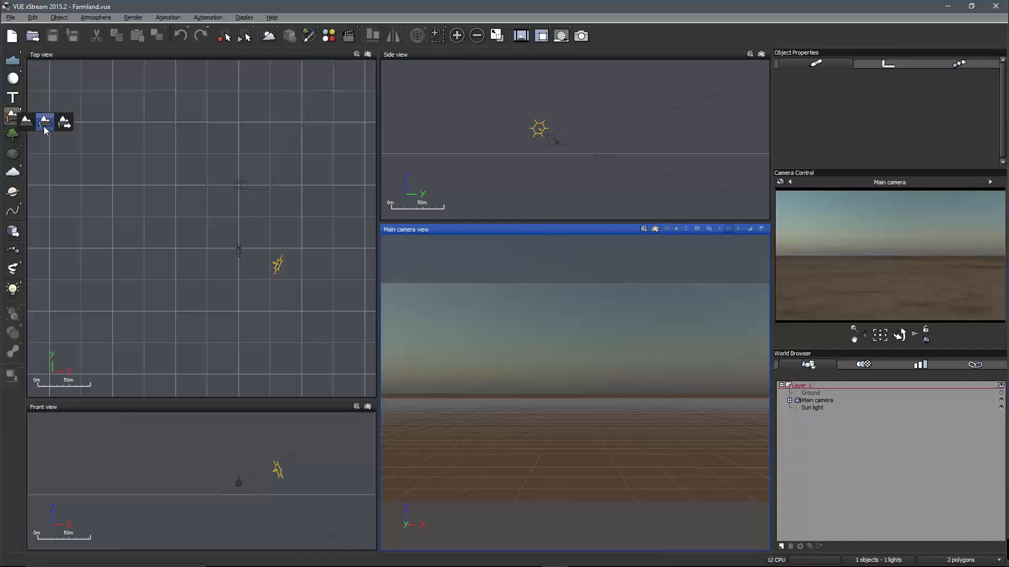
Step: Add a procedural terrain to the scene and open its altitude production function for editing
click(11, 117)
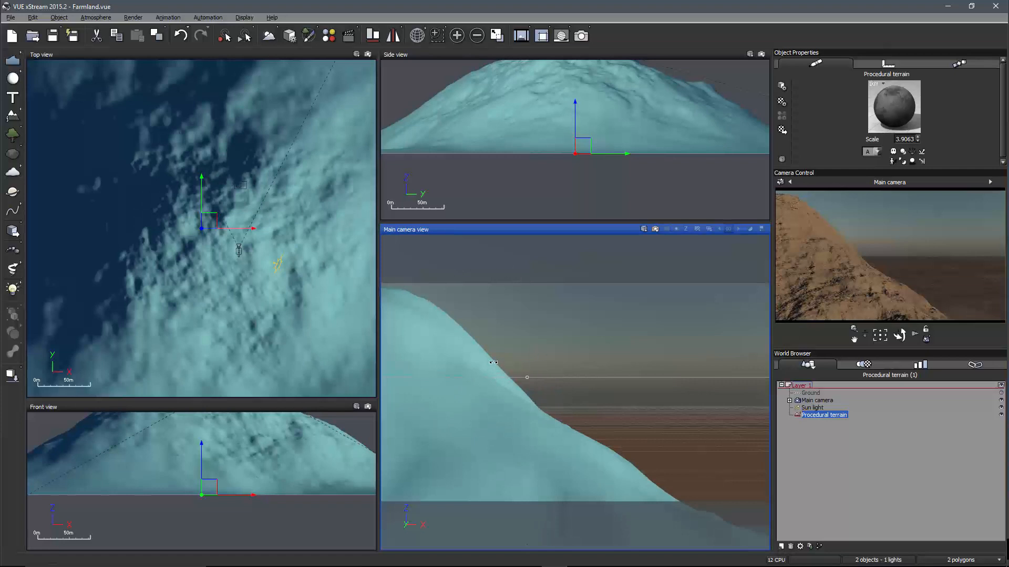
double_click(459, 350)
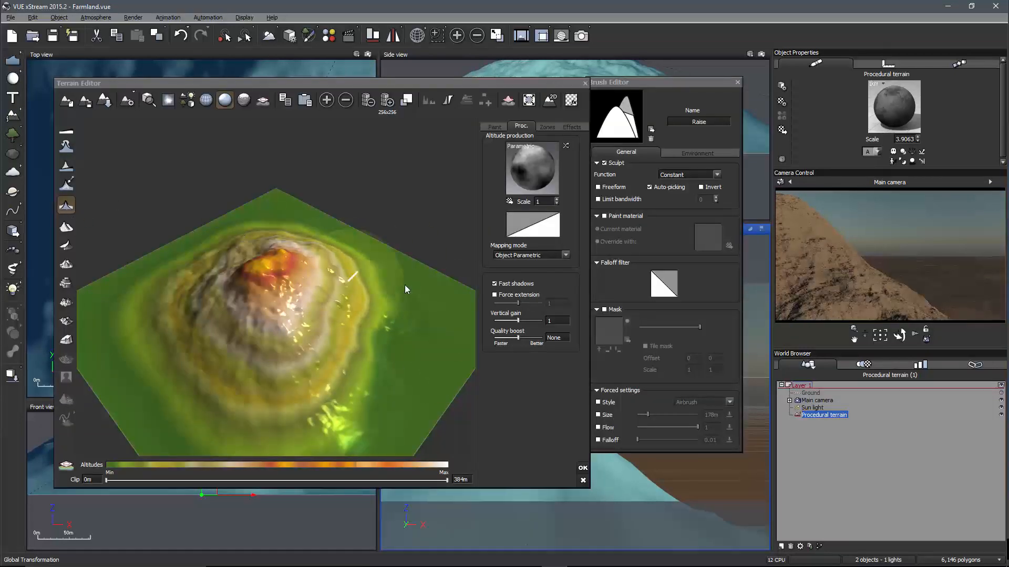
click(66, 207)
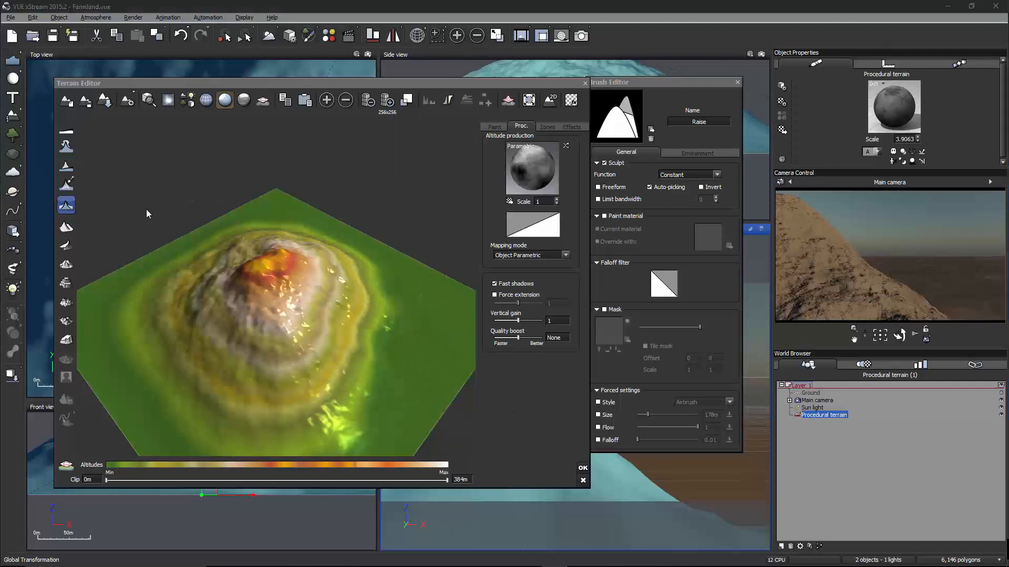
right_click(535, 172)
click(549, 173)
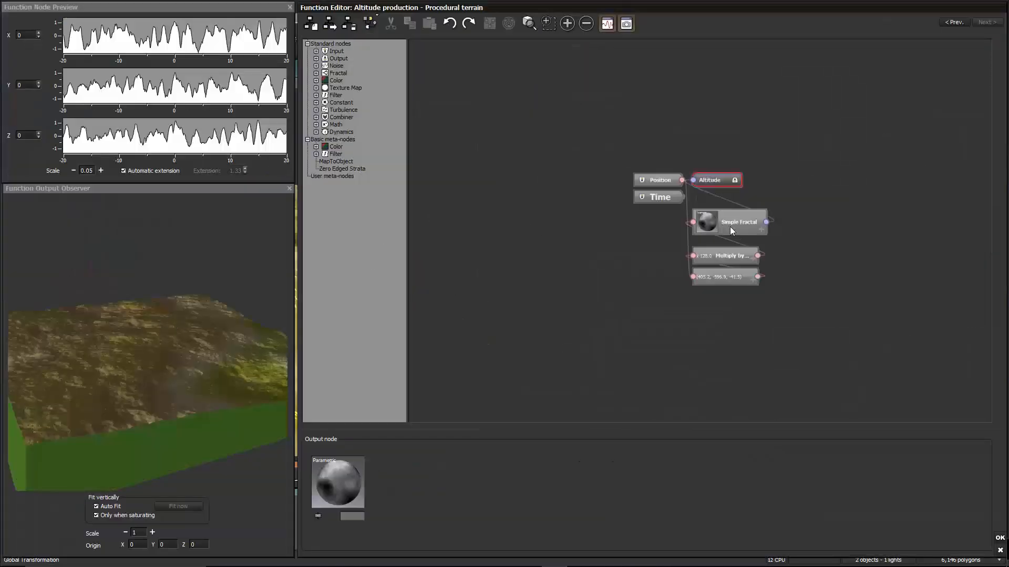
Step: Set the Simple Fractal node's noise to Cellular Patterns / Voronoi (Generalized)
click(730, 226)
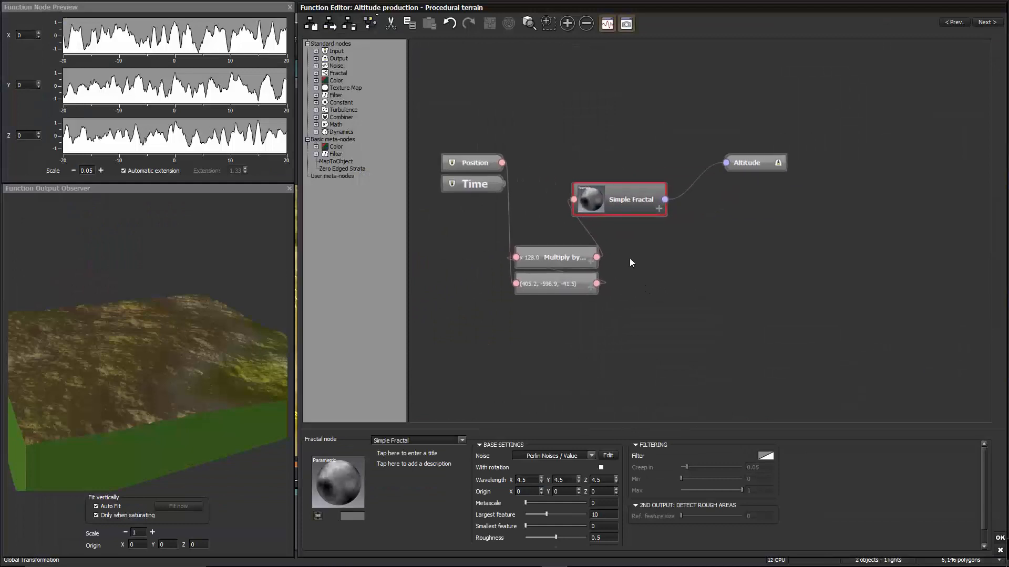
click(592, 455)
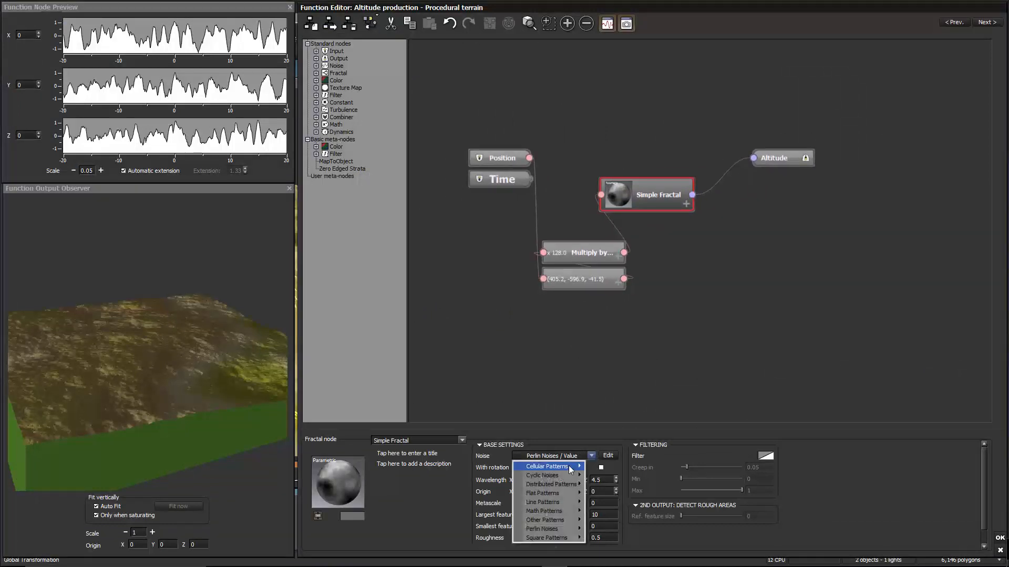
mouse_move(565, 468)
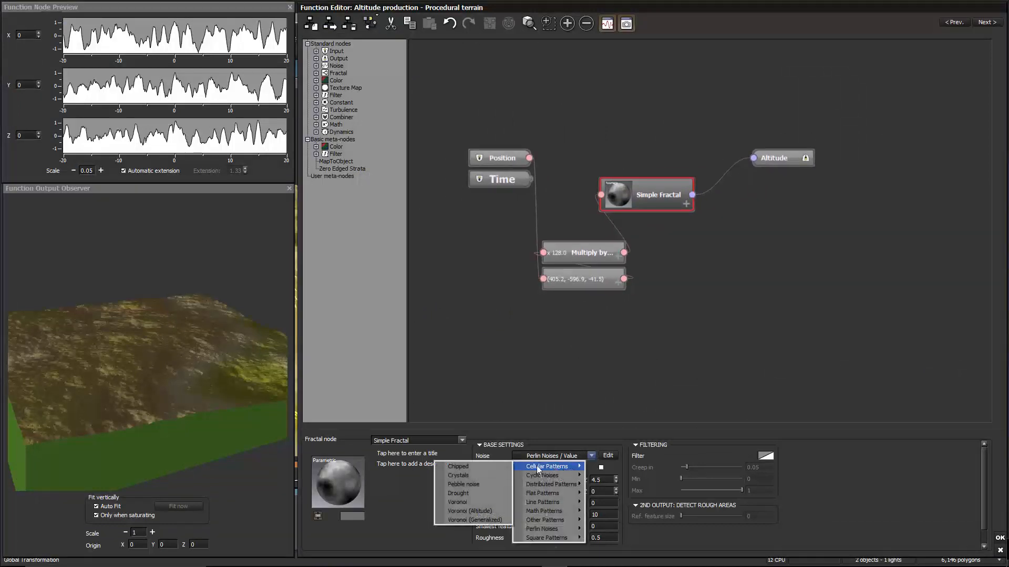
click(457, 502)
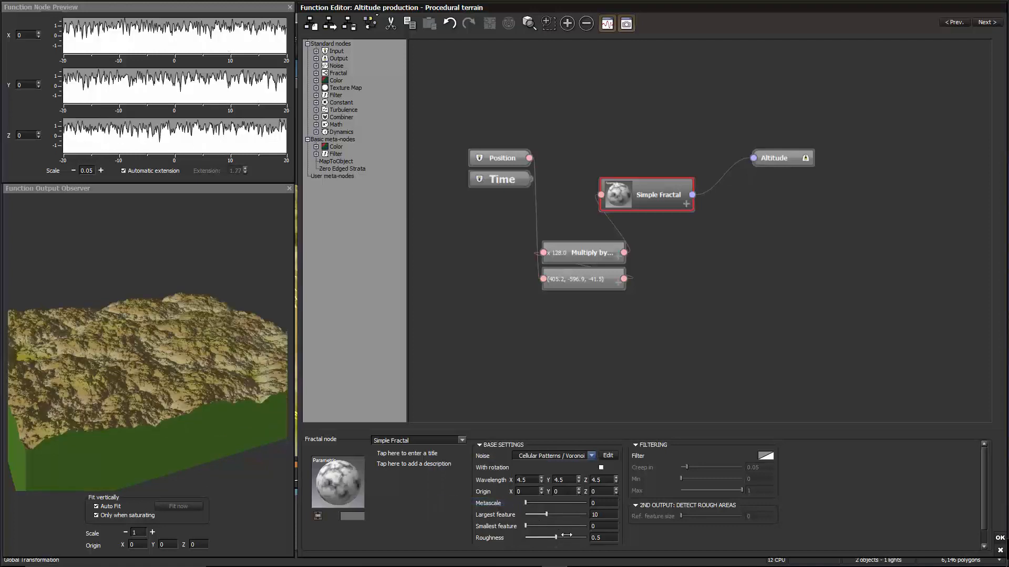
click(591, 455)
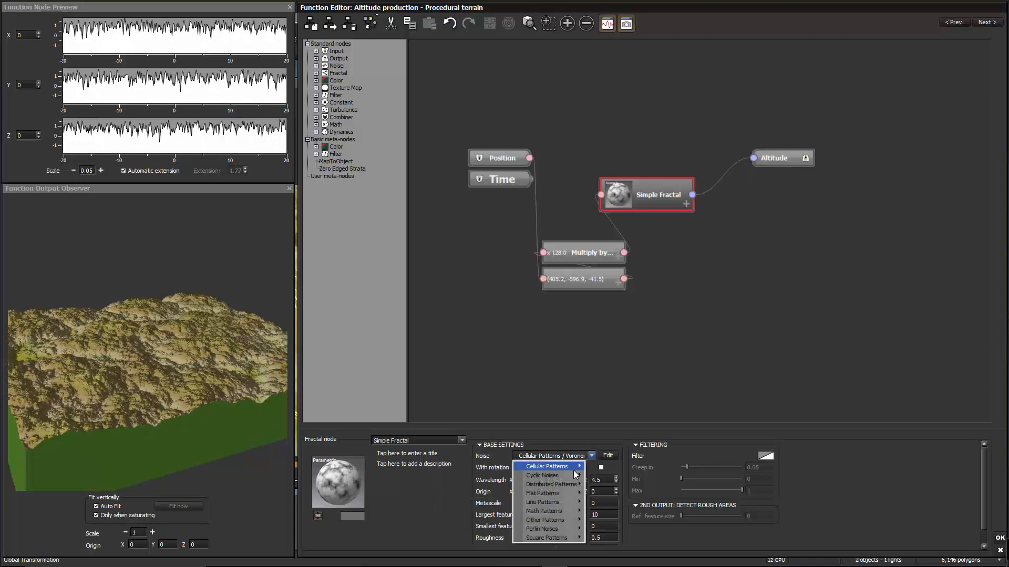
mouse_move(567, 469)
click(473, 520)
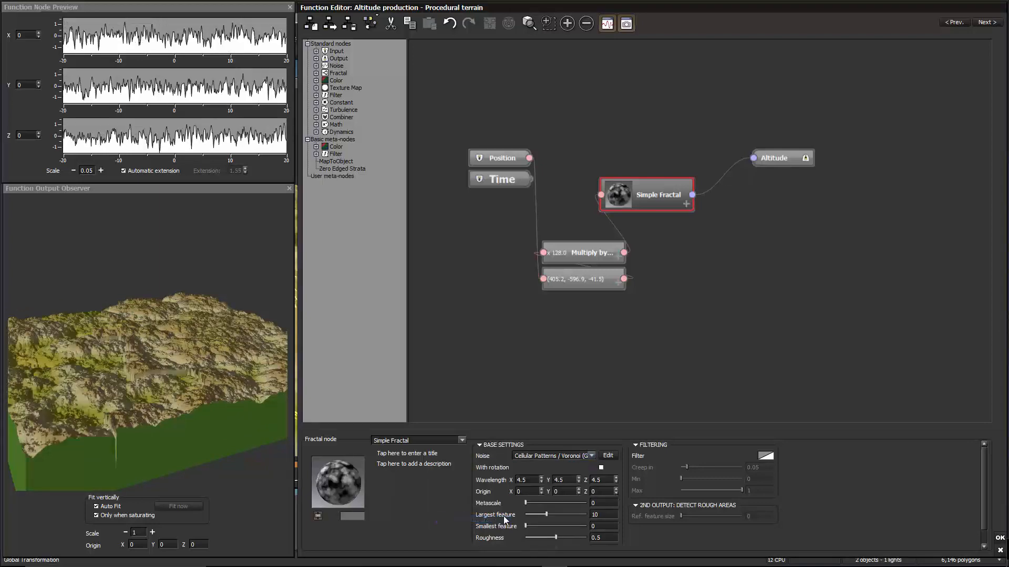
Step: Lower the fractal node's roughness to about 0.207 and enlarge the node's parameter area
right_drag(185, 349, 188, 346)
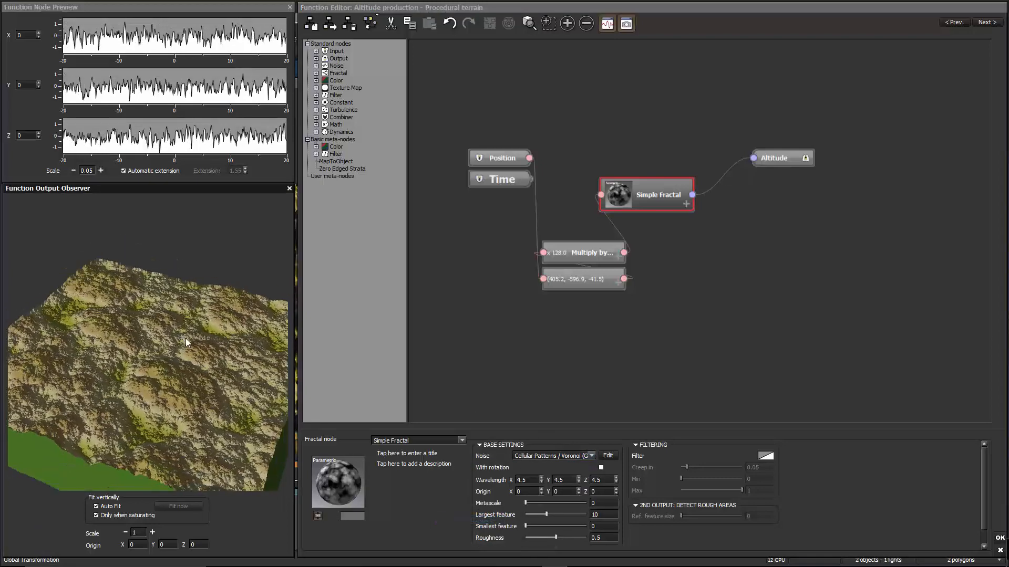
drag(549, 532, 552, 539)
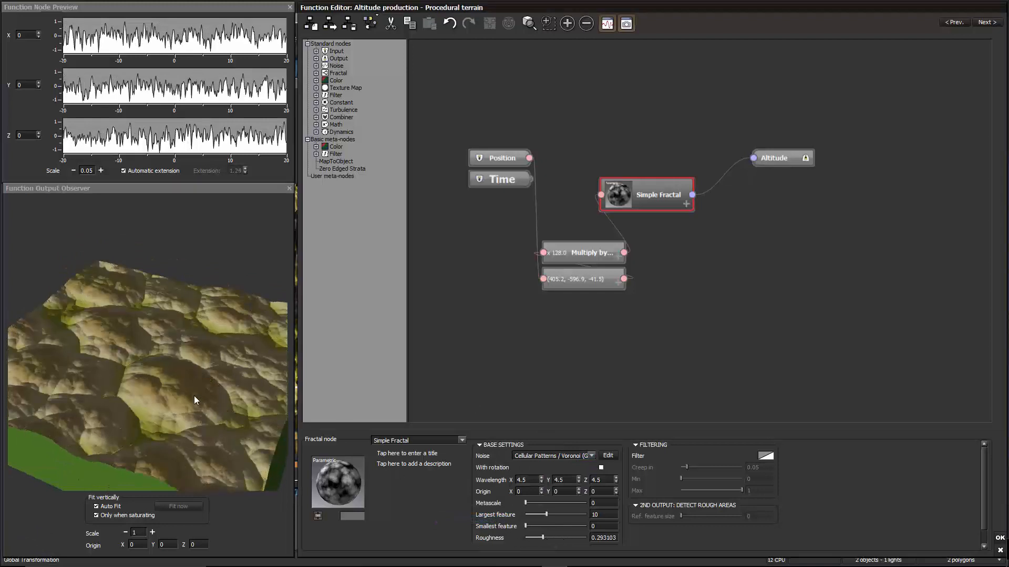
right_drag(194, 399, 193, 398)
right_drag(193, 342, 180, 362)
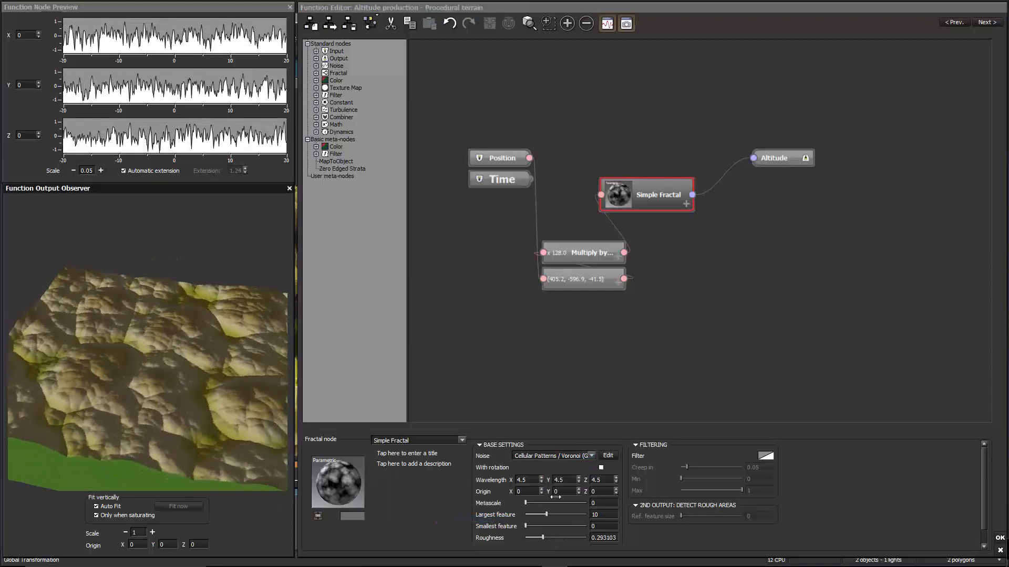
drag(592, 428, 602, 391)
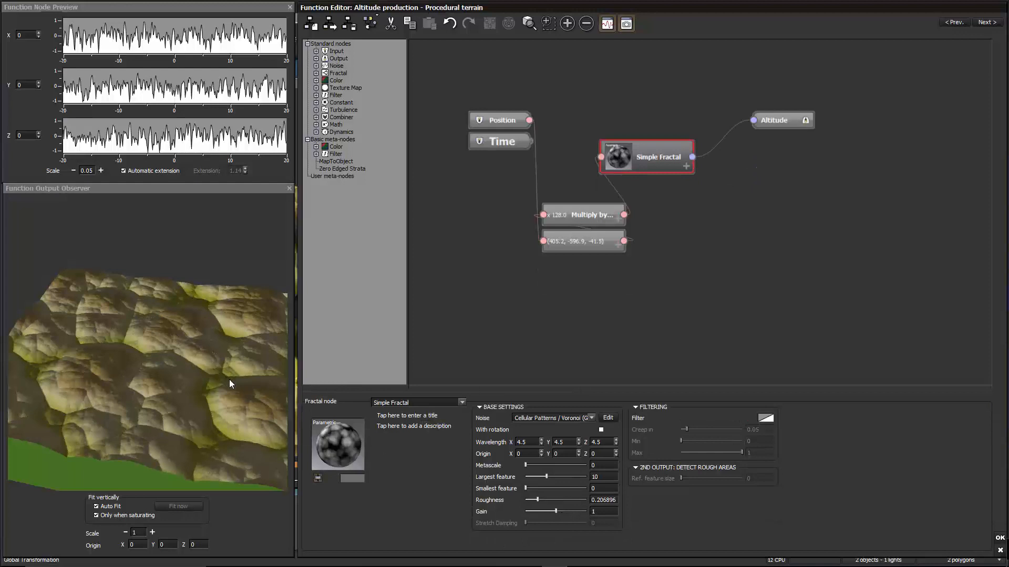
mouse_move(229, 380)
right_down()
mouse_move(243, 379)
mouse_move(209, 378)
right_up()
Step: Change the fractal node's filter profile from a straight line to a smooth curve
right_click(770, 422)
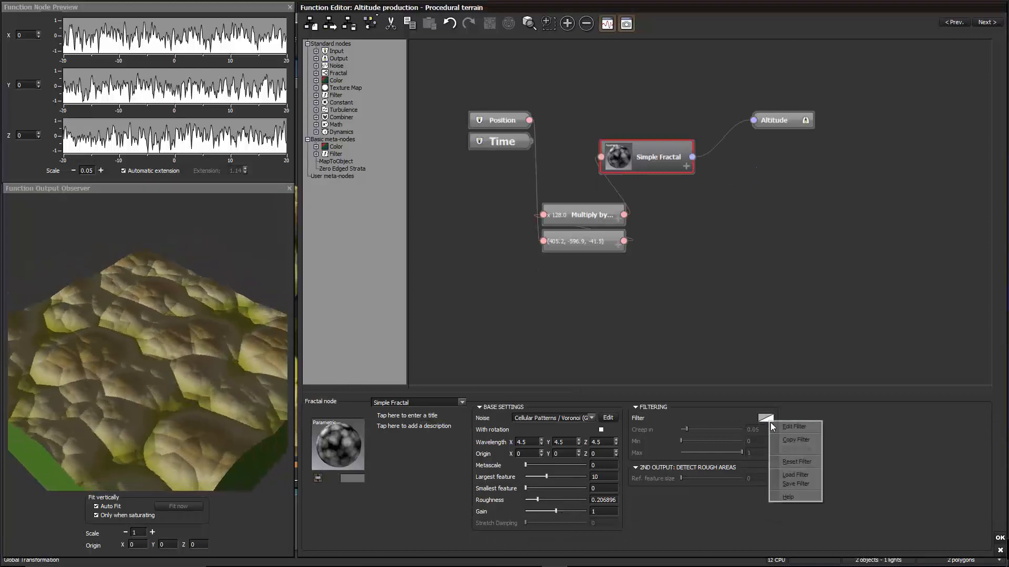
click(778, 425)
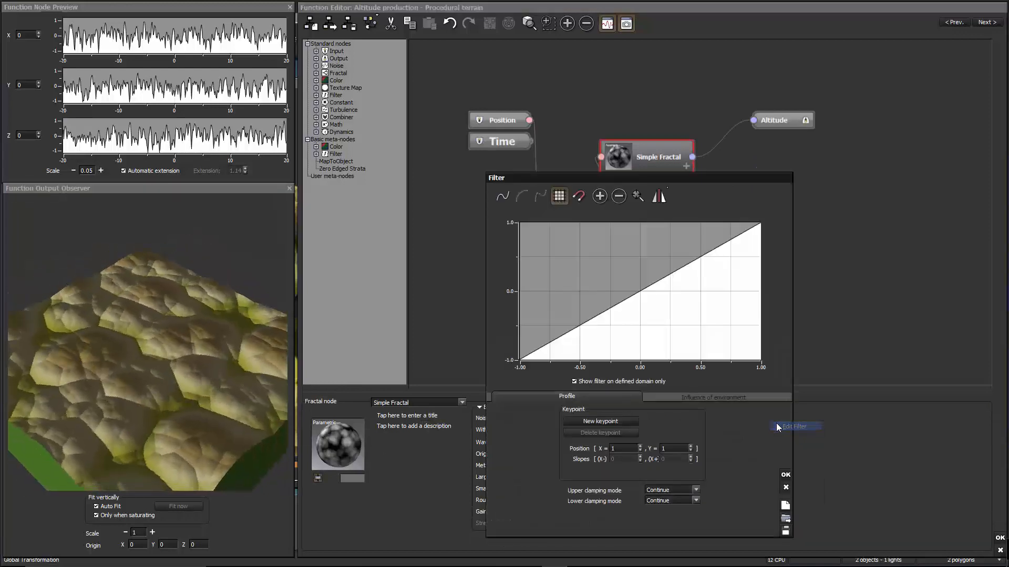
click(502, 198)
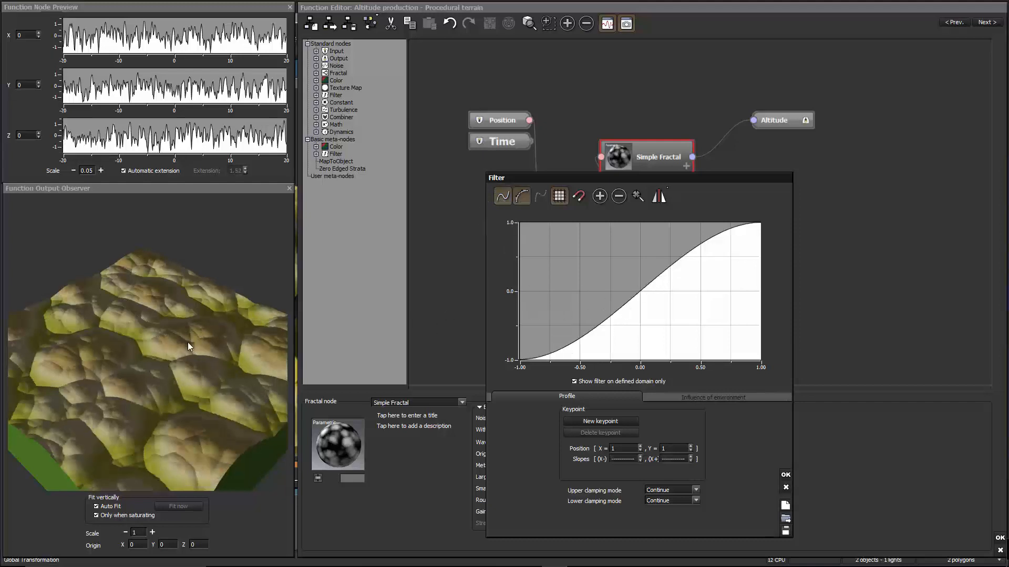
click(784, 474)
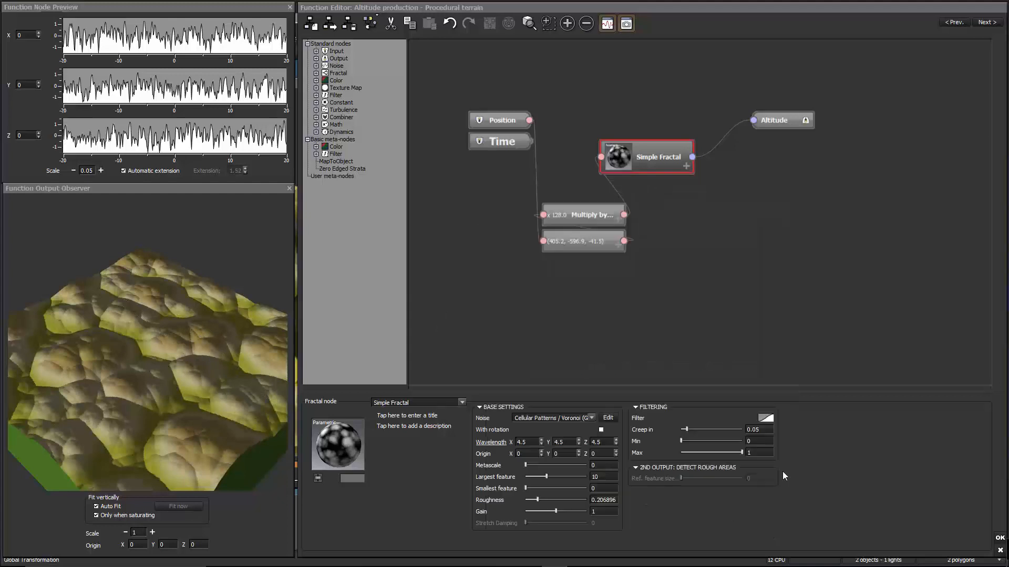
Step: Set the noise's Voronoi profile to about 1.43 and apply the function and terrain edits
click(610, 418)
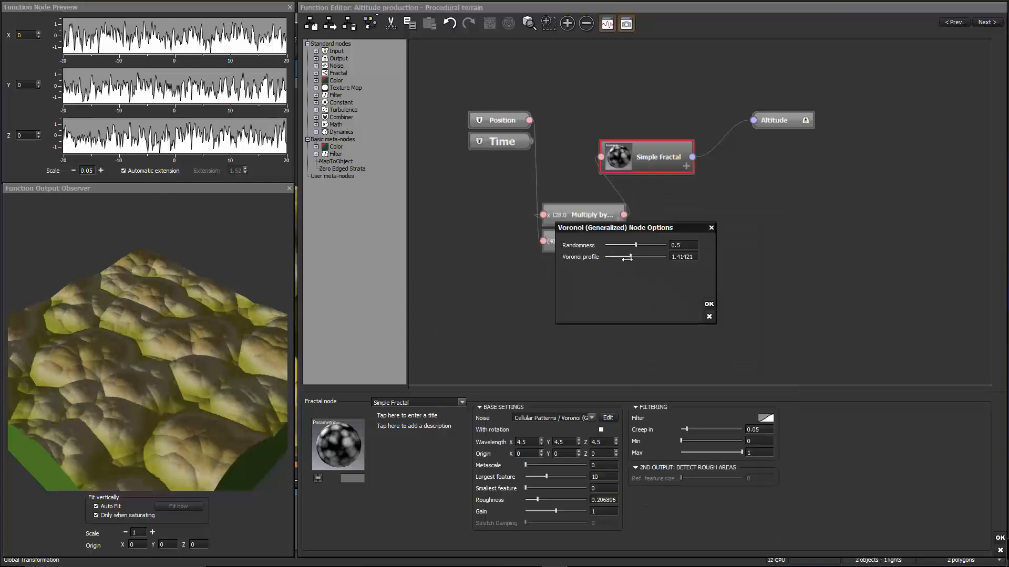
drag(631, 256, 637, 256)
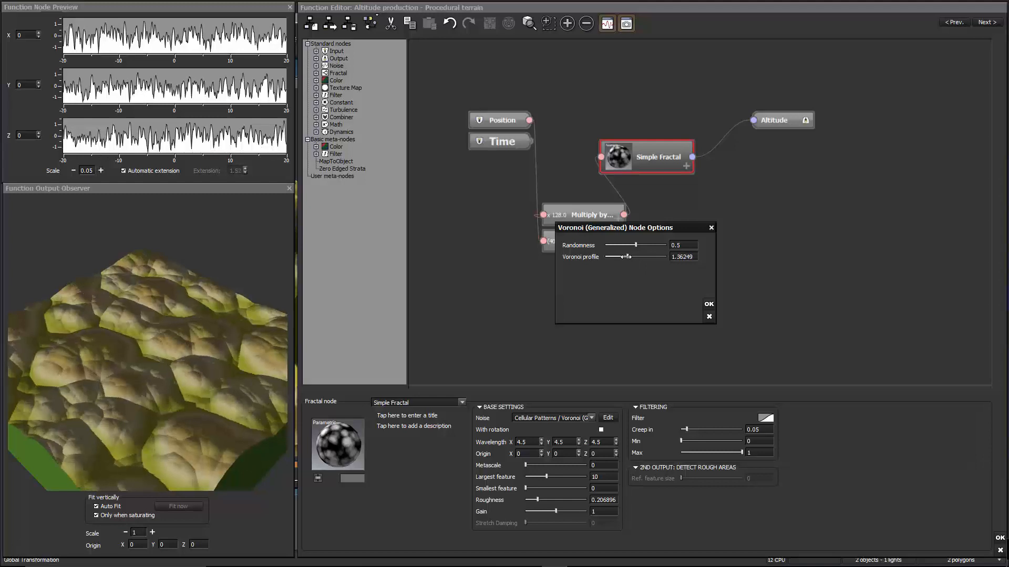
drag(626, 257, 631, 257)
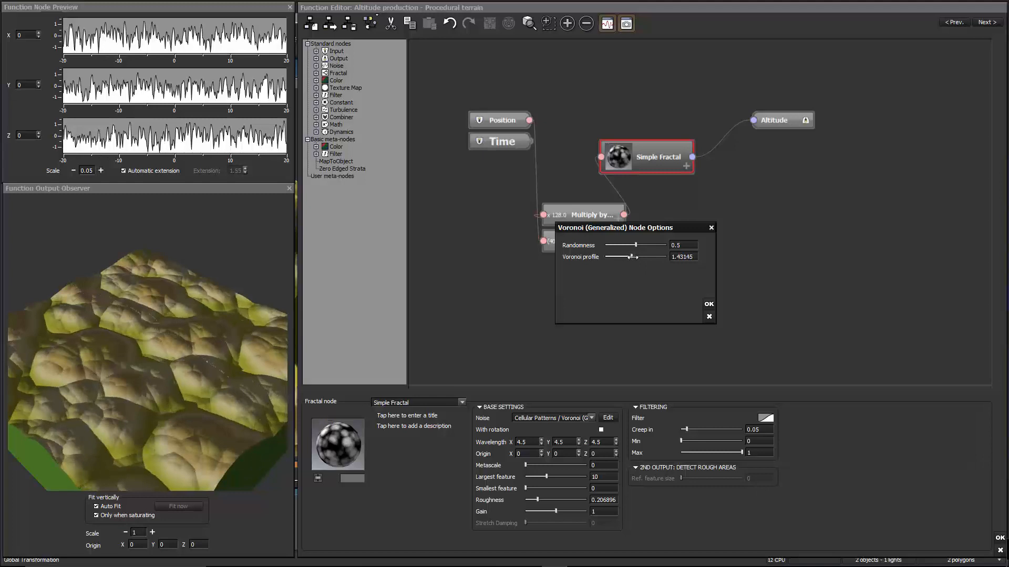
click(709, 304)
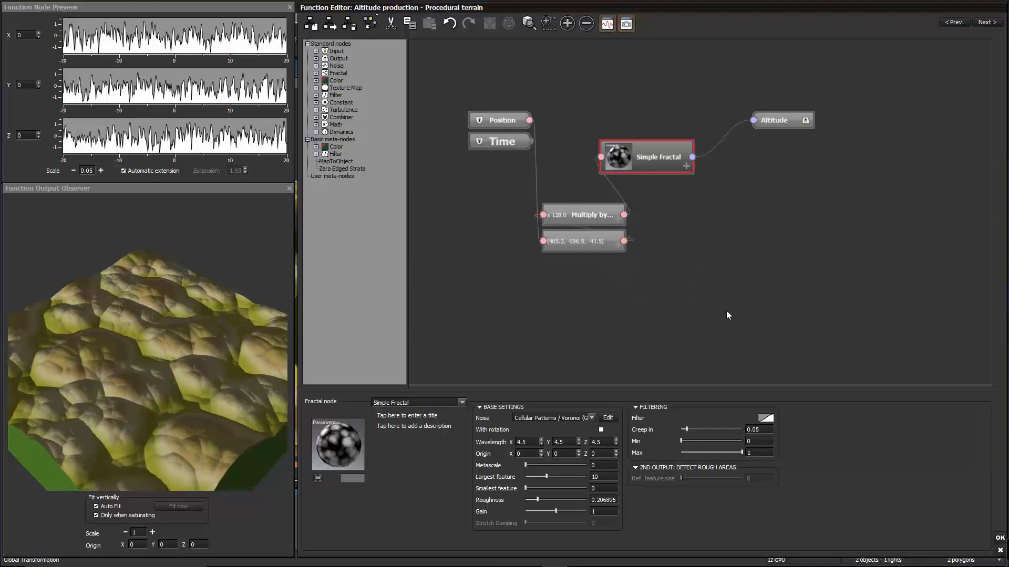
click(999, 537)
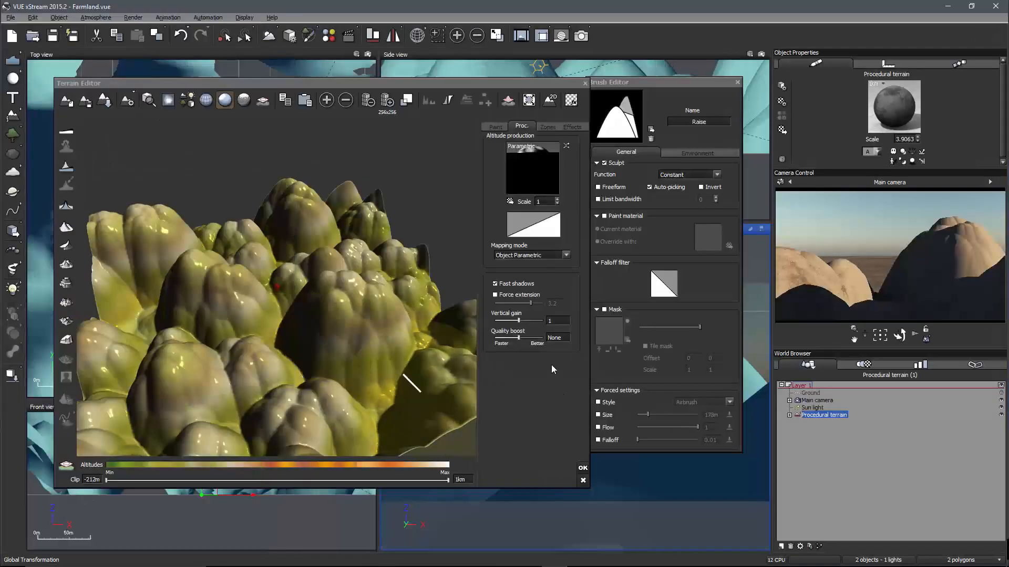
click(582, 468)
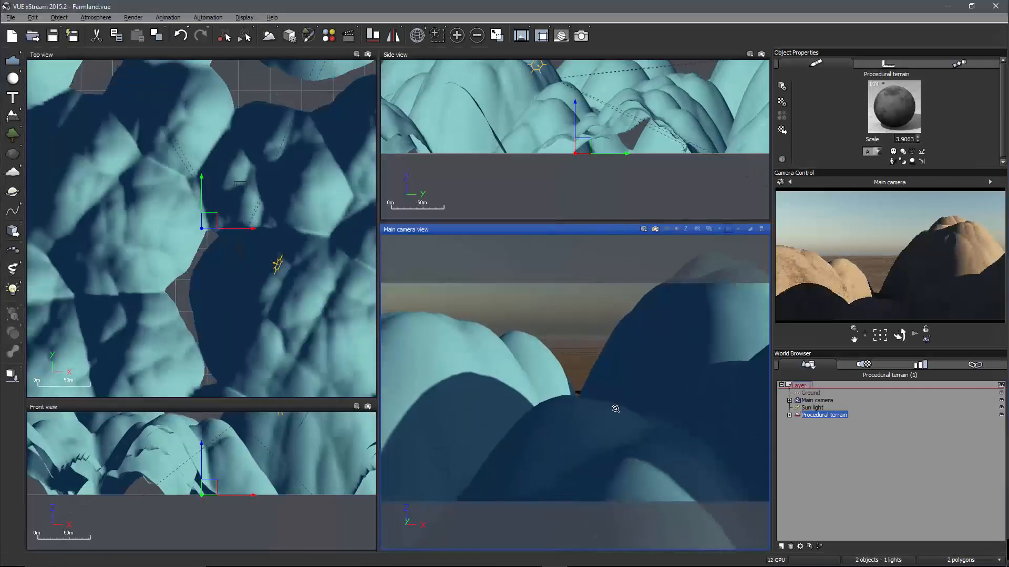
Step: Flatten the procedural terrain vertically to turn the tall mounds into low rolling hills
scroll(270, 454, down, 4)
scroll(258, 465, up, 2)
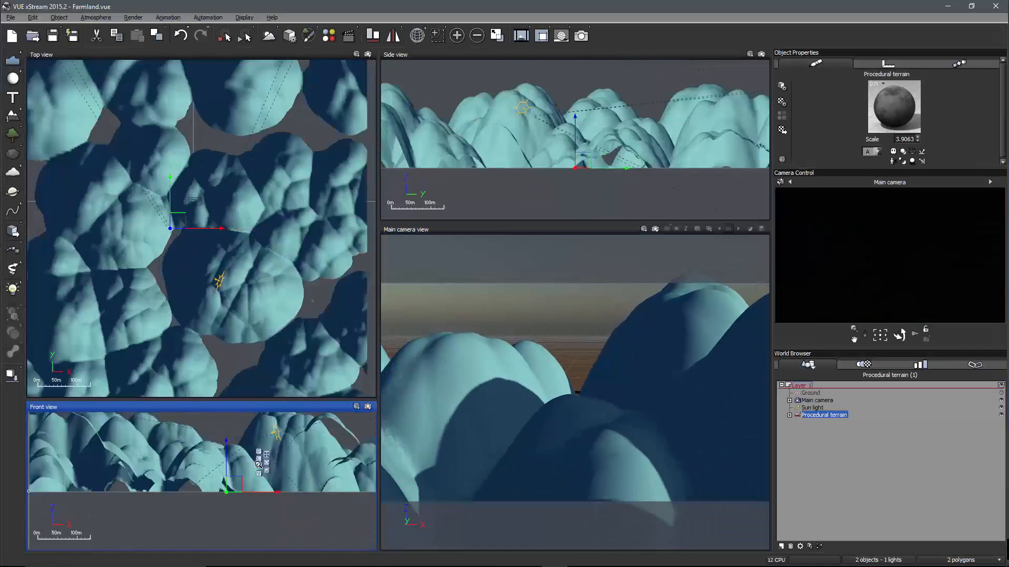
scroll(209, 456, down, 1)
key(ctrl+z)
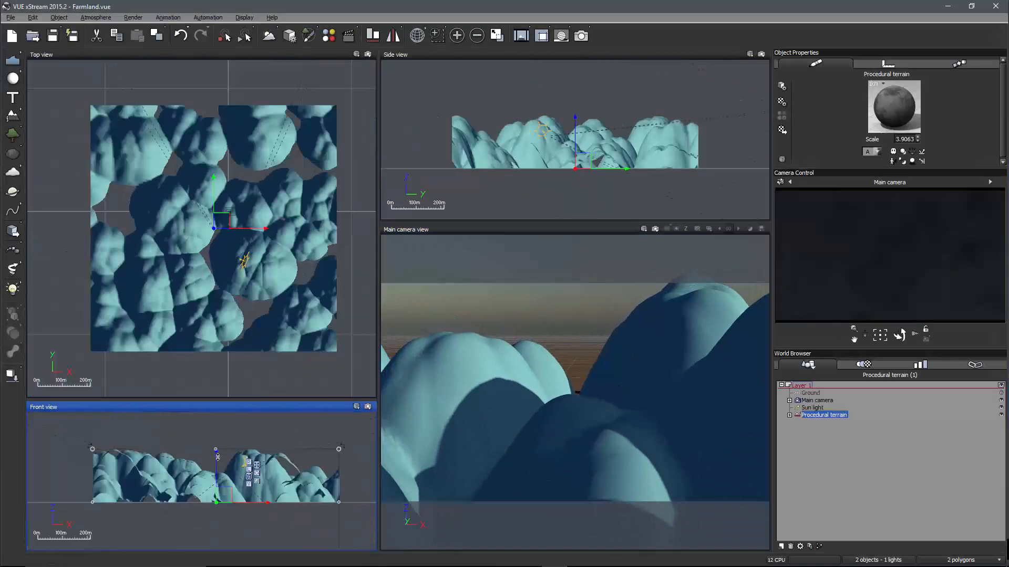
key(ctrl+y)
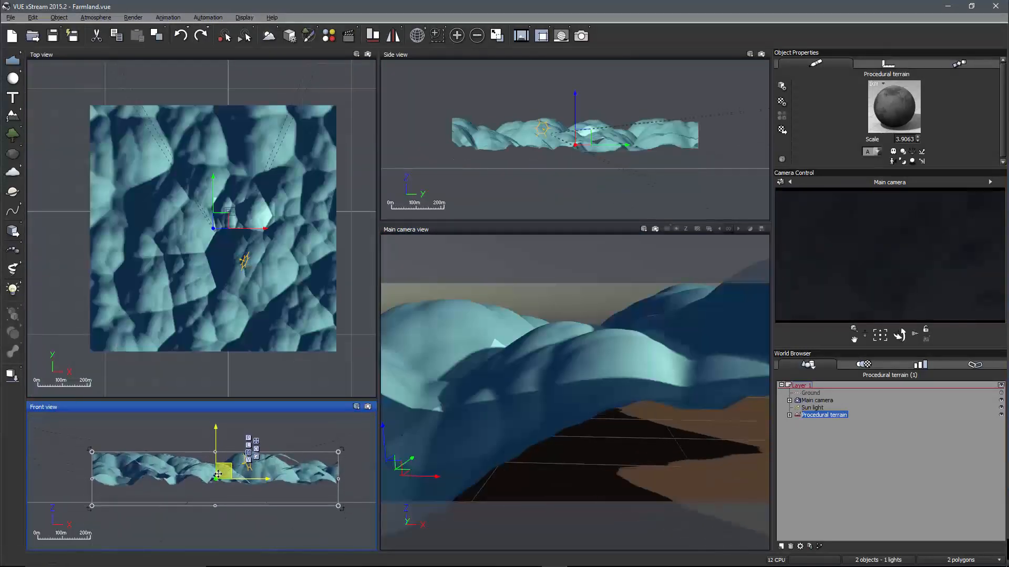
drag(218, 453, 216, 479)
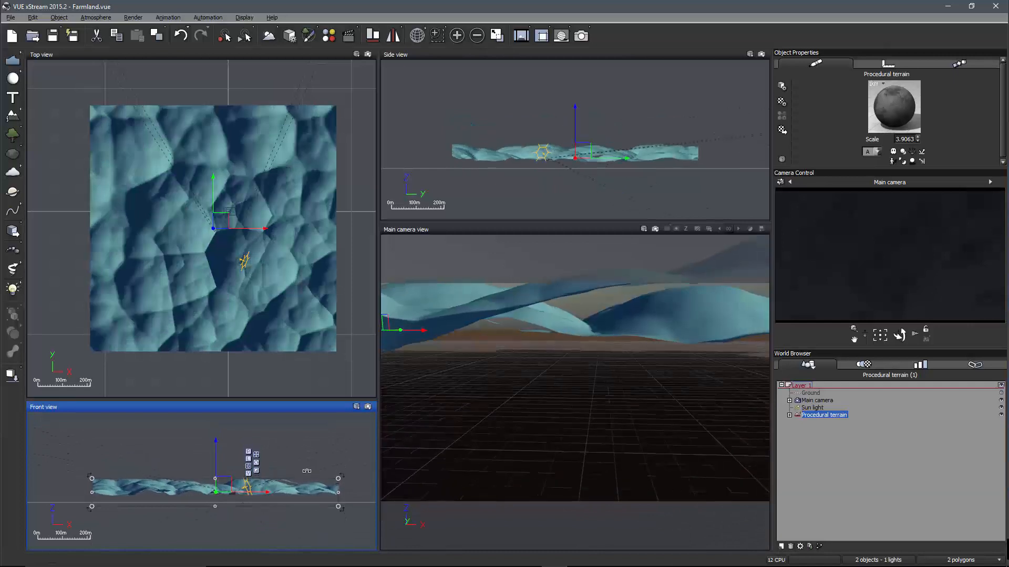
Step: Raise the main camera above the terrain to about 68 m and aim it down across the hills
click(816, 401)
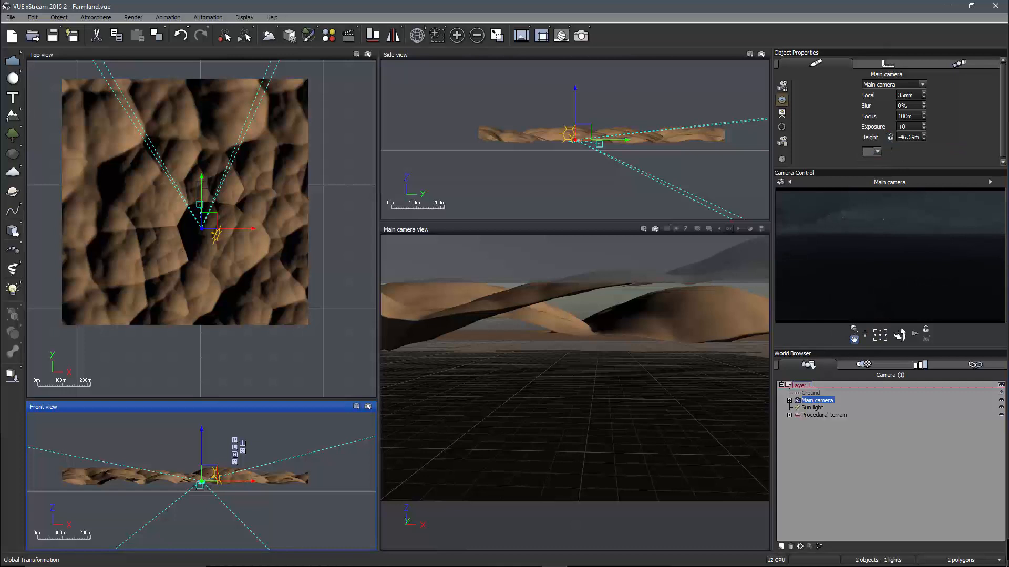
drag(202, 432, 201, 414)
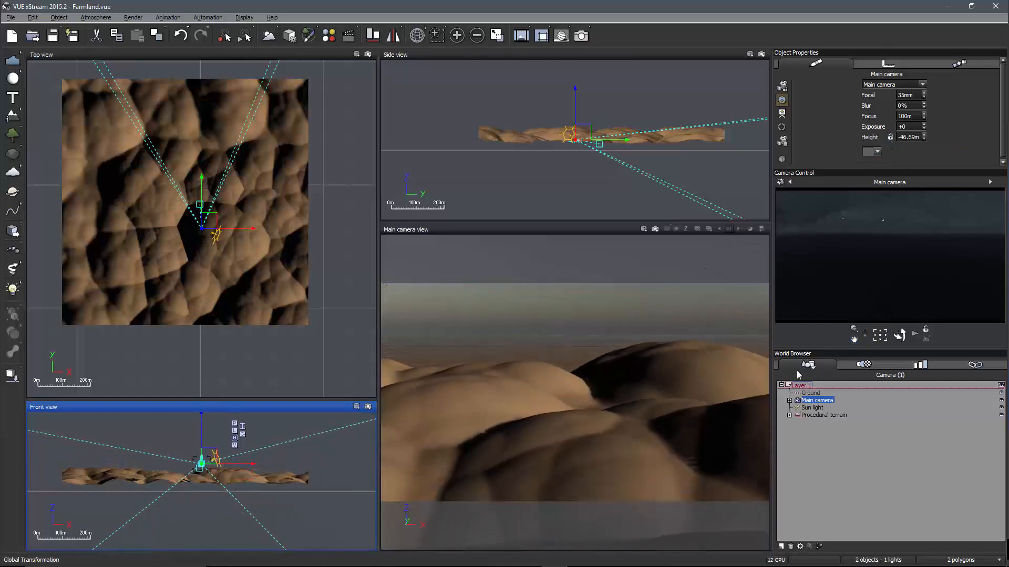
right_drag(518, 368, 644, 420)
scroll(613, 430, down, 5)
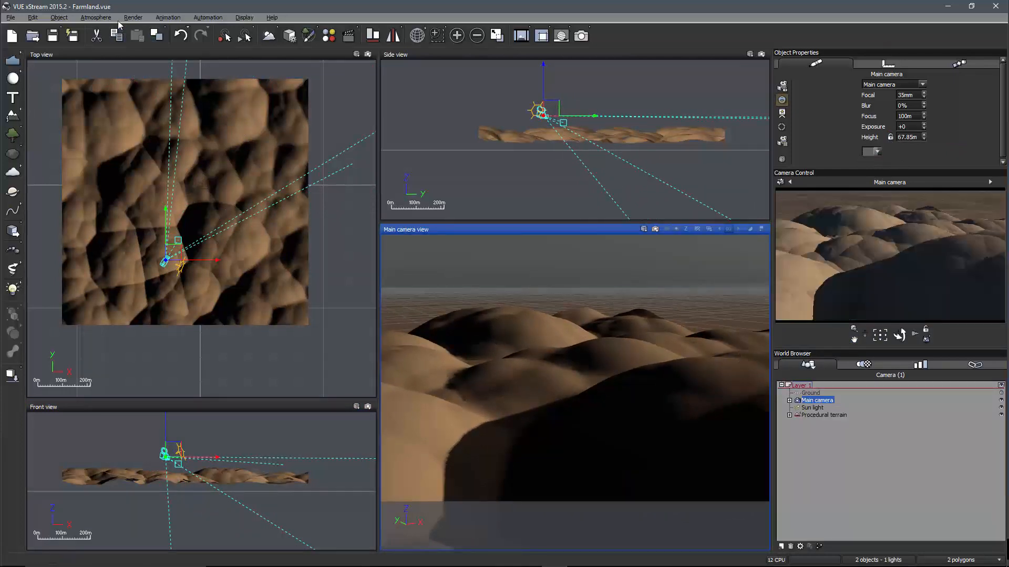
Step: Load the first clear-sky atmosphere preset of the Physical collection and turn the main camera across the hills
click(97, 18)
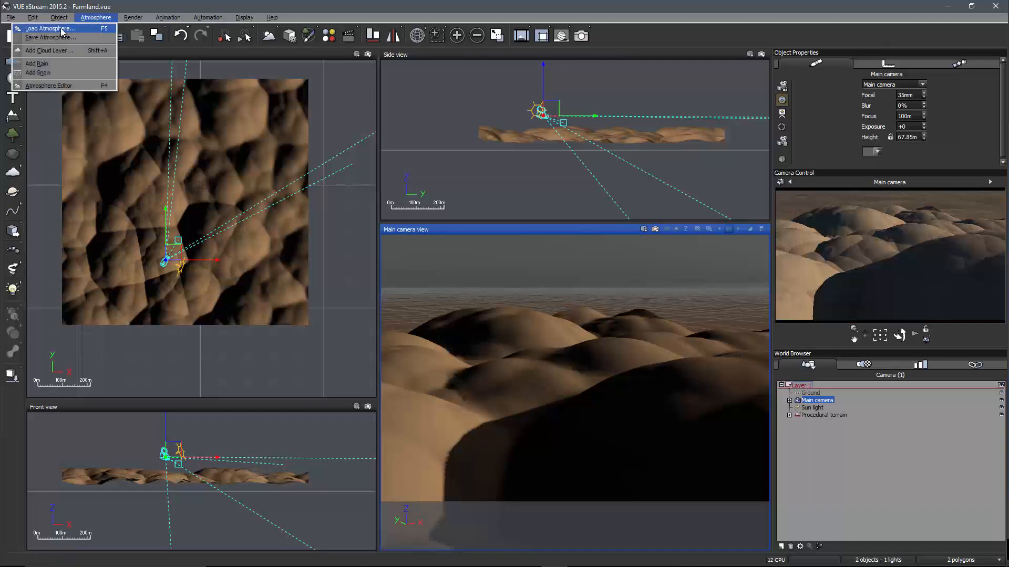
click(60, 29)
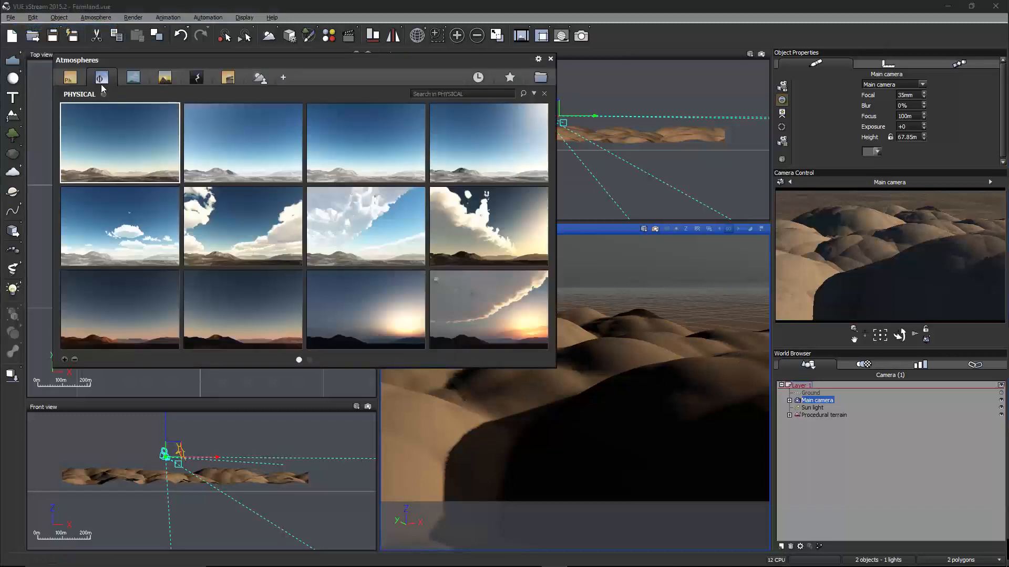
double_click(122, 142)
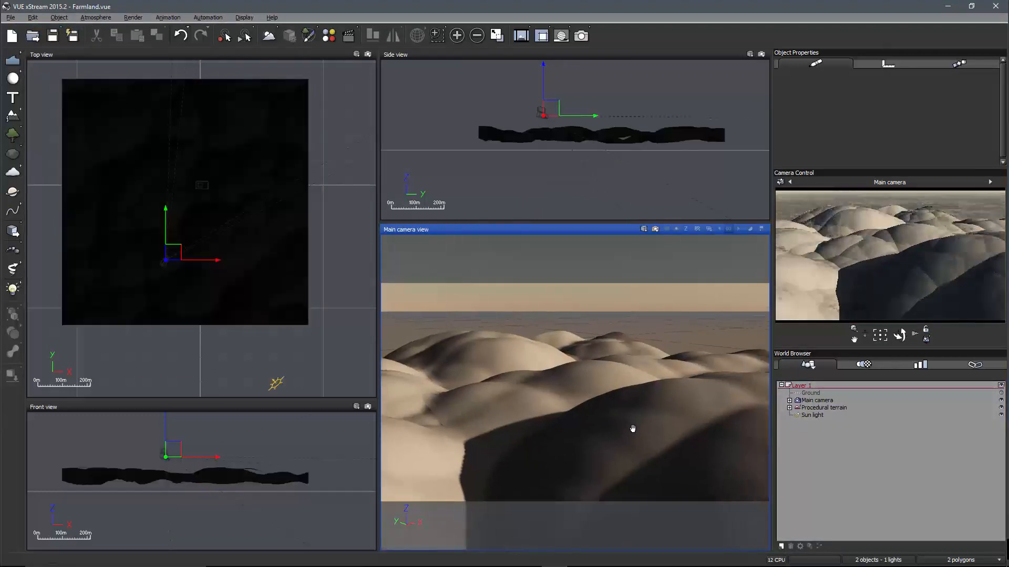
right_drag(633, 429, 404, 398)
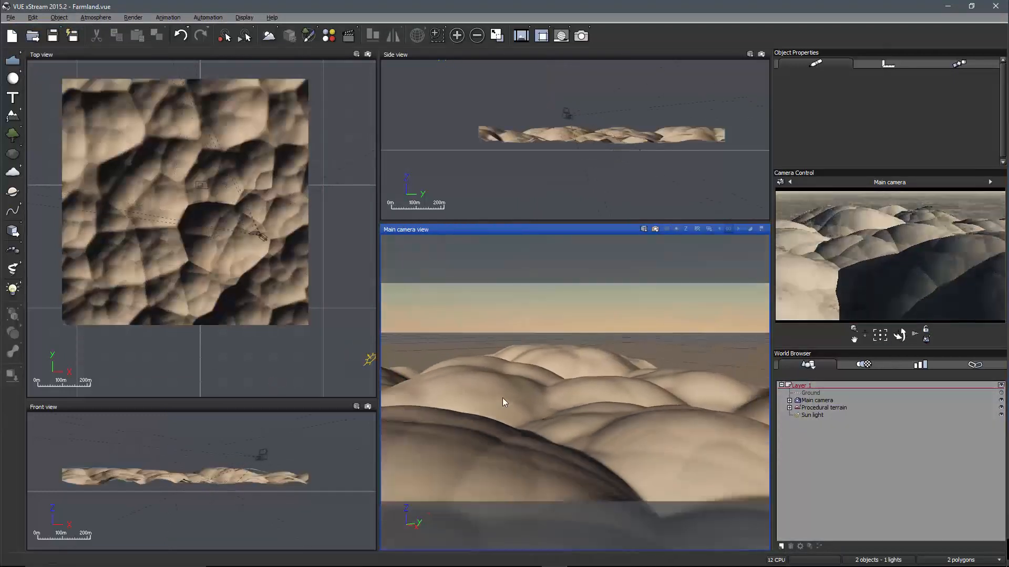
Step: Pull the main camera back and orbit it to look down over the hills from beyond the terrain's edge
scroll(502, 399, down, 3)
right_drag(504, 398, 671, 415)
scroll(573, 397, down, 4)
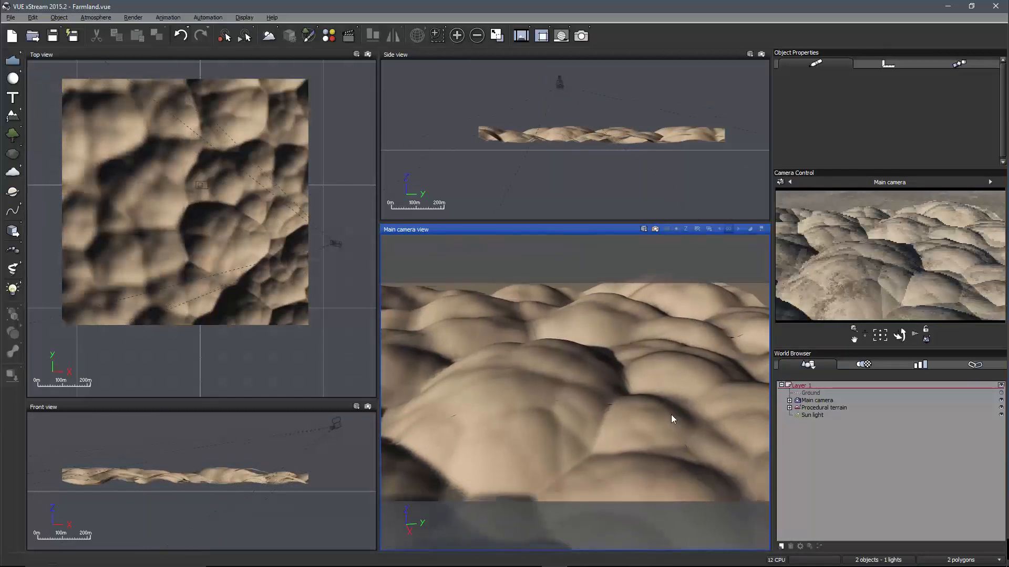
Step: Scale the procedural terrain up uniformly to several kilometres across and reduce its height to flatten the hills
click(650, 362)
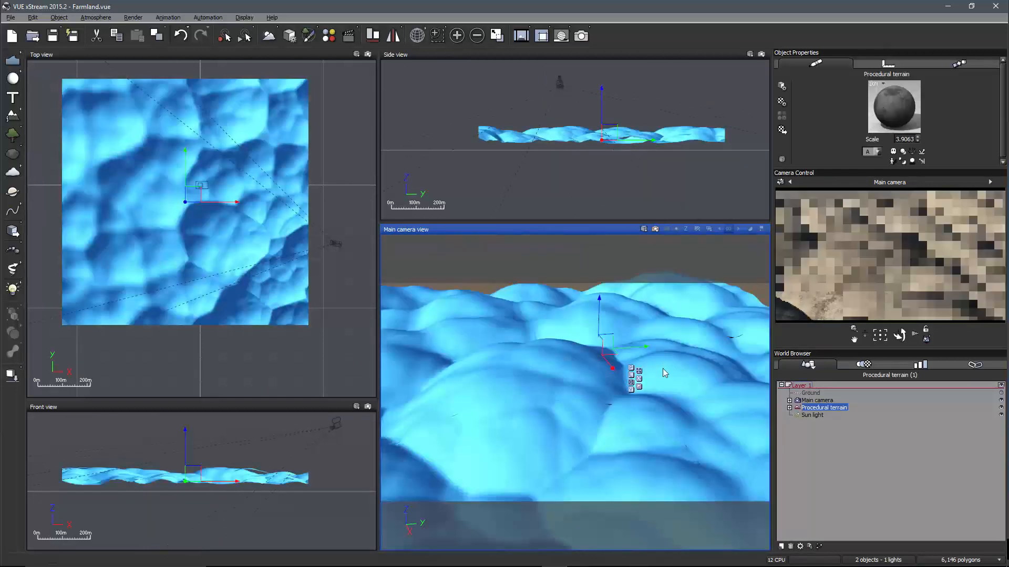
click(640, 387)
drag(592, 344, 834, 93)
drag(592, 344, 666, 293)
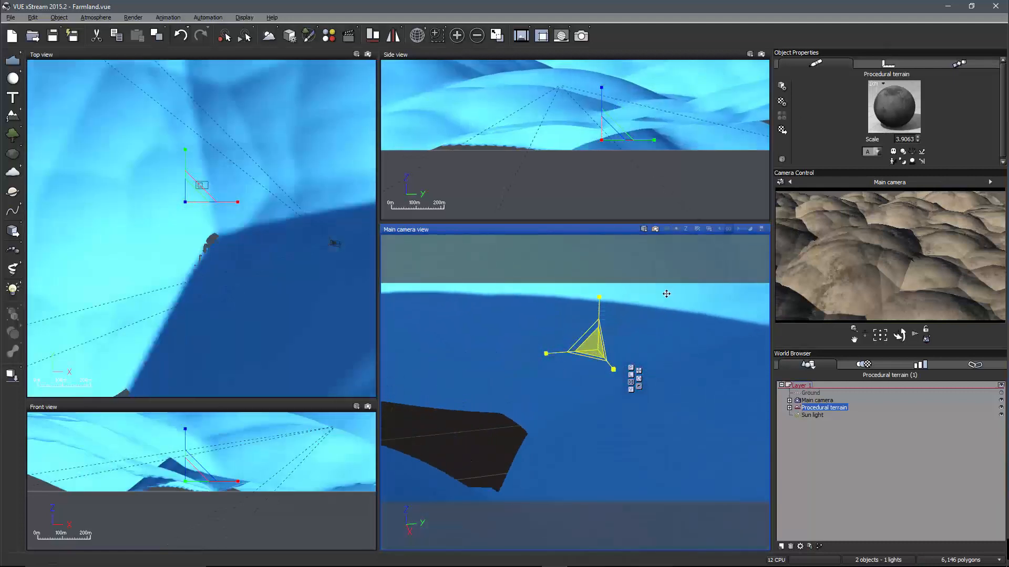
drag(599, 303, 616, 346)
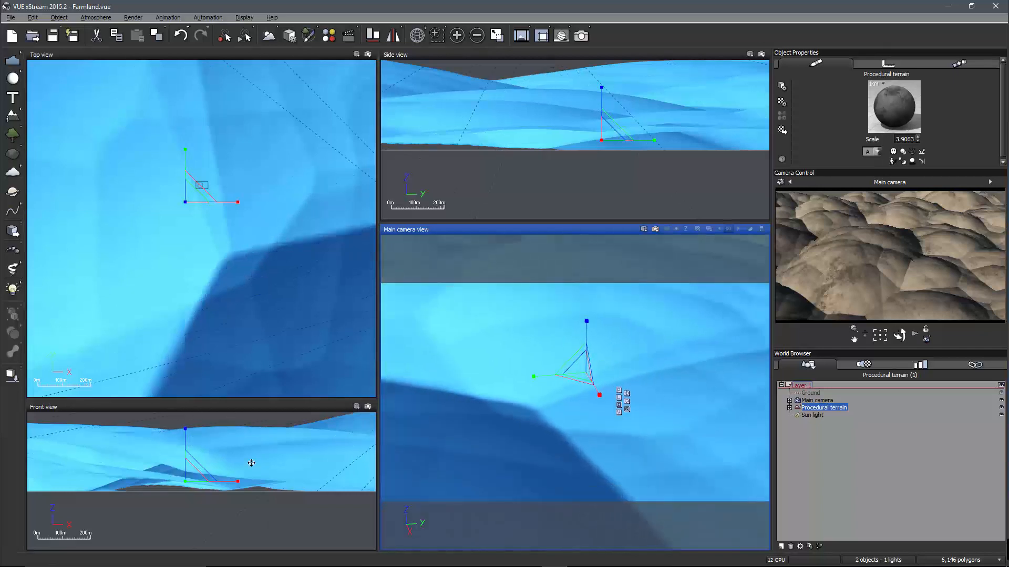
Step: Reposition the main camera high above the enlarged terrain and aim it diagonally across the hills
scroll(250, 498, down, 8)
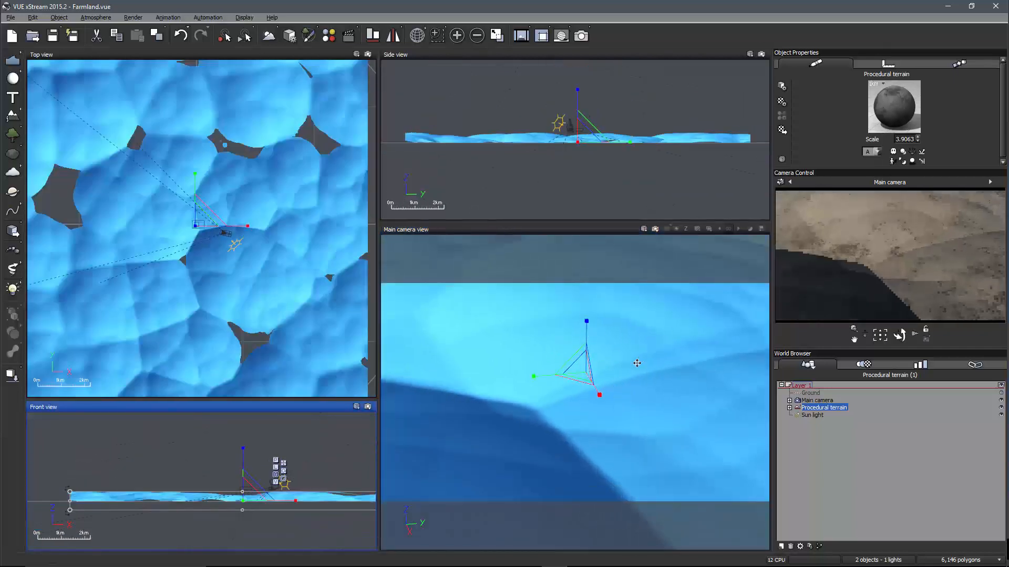
mouse_move(636, 363)
right_down()
mouse_move(484, 397)
mouse_move(651, 366)
right_up()
scroll(654, 362, down, 3)
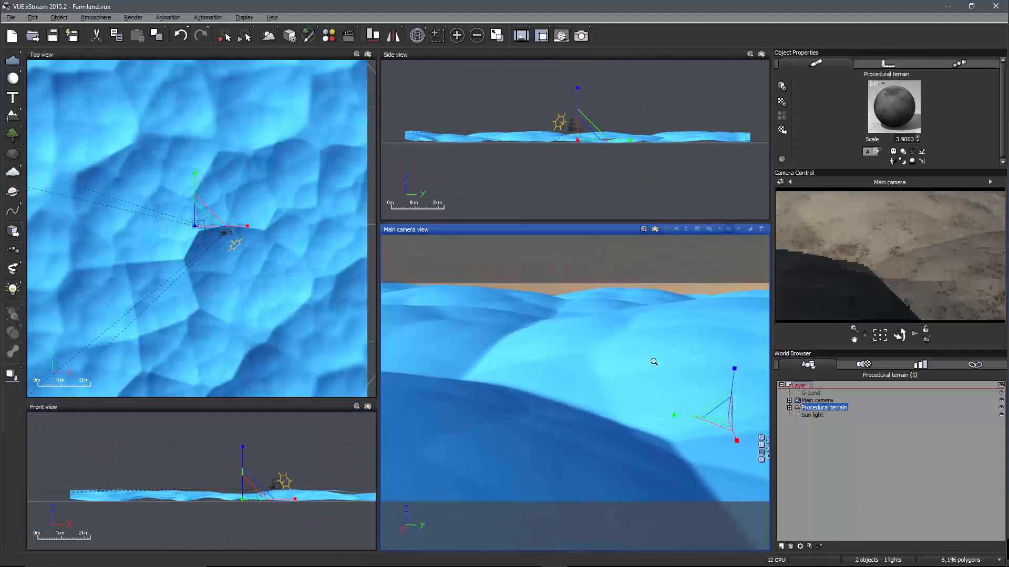
drag(867, 335, 867, 360)
right_drag(729, 379, 661, 350)
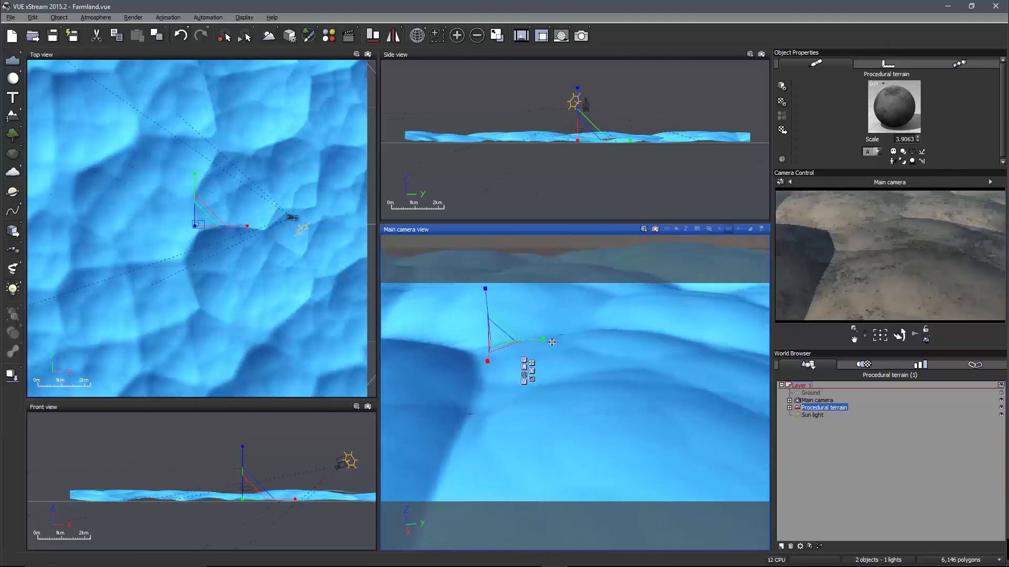
right_drag(553, 343, 684, 344)
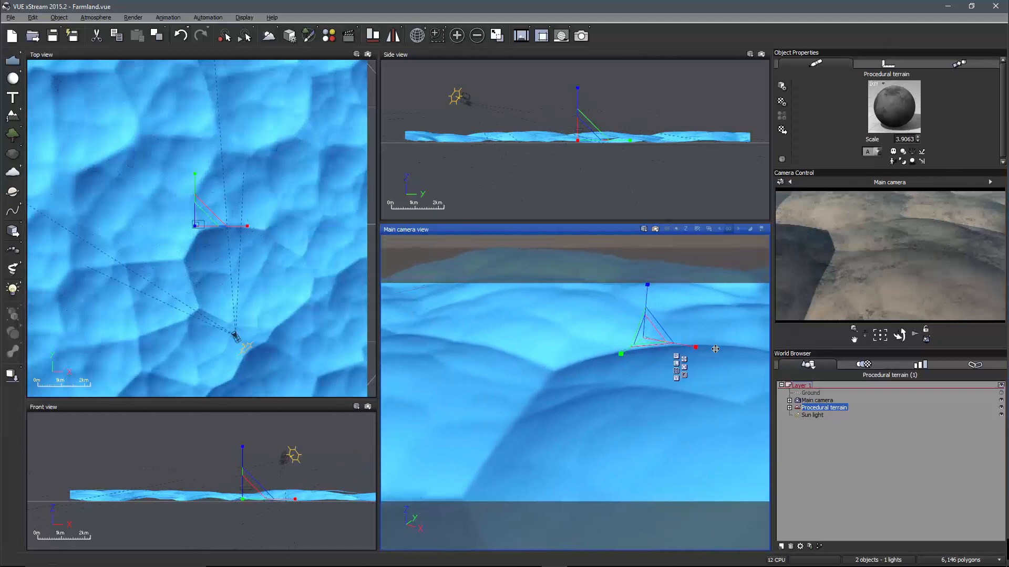
right_drag(691, 378, 664, 373)
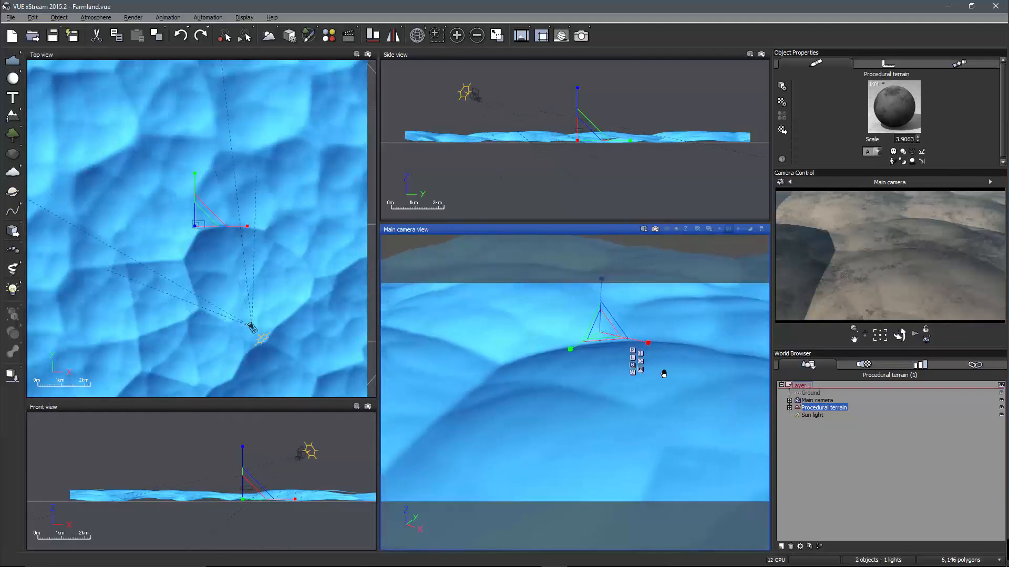
Step: Reset the procedural terrain's material to the default and open it for editing
right_click(903, 116)
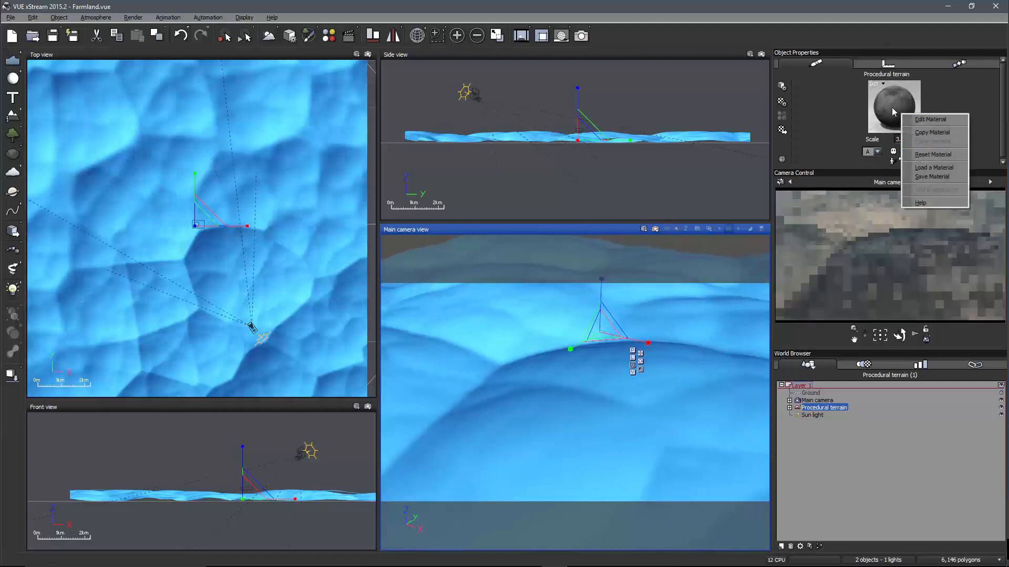
click(932, 155)
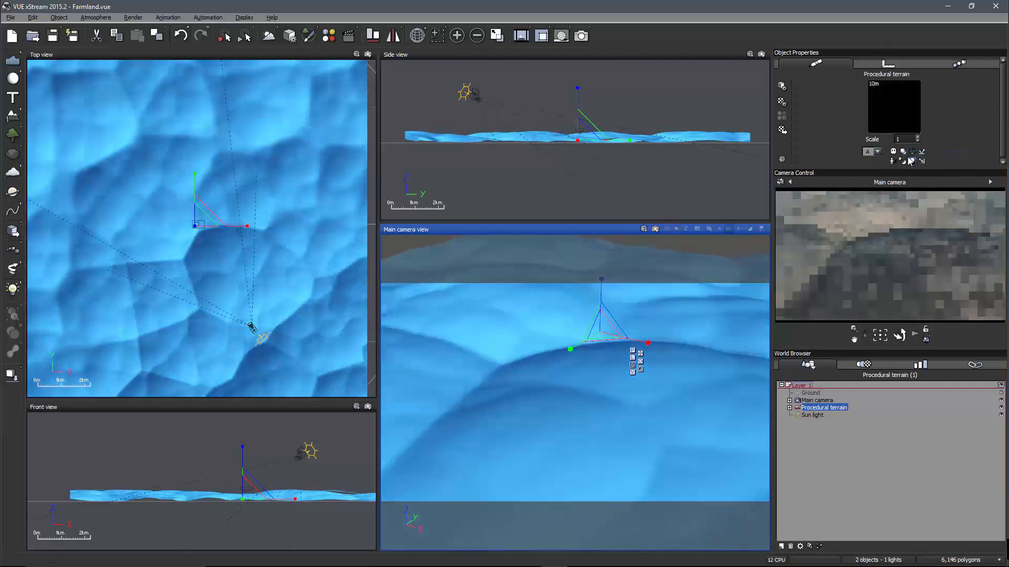
right_click(883, 129)
click(922, 104)
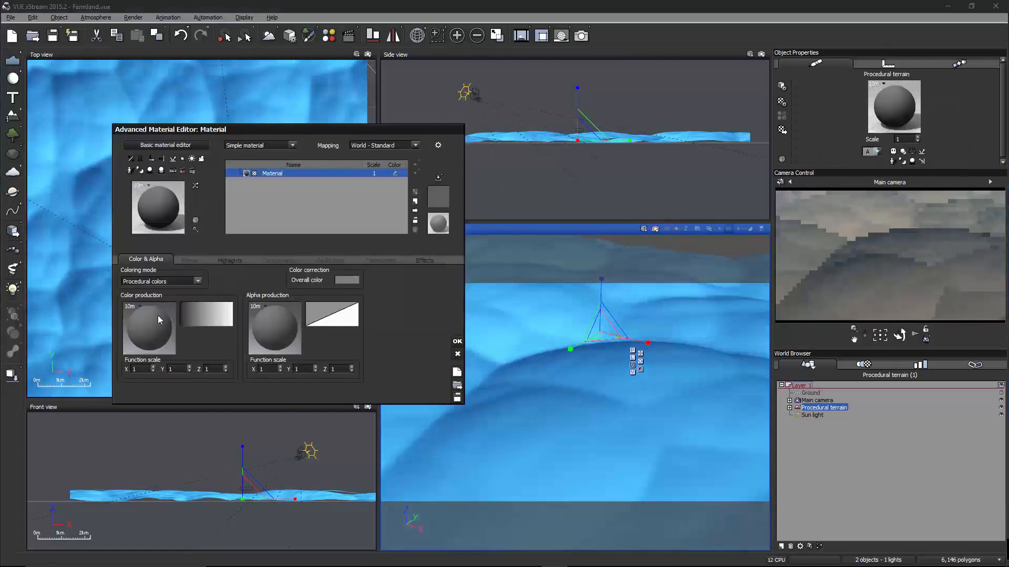
right_click(148, 319)
click(169, 328)
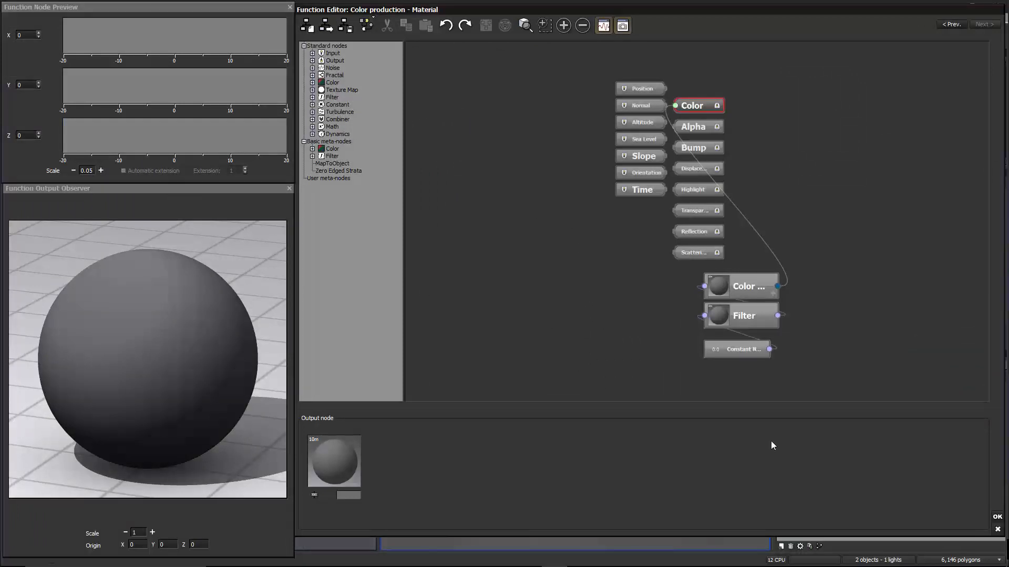
click(997, 517)
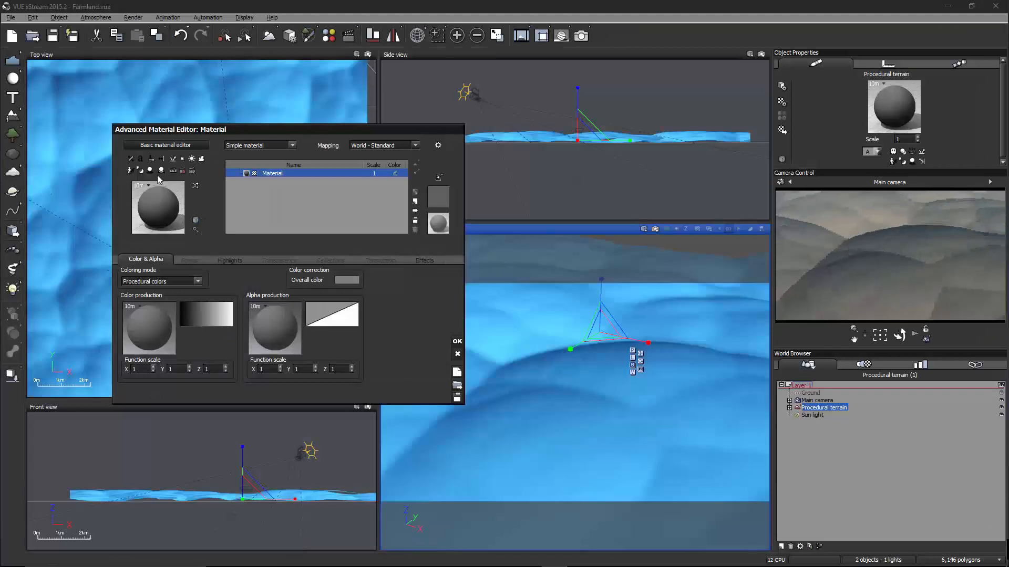
Step: Set the material's preview object to 2D Plane
click(196, 220)
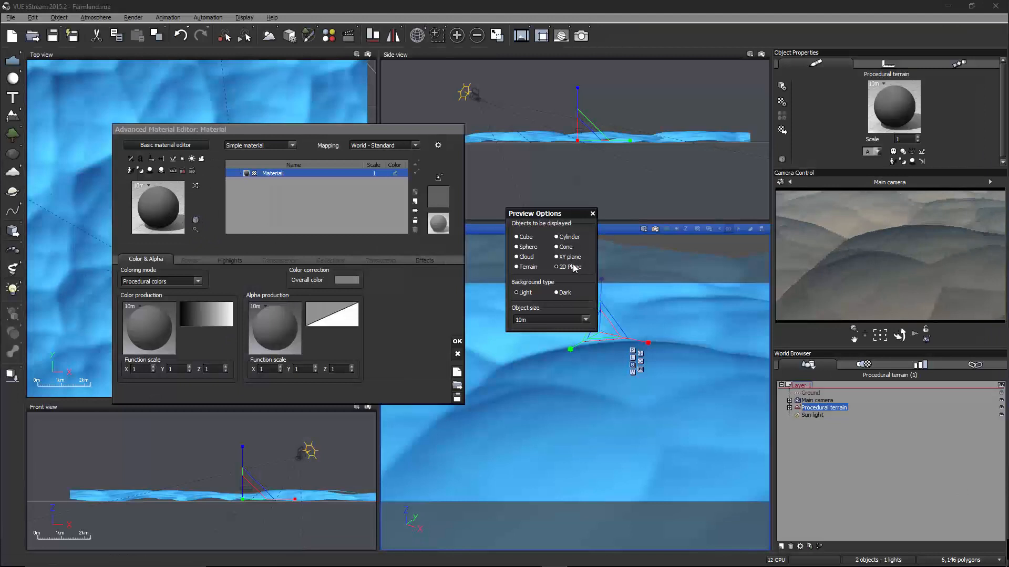
click(572, 267)
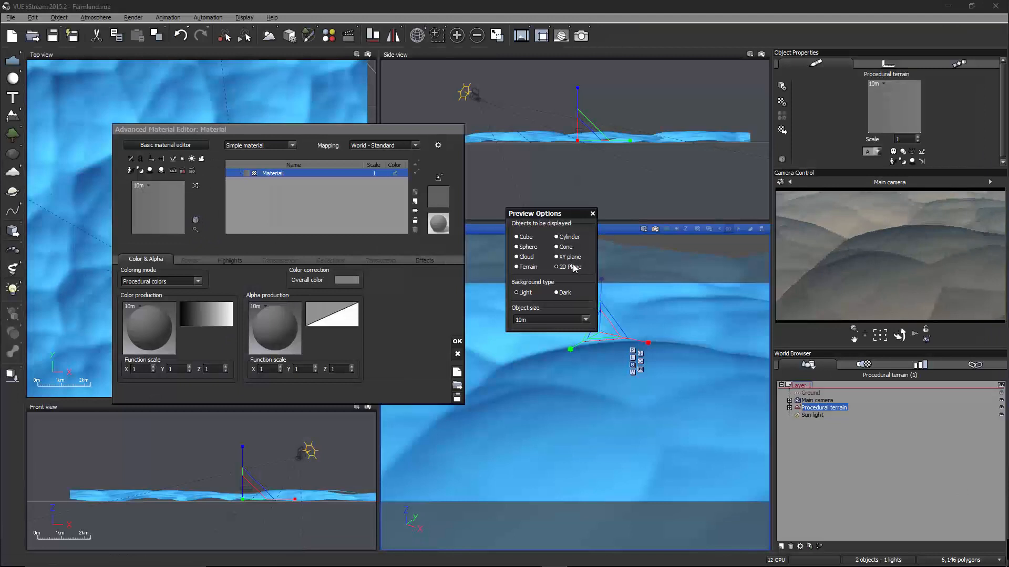
click(592, 214)
Step: Edit the material's color production function and move the Color output node level with the color map node, away from the inputs
right_click(147, 317)
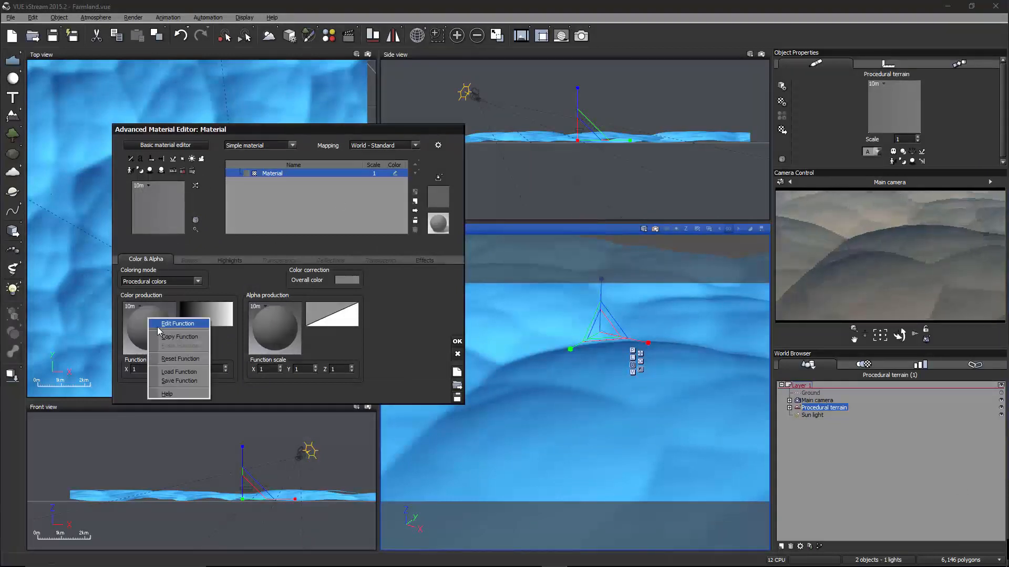
click(159, 324)
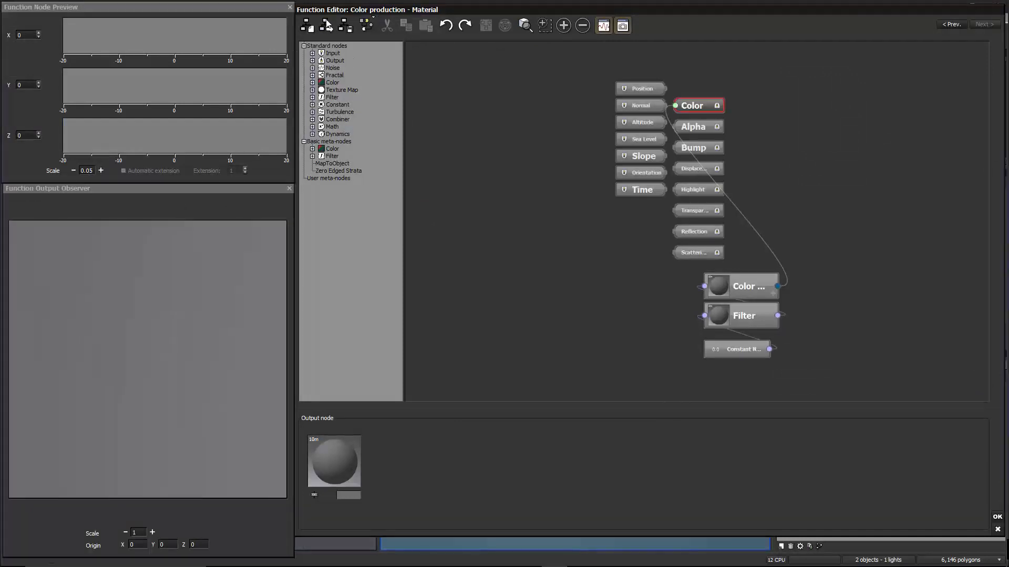
drag(718, 108, 860, 159)
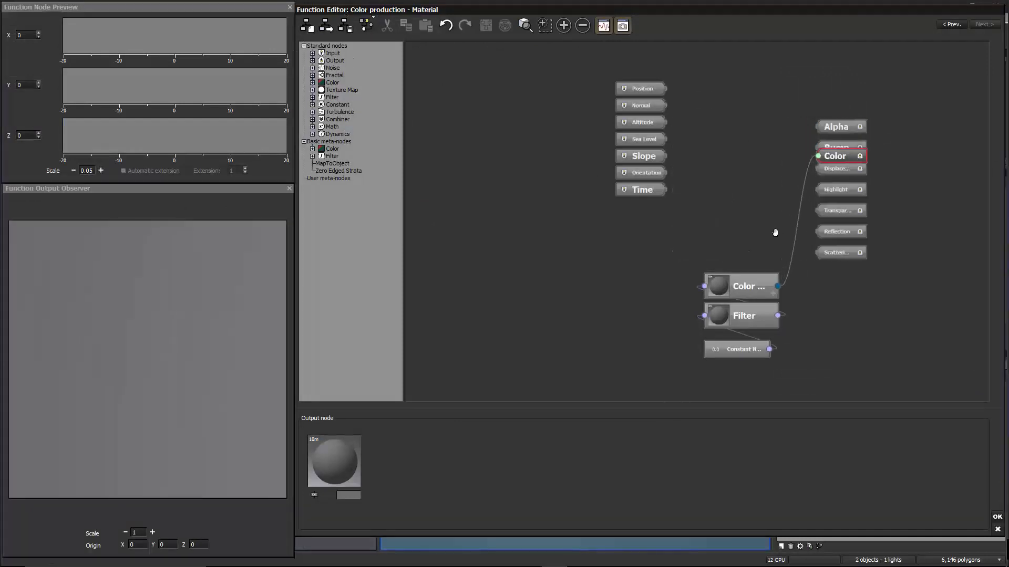
middle_drag(774, 232, 641, 253)
drag(704, 182, 750, 319)
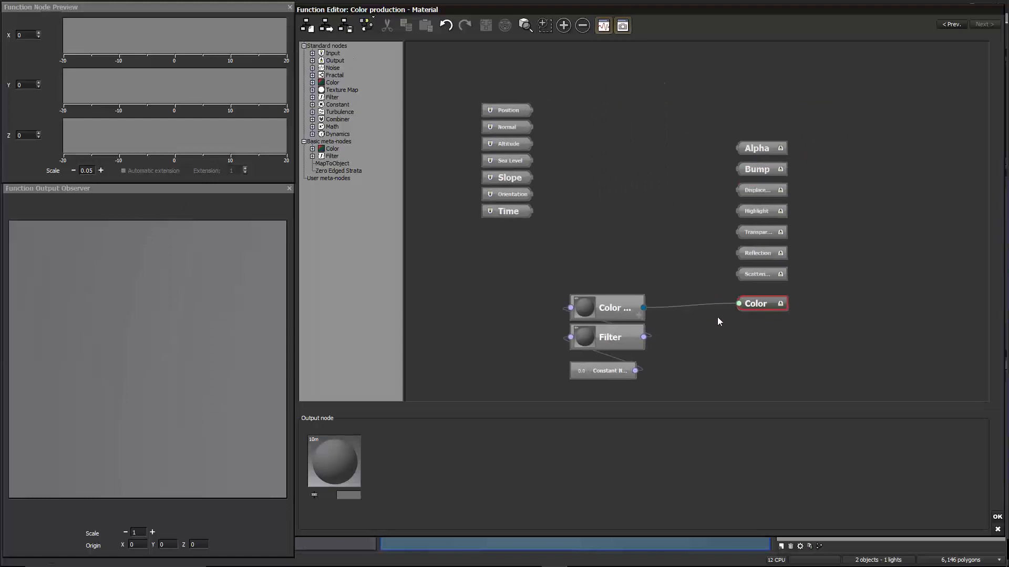
Step: Set the function nodes' preview object to 2D Plane
click(366, 25)
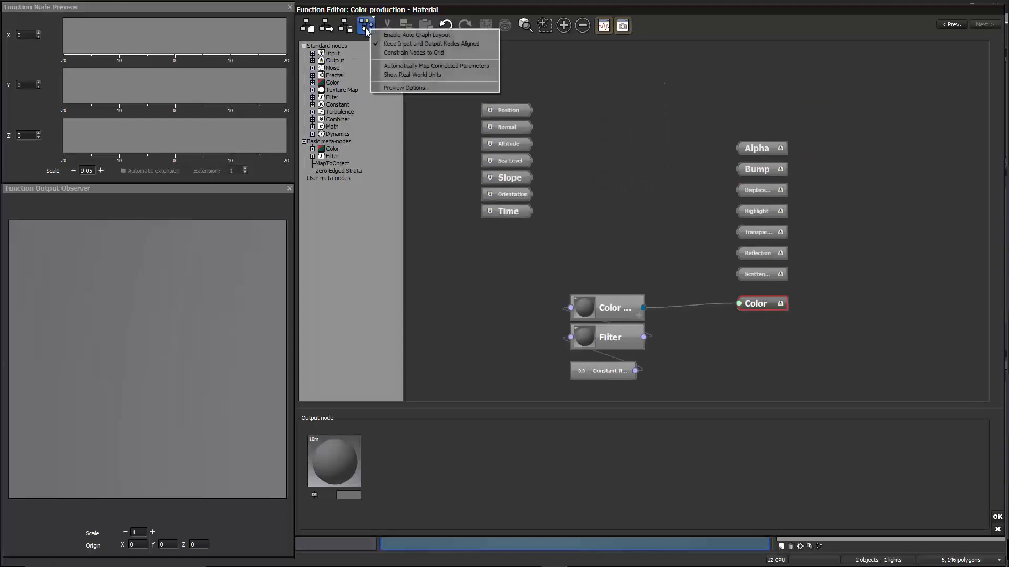
click(403, 87)
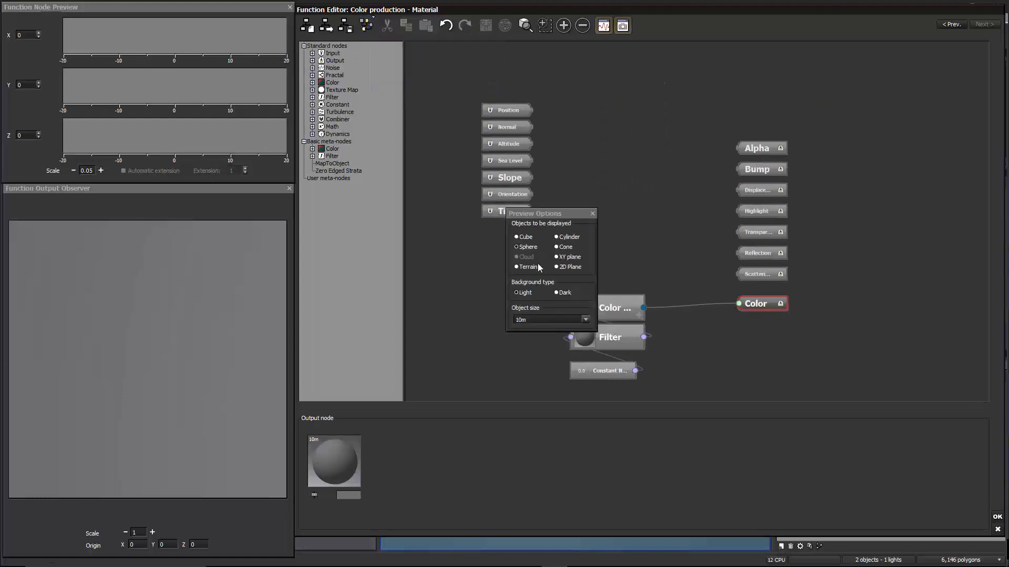
click(578, 269)
click(592, 214)
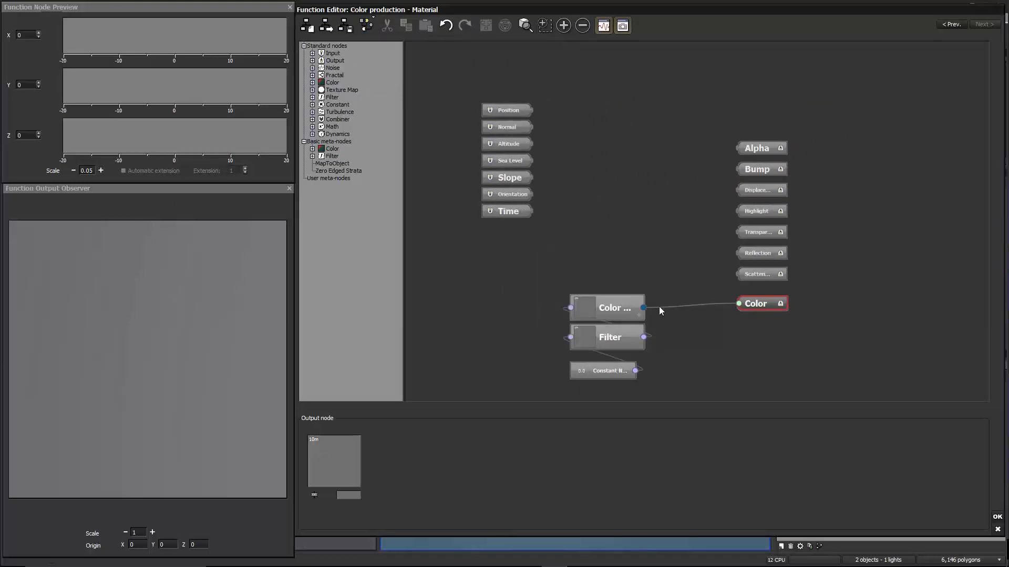
Step: Spread the constant, filter, color map and Color output nodes into a readable left-to-right chain
middle_drag(661, 278, 630, 227)
drag(582, 264, 650, 238)
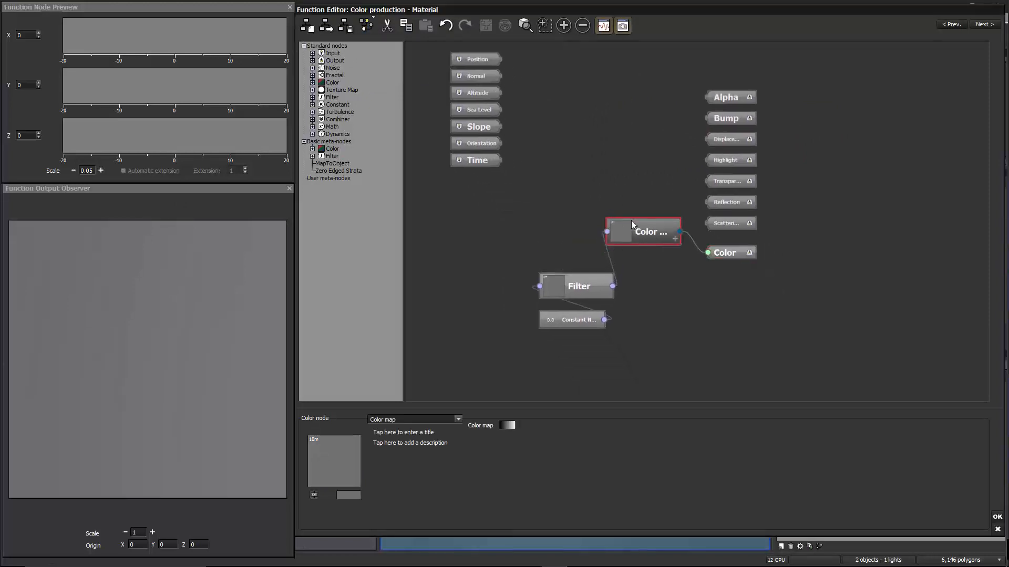
drag(594, 286, 624, 286)
drag(725, 256, 824, 235)
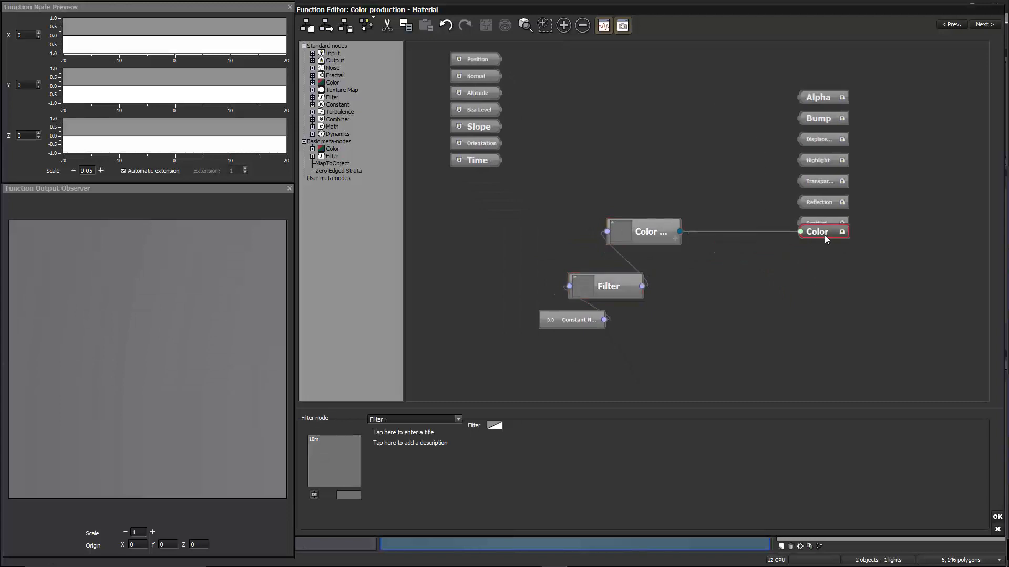
drag(662, 245, 710, 240)
drag(596, 290, 656, 294)
drag(682, 241, 747, 286)
drag(581, 321, 525, 278)
click(837, 237)
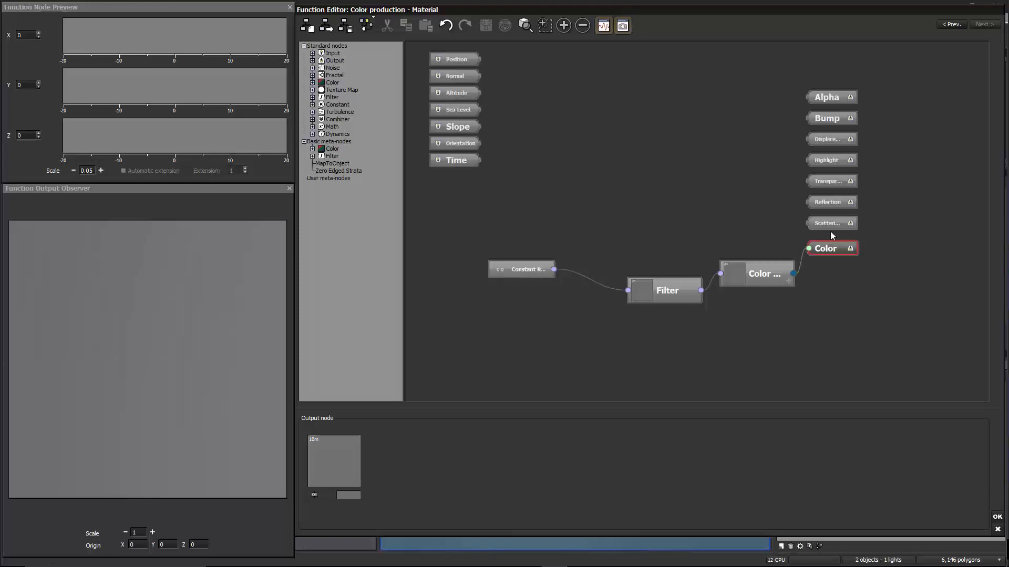
Step: Add a Varying Blocks noise node from the Flat Patterns group above the existing color chain
middle_drag(715, 217, 697, 230)
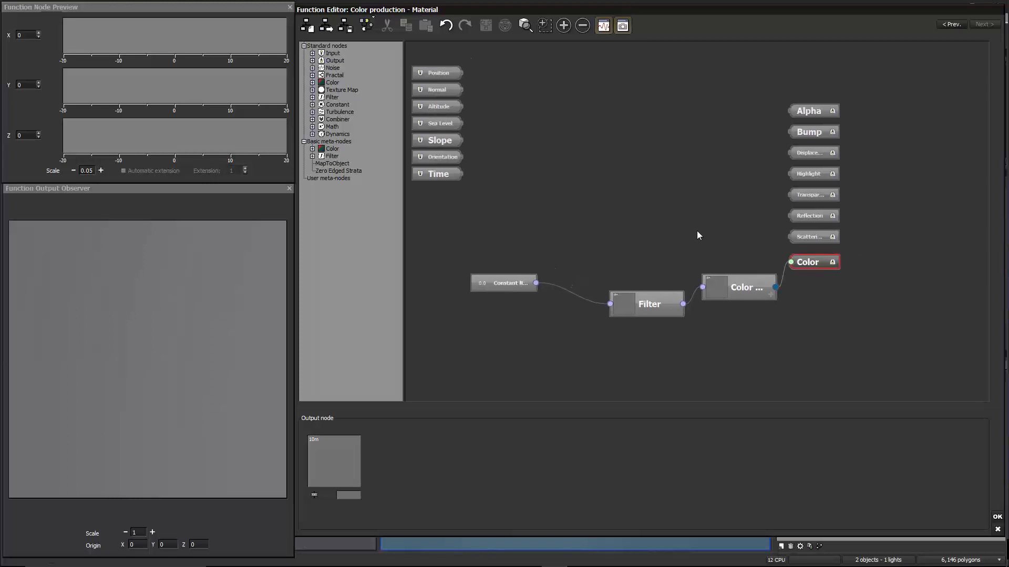
scroll(708, 266, up, 1)
middle_drag(633, 244, 666, 263)
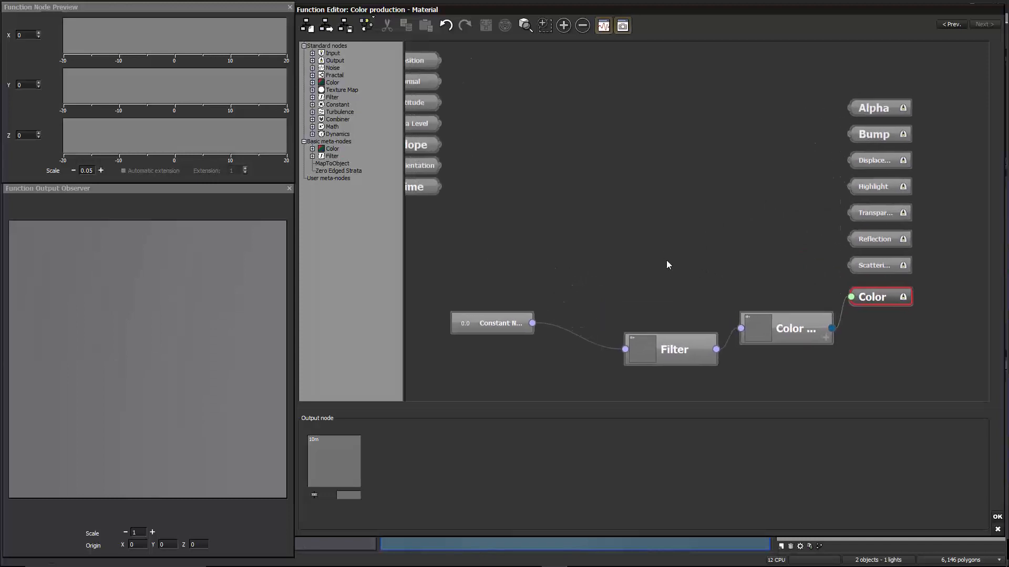
scroll(666, 262, down, 1)
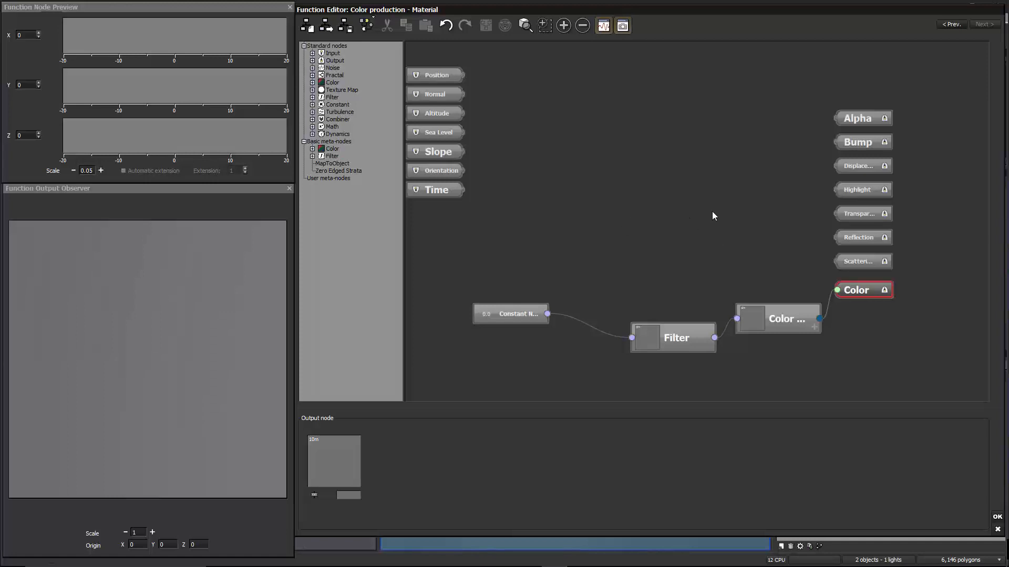
middle_drag(687, 248, 673, 247)
click(614, 218)
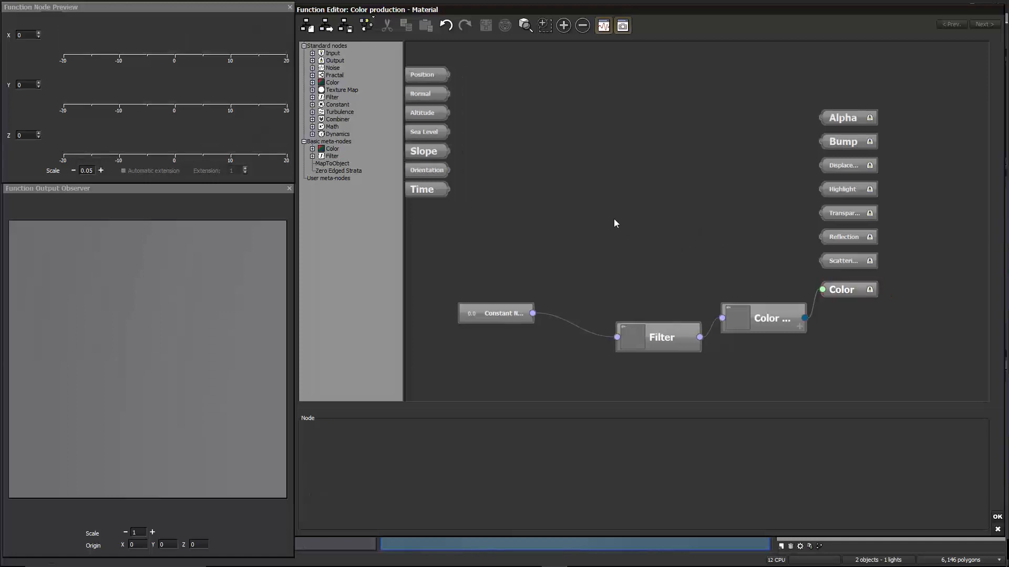
right_click(627, 212)
mouse_move(666, 215)
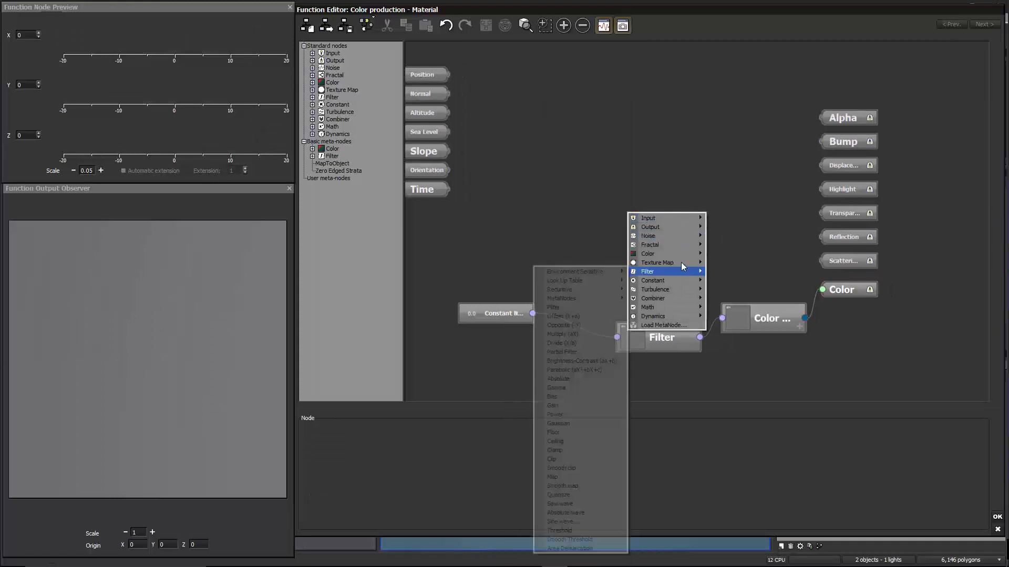
mouse_move(679, 236)
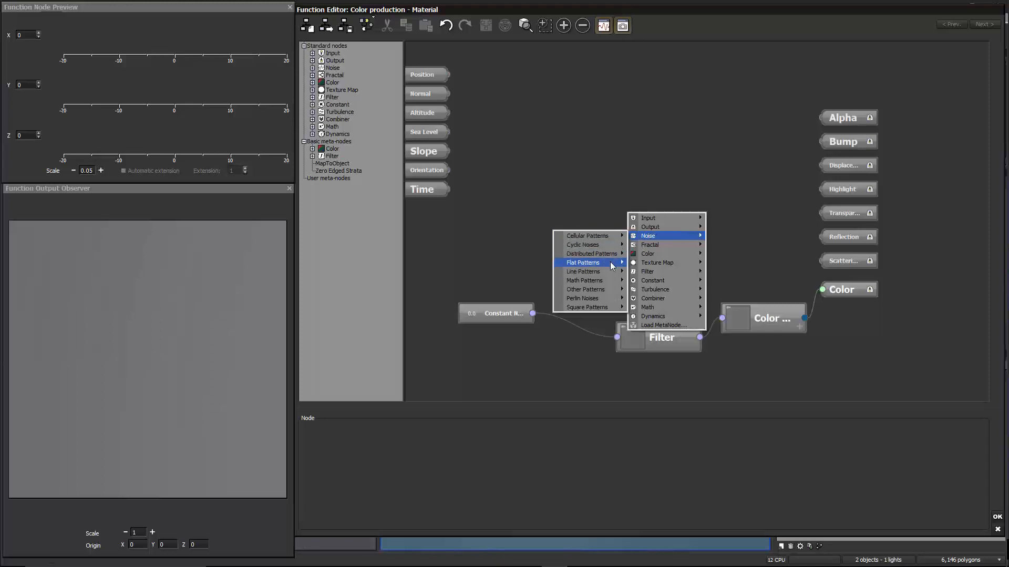
mouse_move(606, 264)
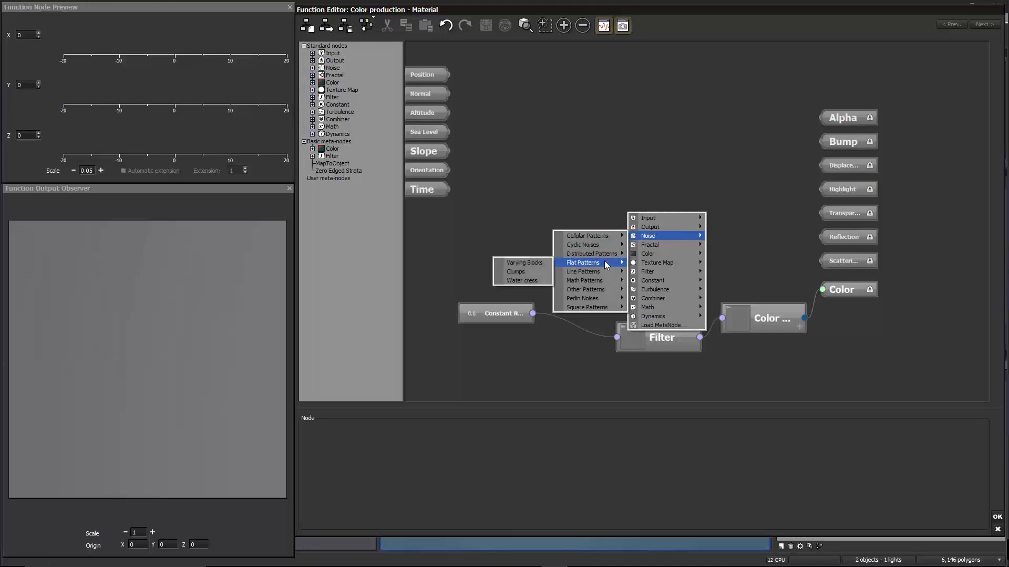
click(540, 264)
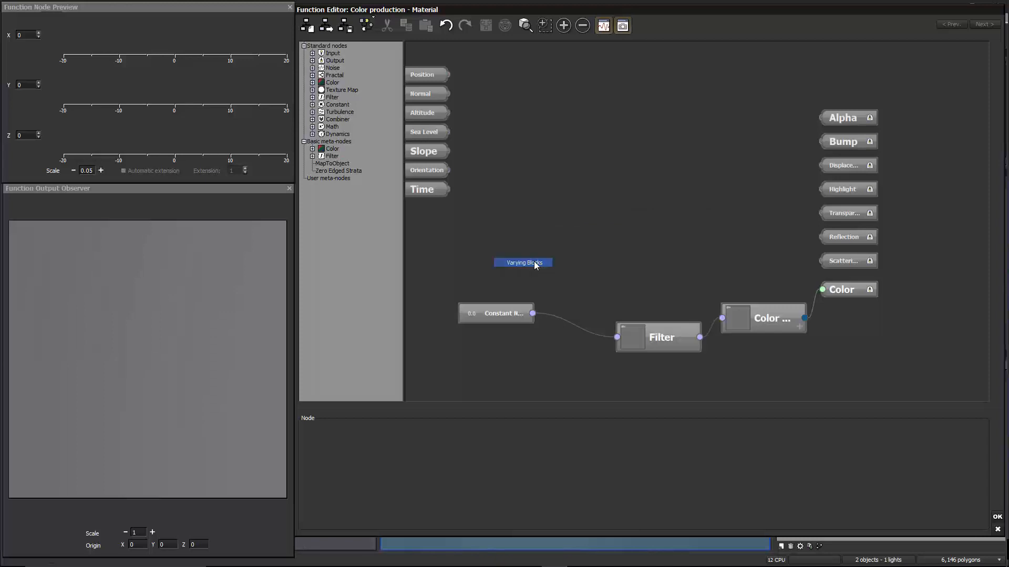
mouse_move(627, 202)
mouse_down()
mouse_move(643, 223)
mouse_move(623, 207)
mouse_up()
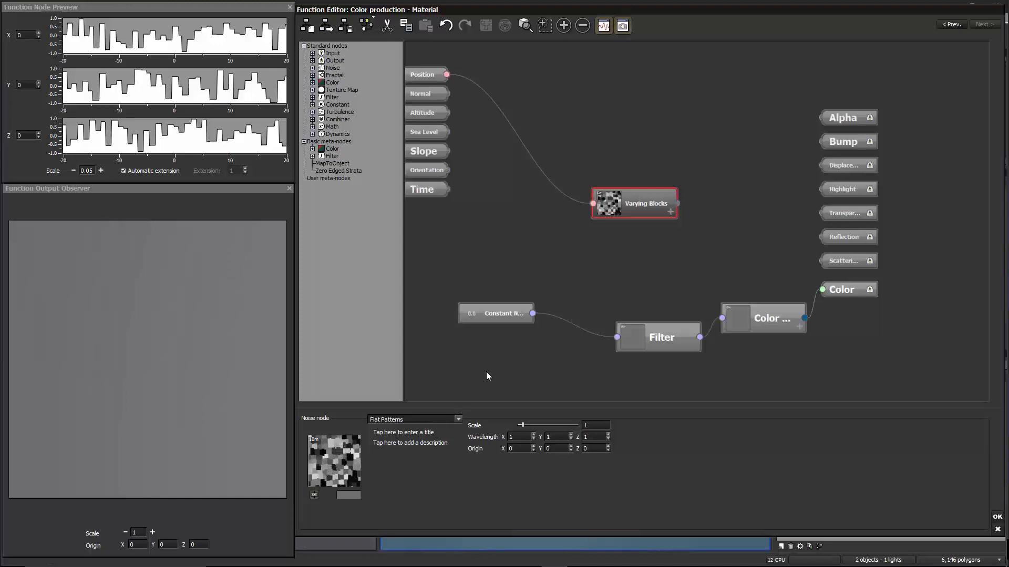
Step: Feed the Varying Blocks output into the Color map node in place of the filter, and place the two nodes side by side
drag(620, 219, 604, 214)
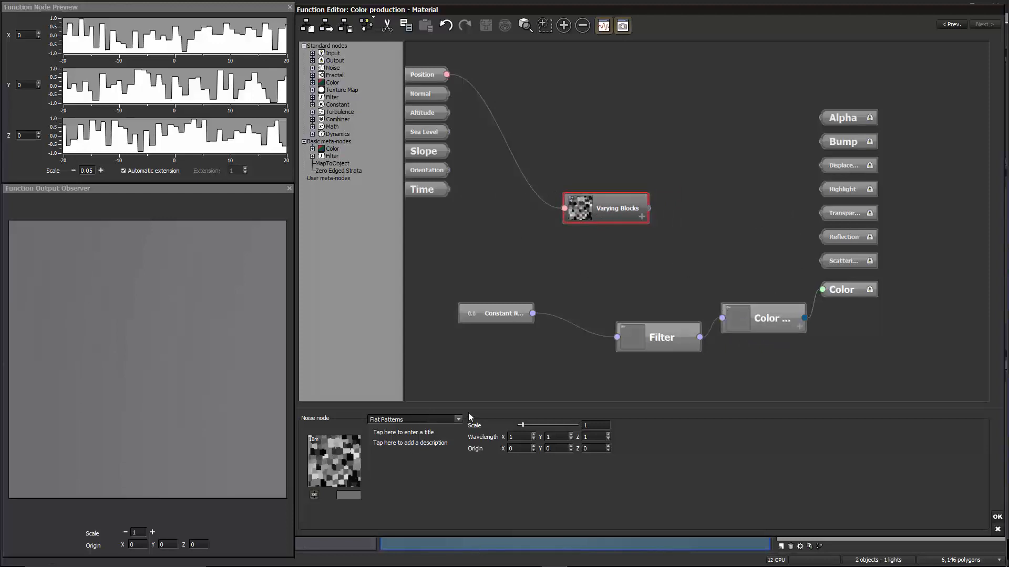
drag(617, 211, 578, 225)
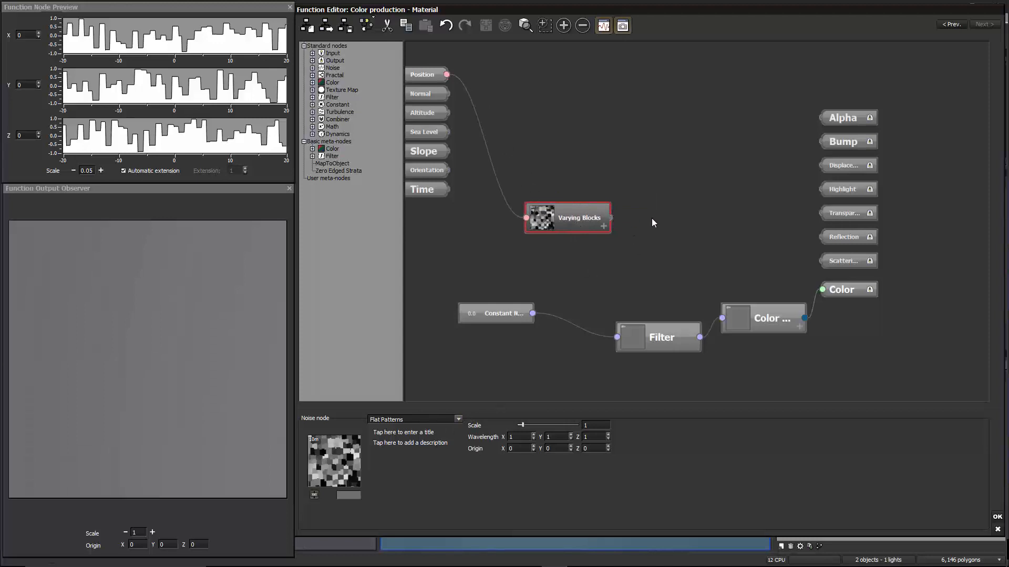
middle_drag(640, 221, 634, 219)
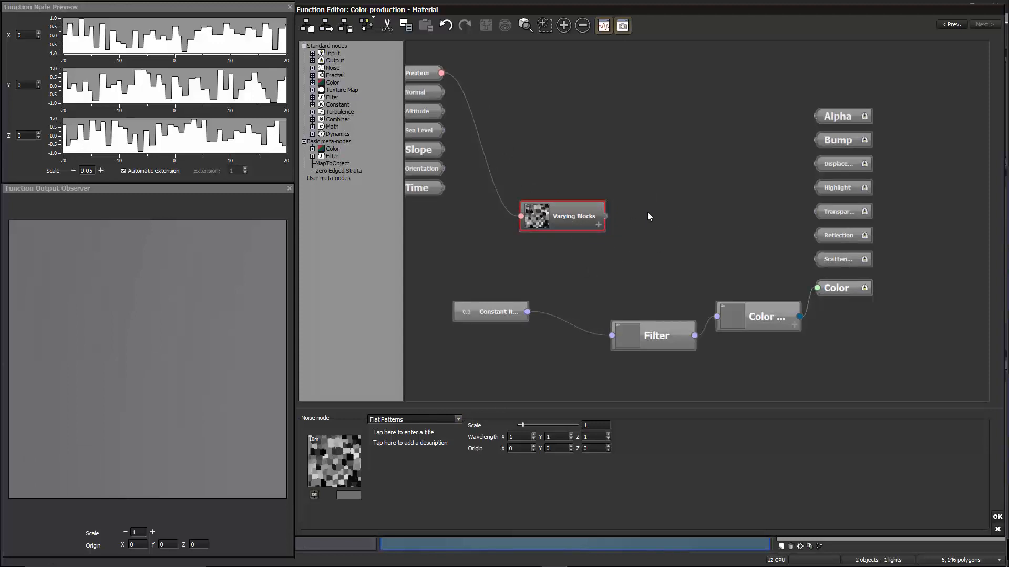
middle_drag(647, 217, 622, 231)
drag(713, 321, 569, 230)
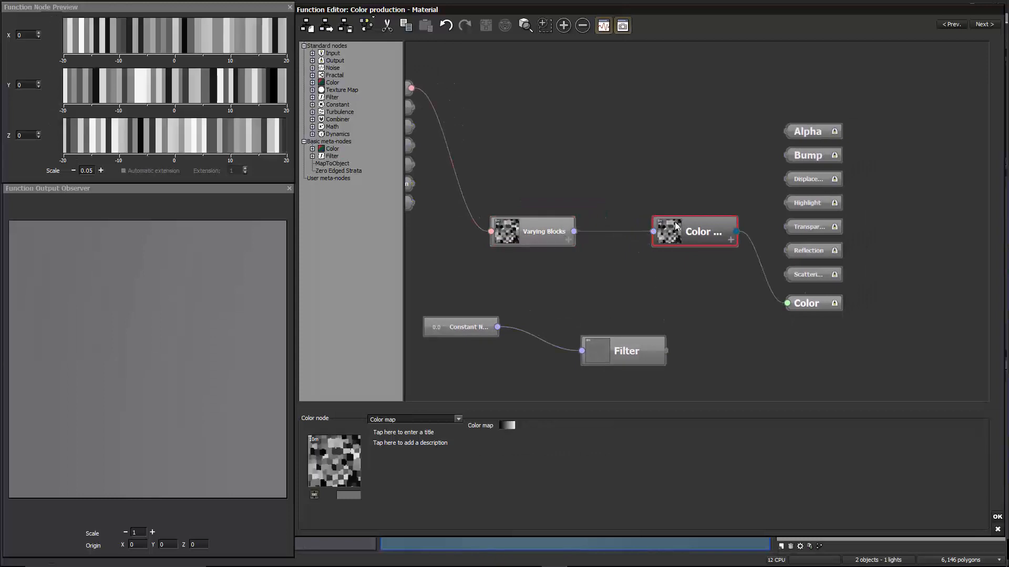
drag(697, 228, 688, 228)
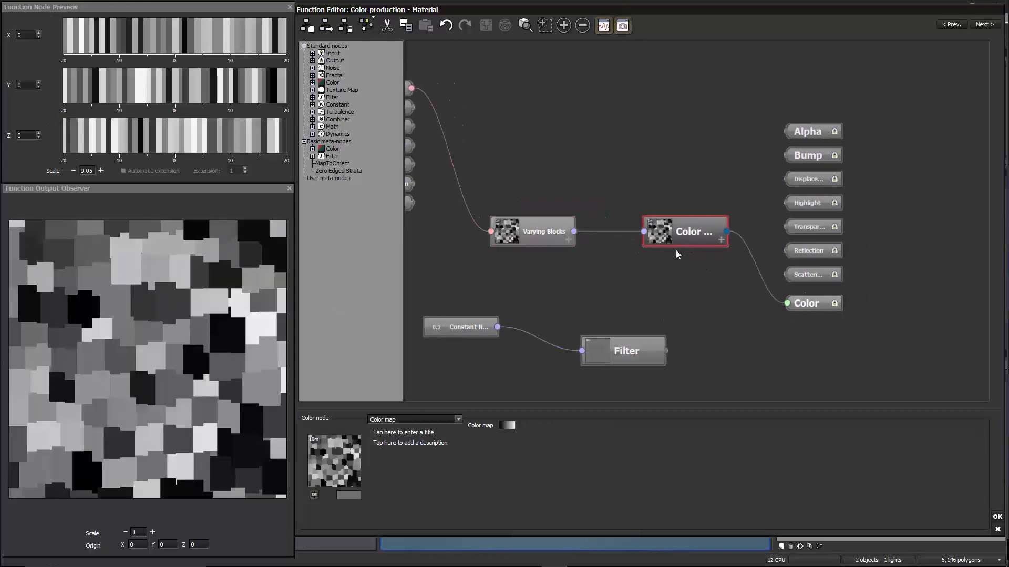
drag(676, 250, 663, 245)
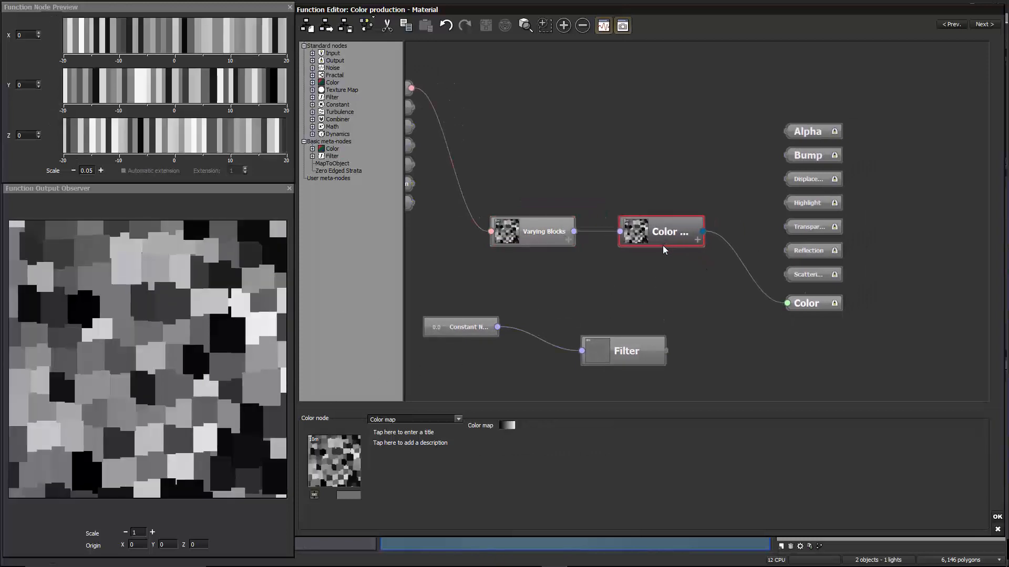
Step: Edit the node's color map and set the keycolor at position 1 to the green favorite, RGB 85, 124, 43
right_click(508, 431)
click(529, 436)
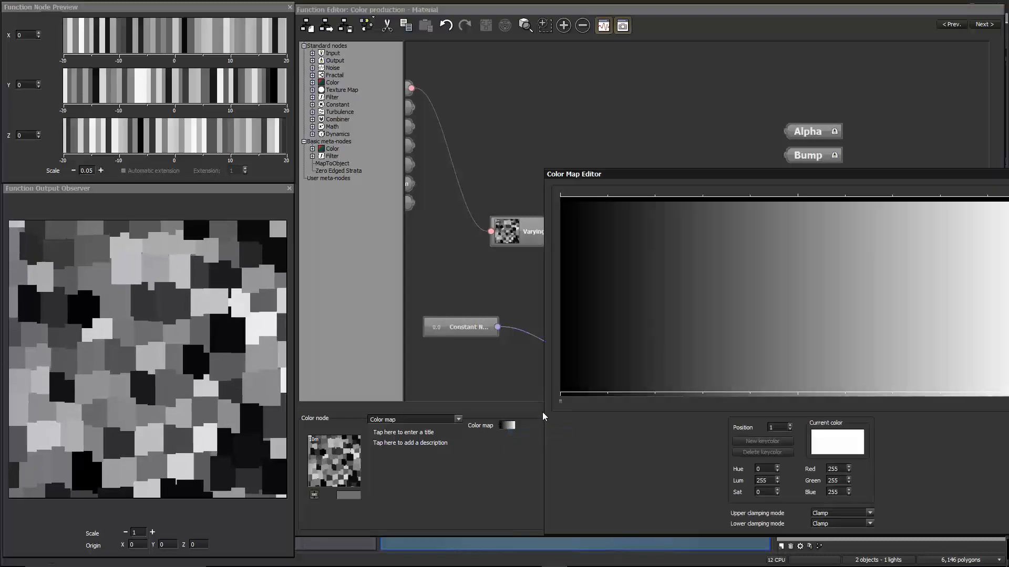
right_click(710, 364)
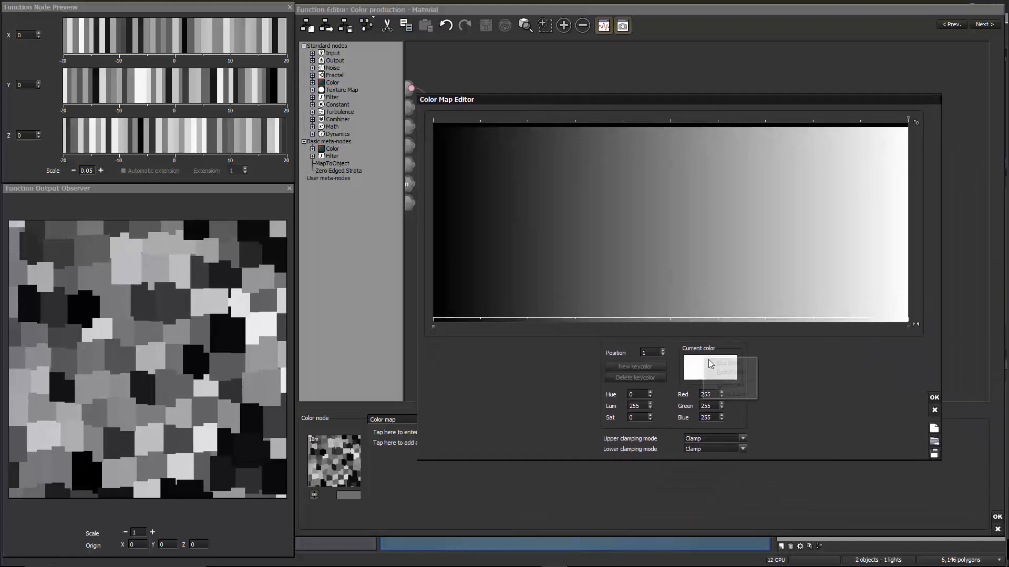
click(713, 364)
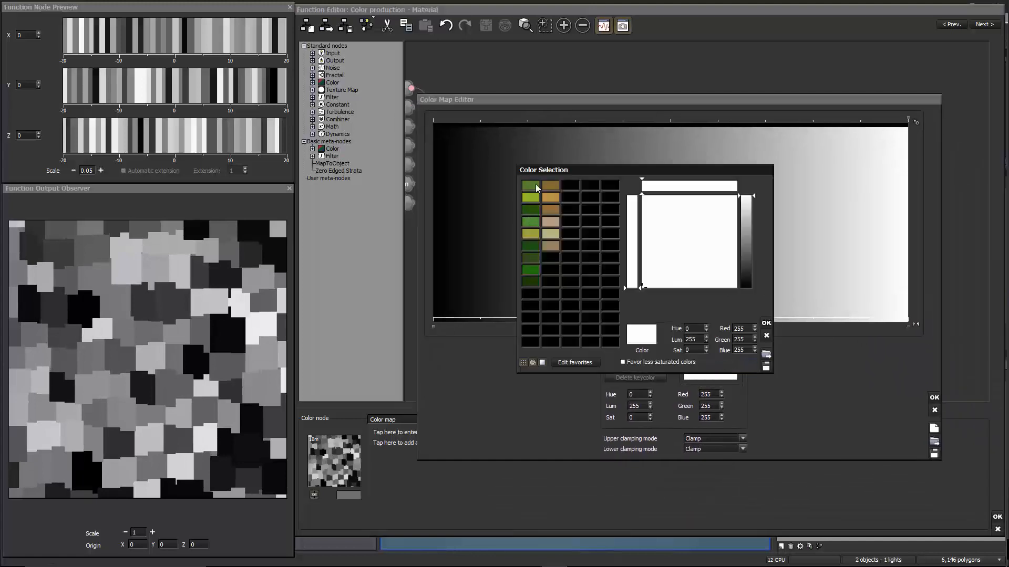
drag(624, 169, 266, 101)
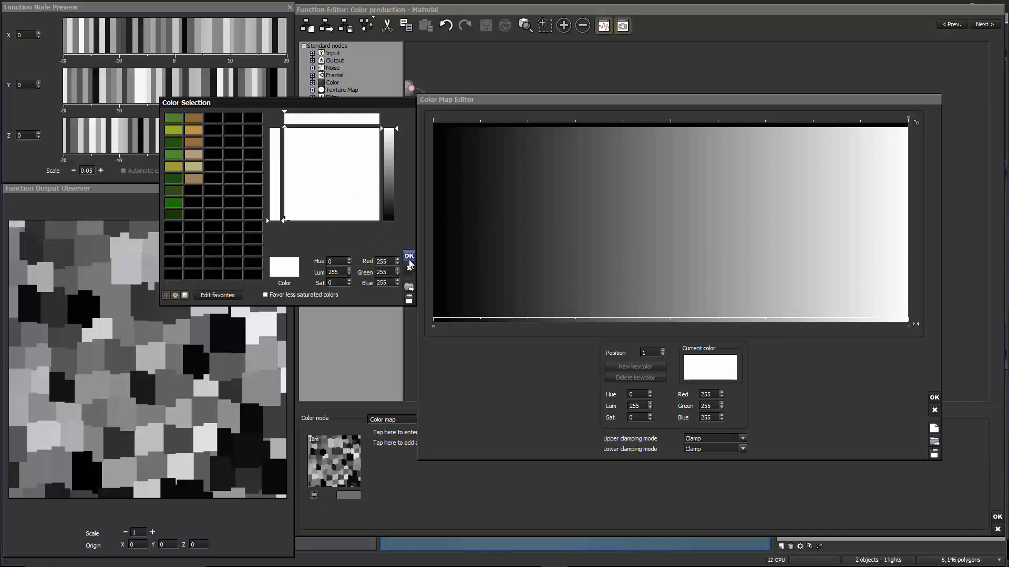
click(173, 120)
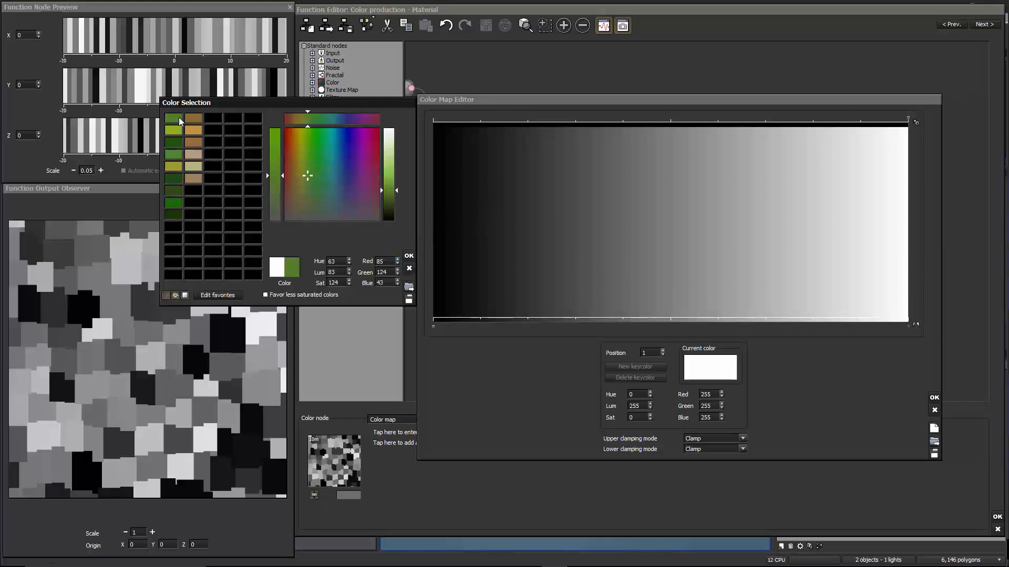
click(408, 256)
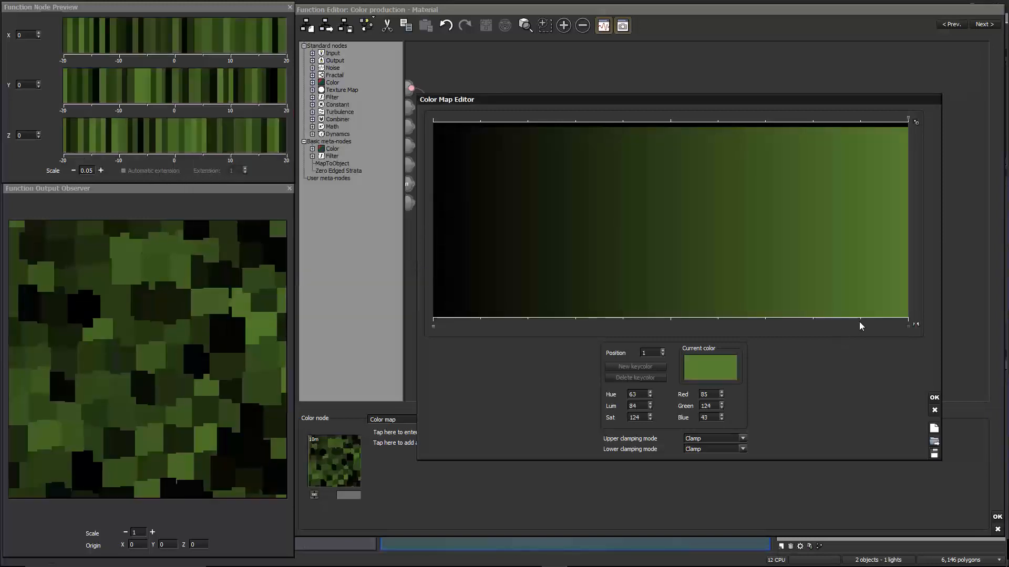
Step: Add a yellow-green keycolor at position 0.79 and a dark green one (RGB 31, 82, 5) at 0.6
click(859, 324)
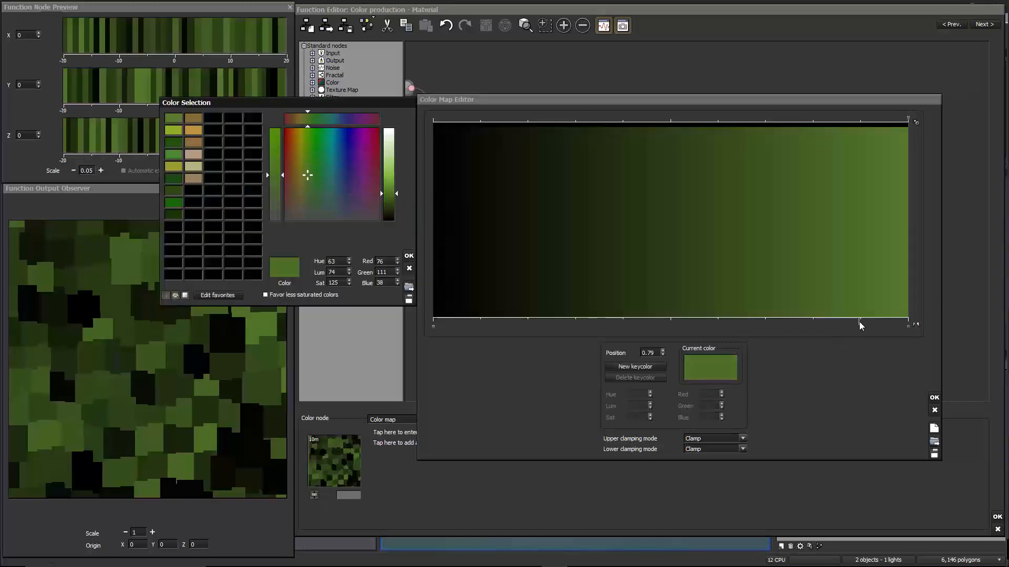
click(409, 255)
click(812, 324)
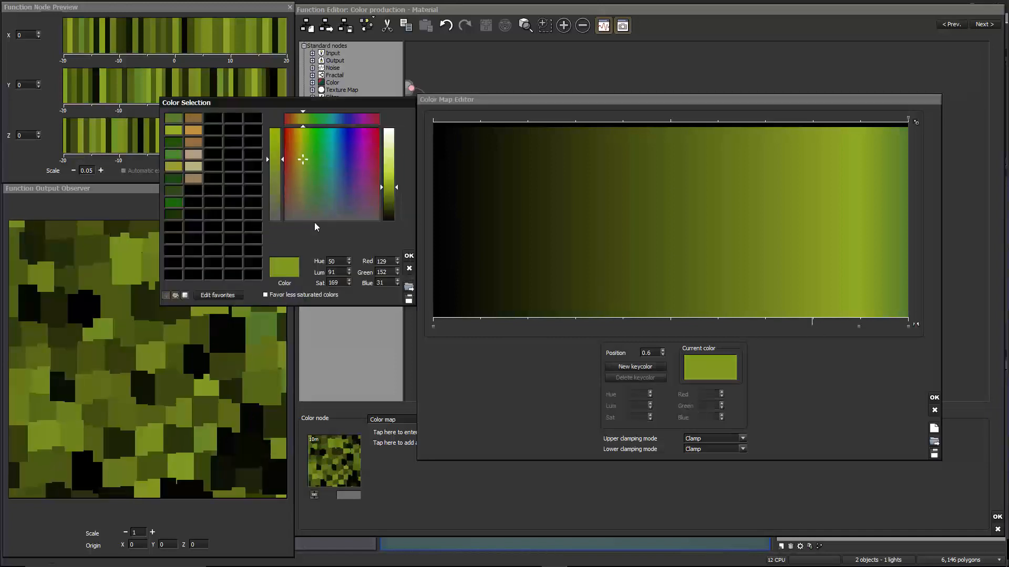
click(174, 154)
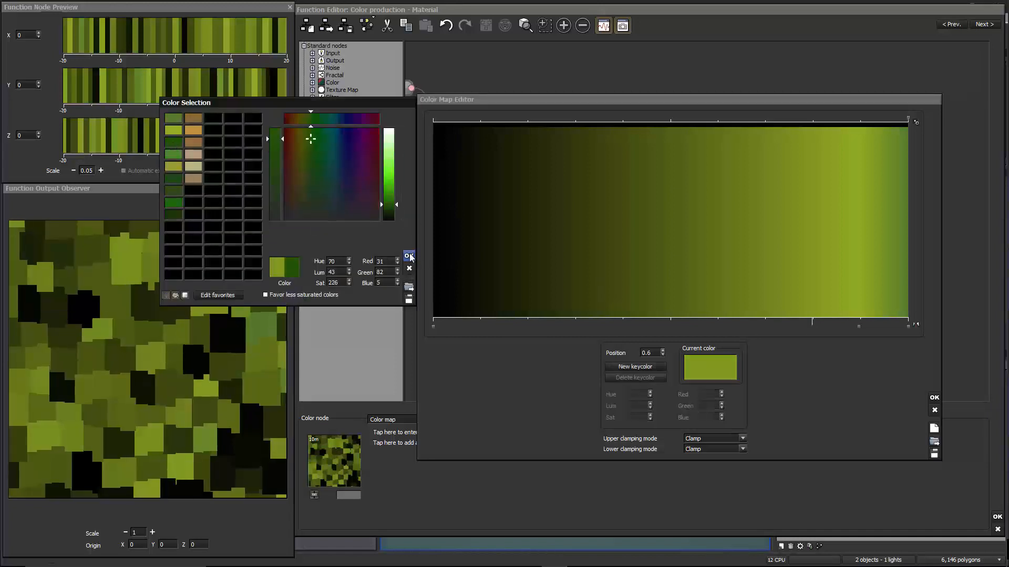
click(409, 256)
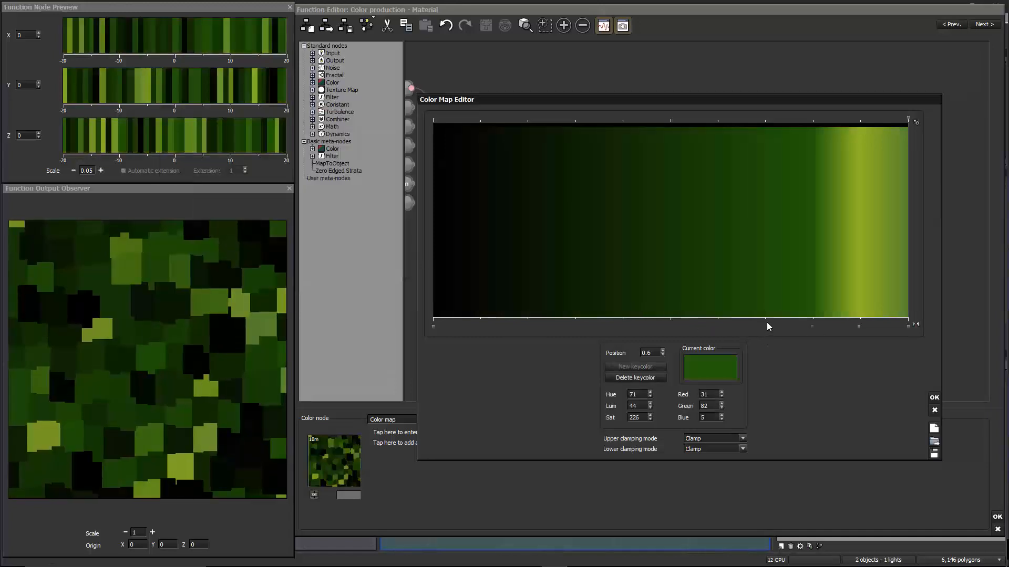
Step: Add a medium green keycolor at position 0.4 and an olive one (RGB 157, 155, 52) at 0.19
click(766, 323)
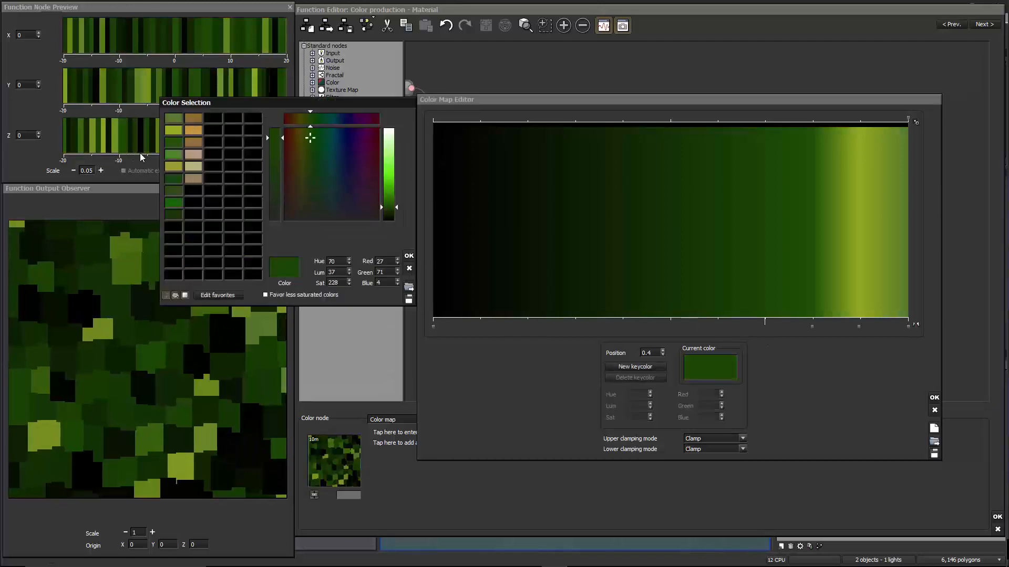
click(409, 256)
click(717, 323)
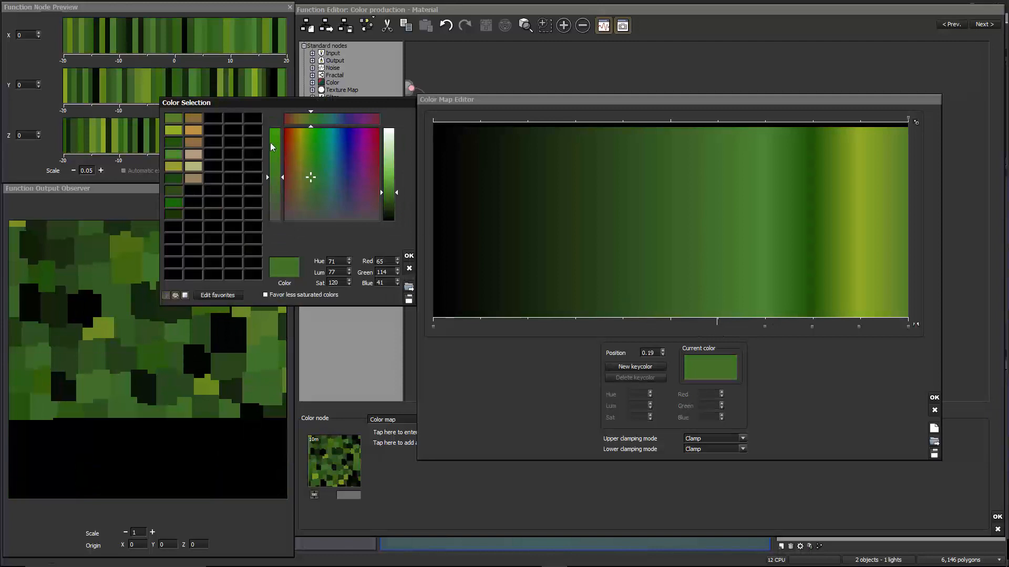
click(173, 166)
click(409, 256)
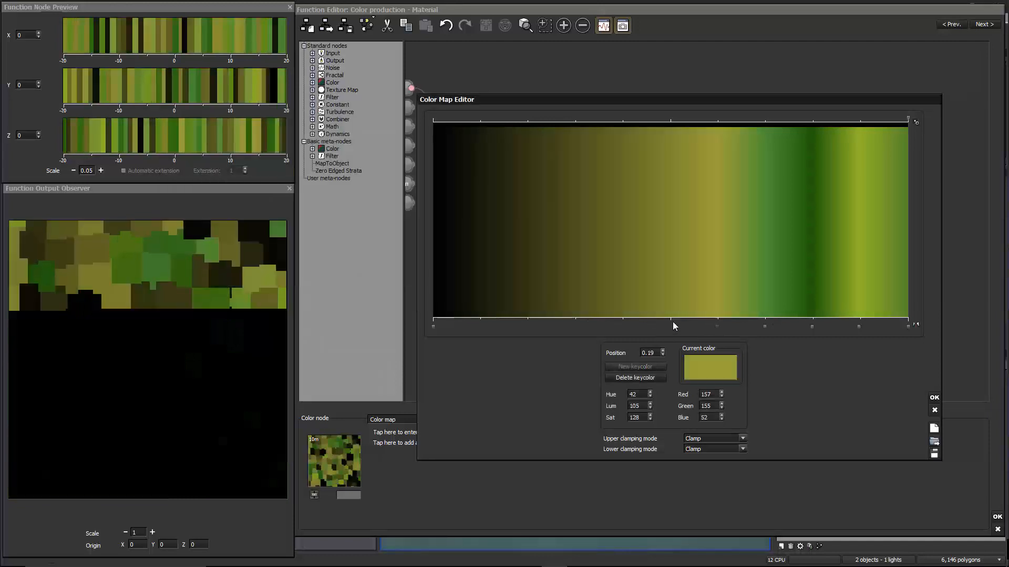
Step: Add an olive keycolor (RGB 157, 155, 52) at position 0 and a dark green one (RGB 25, 72, 18) at -0.21
click(671, 321)
click(173, 166)
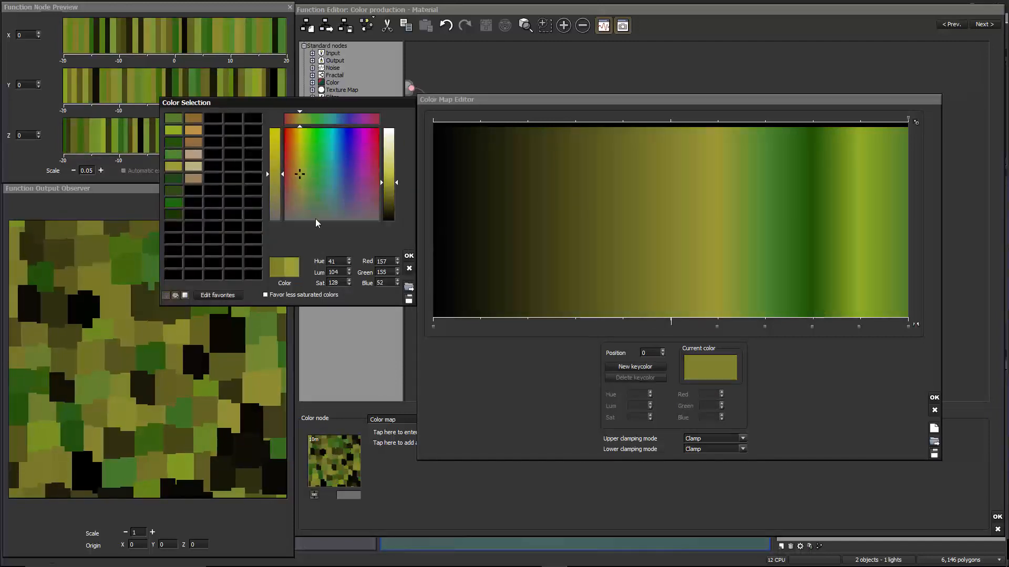
click(408, 256)
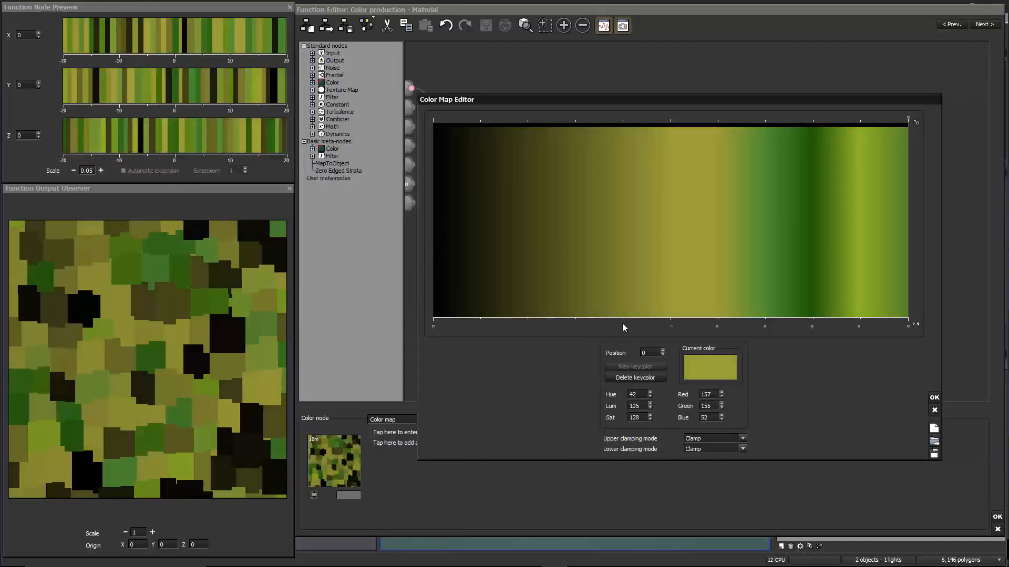
click(622, 322)
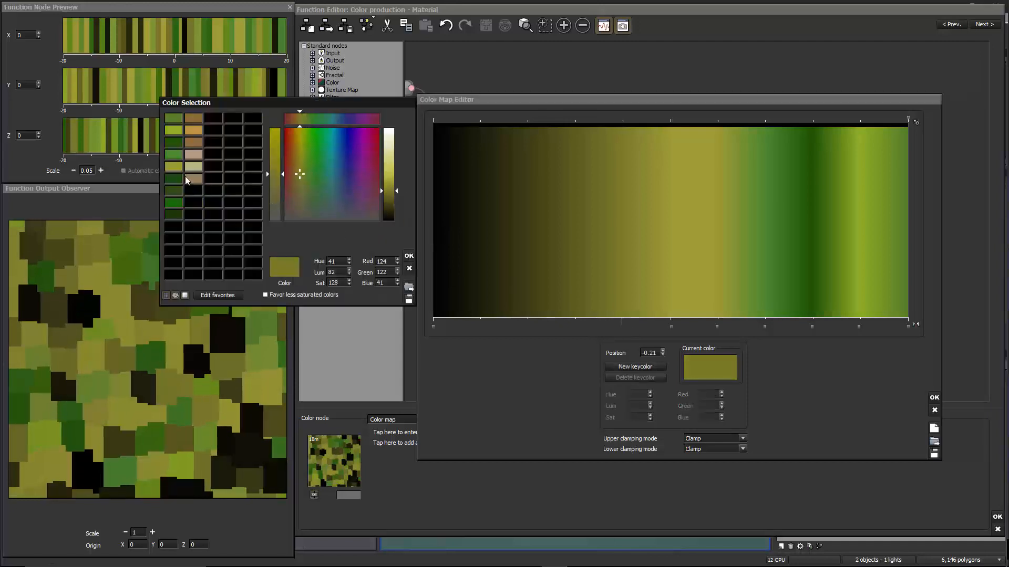
click(173, 179)
click(409, 255)
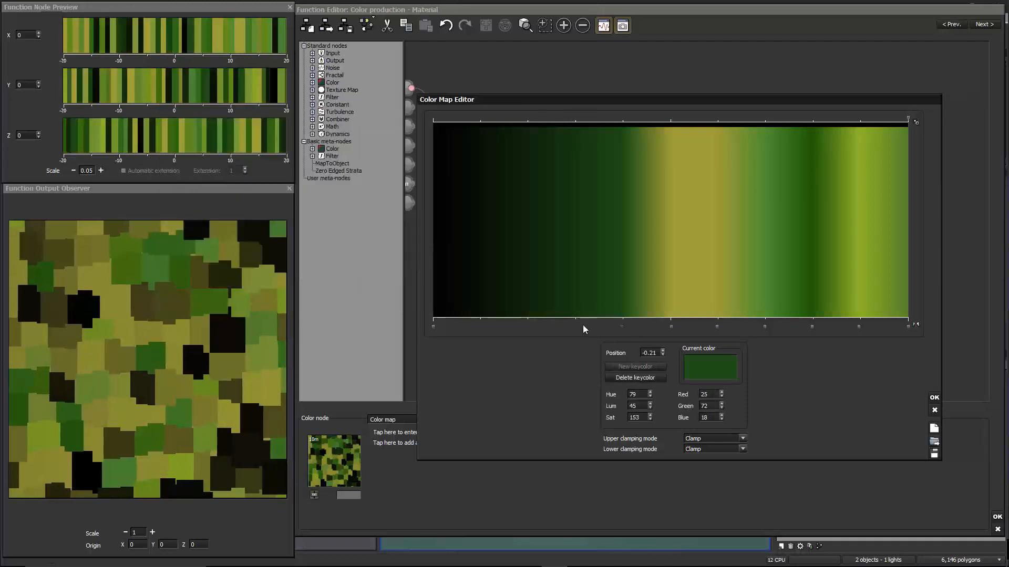
Step: Add a dull dark green keycolor (RGB 45, 75, 21) at position -0.39 and a bright green one (RGB 24, 104, 9) at -0.58
click(578, 322)
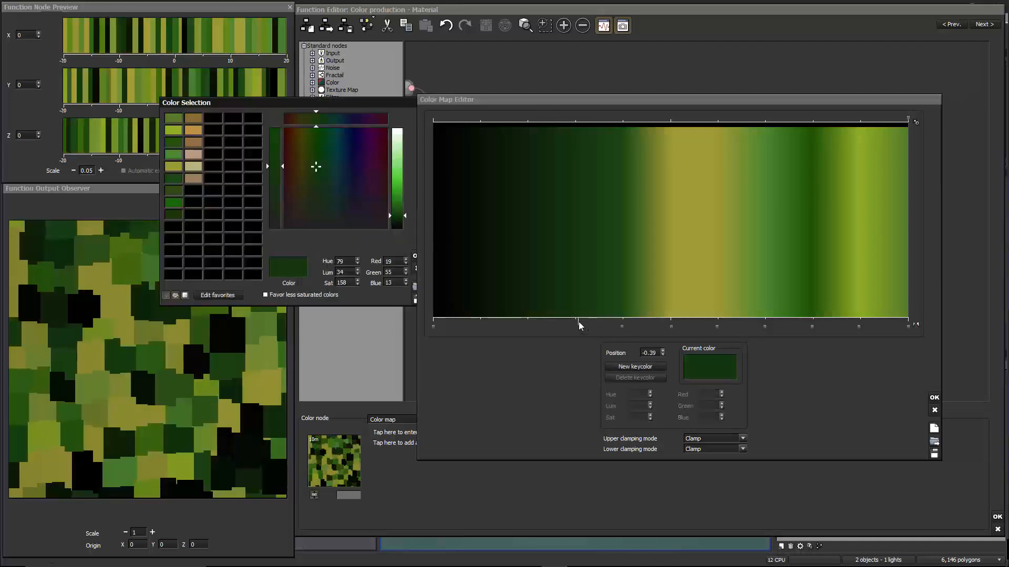
click(176, 192)
click(409, 256)
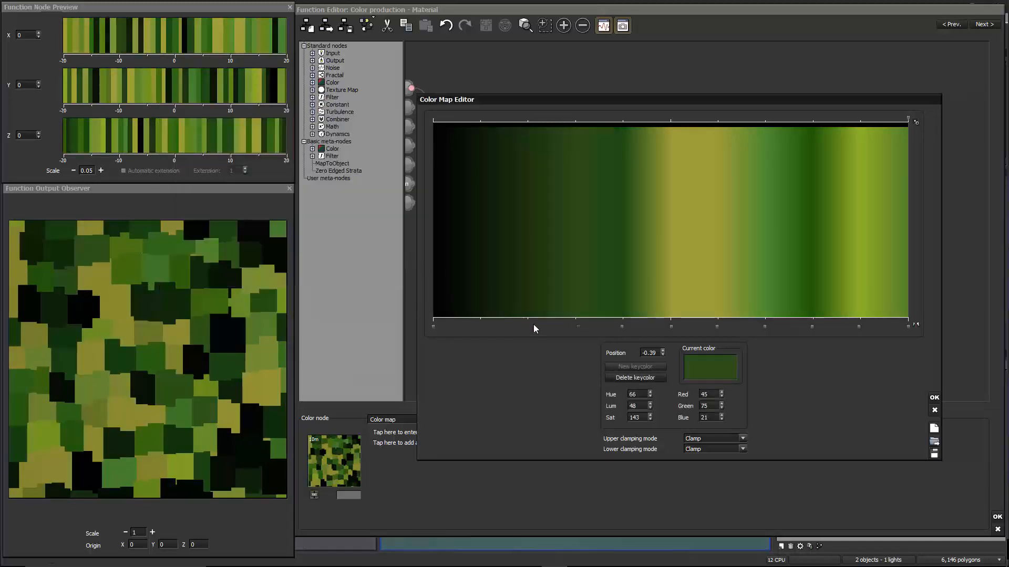
click(533, 322)
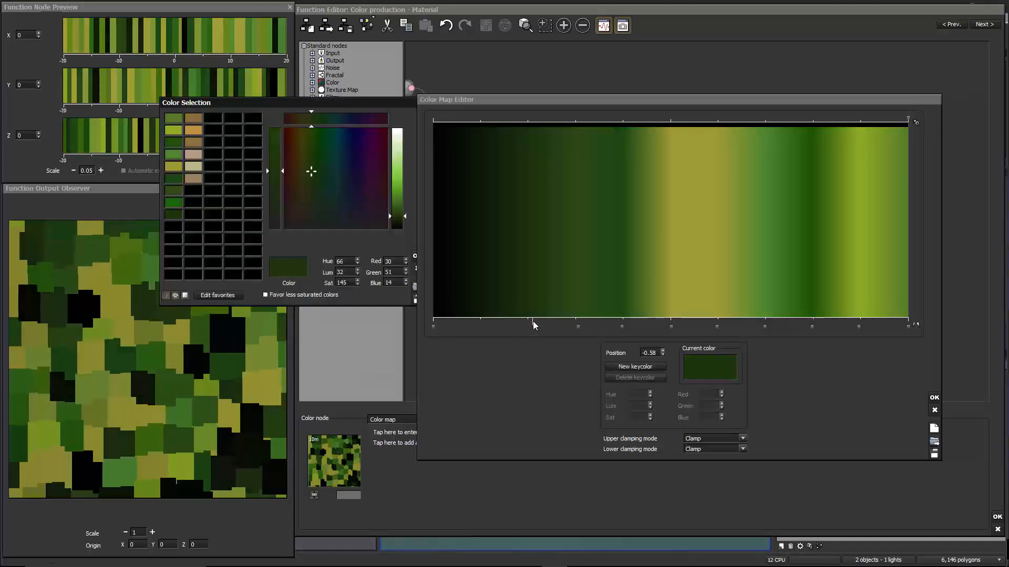
click(175, 202)
click(408, 256)
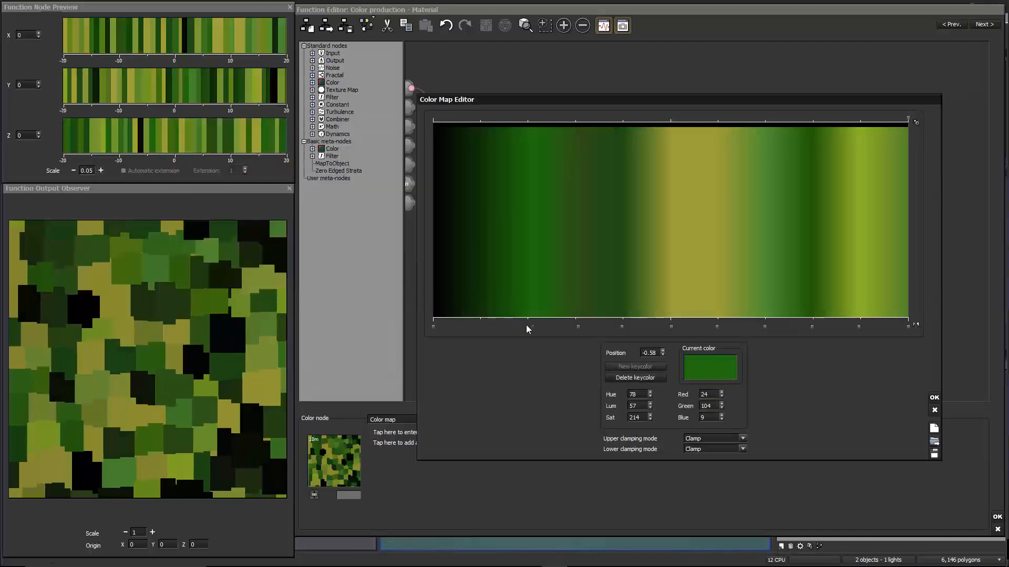
Step: Add a green keycolor (RGB 24, 104, 9) at position -0.77 and set the one at -1 to tan, RGB 153, 132, 95
click(487, 322)
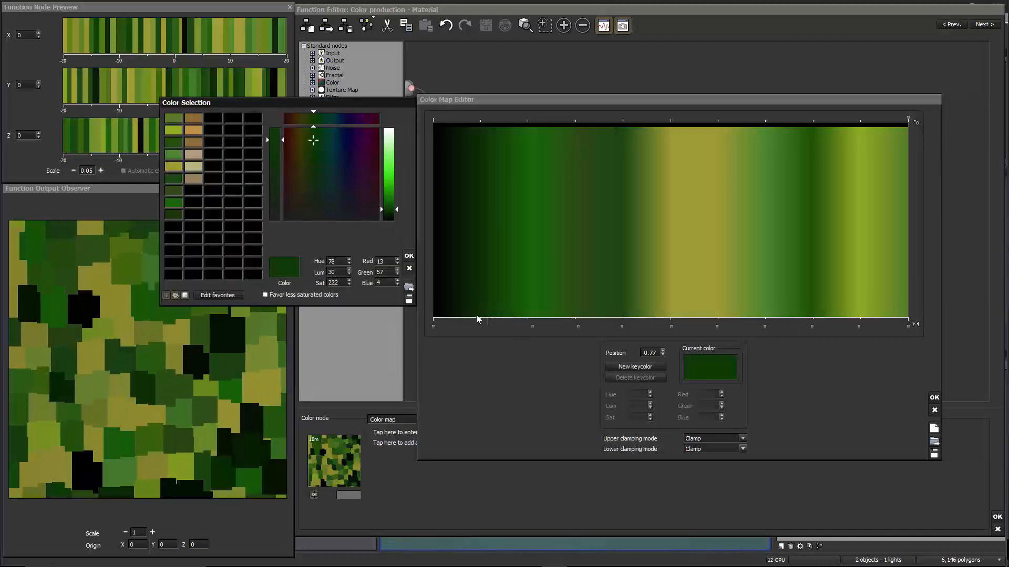
click(175, 203)
click(409, 256)
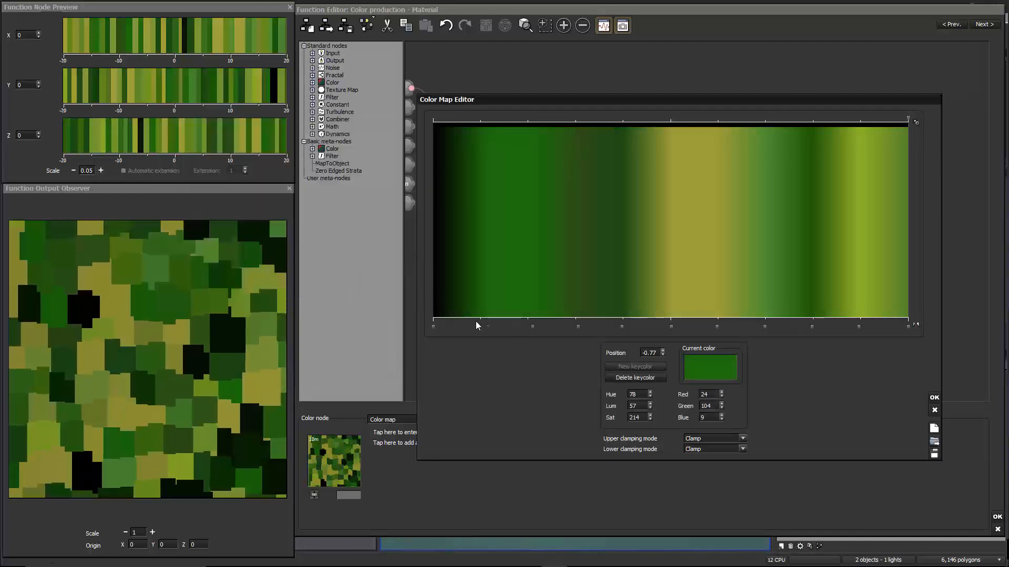
click(433, 325)
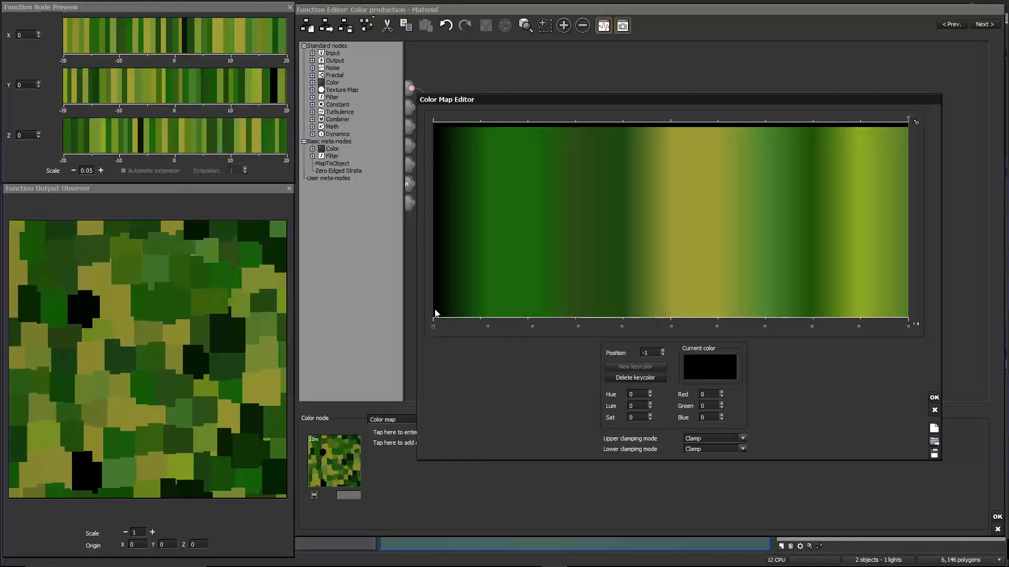
click(720, 377)
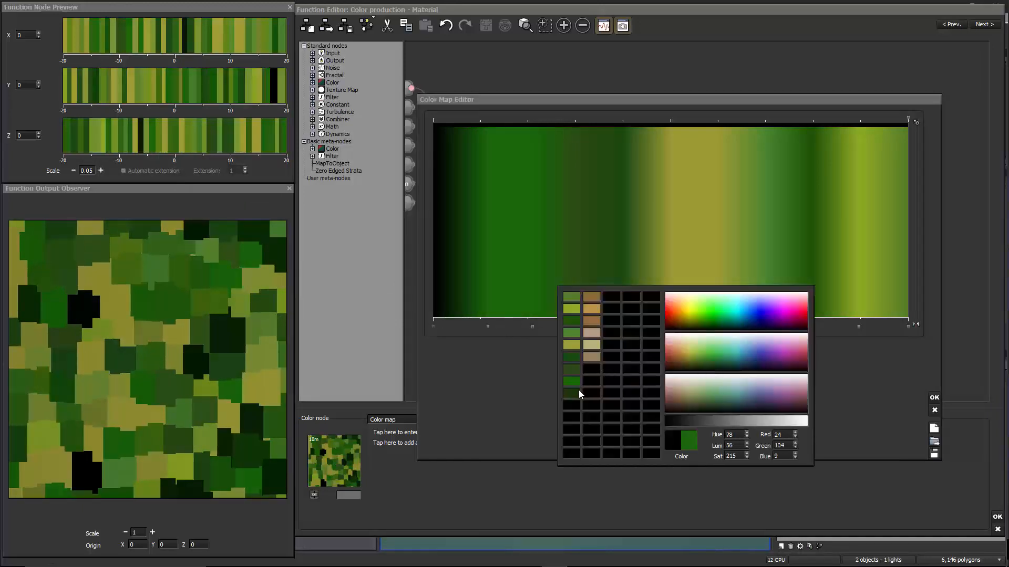
click(591, 360)
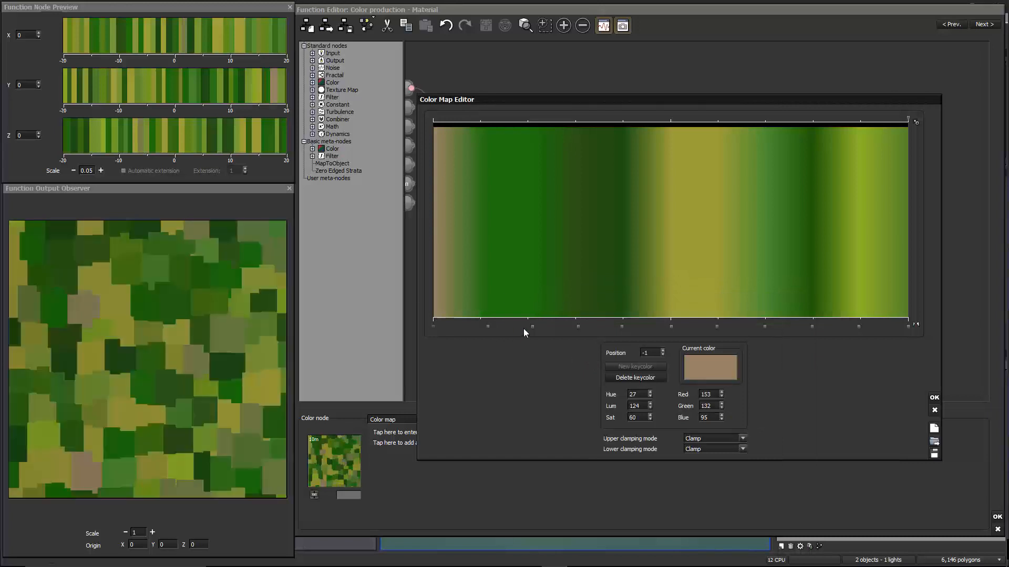
Step: Space the keycolors in the negative half of the color map more evenly, moving the bright green one at -0.58 to -0.62
mouse_move(484, 326)
mouse_down()
mouse_move(535, 327)
mouse_move(527, 325)
mouse_up()
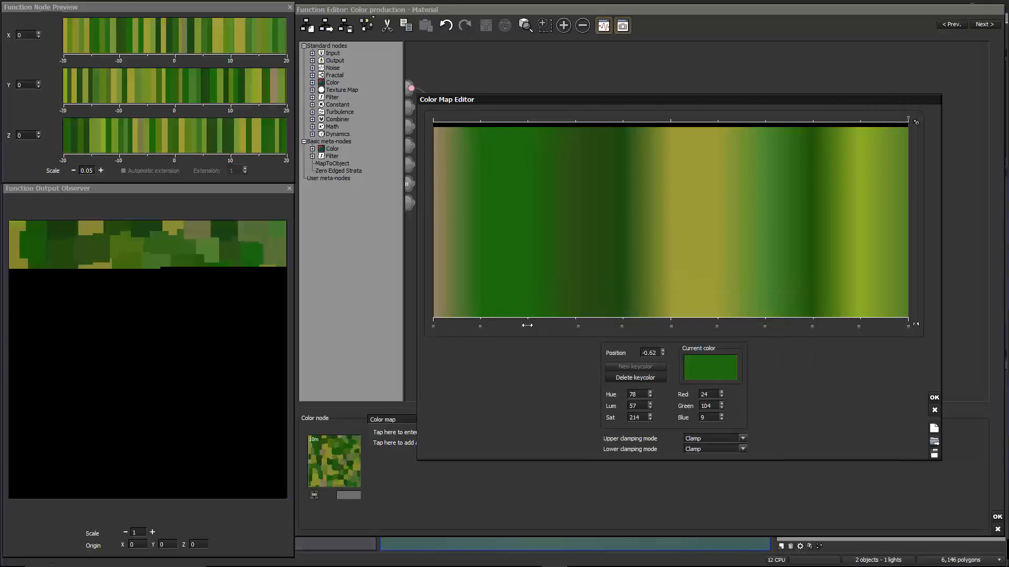
click(709, 368)
click(741, 373)
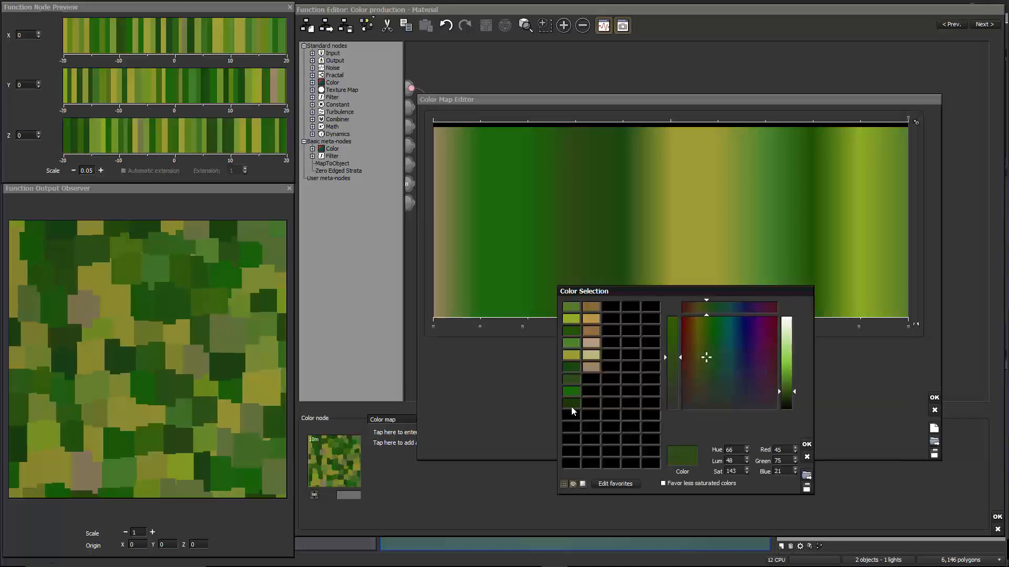
click(807, 457)
drag(622, 326, 720, 326)
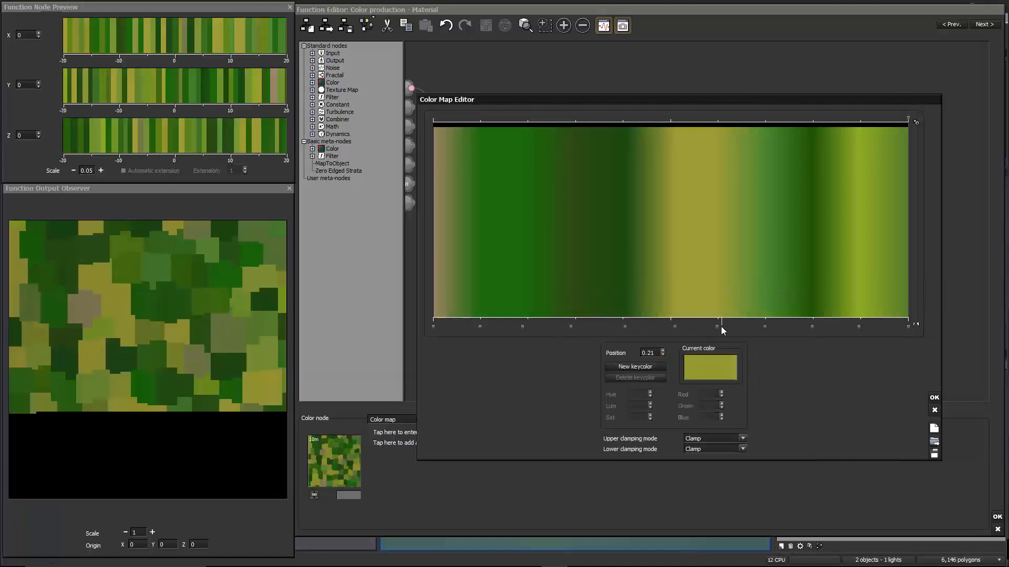
Step: Space the keycolors in the positive half of the color map more evenly, moving the yellow-green one to 0.82
drag(764, 327, 763, 325)
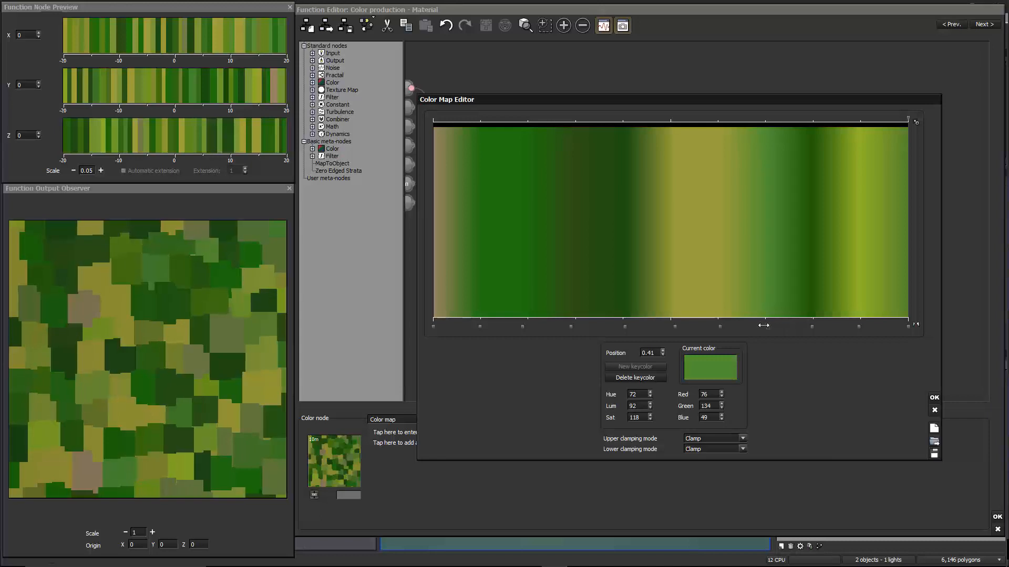
click(860, 325)
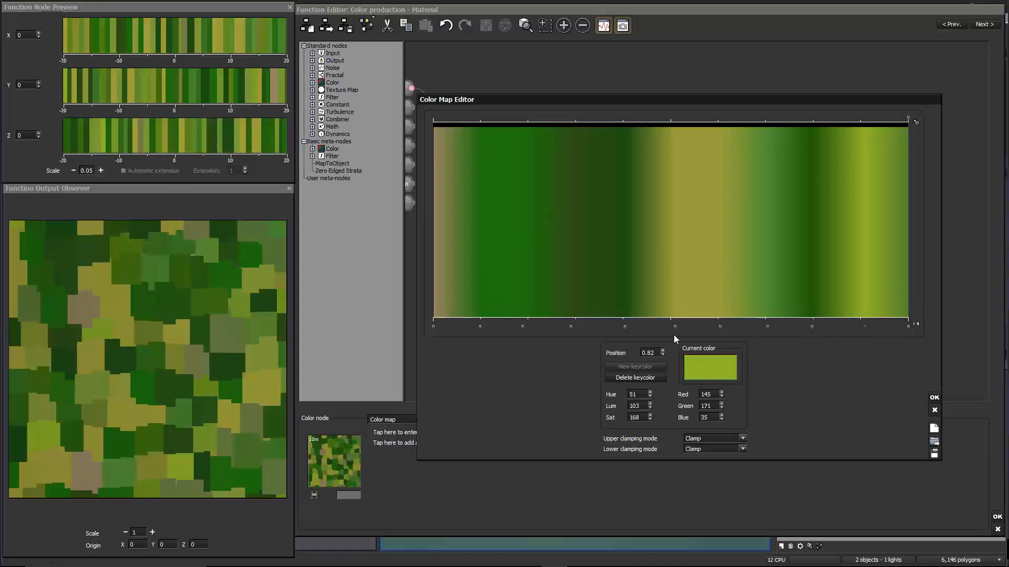
click(717, 326)
click(720, 326)
Step: Change the olive keycolor at position 0.02 to the brown favorite color, RGB 139, 106, 53
click(713, 367)
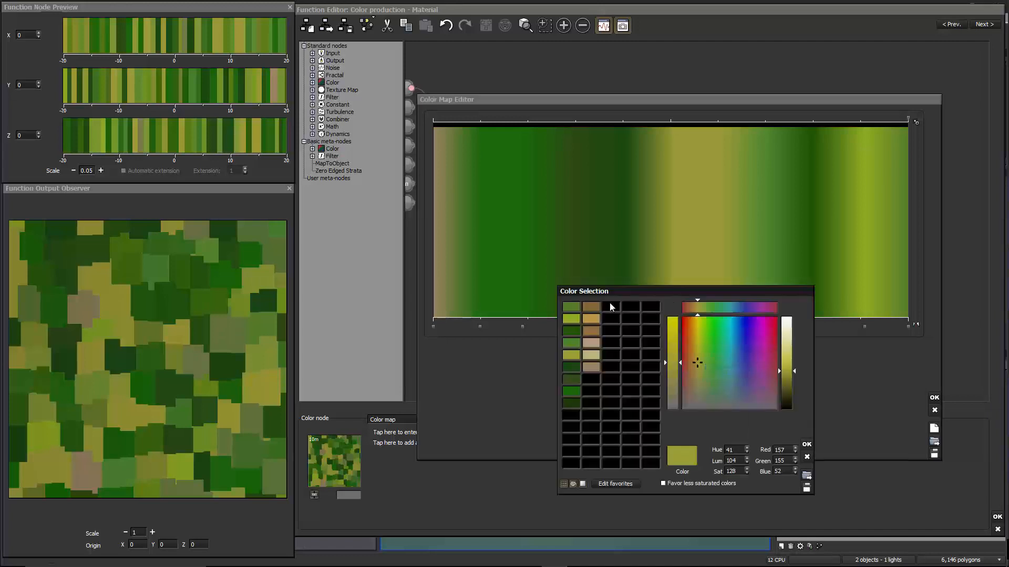
click(589, 322)
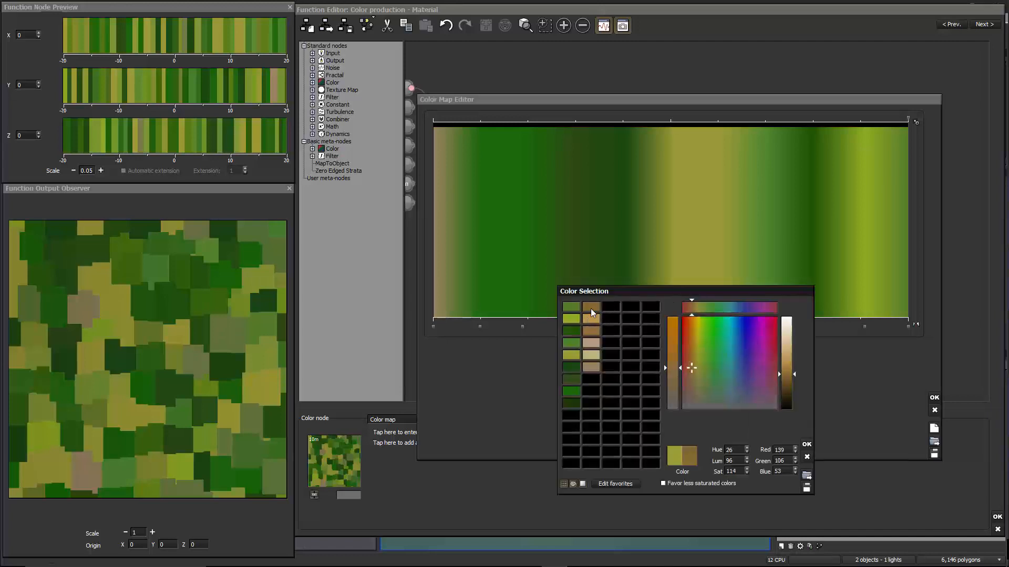
click(807, 444)
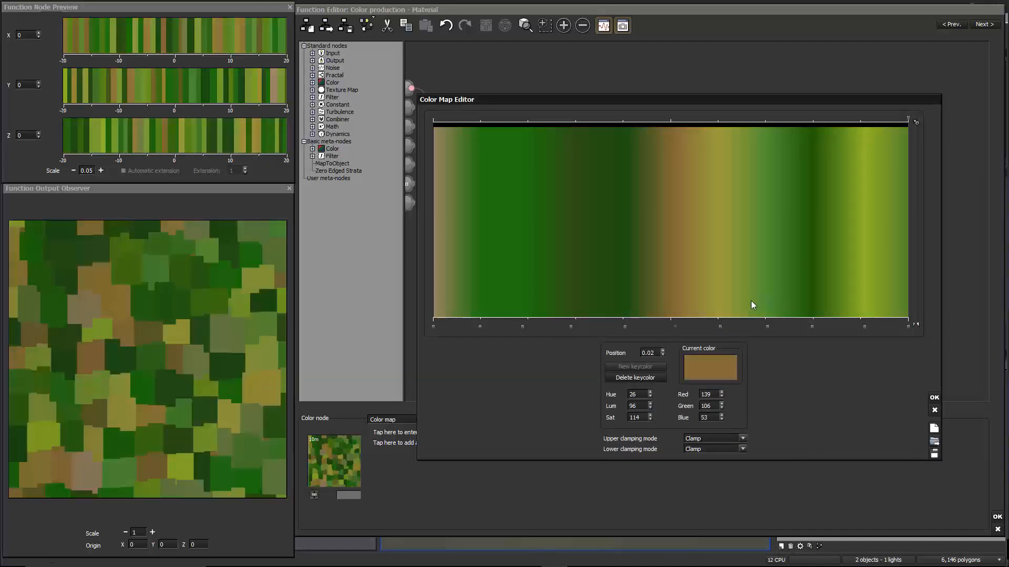
Step: Try a pale pinkish tan keycolor (RGB 183, 156, 126) at position -0.3, shift it to -0.32, and delete it
double_click(599, 327)
click(593, 342)
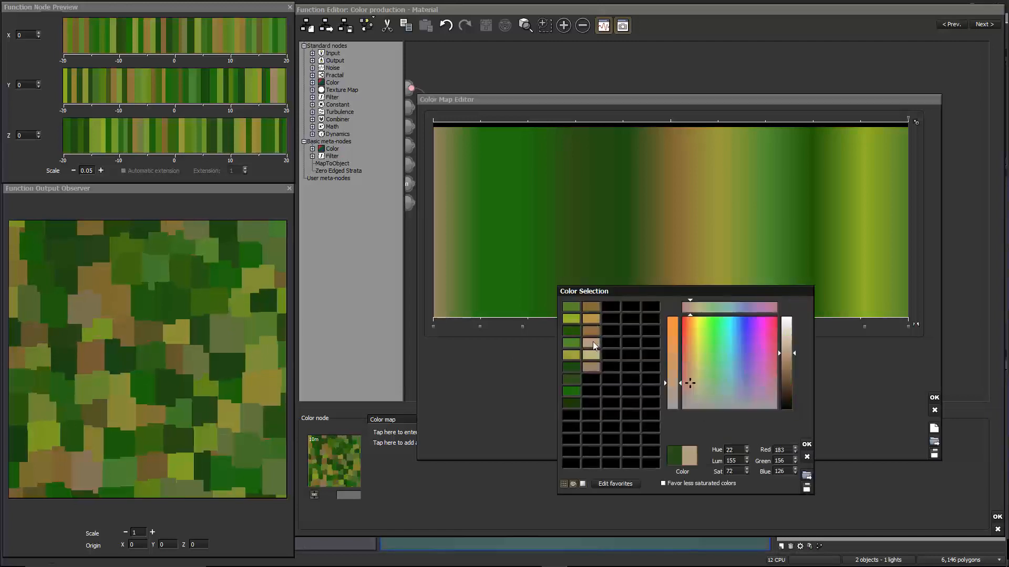
click(807, 444)
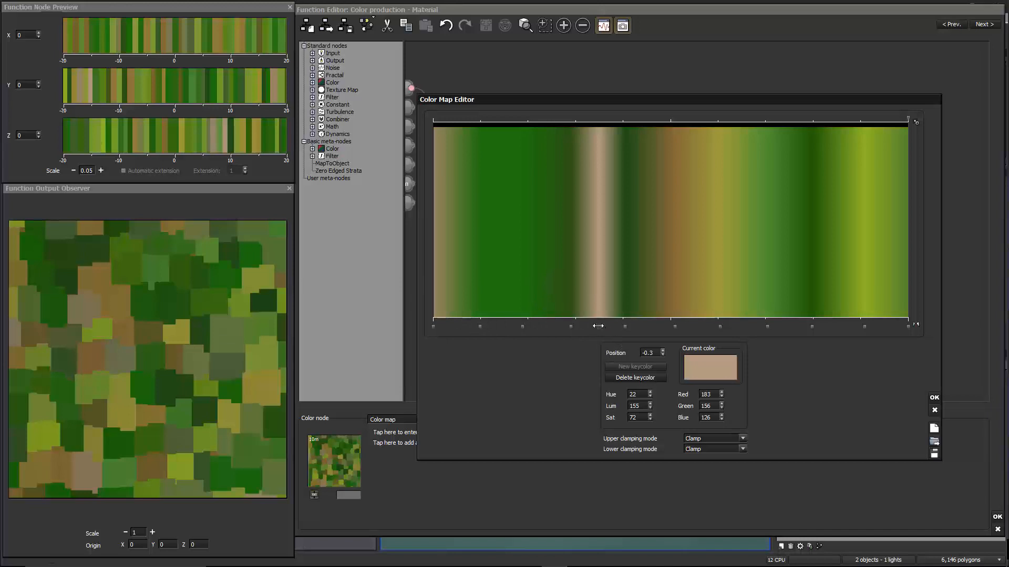
drag(598, 327, 594, 327)
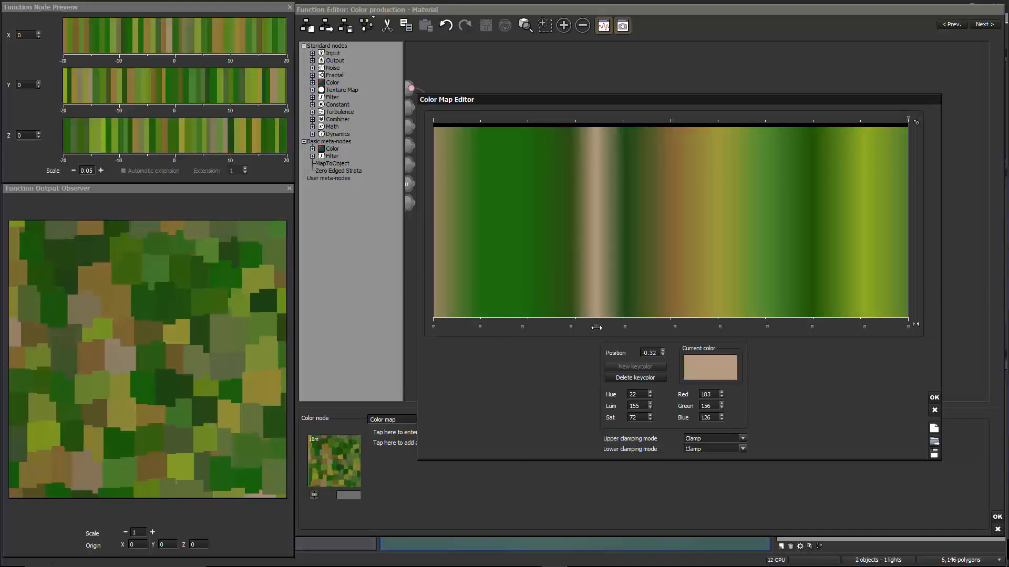
click(651, 378)
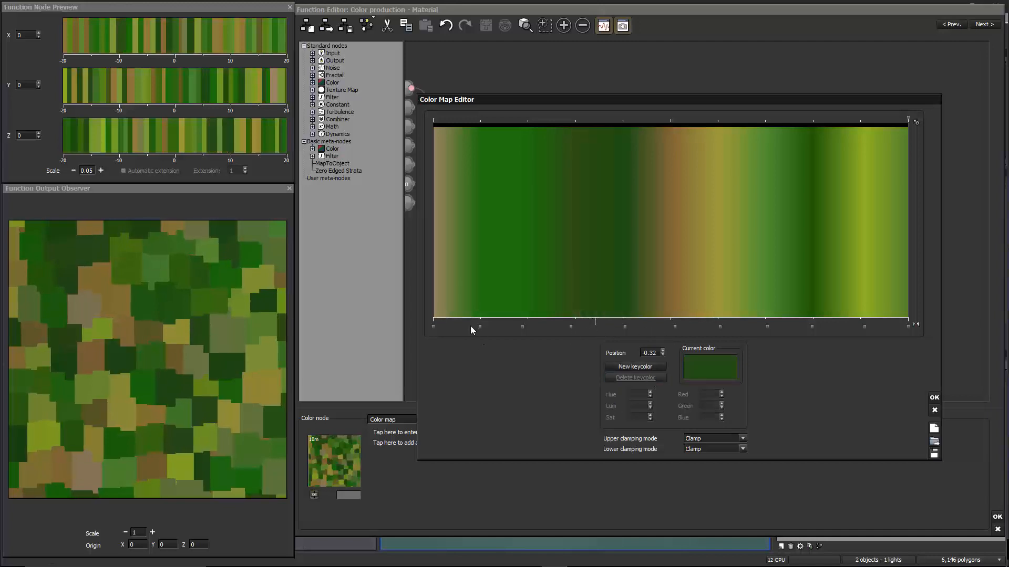
Step: Even out the remaining keycolor spacing, moving the brown one to about 0, and accept the color map
click(523, 326)
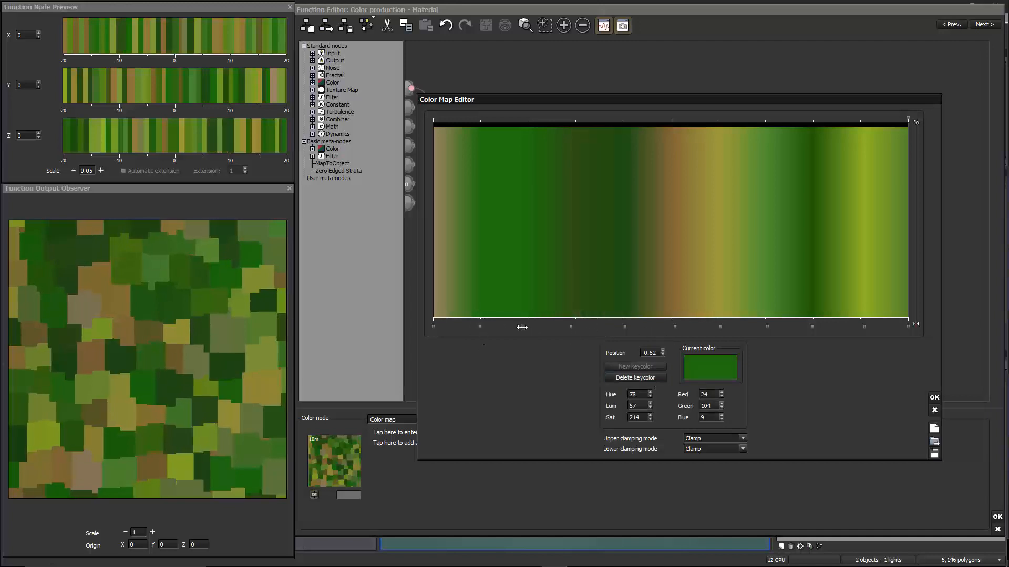
click(481, 327)
click(673, 326)
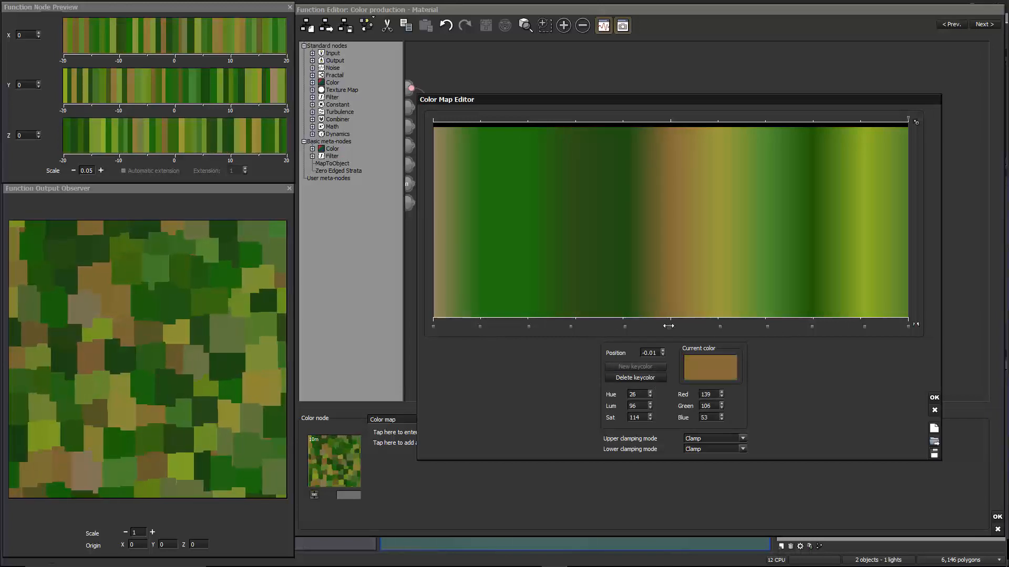
click(720, 327)
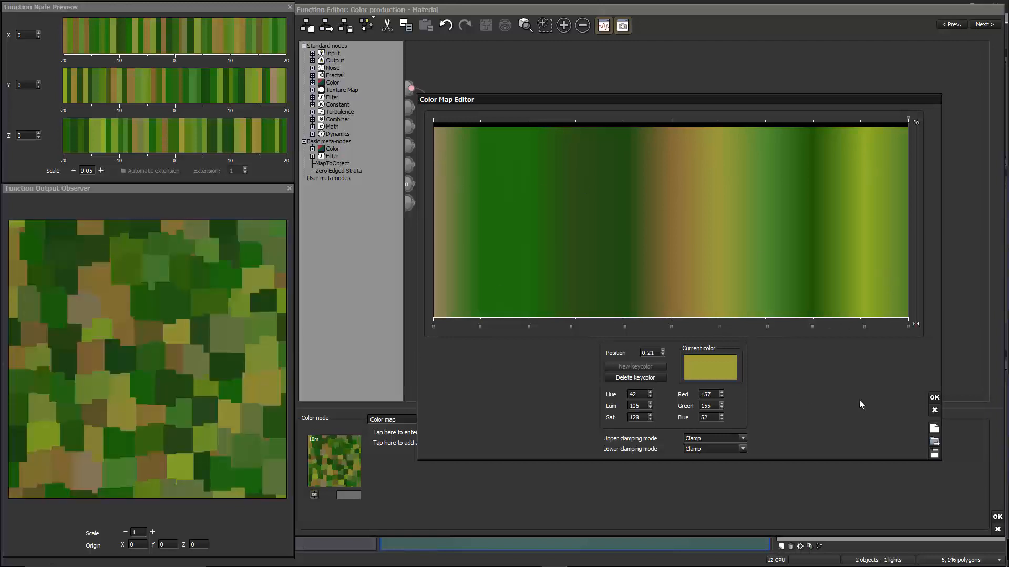
click(933, 398)
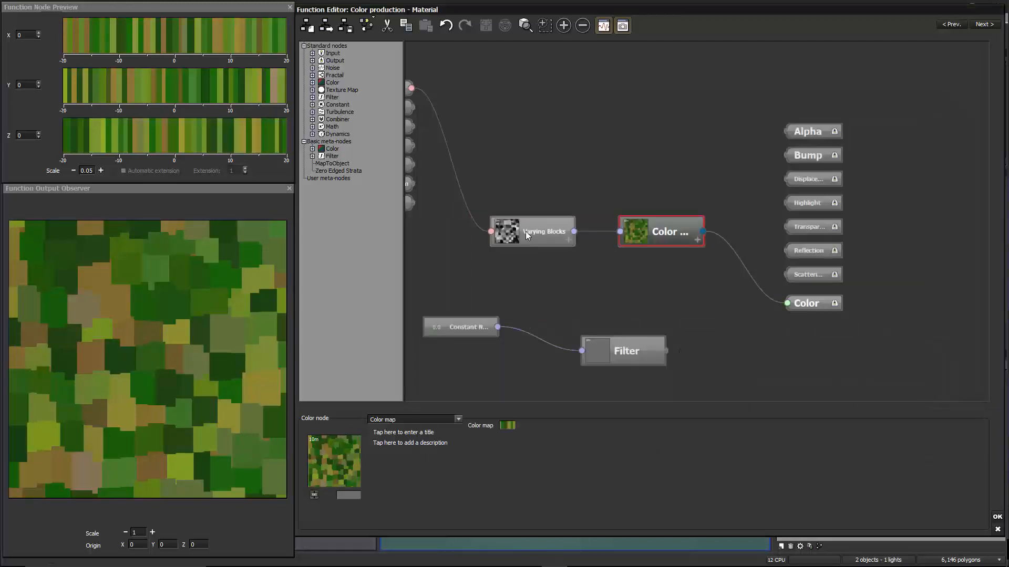
Step: Move the color map node slightly closer to the Varying Blocks node, and accept the function and the material
drag(645, 240, 636, 240)
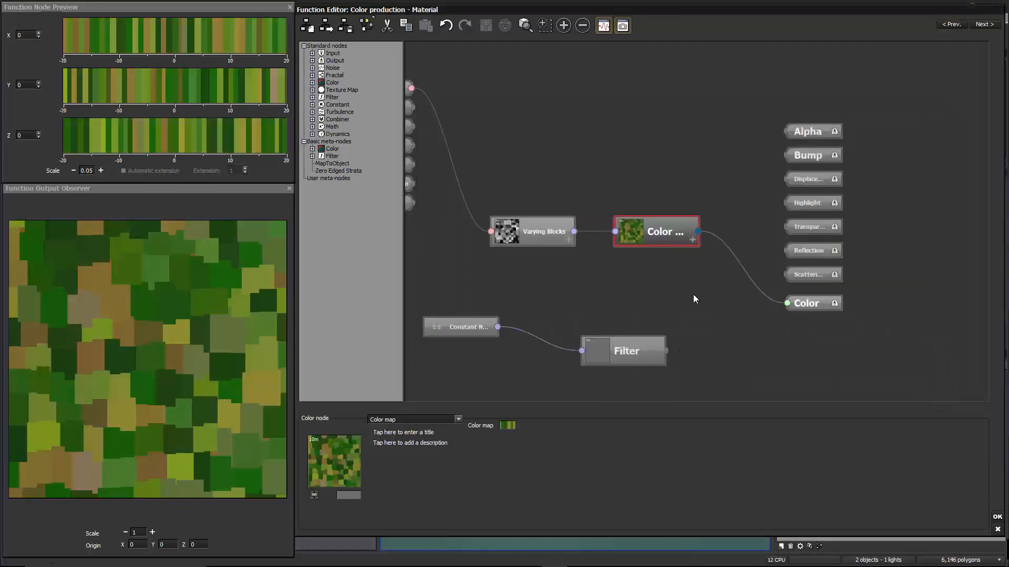
click(997, 517)
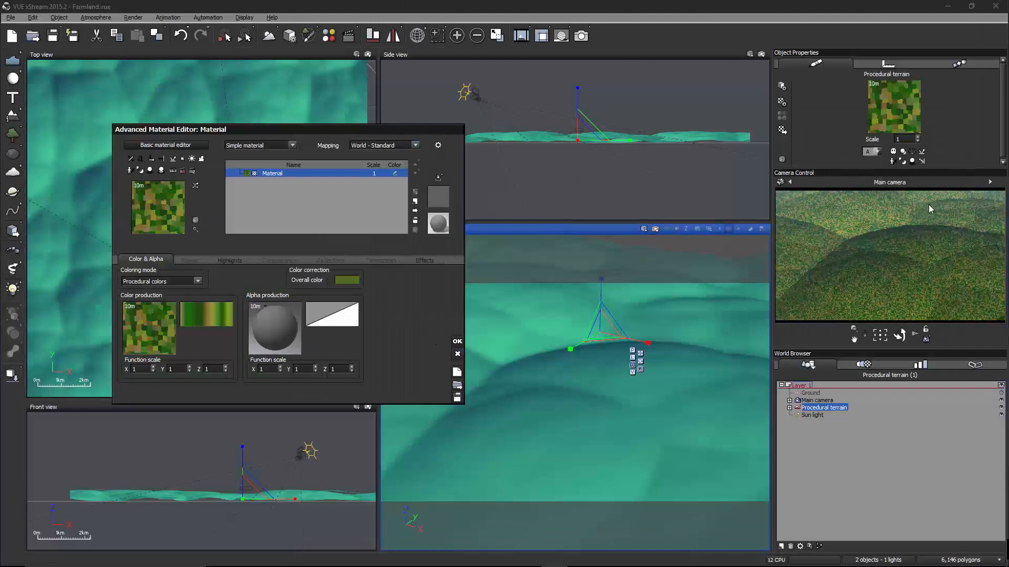
click(457, 342)
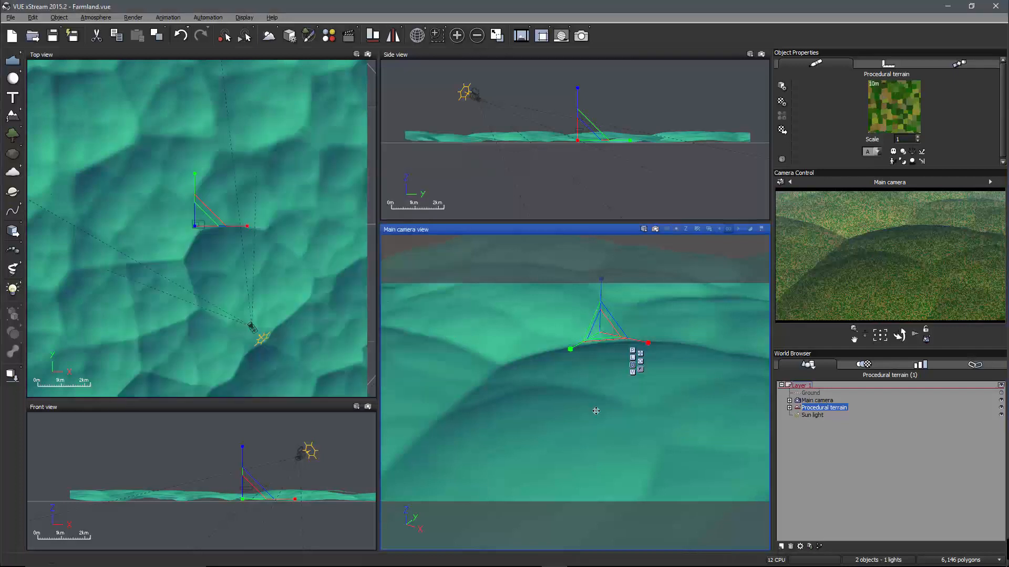
Step: Bring the main camera lower and closer to the terrain to judge the size of the fields
right_drag(602, 398, 597, 398)
click(904, 161)
scroll(583, 421, up, 3)
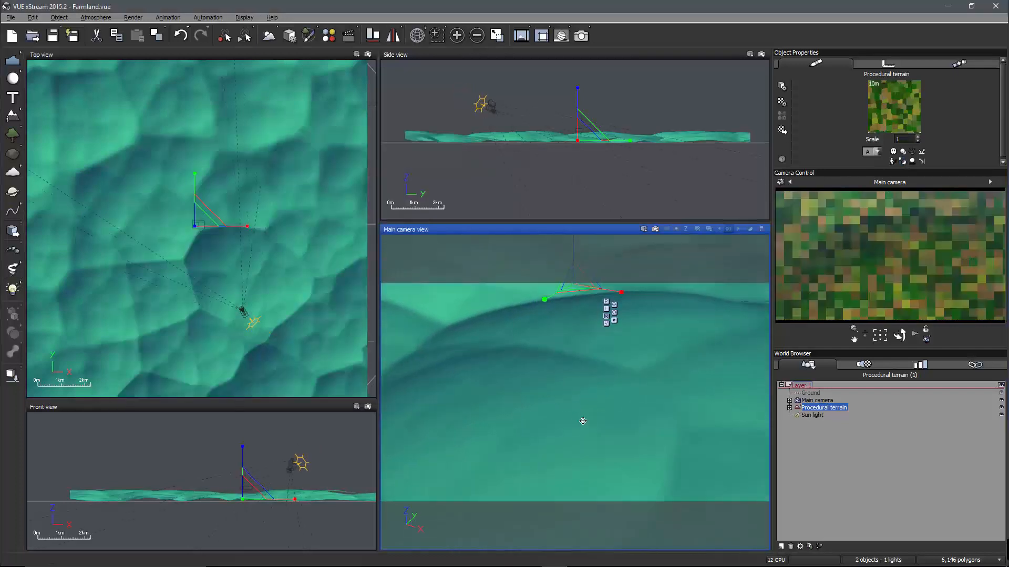
scroll(585, 423, up, 3)
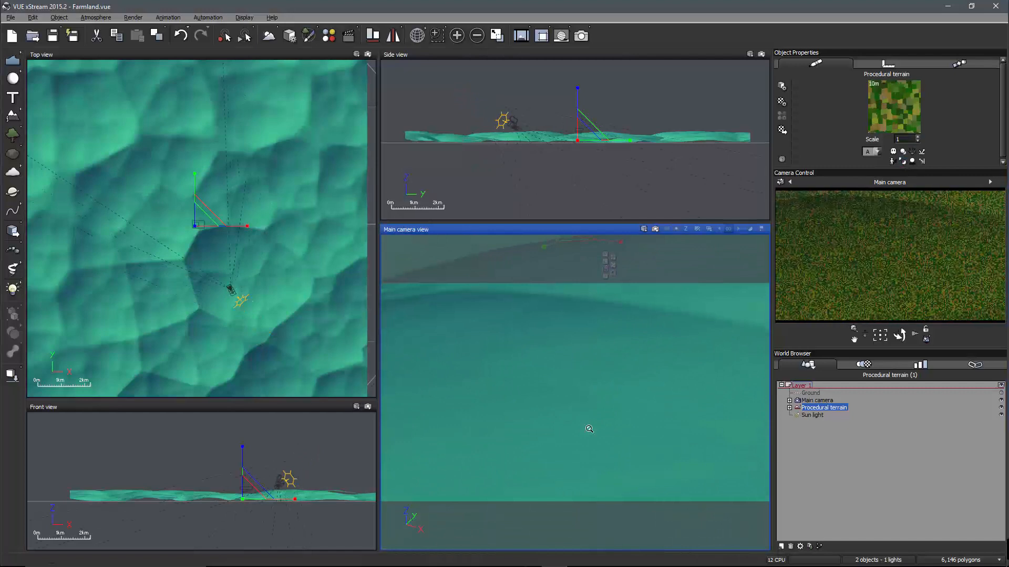
scroll(589, 428, down, 3)
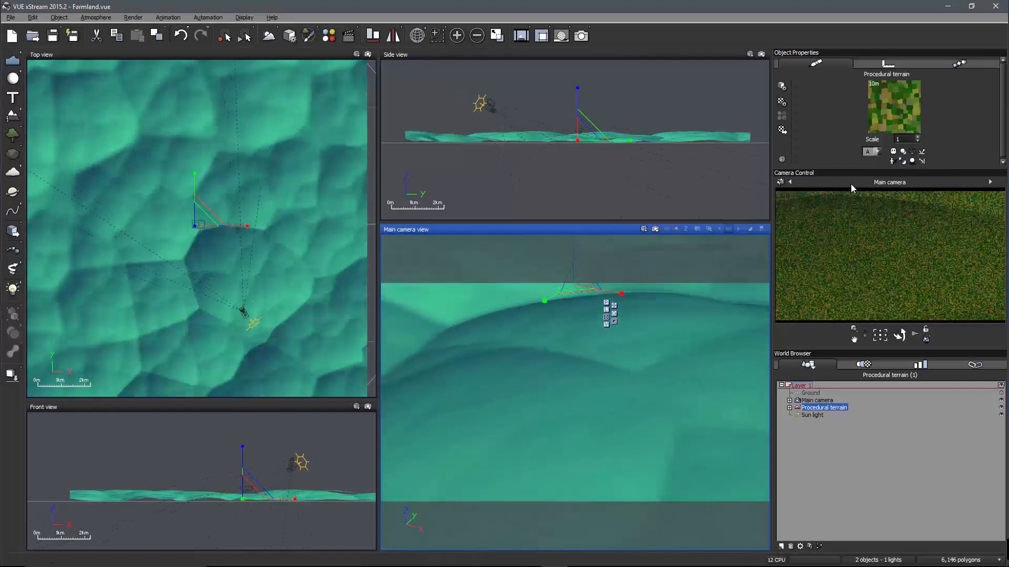
Step: Set the preview size of the terrain's material and of its color production to 100 m
click(876, 84)
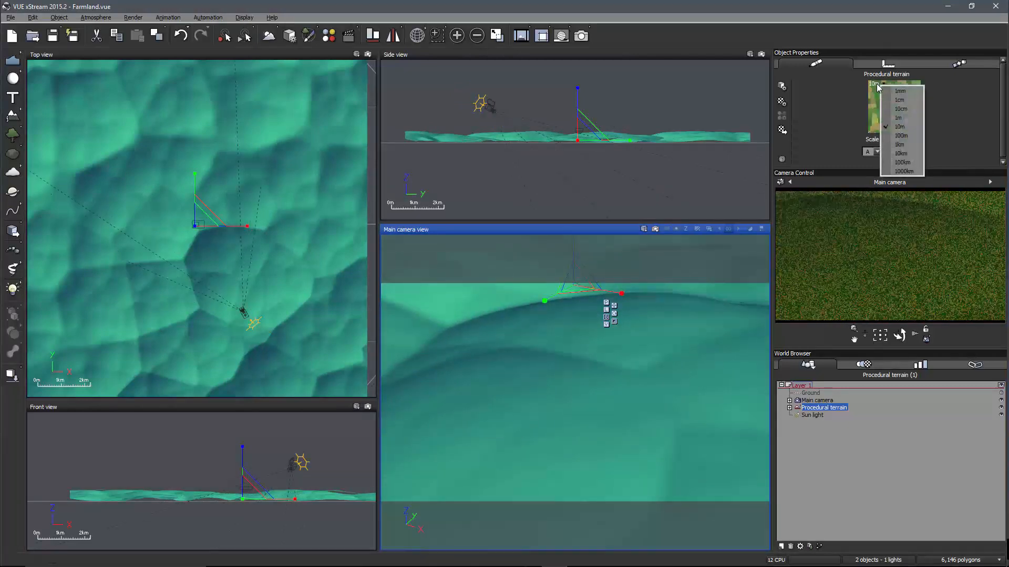
click(909, 137)
right_click(891, 109)
click(902, 116)
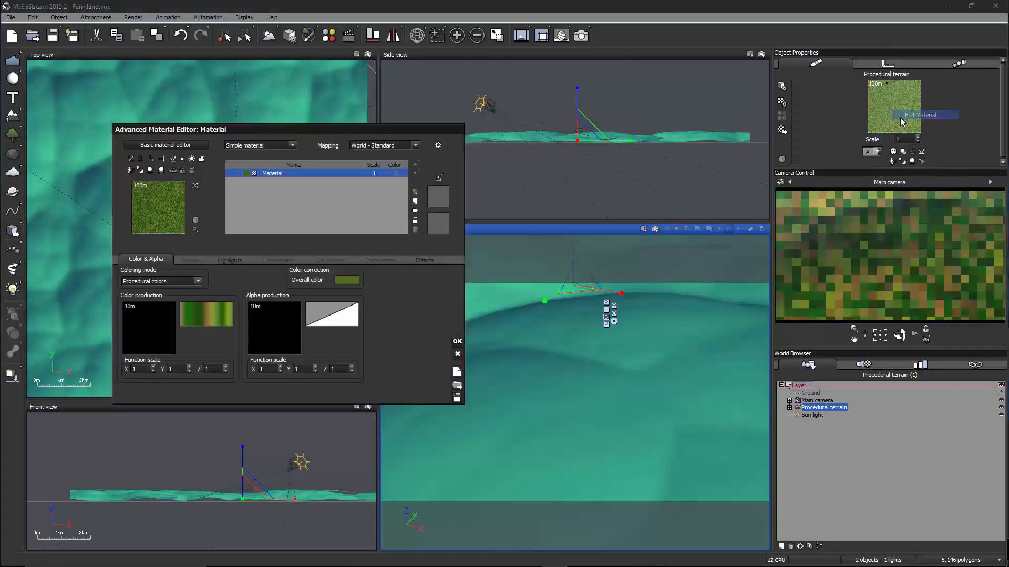
click(136, 307)
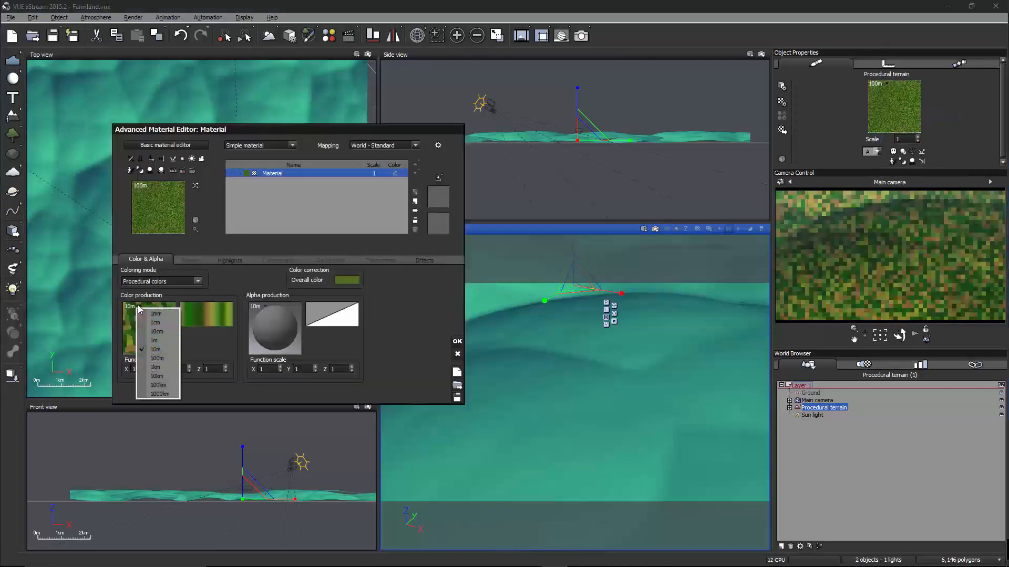
click(158, 359)
Step: Set the Varying Blocks noise scale in the color production function to about 14.38, accept it, and refresh the camera preview
right_click(153, 326)
click(178, 337)
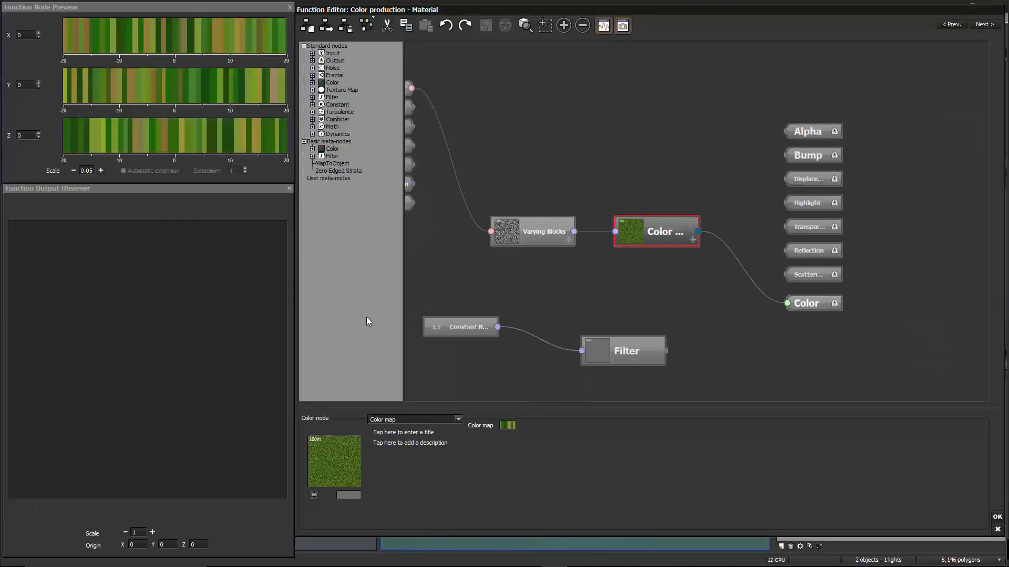
click(504, 234)
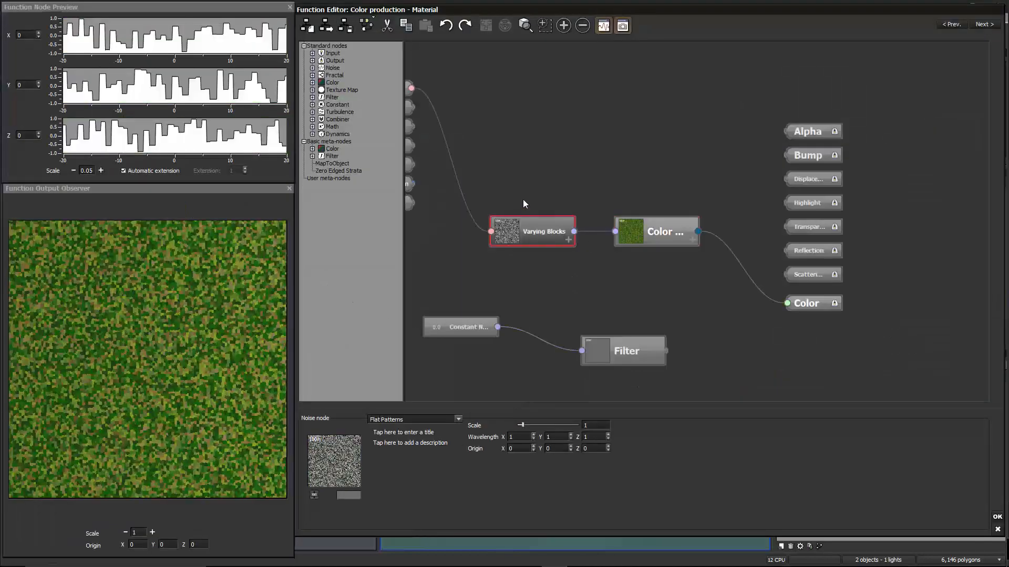
drag(546, 423, 549, 427)
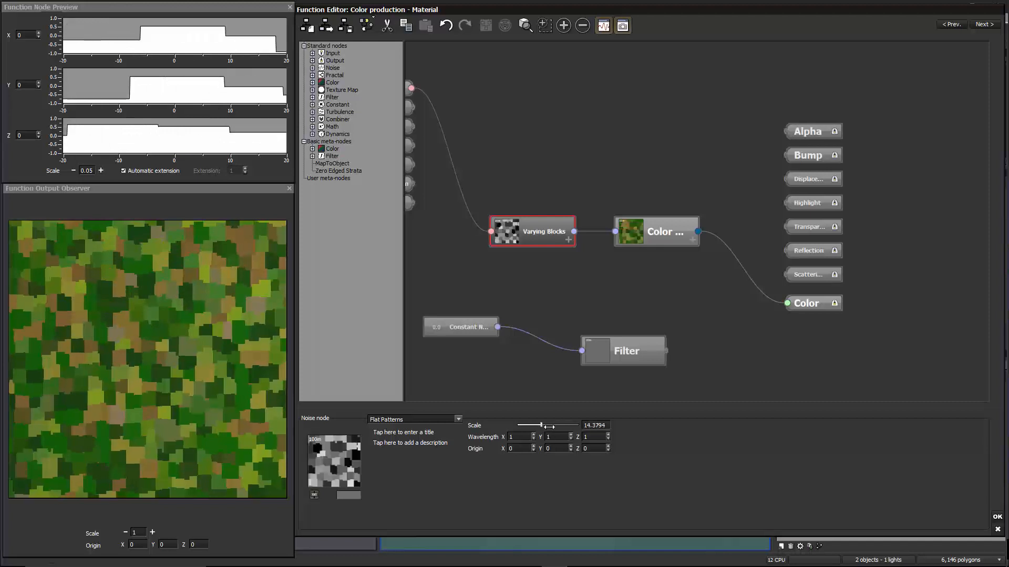
click(995, 515)
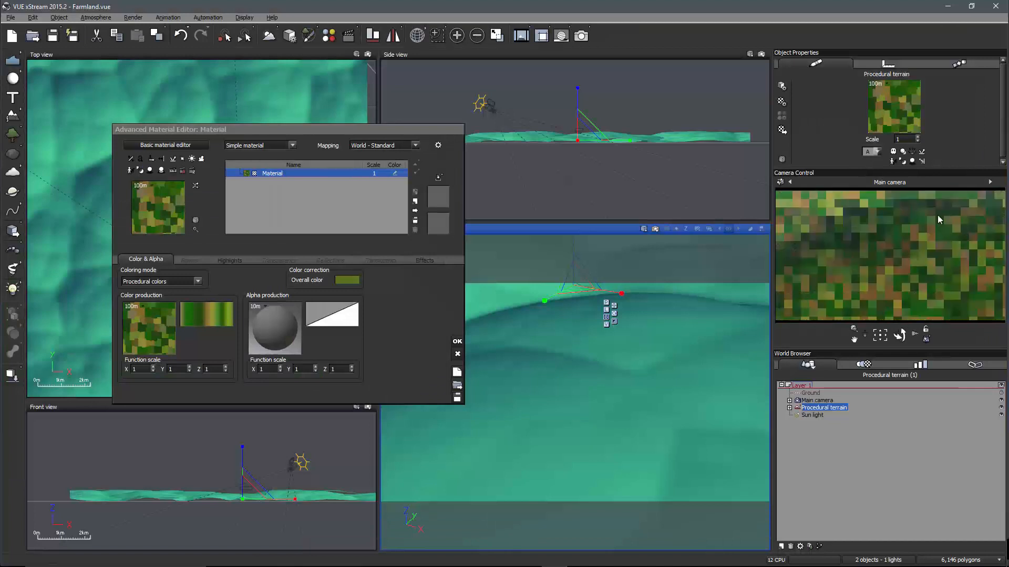
right_click(902, 293)
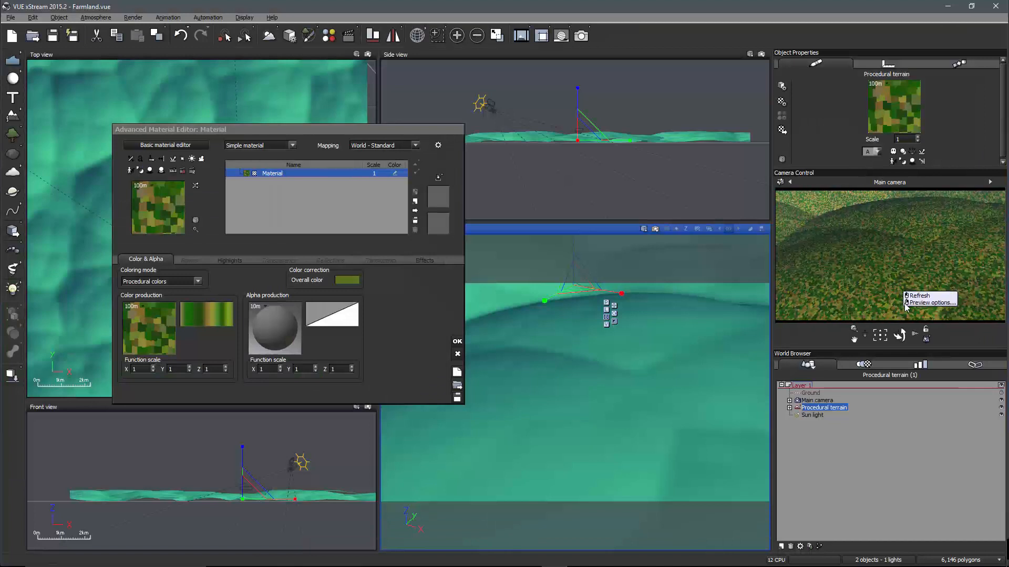
Step: Reopen the color production function and move the output nodes closer to the color map node
double_click(165, 335)
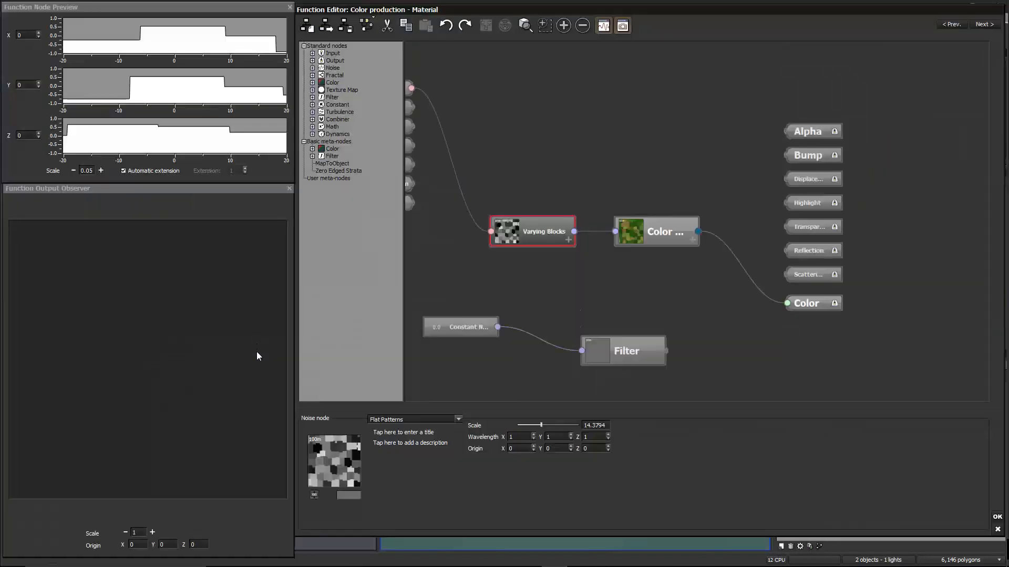
click(648, 231)
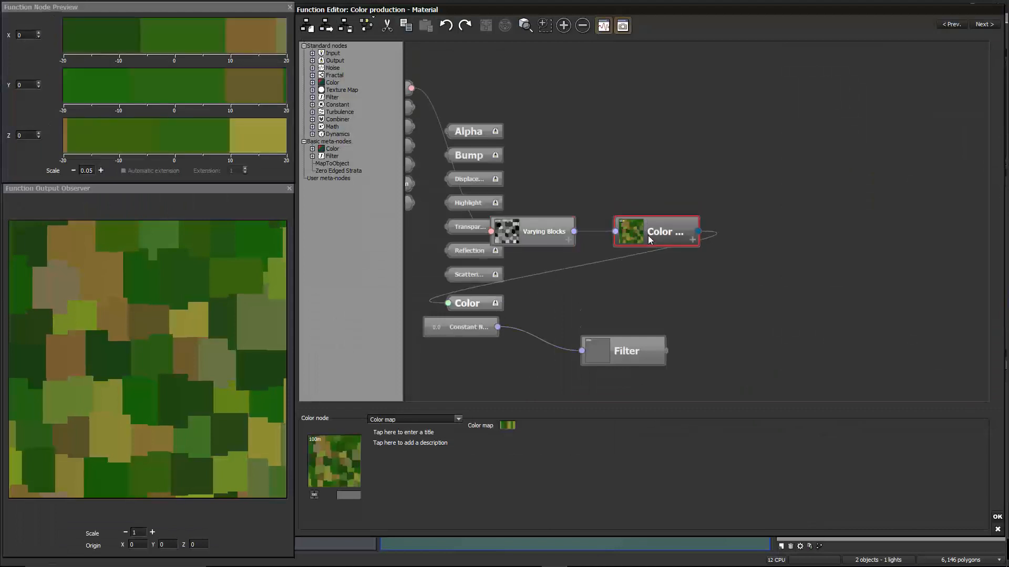
drag(648, 236, 648, 242)
click(474, 133)
Step: Set the Varying Blocks noise scale to about 108, and accept the function and the material
click(533, 241)
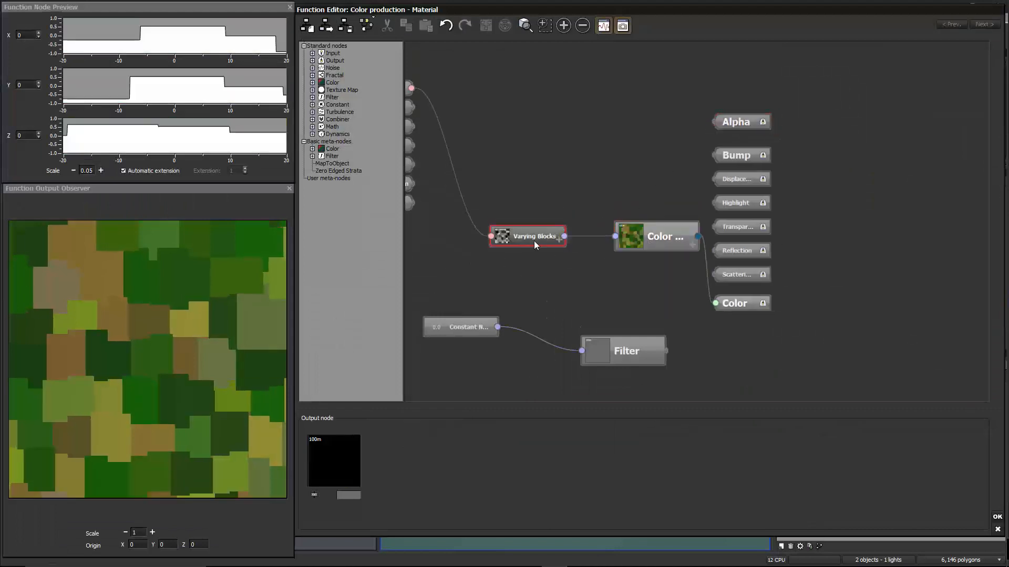
drag(550, 424, 565, 425)
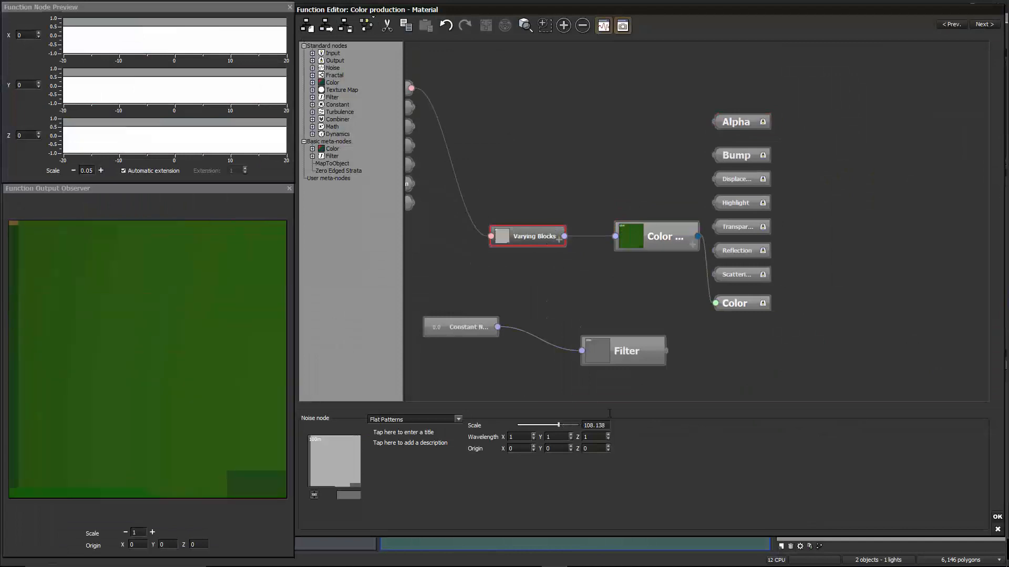
click(996, 517)
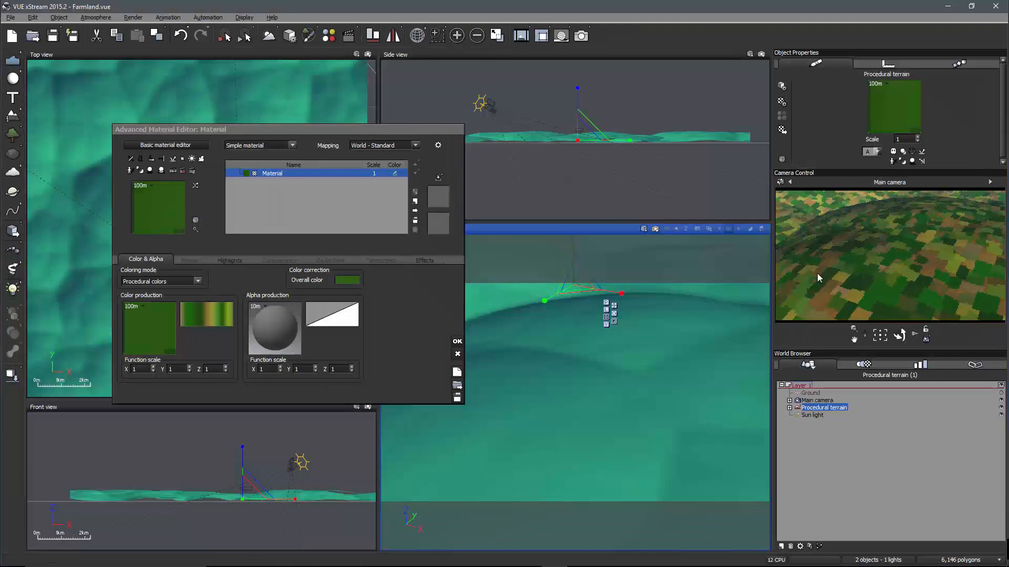
click(457, 341)
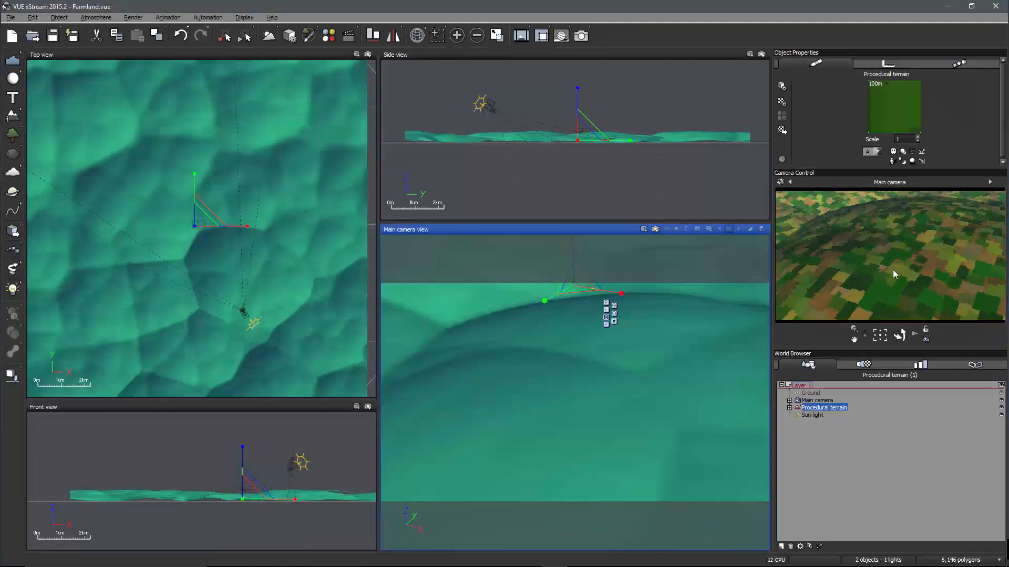
Step: Raise the main camera and pull it back to show more of the terrain, and refresh the camera preview
drag(864, 333, 870, 304)
right_click(871, 305)
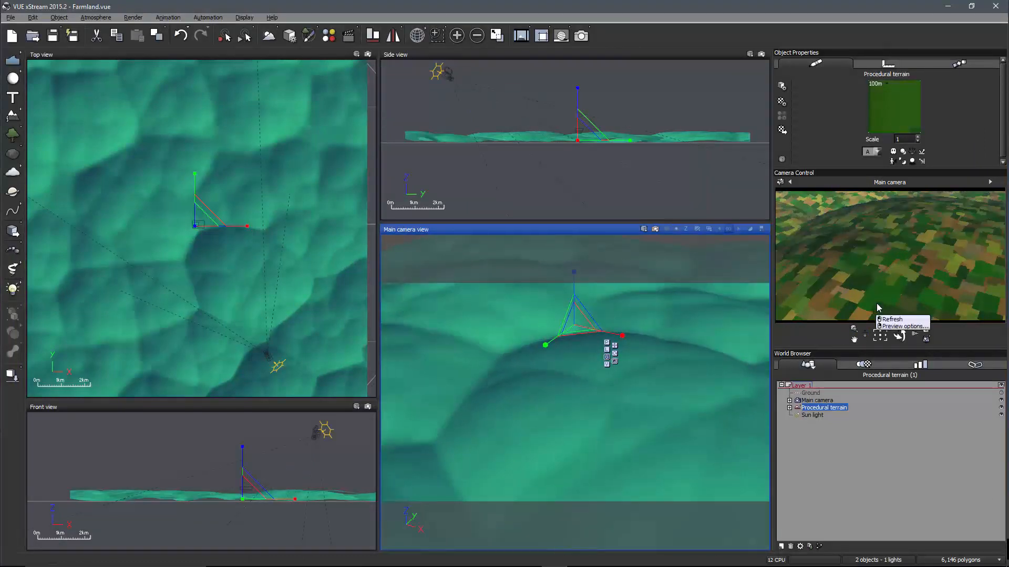
Step: Set the terrain material's preview size to 1km, and turn the main camera slightly to refresh its preview
click(880, 91)
click(881, 83)
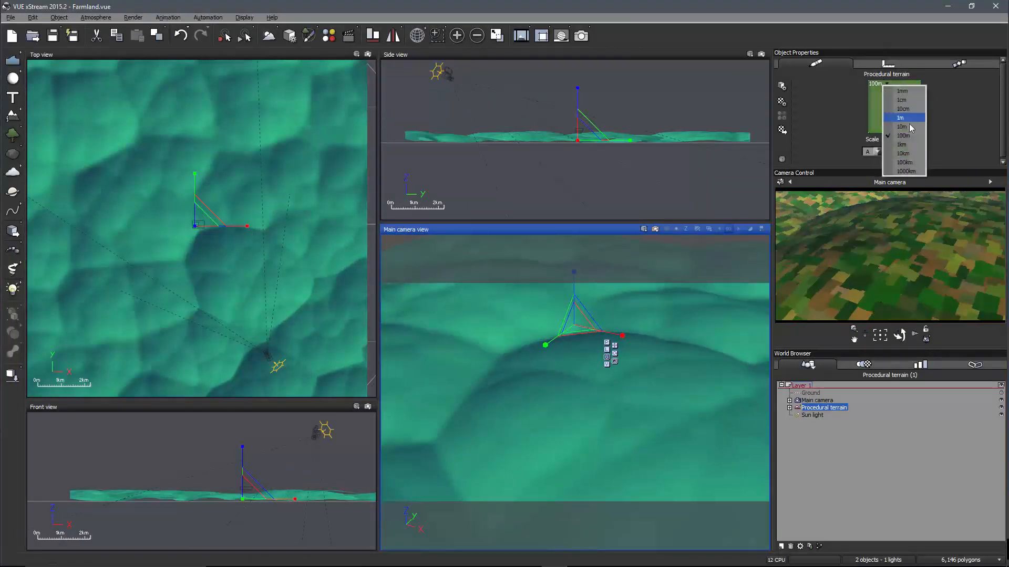
click(909, 124)
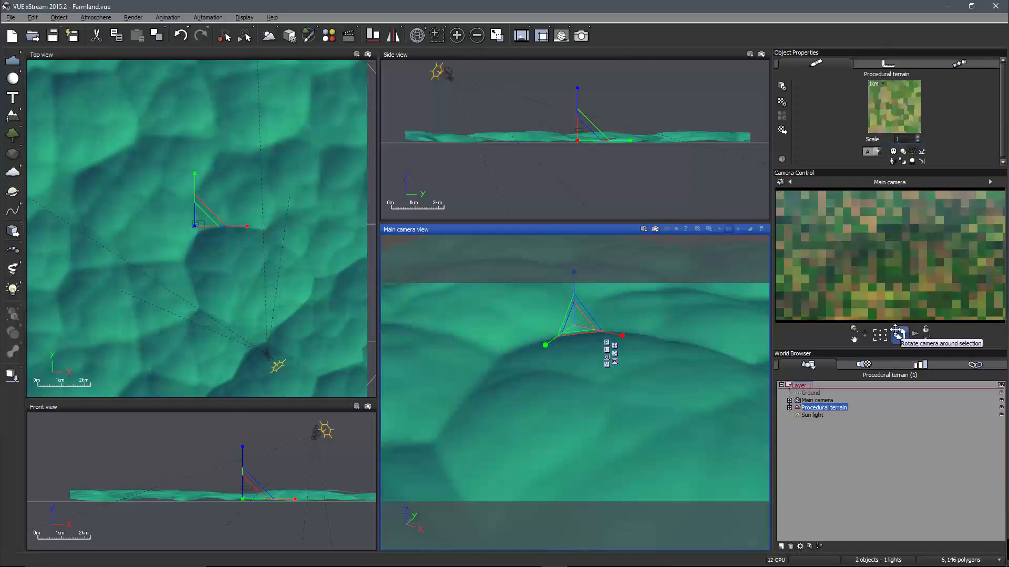
right_drag(649, 368, 674, 362)
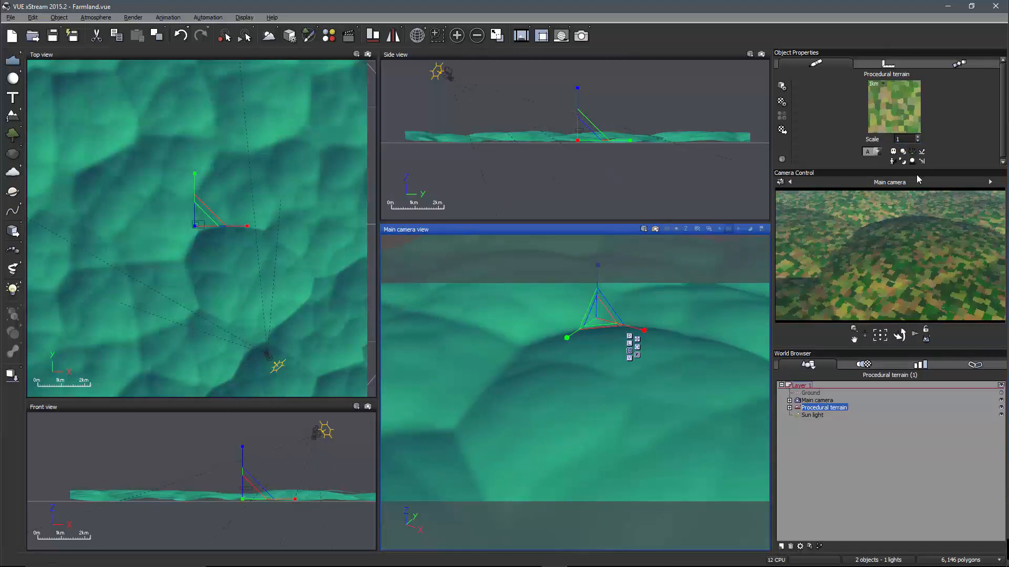
Step: Set the terrain material's scale to 10, and turn the main camera to view the enlarged fields
click(901, 139)
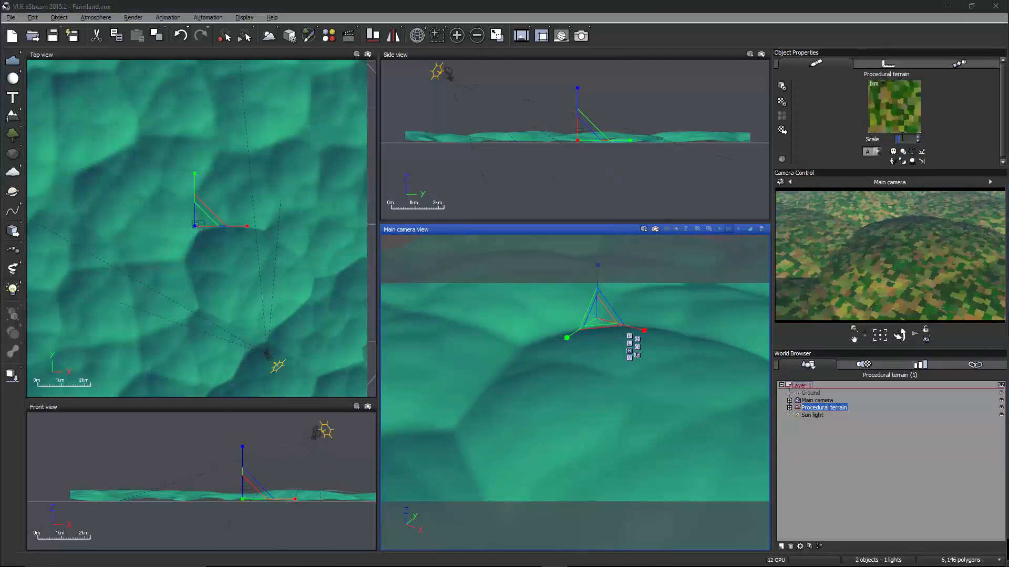
text(10)
key(Return)
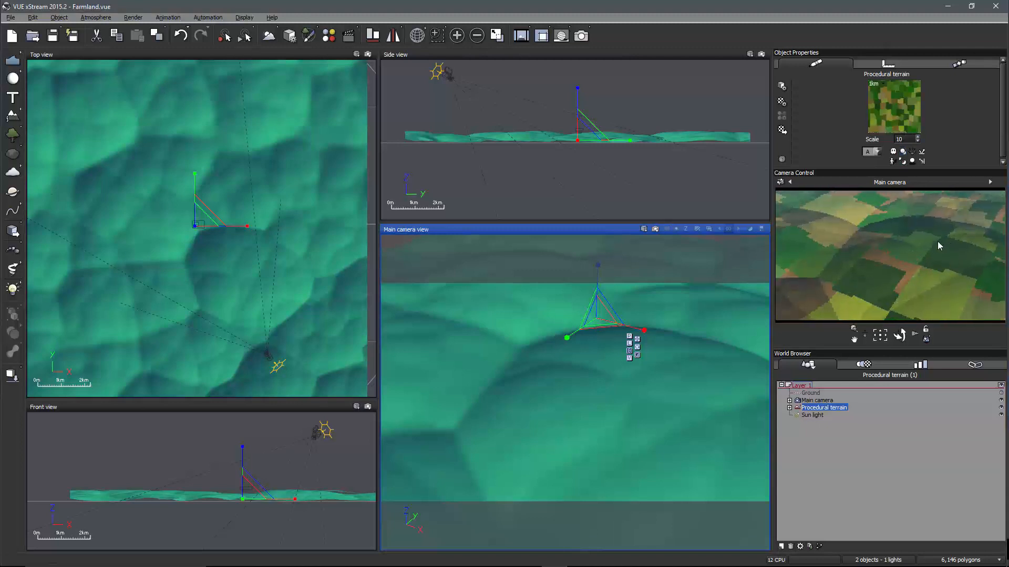
right_drag(691, 350, 616, 353)
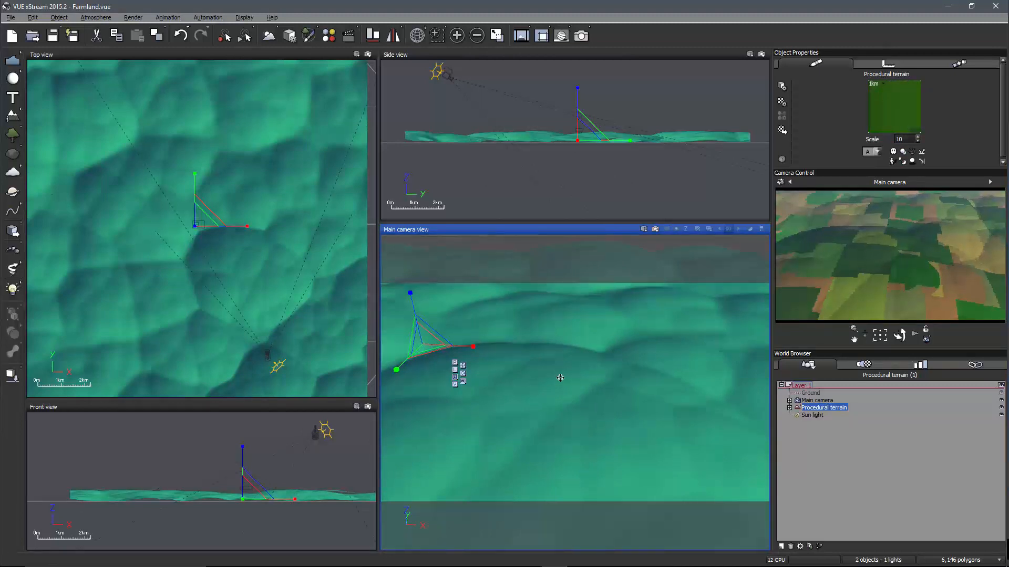
right_drag(560, 378, 526, 391)
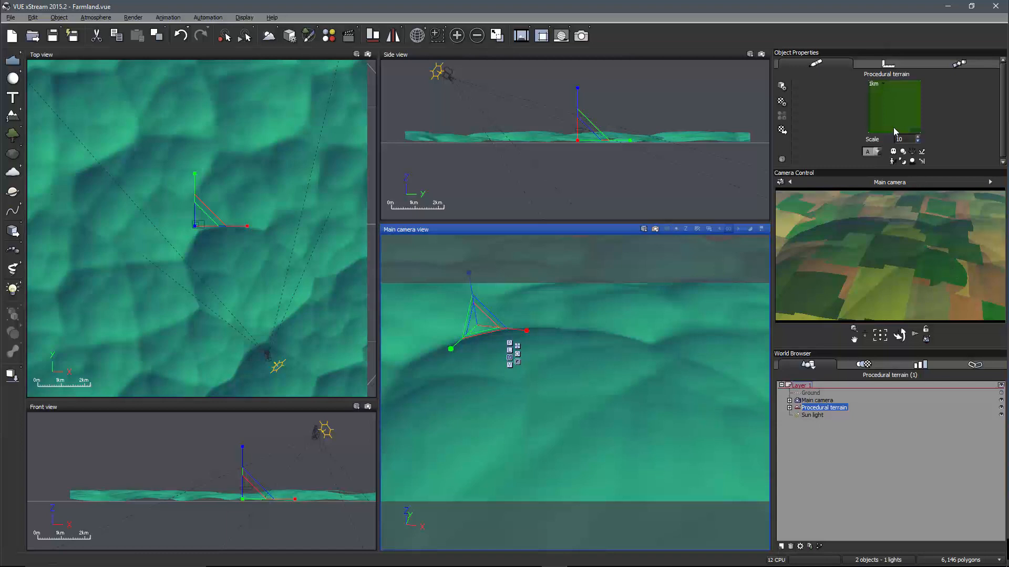
Step: Open the terrain material for editing, and set the color production preview to 1km and the material preview to 10km
right_click(894, 108)
click(909, 113)
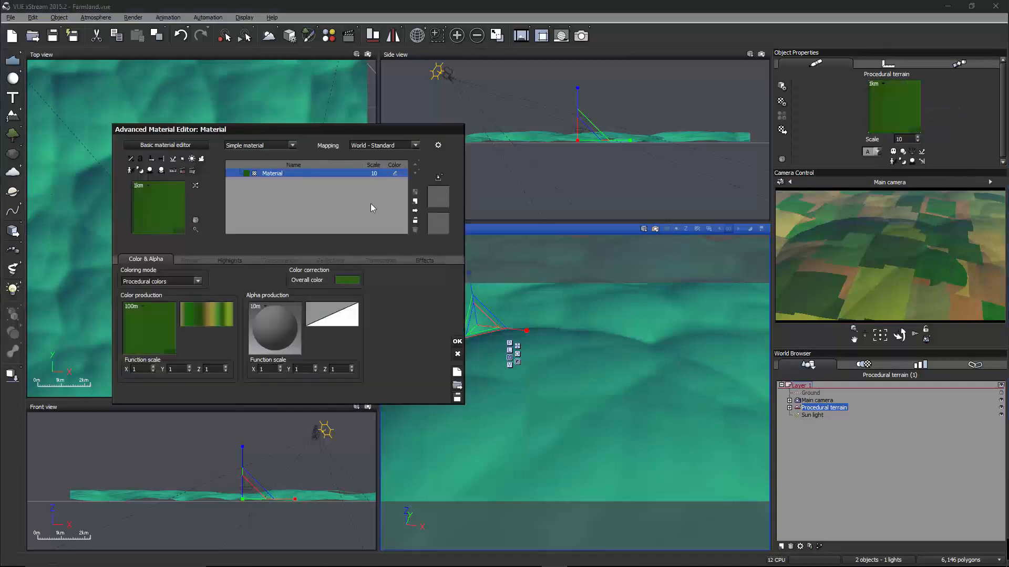
click(143, 308)
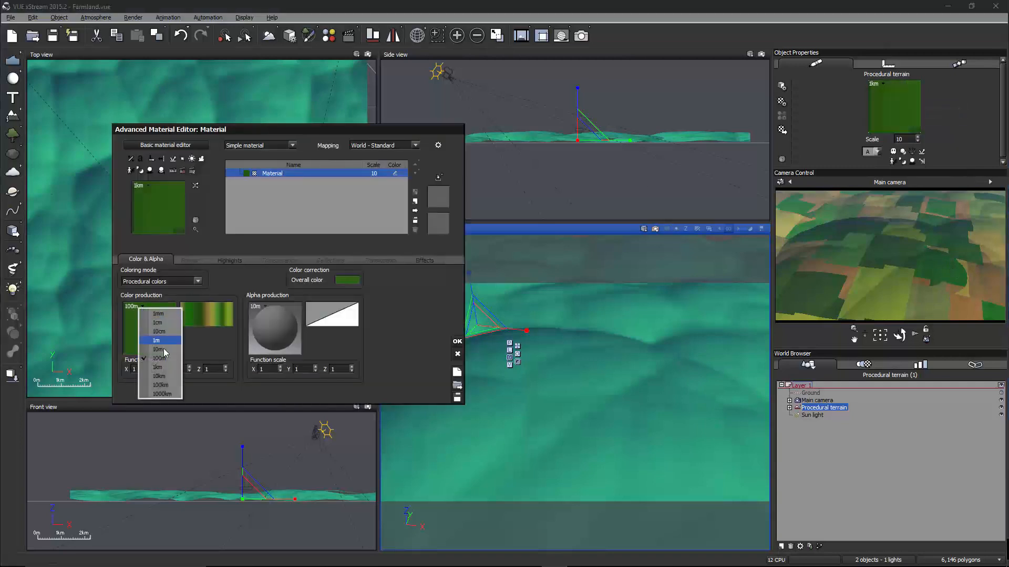
click(166, 369)
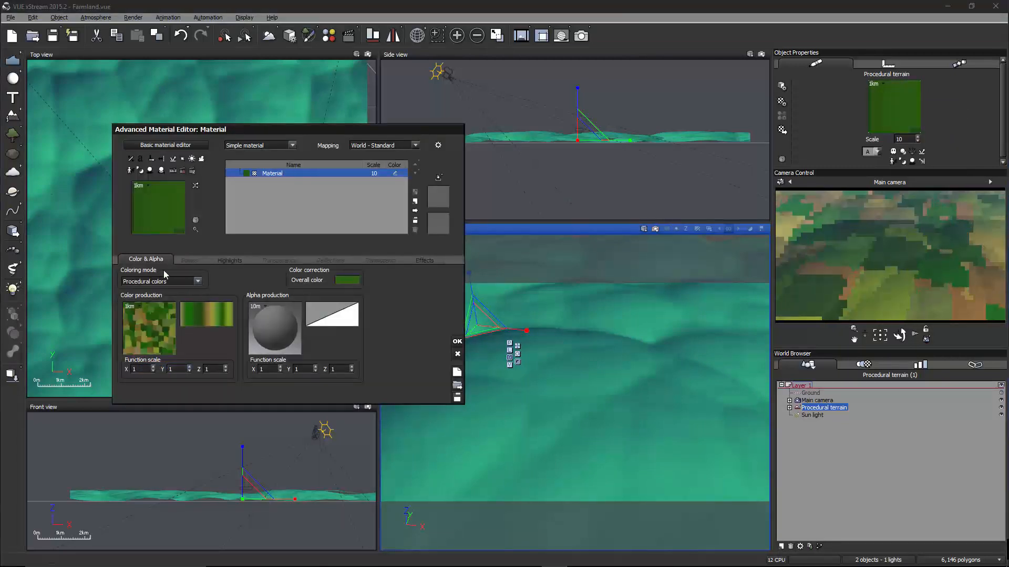
click(150, 187)
click(167, 247)
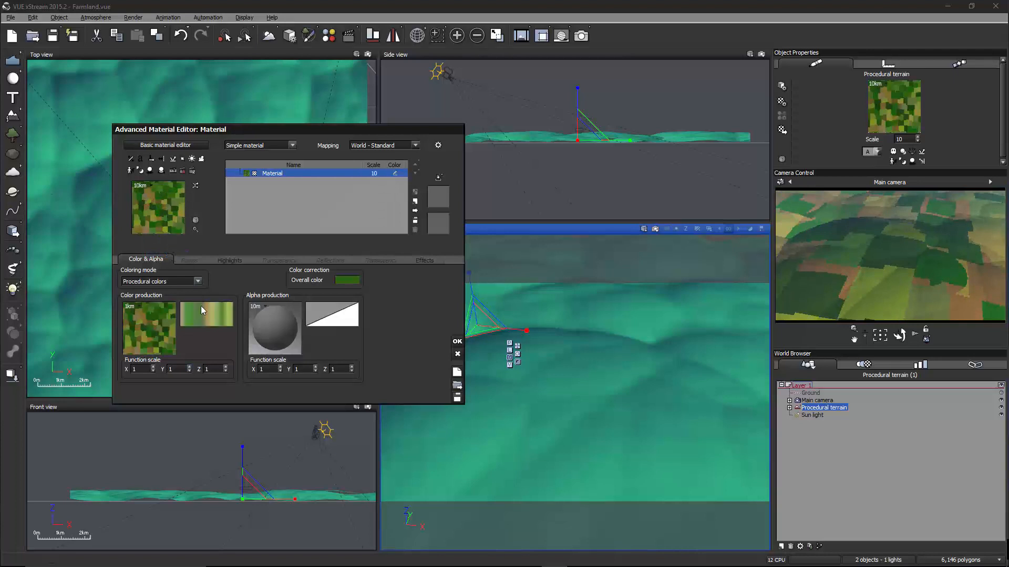
Step: Open the color production function and add a Projection onto a plane (aX+bY+cZ=0) math node
double_click(163, 323)
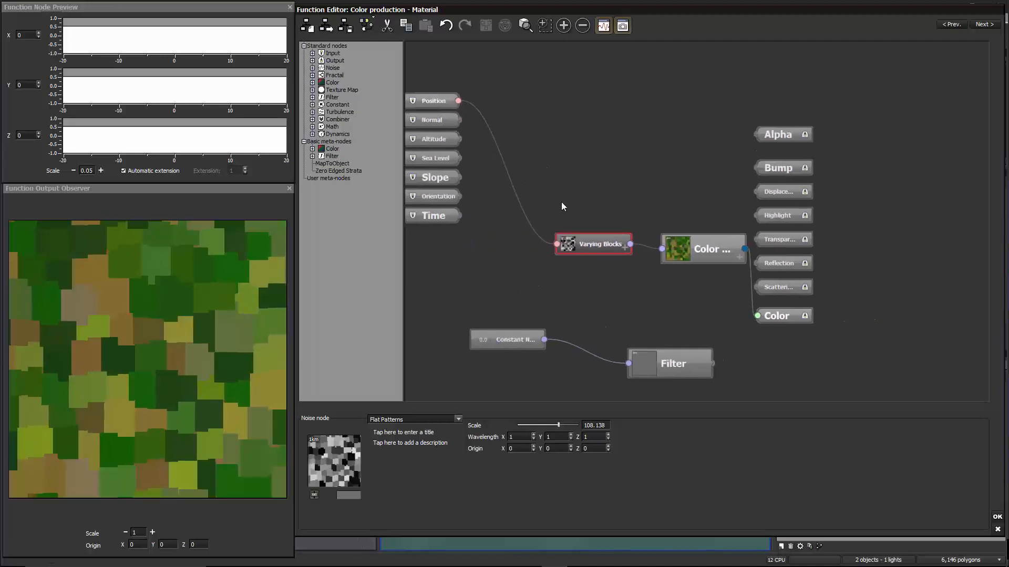
click(572, 161)
right_click(571, 161)
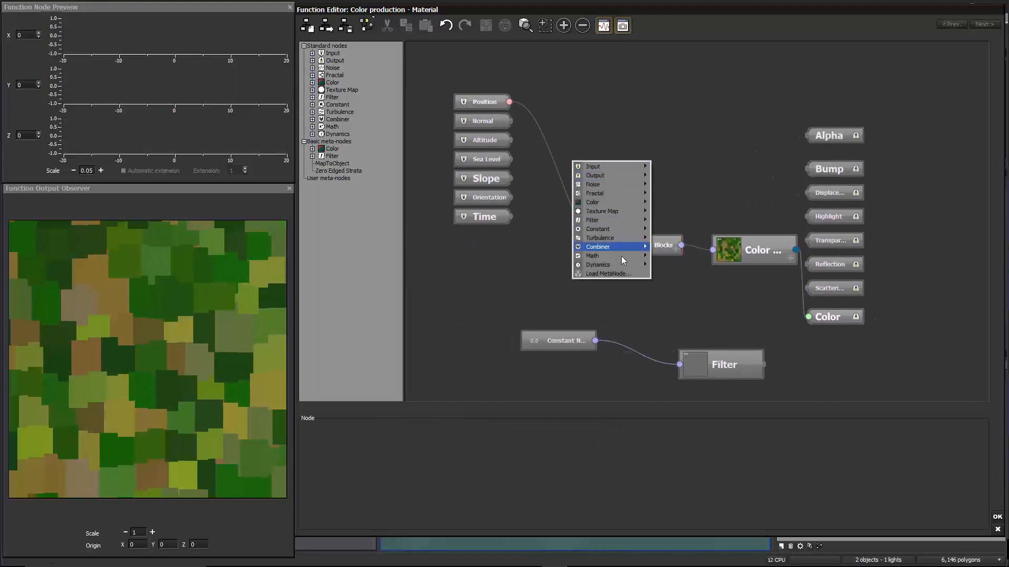
mouse_move(620, 260)
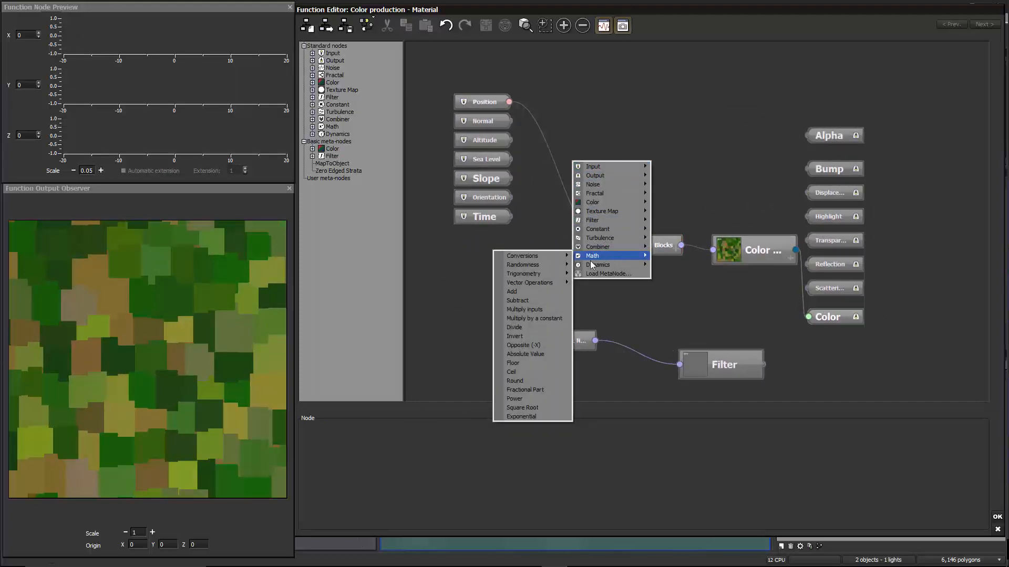
mouse_move(552, 284)
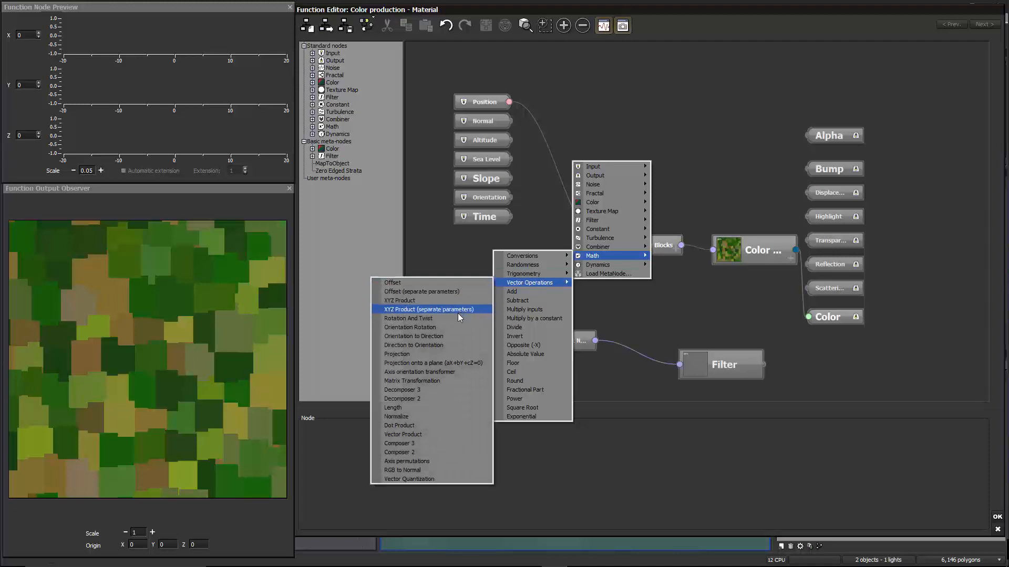
click(442, 363)
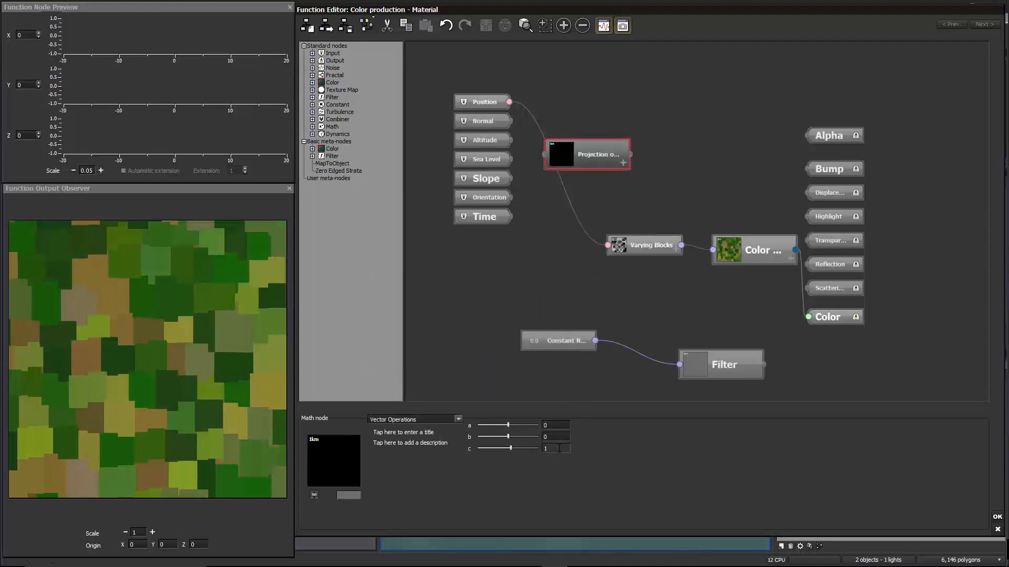
Step: Wire the plane projection node between Position and the Varying Blocks noise, and accept the function and the material
drag(605, 164, 618, 134)
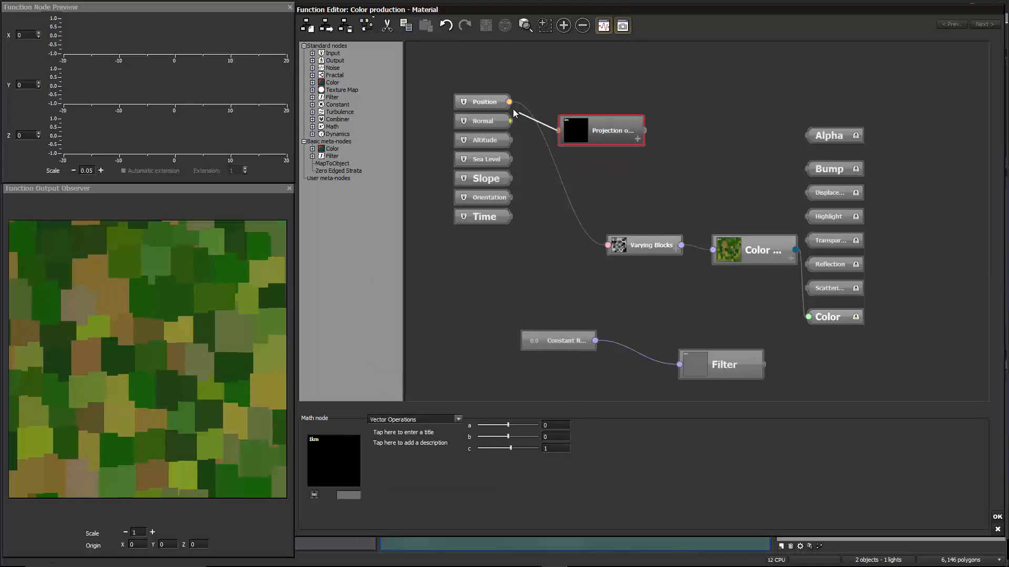
drag(514, 112, 509, 102)
drag(581, 135, 572, 159)
drag(607, 245, 592, 157)
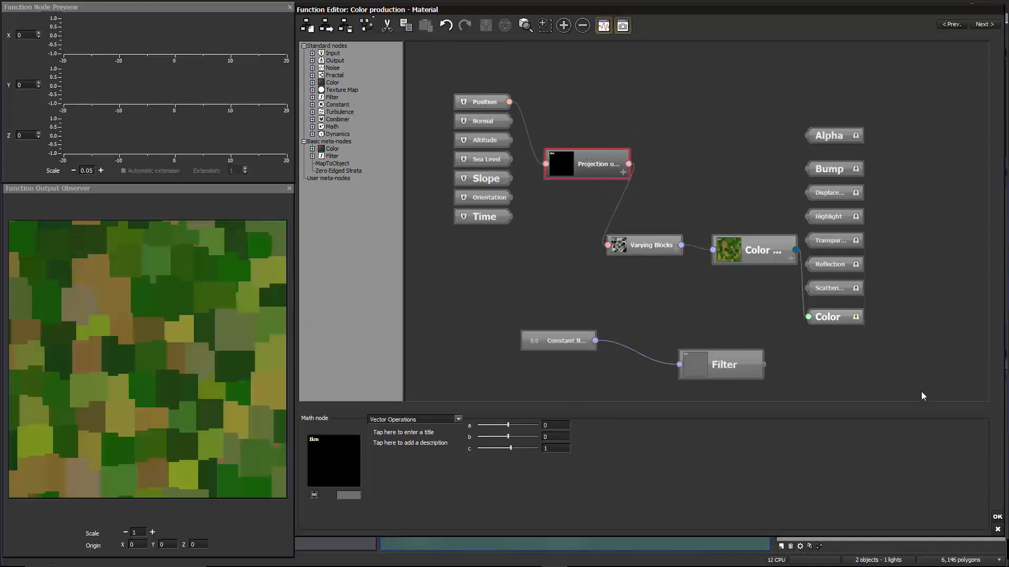
click(996, 517)
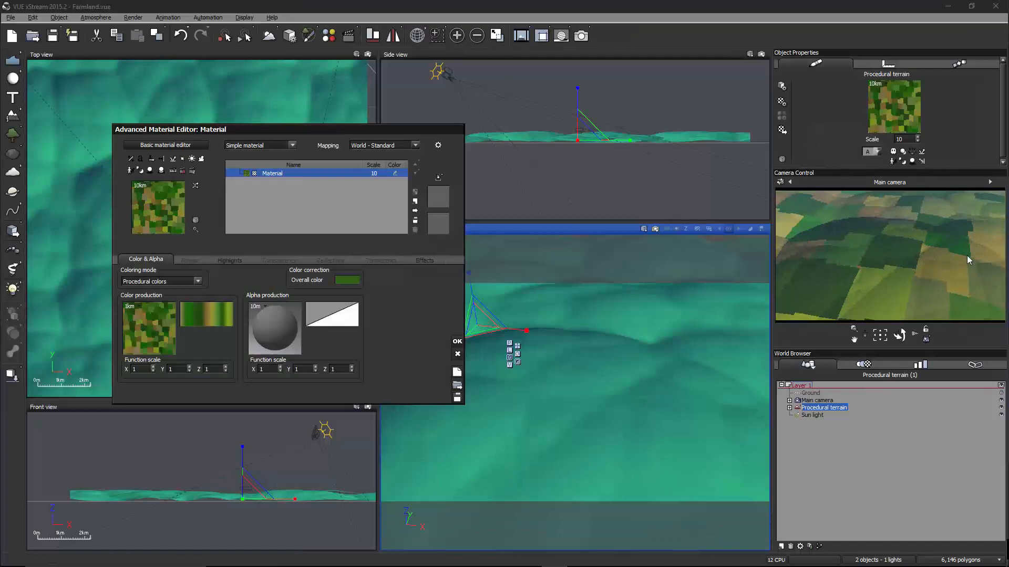
click(457, 341)
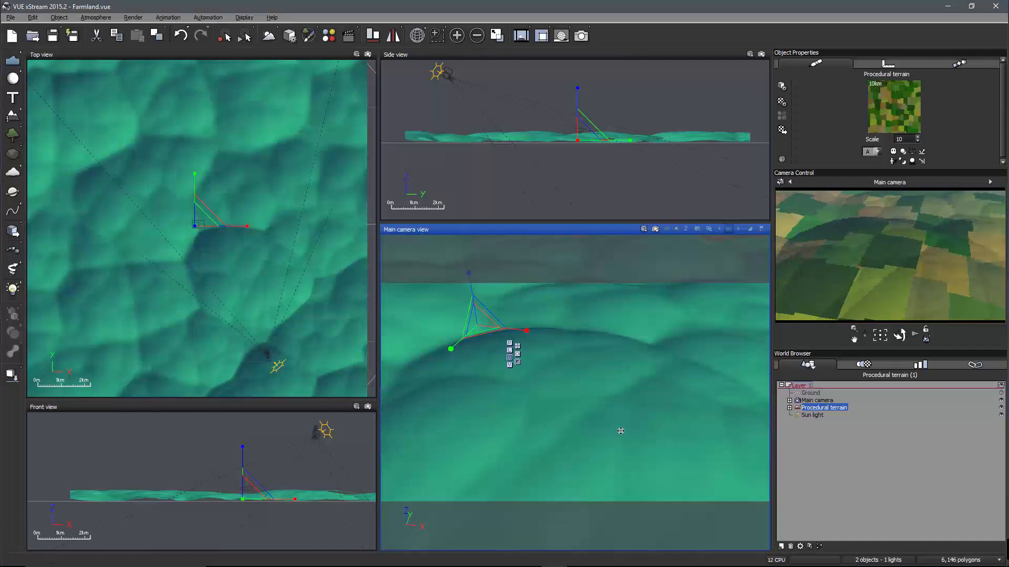
Step: Pull the main camera back and turn it to show more fields across the terrain
right_drag(599, 412, 664, 398)
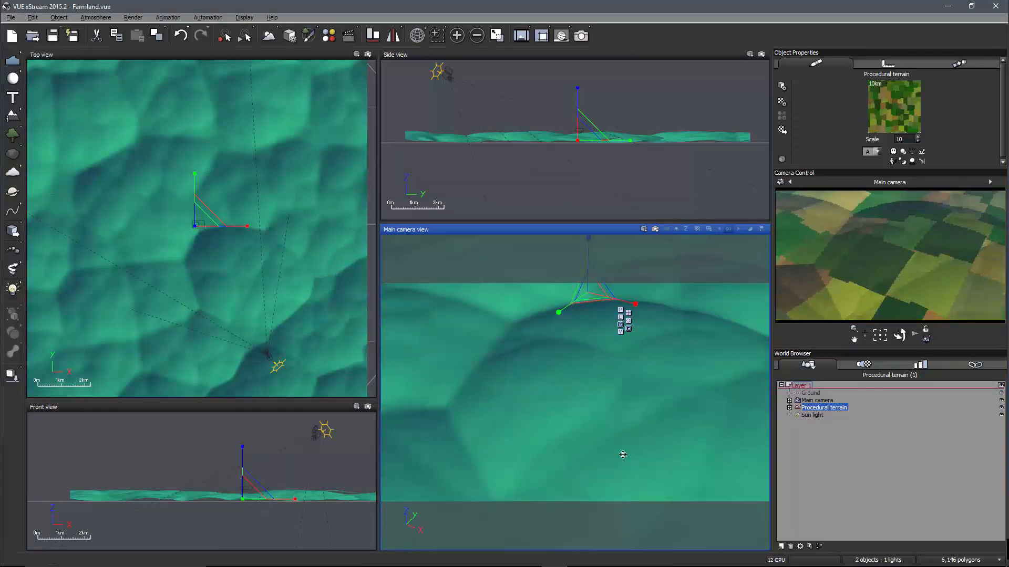
scroll(684, 422, down, 3)
scroll(680, 418, down, 1)
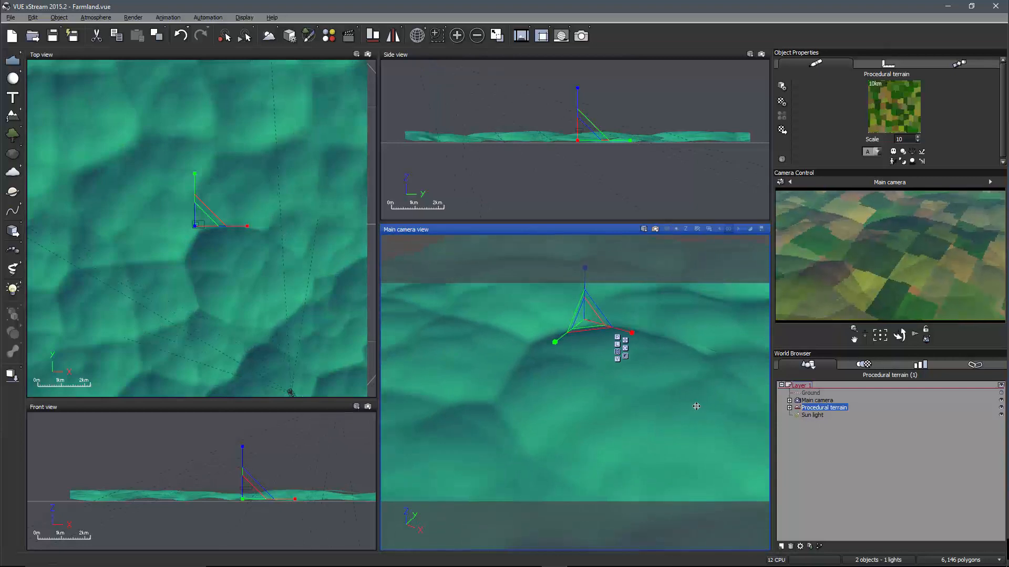
right_drag(696, 406, 669, 412)
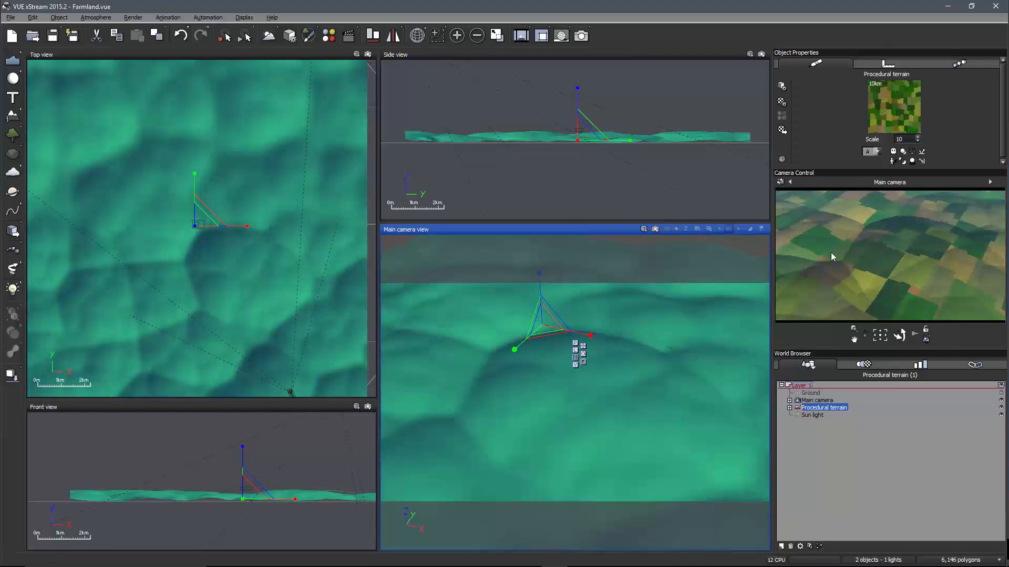
Step: Reopen the material's color production function, and move the output nodes farther from the color map node to make room
double_click(893, 106)
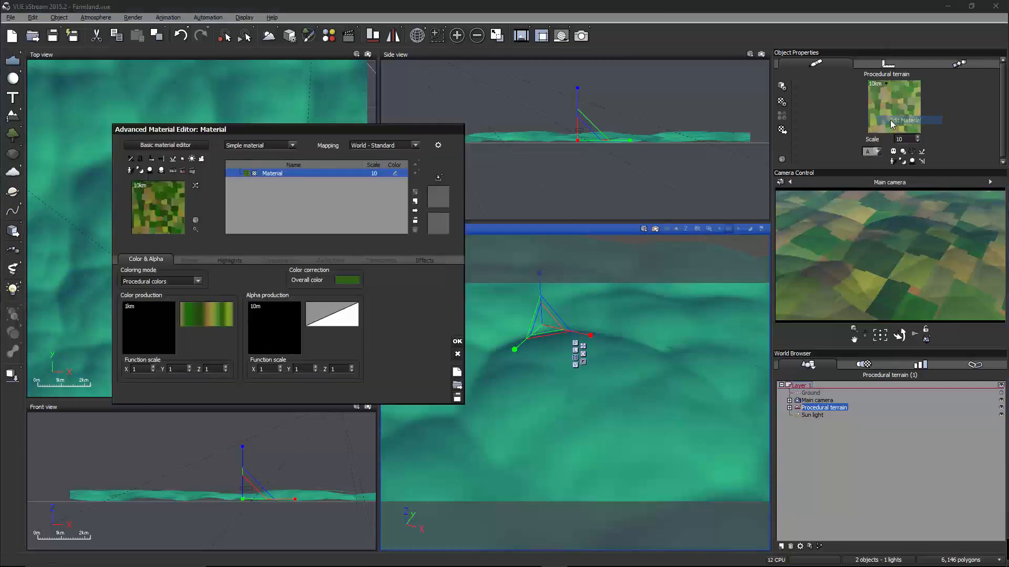
right_click(159, 326)
click(165, 332)
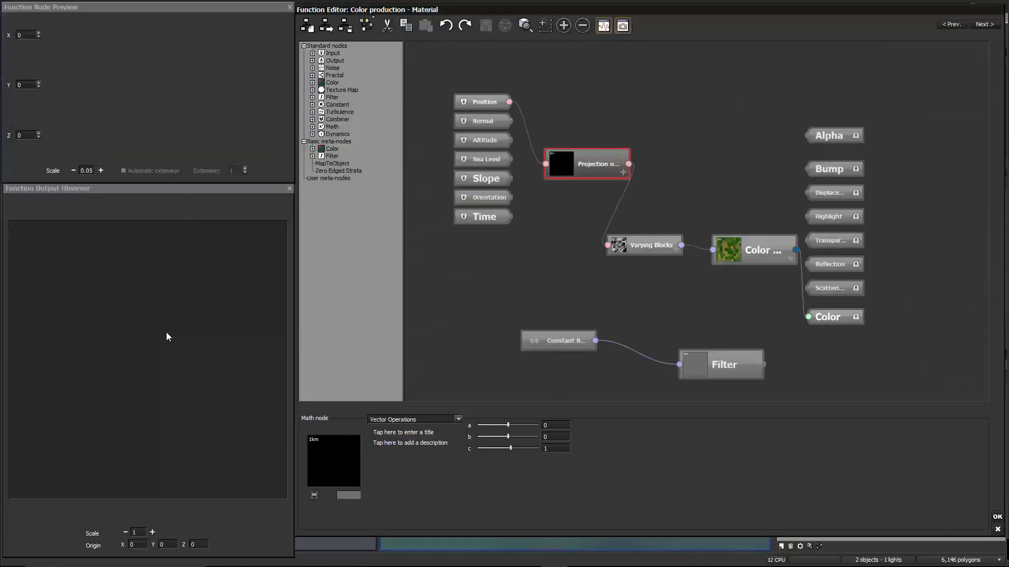
mouse_move(751, 260)
mouse_down()
mouse_move(744, 252)
mouse_move(751, 267)
mouse_up()
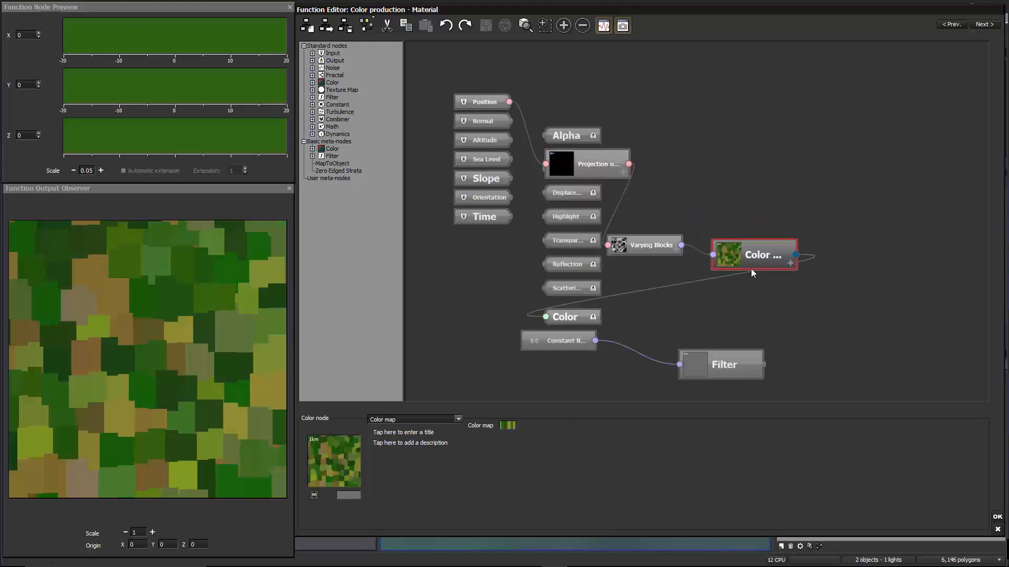
drag(650, 250, 677, 228)
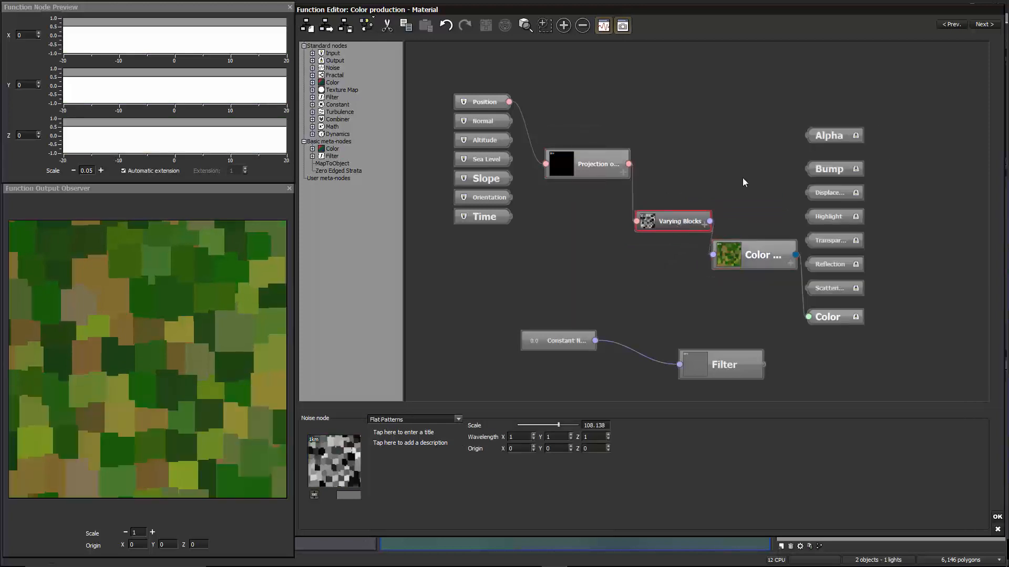
drag(853, 141, 910, 141)
drag(677, 221, 663, 217)
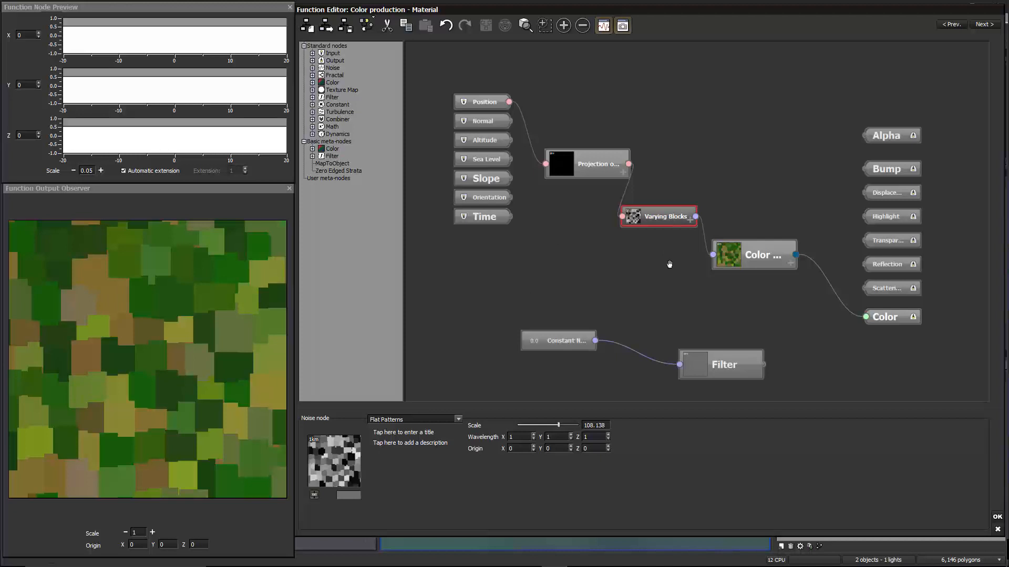
Step: Place the Varying Blocks node beside the projection node near the inputs, and the color map node next to the Color output
middle_drag(667, 262, 634, 272)
scroll(641, 283, up, 1)
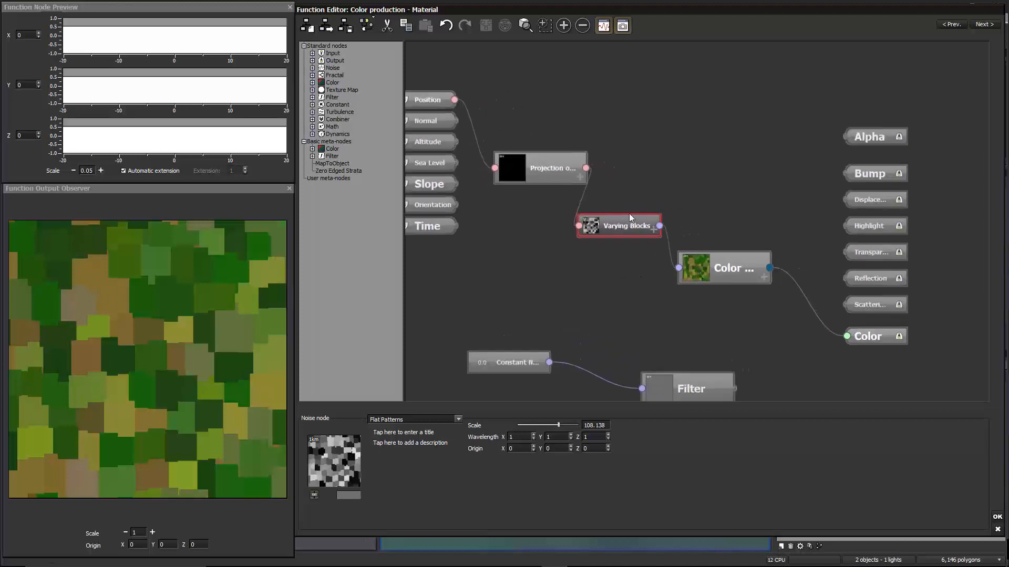
drag(630, 215, 633, 169)
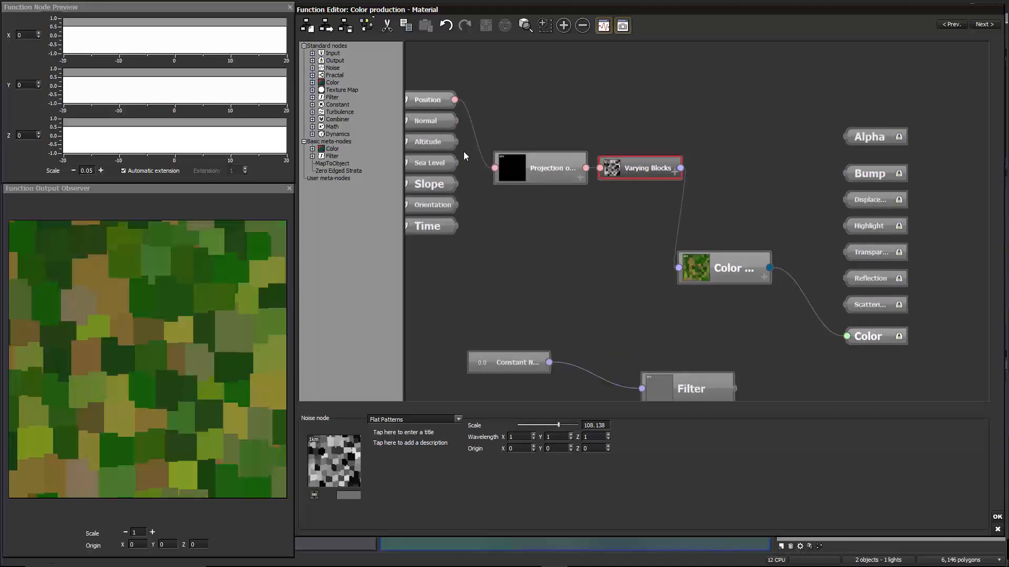
drag(552, 174, 538, 148)
drag(630, 169, 626, 147)
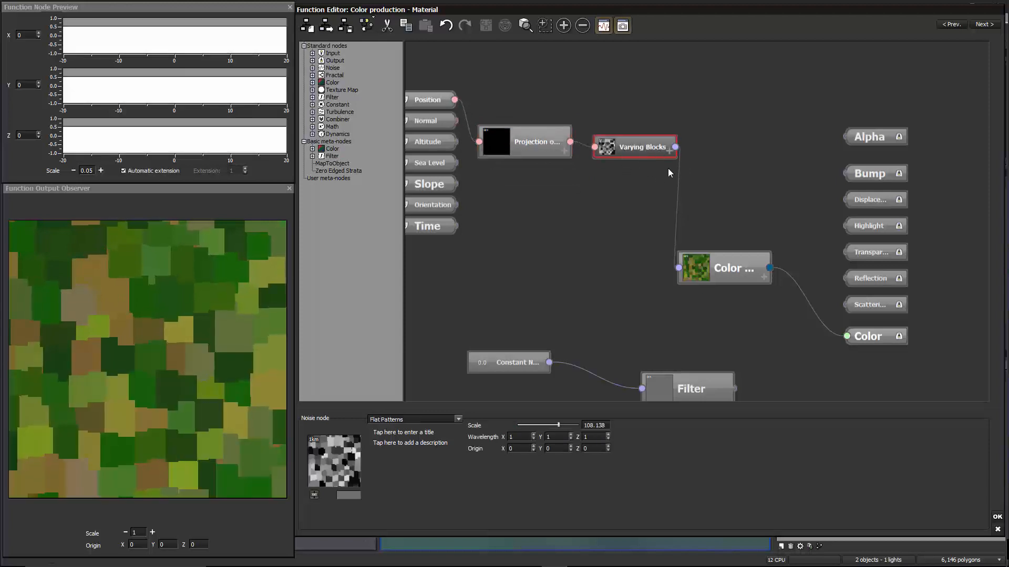
drag(762, 277, 817, 348)
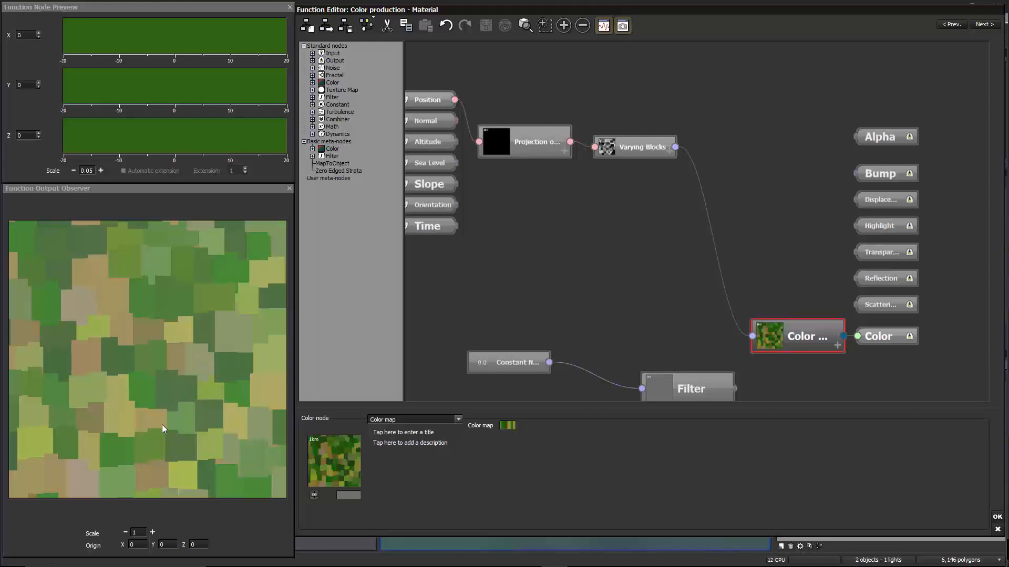
Step: Bring the Varying Blocks node level with the plane projection node
click(626, 228)
middle_drag(651, 211, 607, 229)
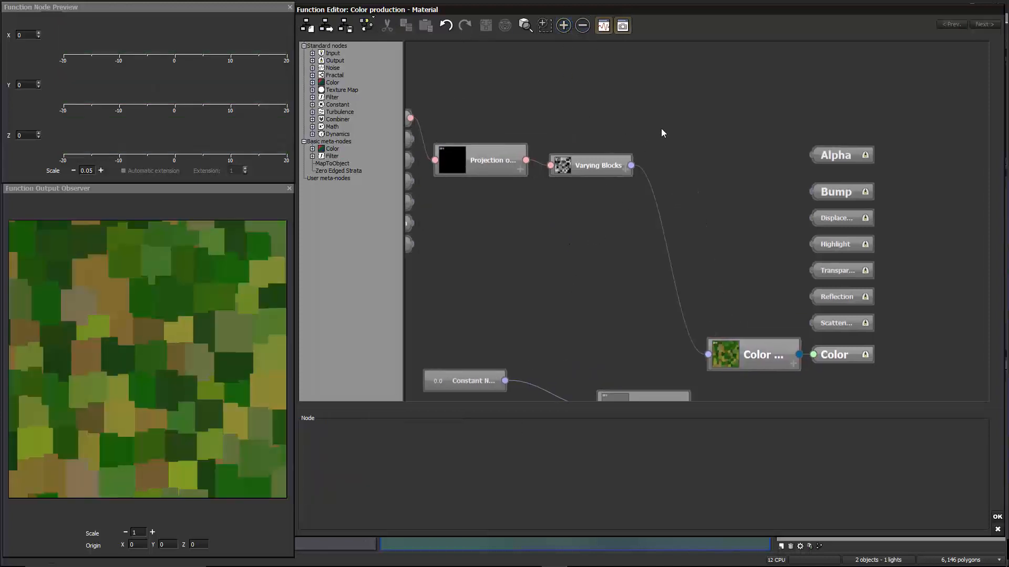
middle_drag(660, 128, 660, 108)
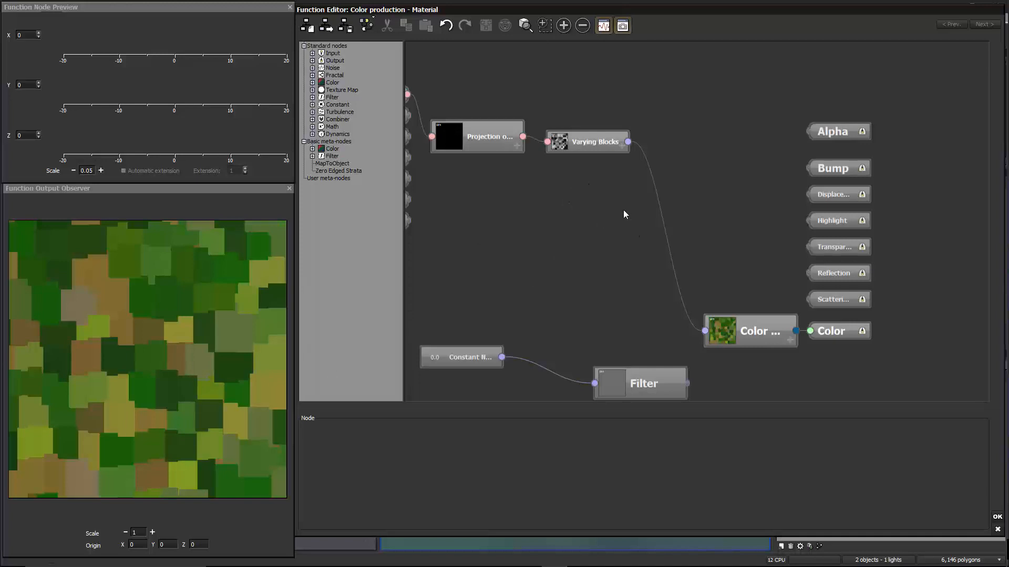
drag(604, 146, 603, 140)
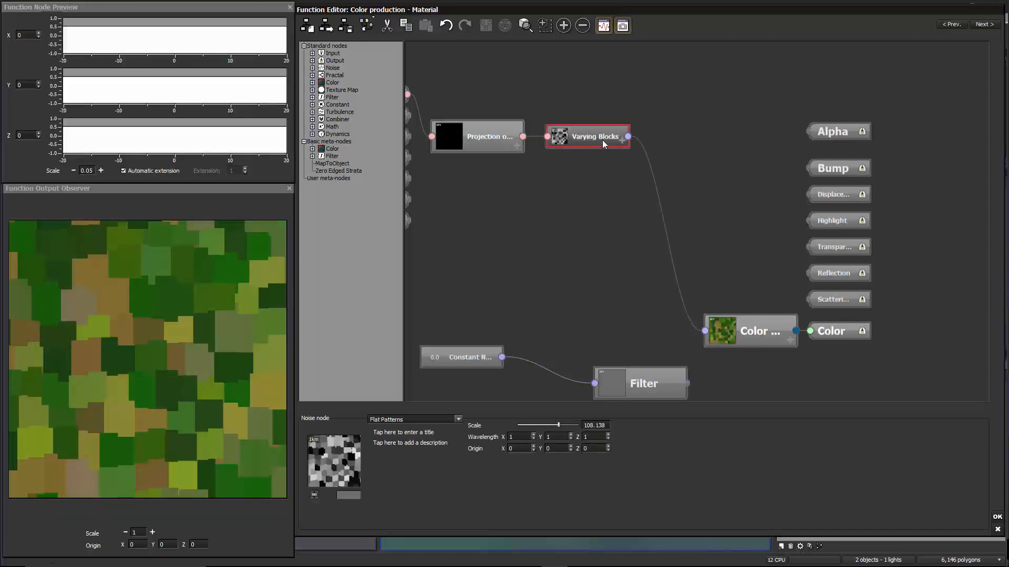
Step: Duplicate the Varying Blocks node, keeping the copy connected to the plane projection node
click(594, 174)
click(599, 136)
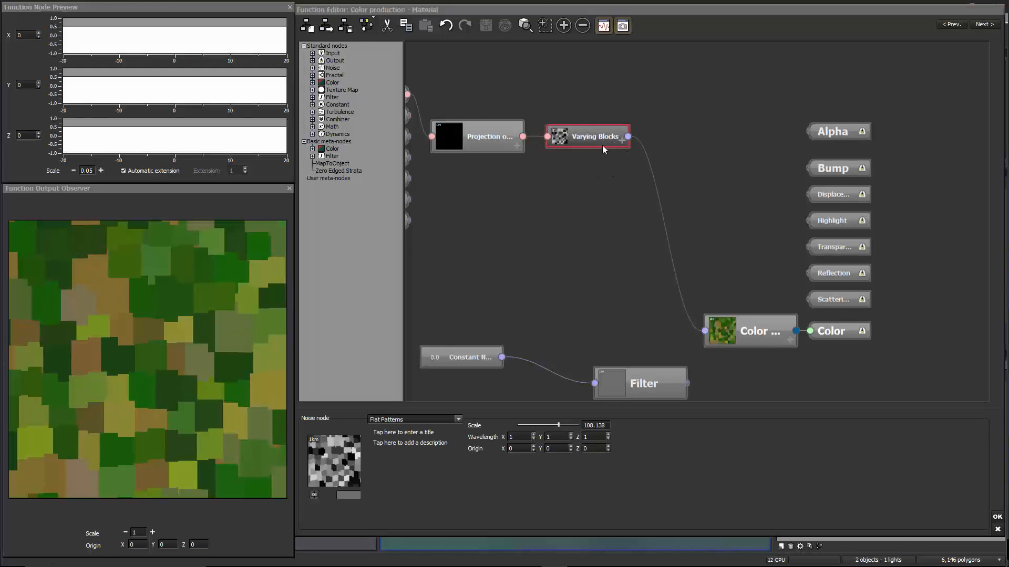
key(ctrl+c)
key(ctrl+v)
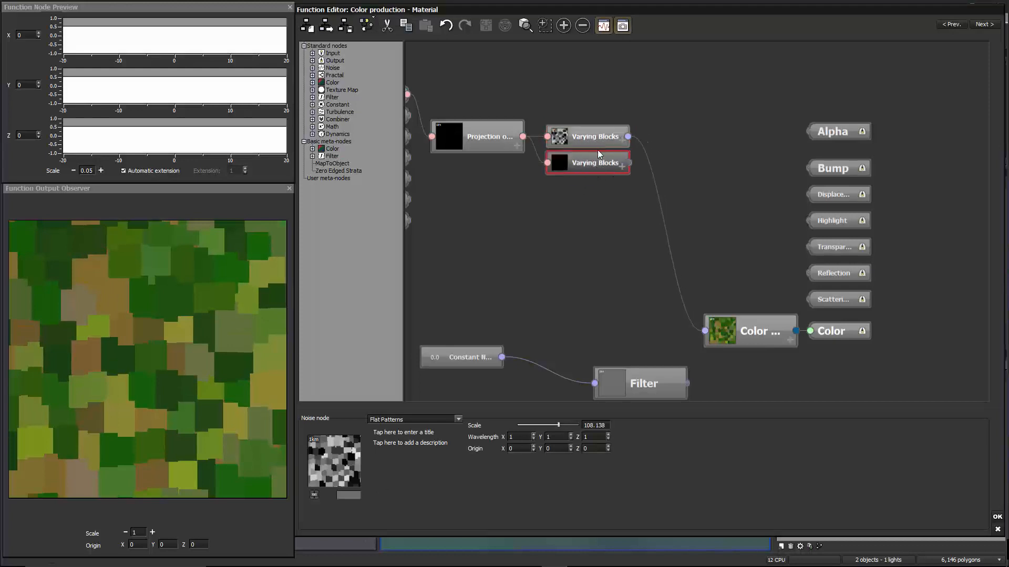
Step: Set the Z origin of the copied Varying Blocks node to 0.1 and space it slightly below the original
click(587, 452)
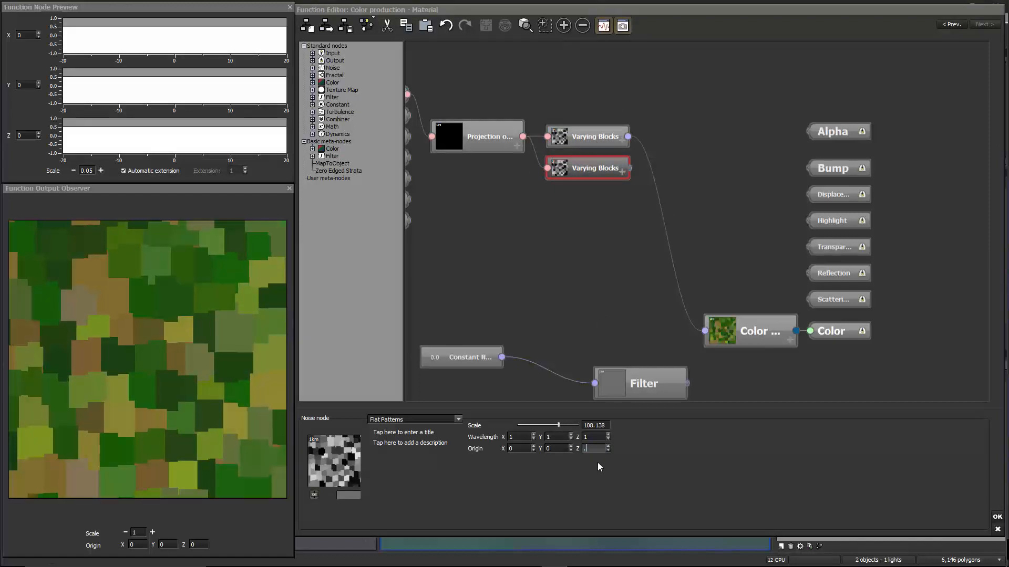
text(.11)
key(Return)
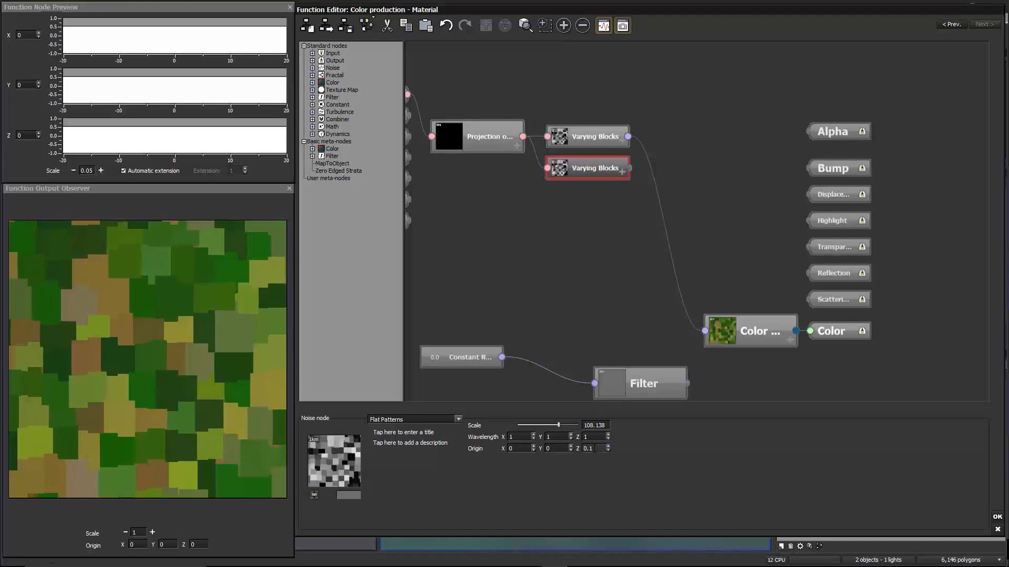
drag(600, 169, 598, 175)
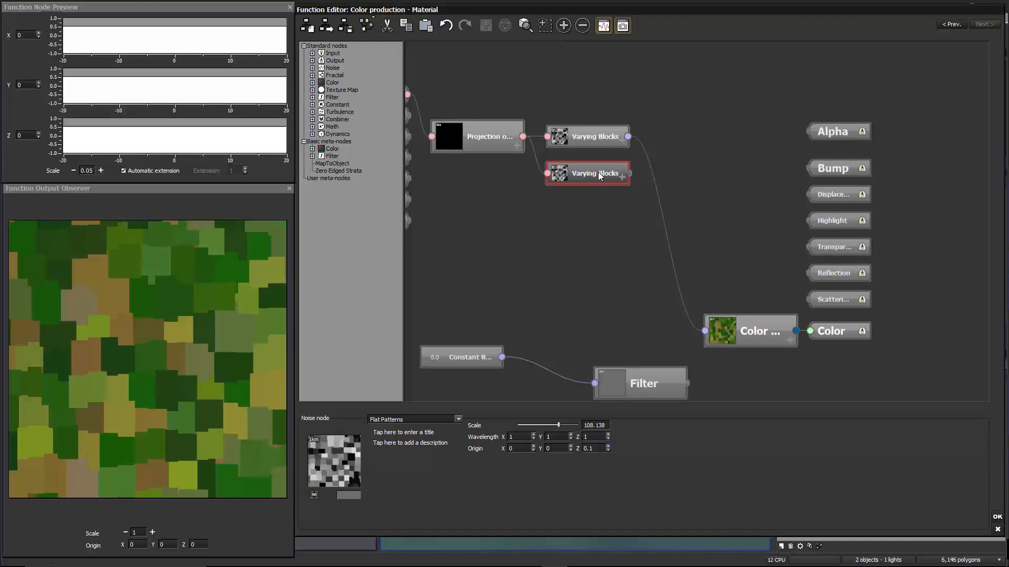
Step: Move the output nodes and the color map node farther from the Varying Blocks nodes to make room
middle_drag(658, 147, 627, 167)
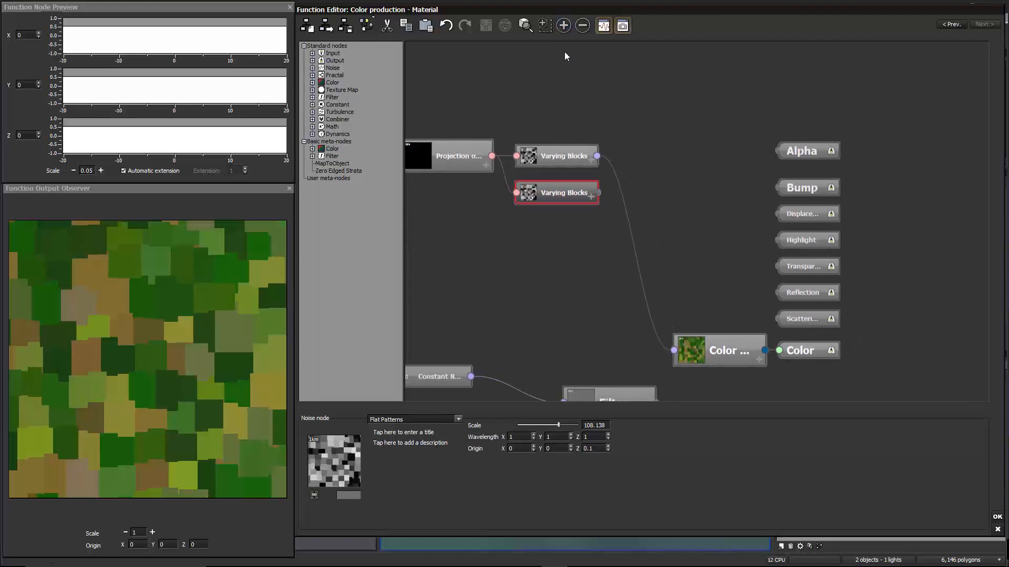
middle_drag(676, 196, 647, 181)
drag(750, 142, 902, 137)
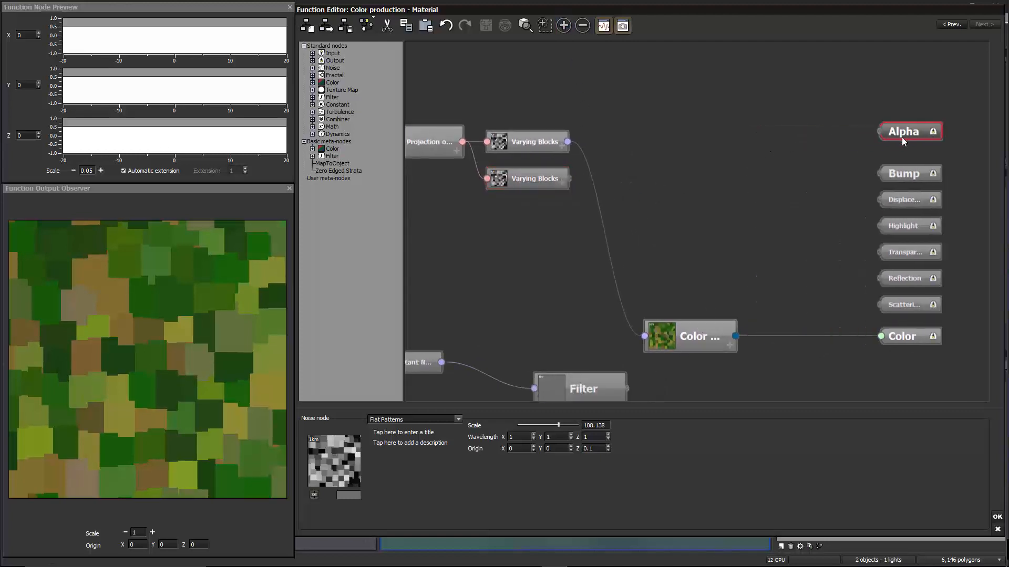
drag(664, 342, 752, 339)
click(667, 226)
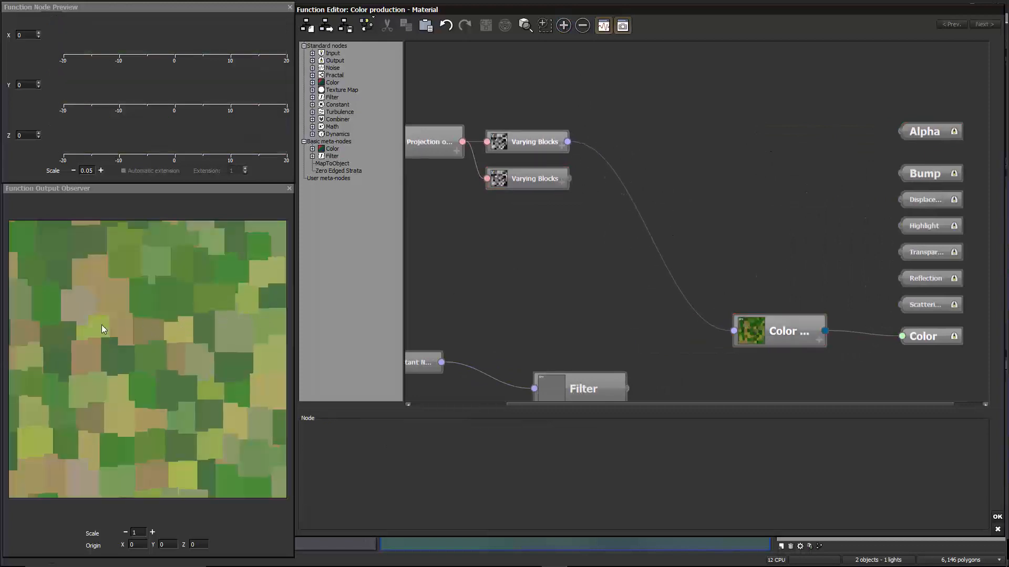
Step: Add a Blender combiner node and connect the original Varying Blocks to Input 0 and its copy to Input 1
middle_drag(569, 216, 557, 235)
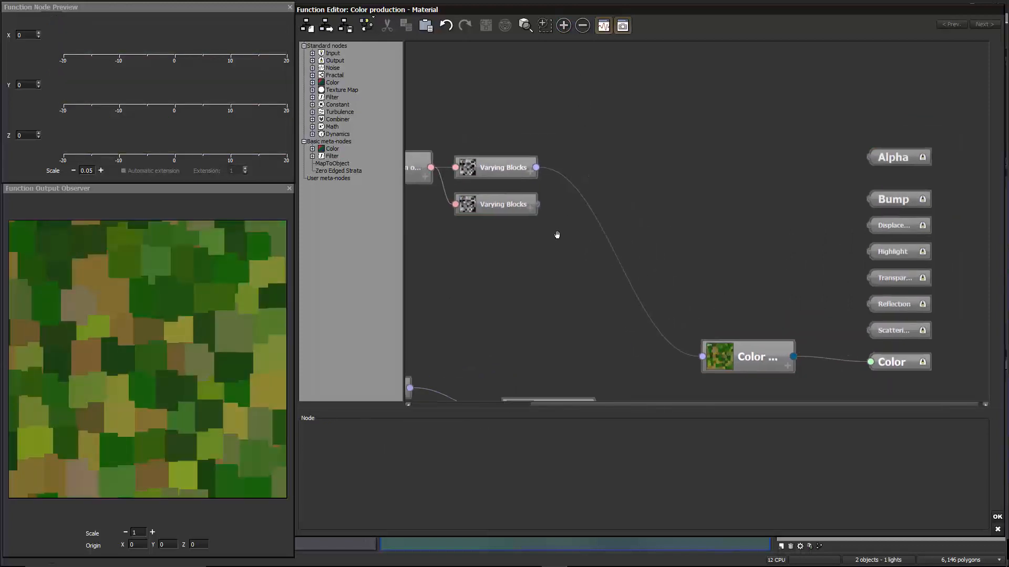
right_click(581, 219)
mouse_move(644, 309)
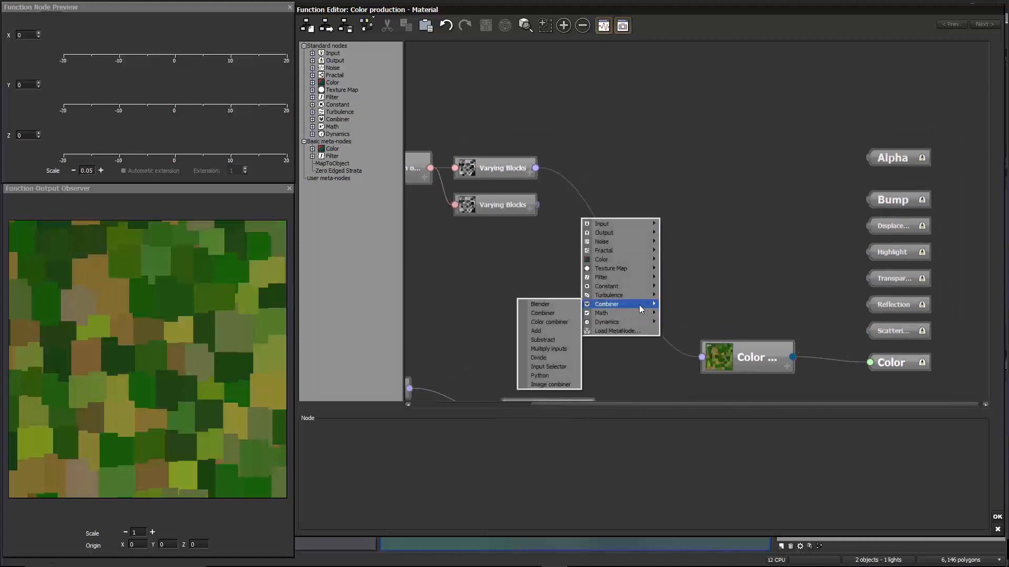
click(541, 305)
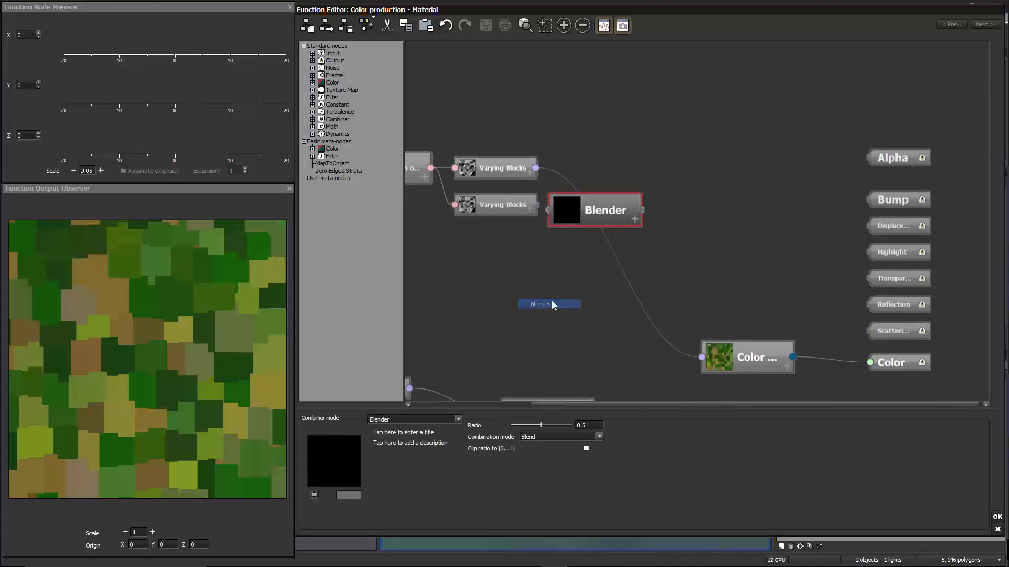
drag(535, 168, 641, 168)
click(671, 183)
drag(586, 203, 536, 205)
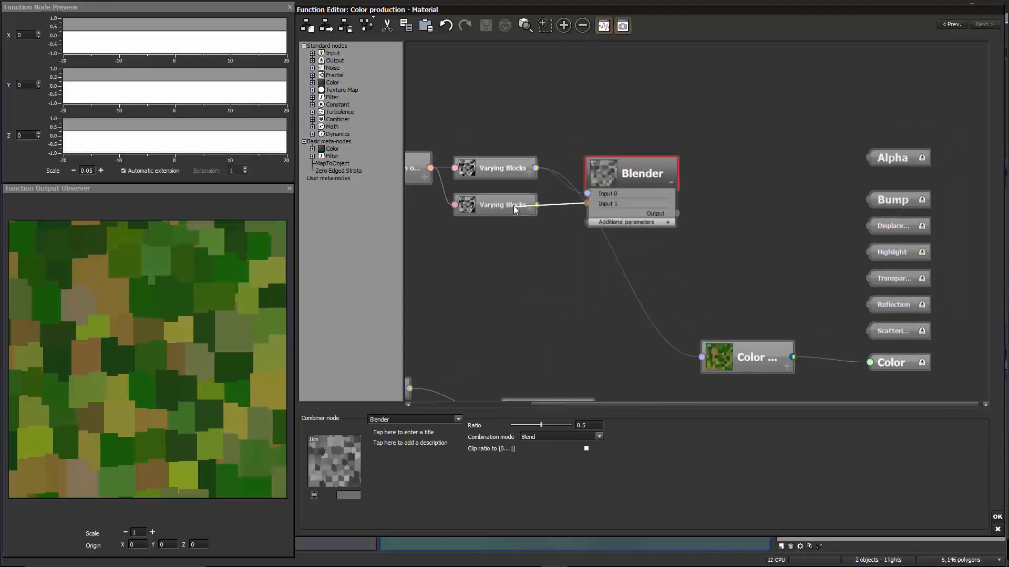
drag(650, 169, 687, 142)
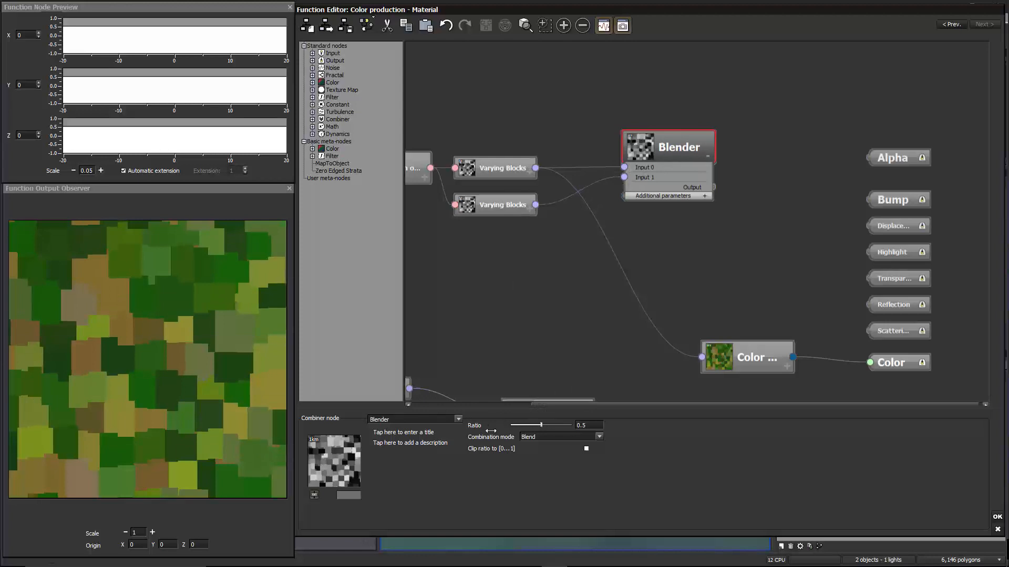
Step: Set the Blender's ratio to 1 and its combination mode to Subtract
drag(546, 424, 499, 426)
drag(519, 423, 607, 425)
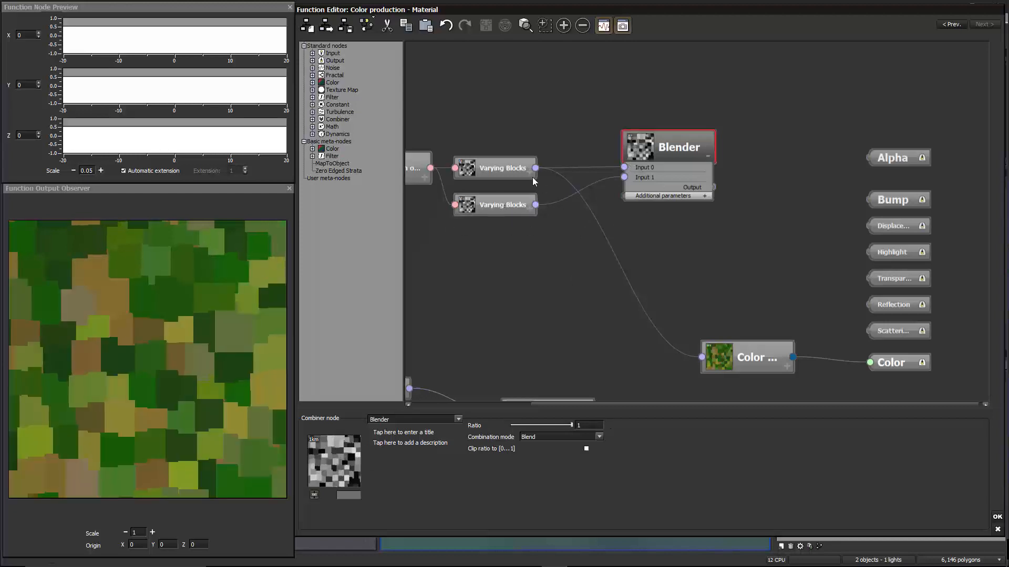
click(599, 437)
click(577, 476)
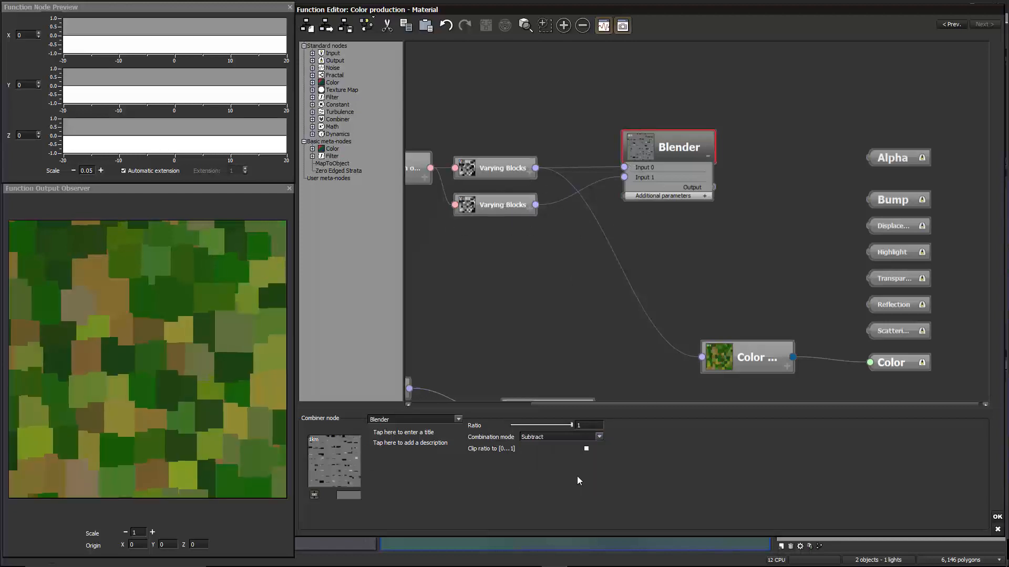
Step: Bring the Blender node closer to the Varying Blocks nodes and place the color map node below it
middle_drag(692, 234, 645, 262)
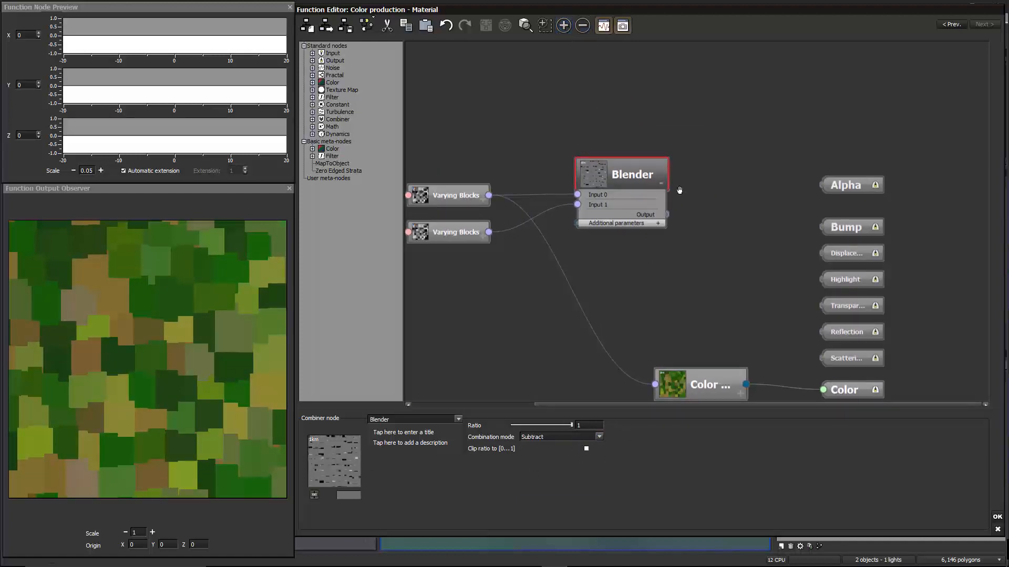
middle_drag(602, 200, 601, 207)
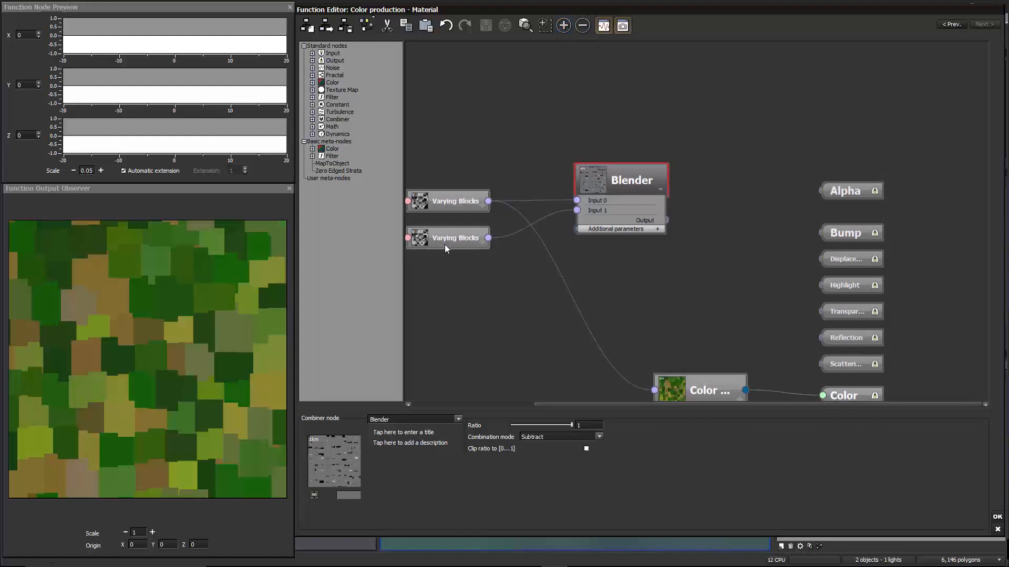
mouse_move(624, 184)
mouse_down()
mouse_move(608, 200)
mouse_move(607, 182)
mouse_up()
middle_drag(695, 217, 664, 209)
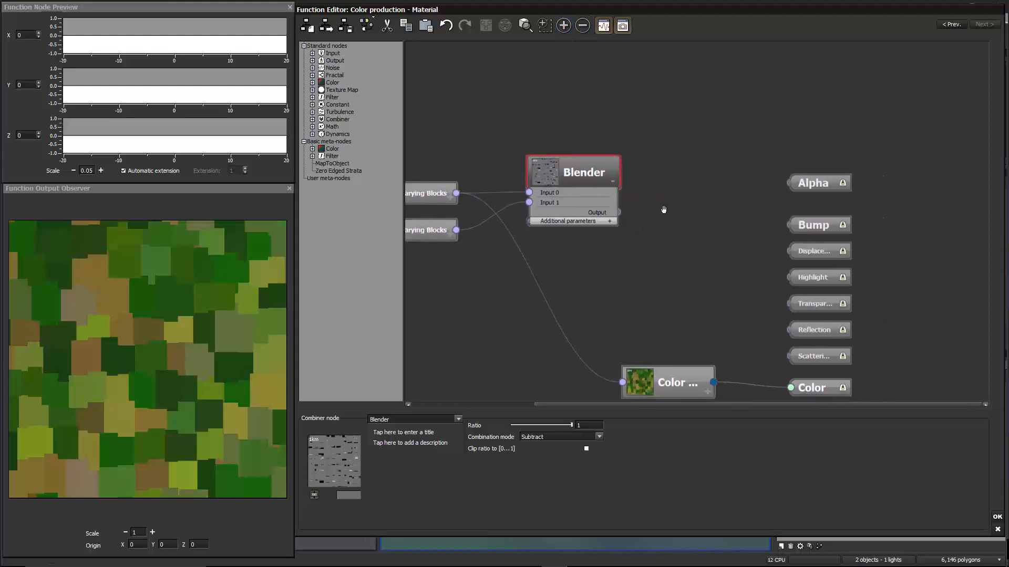
middle_drag(678, 175, 647, 163)
click(638, 184)
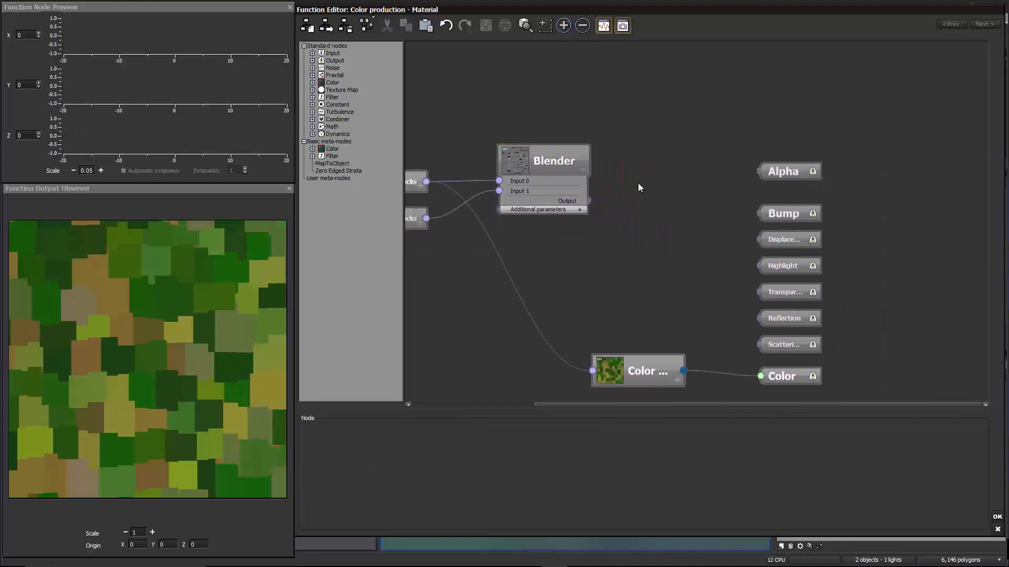
drag(566, 162, 570, 167)
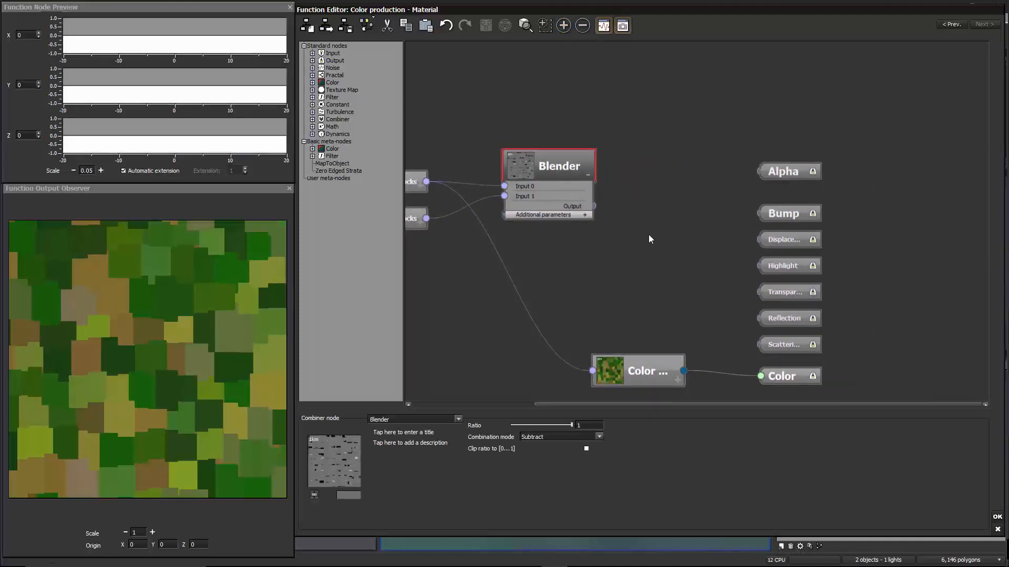
middle_drag(680, 308, 714, 281)
drag(679, 351, 574, 352)
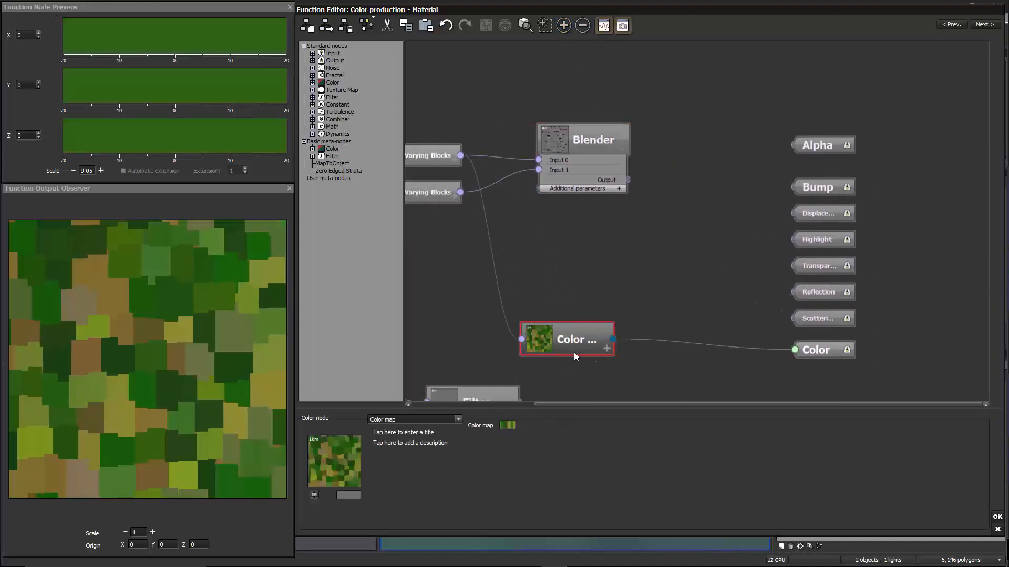
Step: Add a second Blender node between the color map node and the outputs, expand it, and move the output nodes farther away
middle_drag(658, 246, 620, 252)
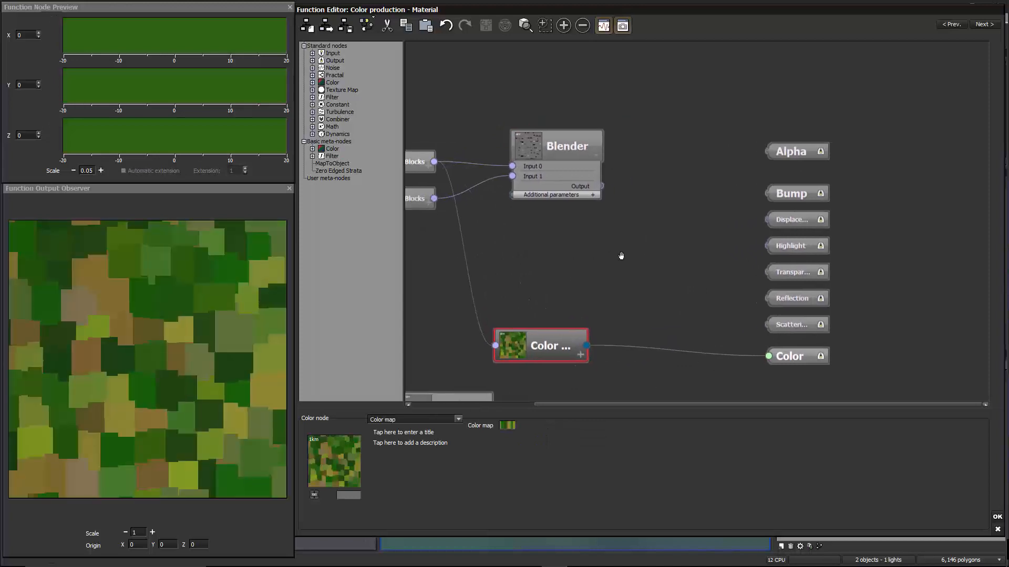
click(658, 252)
right_click(656, 282)
mouse_move(704, 378)
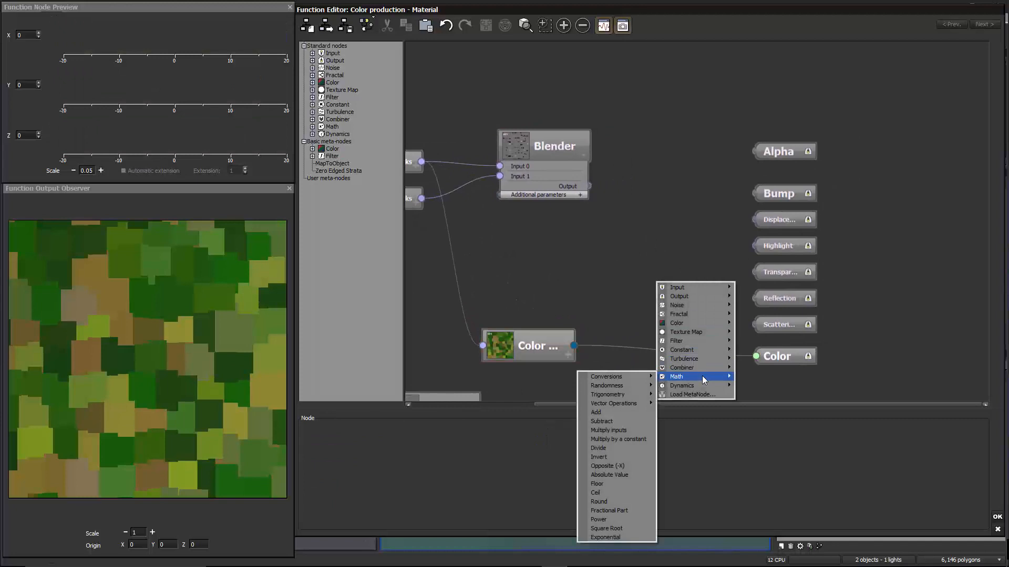
click(620, 369)
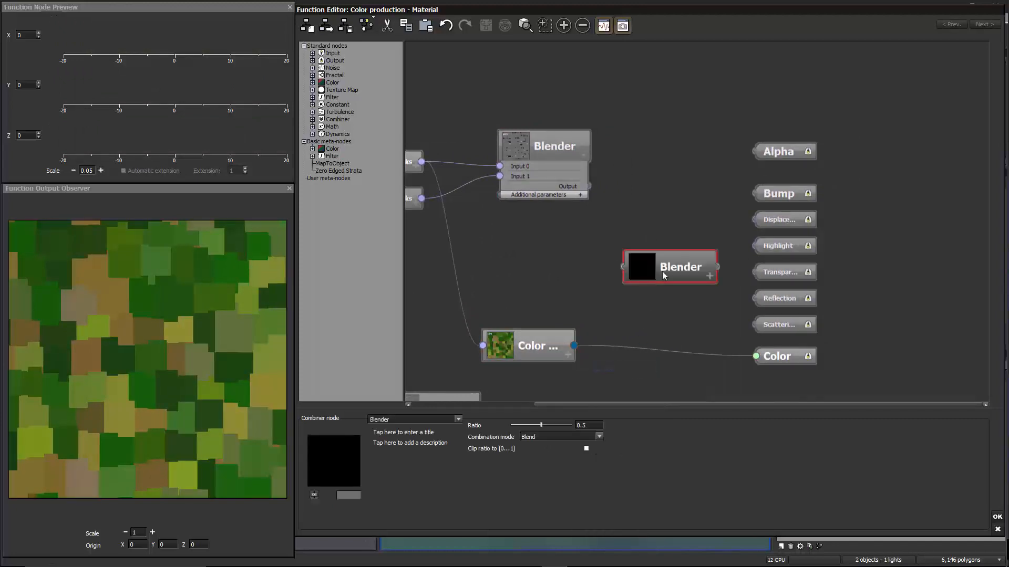
drag(662, 271, 698, 255)
click(709, 303)
drag(790, 158, 875, 146)
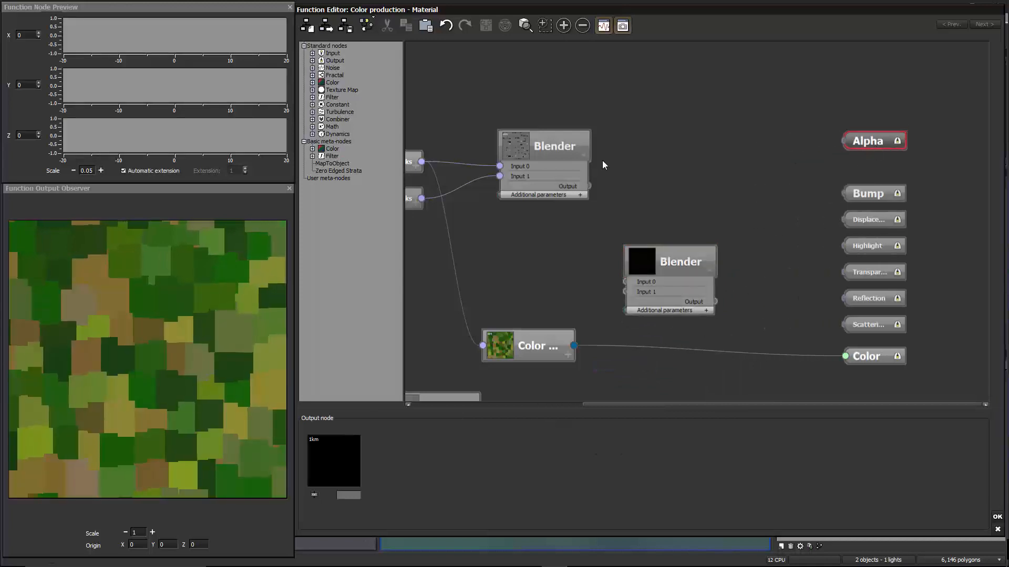
Step: Connect the field color map node to Input 0 of the second Blender and place that Blender near the Color output
click(560, 144)
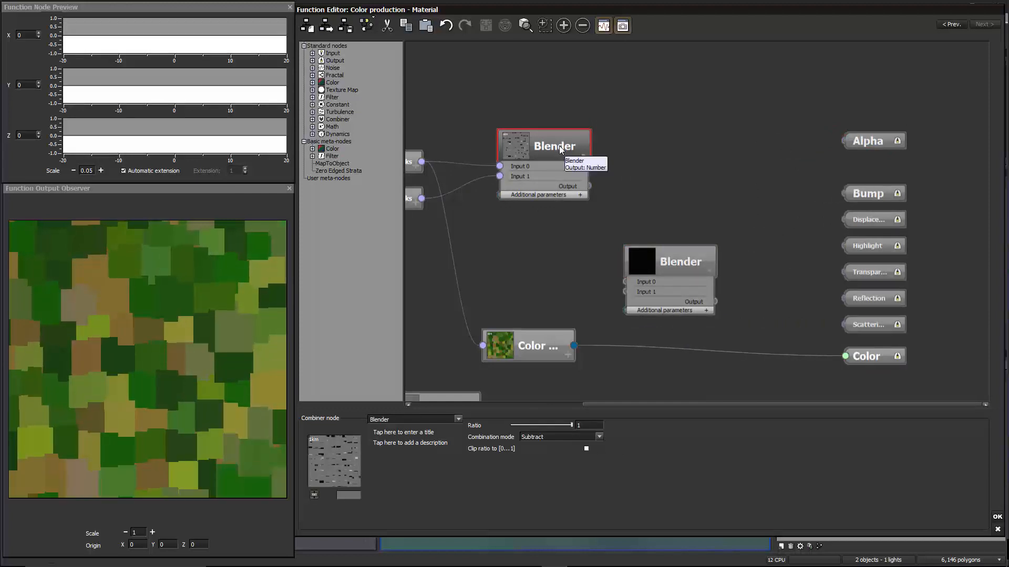
drag(672, 261, 571, 346)
click(593, 350)
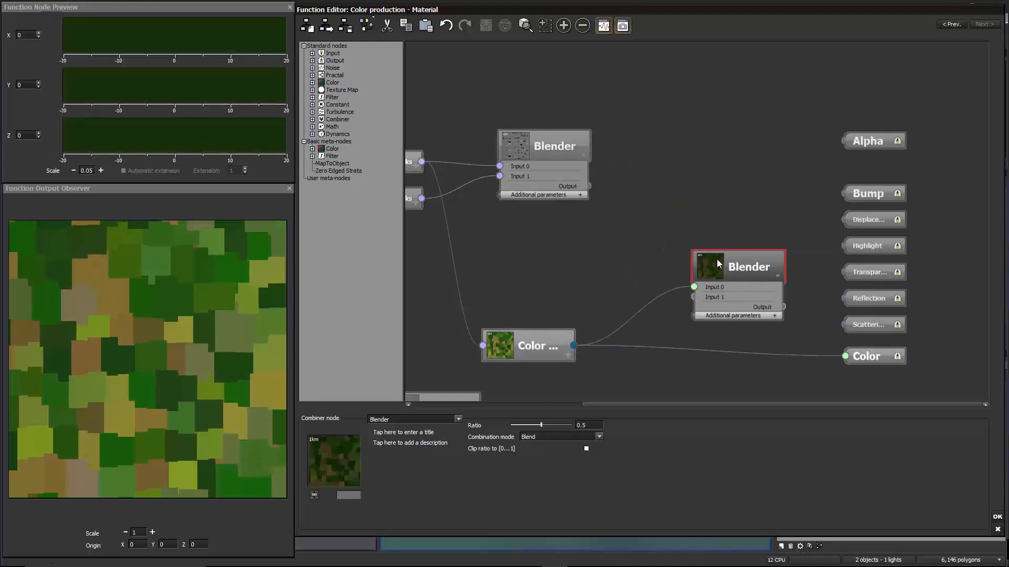
drag(716, 259, 727, 270)
Step: Add another Color map node between the subtracting Blender and the second Blender
click(624, 199)
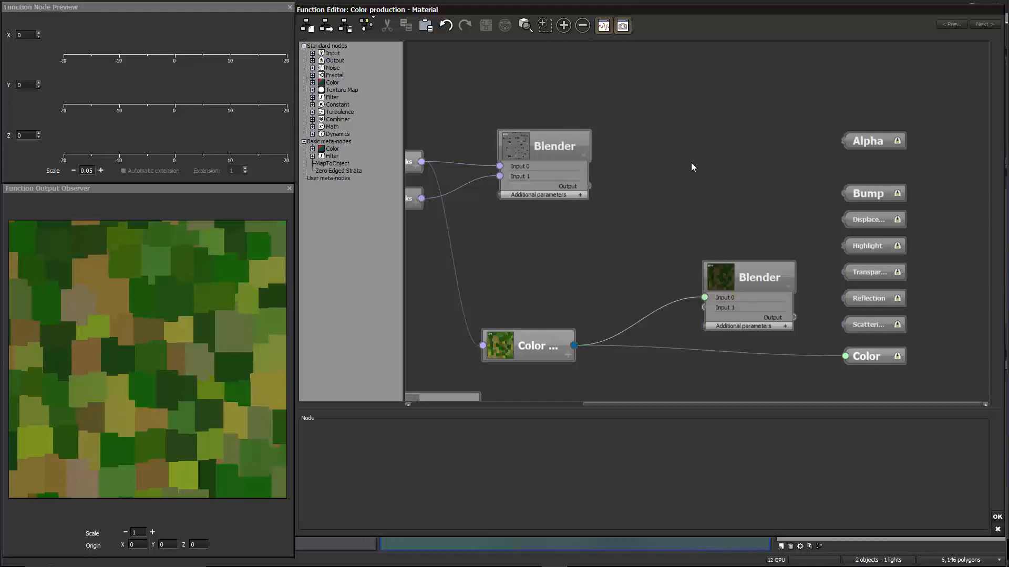
right_click(667, 185)
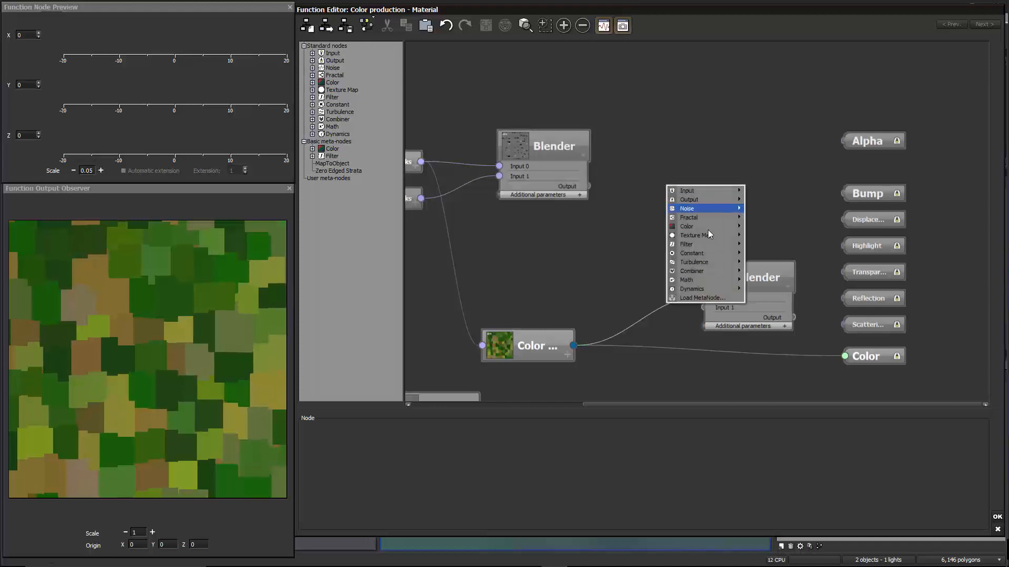
mouse_move(713, 226)
click(625, 244)
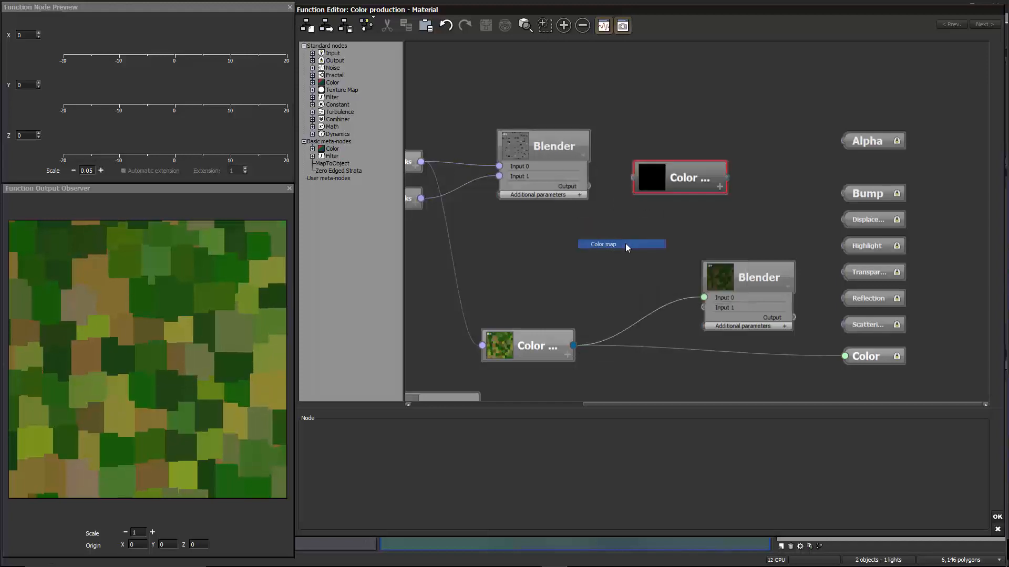
drag(670, 187, 656, 217)
Step: Change the new color map node's gradient to a black-to-white grayscale
click(509, 426)
click(525, 428)
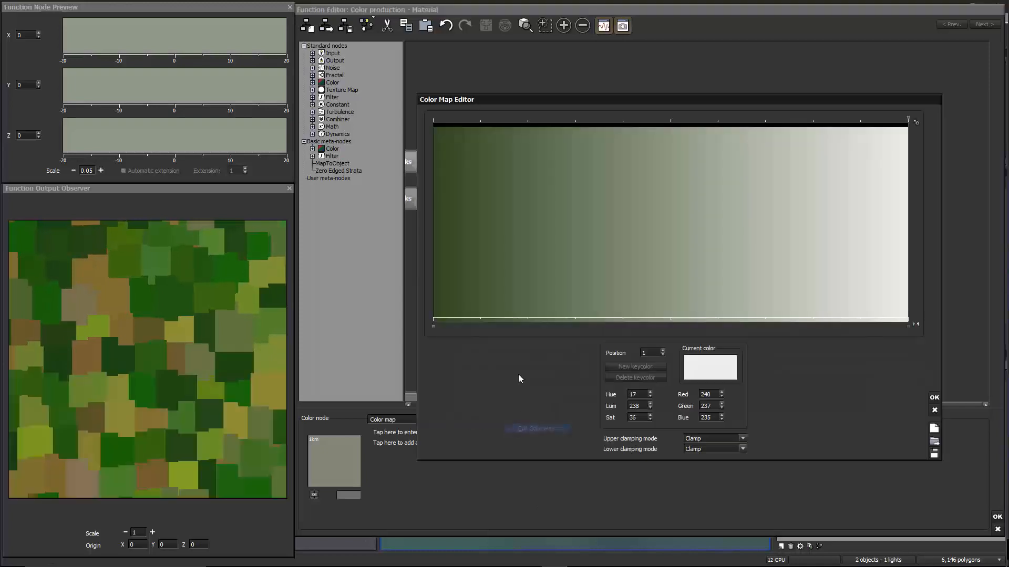
click(698, 373)
click(629, 377)
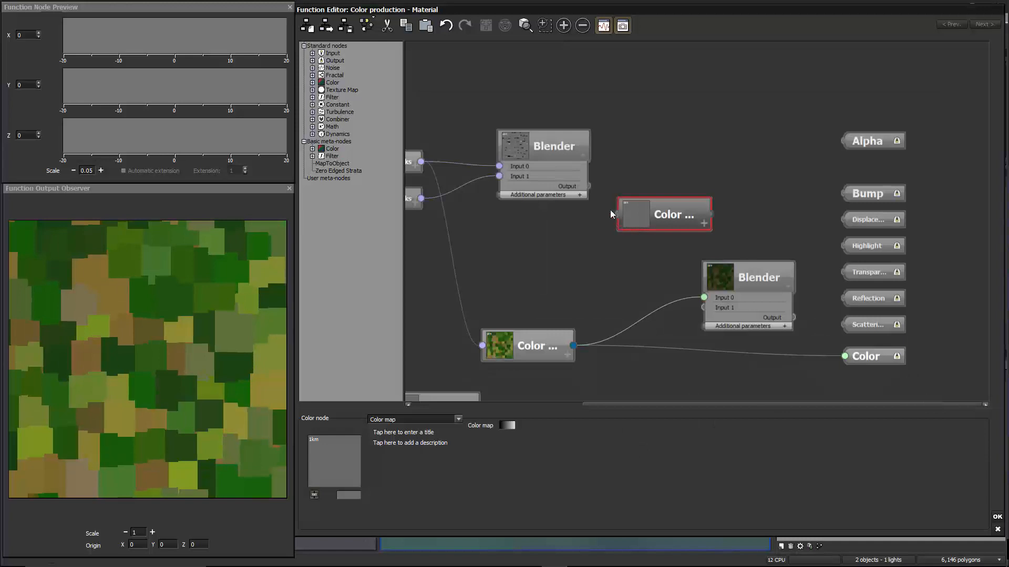
Step: Route the subtracting Blender through the grayscale color map into the second Blender's Input 1, and connect that Blender to the Color output
drag(588, 186, 617, 215)
drag(677, 218, 694, 207)
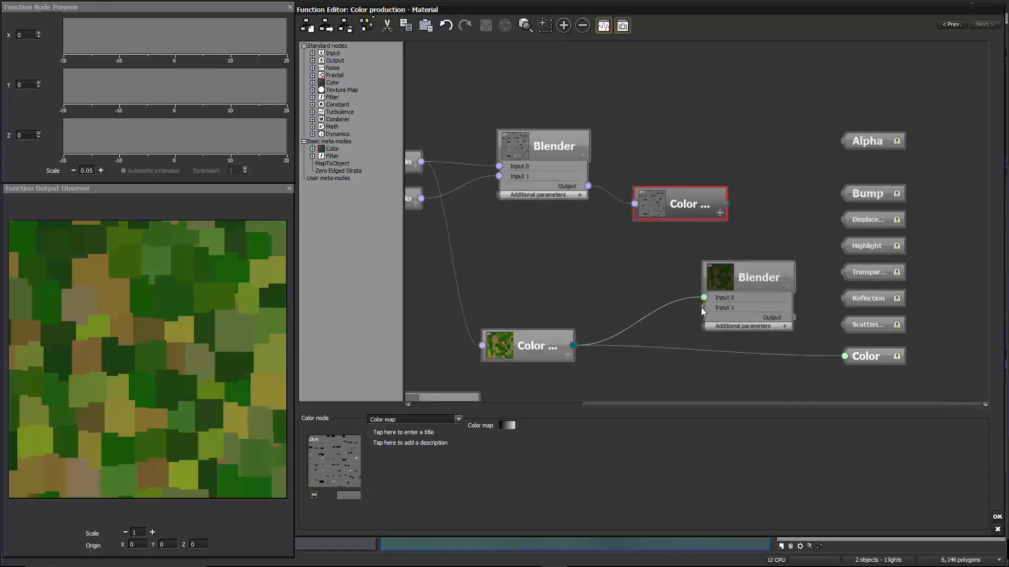
drag(704, 307, 675, 194)
drag(844, 357, 793, 317)
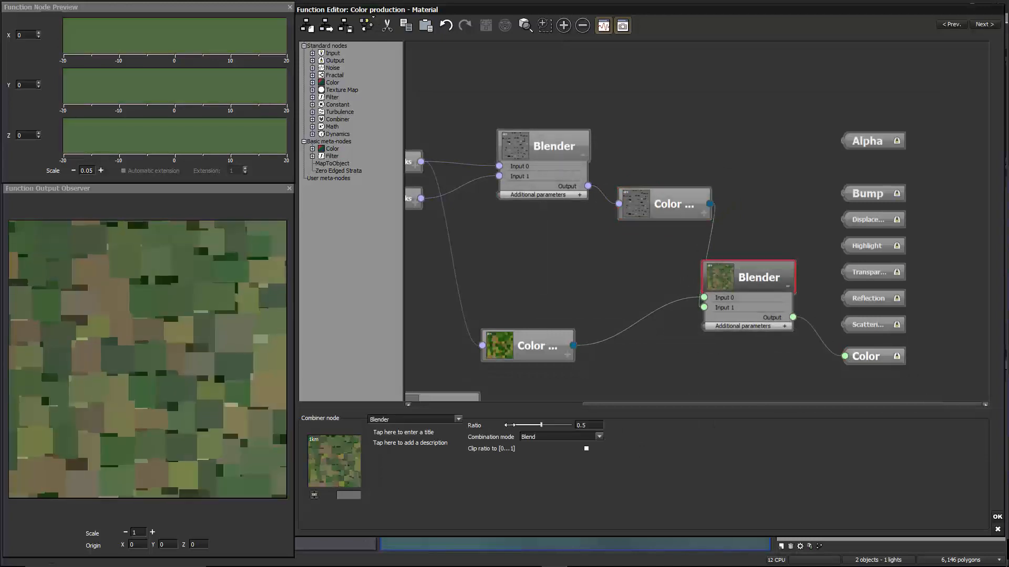
Step: Compare the second Blender's inputs at ratio 0 and ratio 1, leave the ratio at 1, and set the output preview scale to 2
drag(536, 425, 484, 424)
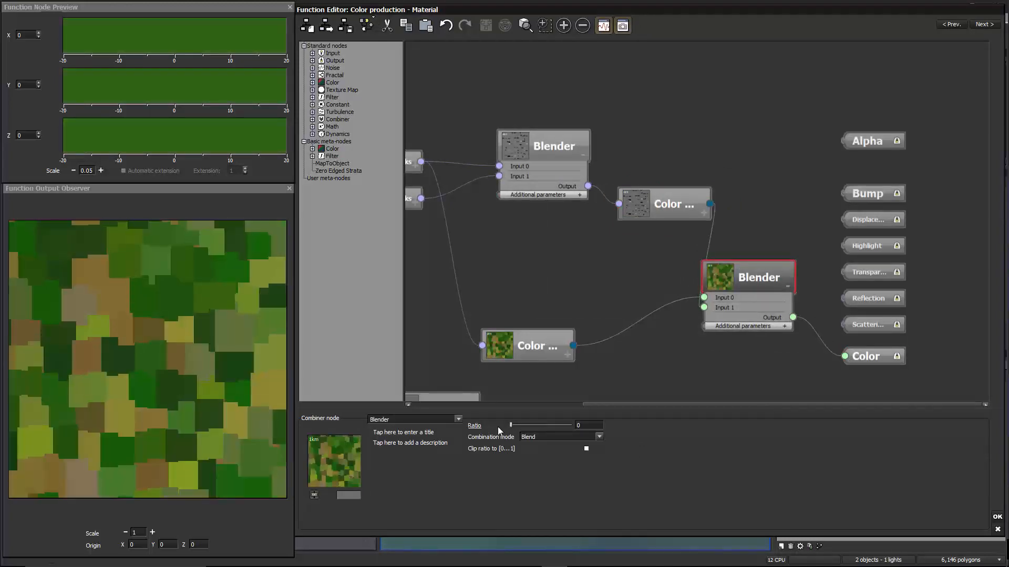
drag(514, 425, 571, 424)
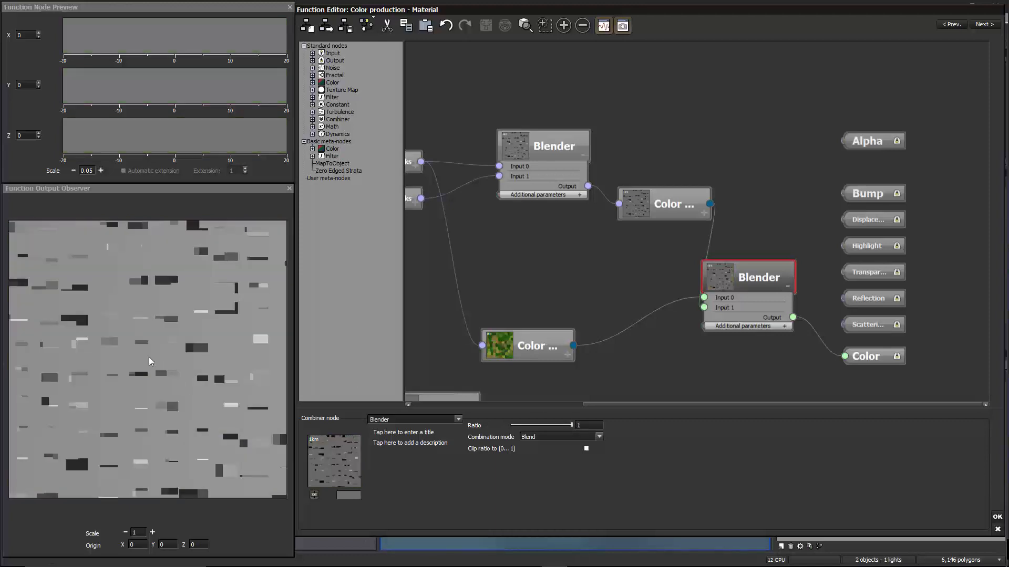
click(152, 532)
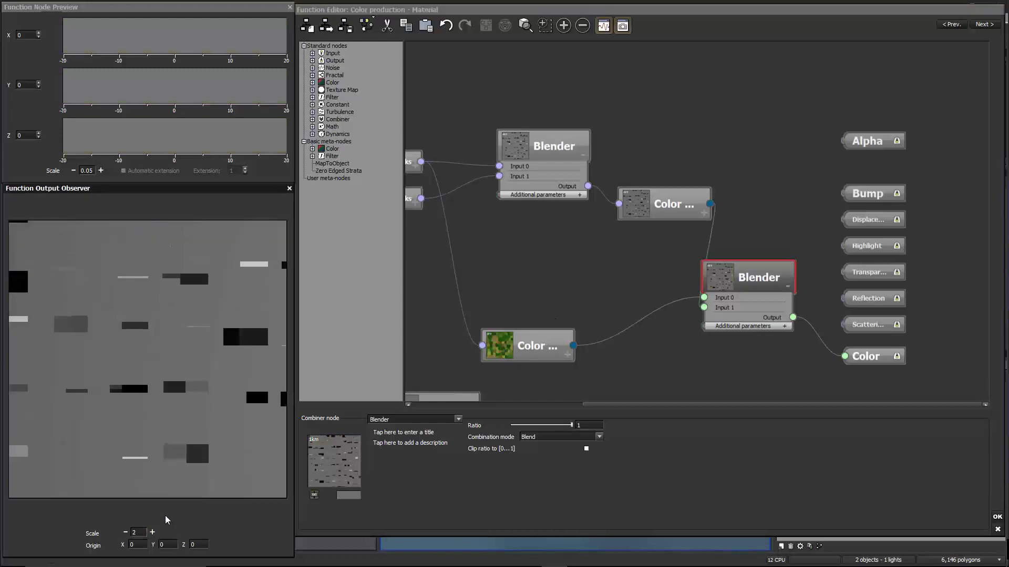
Step: Move the grayscale color map and the subtracting Blender apart to make room for another node between them
middle_drag(491, 230, 692, 256)
drag(558, 194, 607, 243)
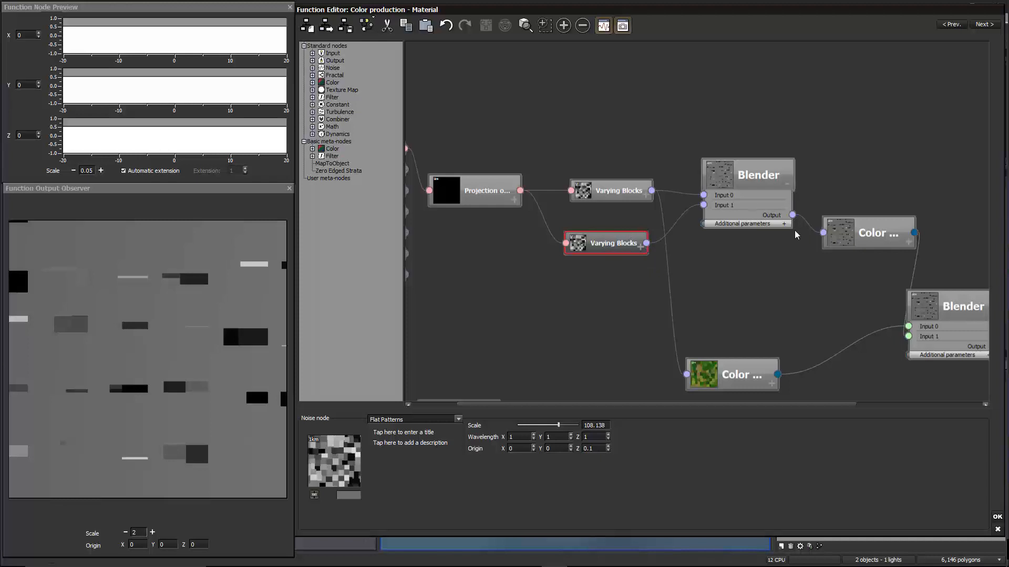
middle_drag(790, 242, 652, 231)
drag(718, 217, 786, 211)
click(699, 212)
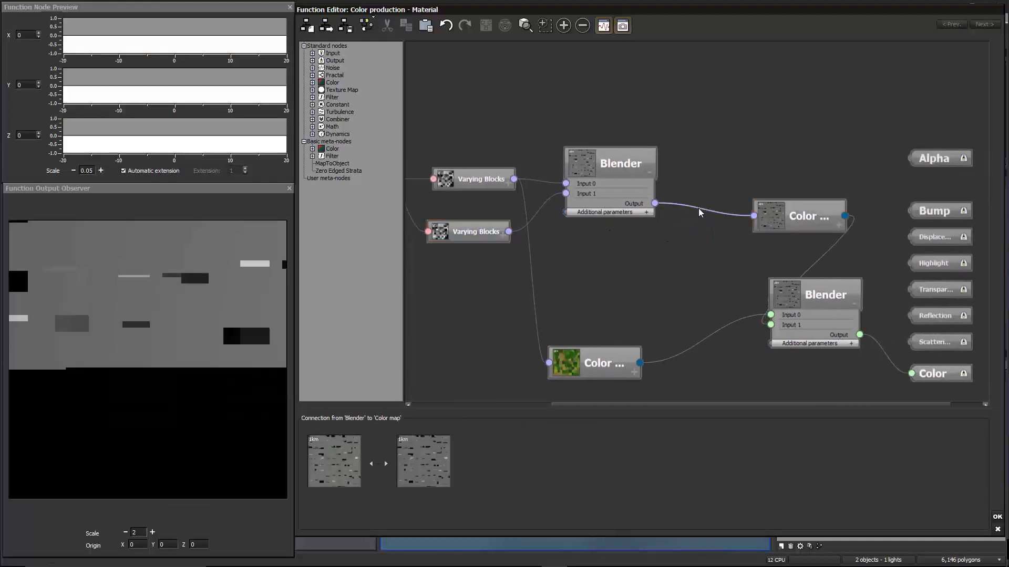
click(73, 172)
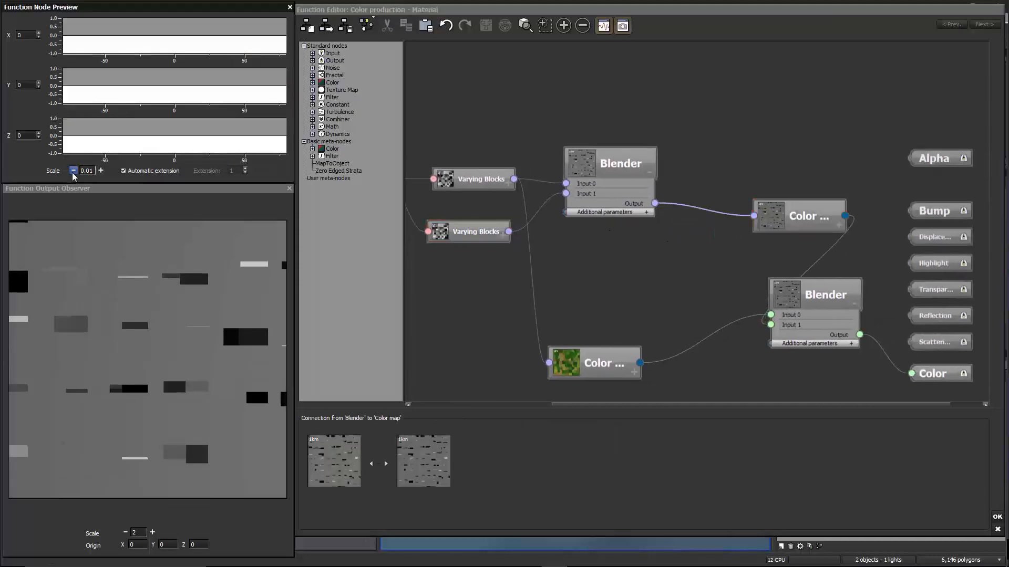
click(100, 170)
drag(625, 164, 599, 169)
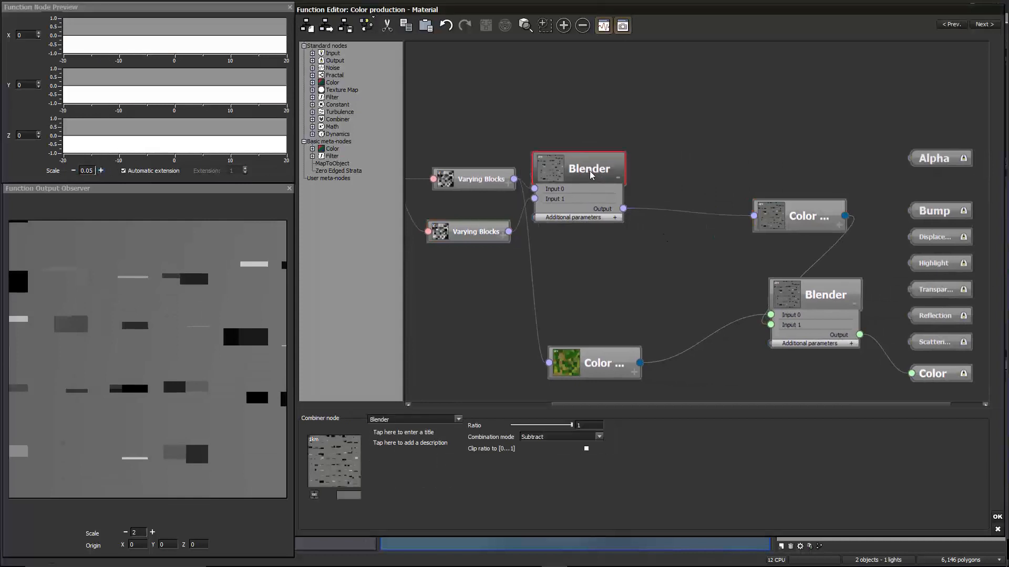
Step: Insert a Filter node between the subtracting Blender and the grayscale color map, connecting it to both
click(667, 225)
right_click(667, 224)
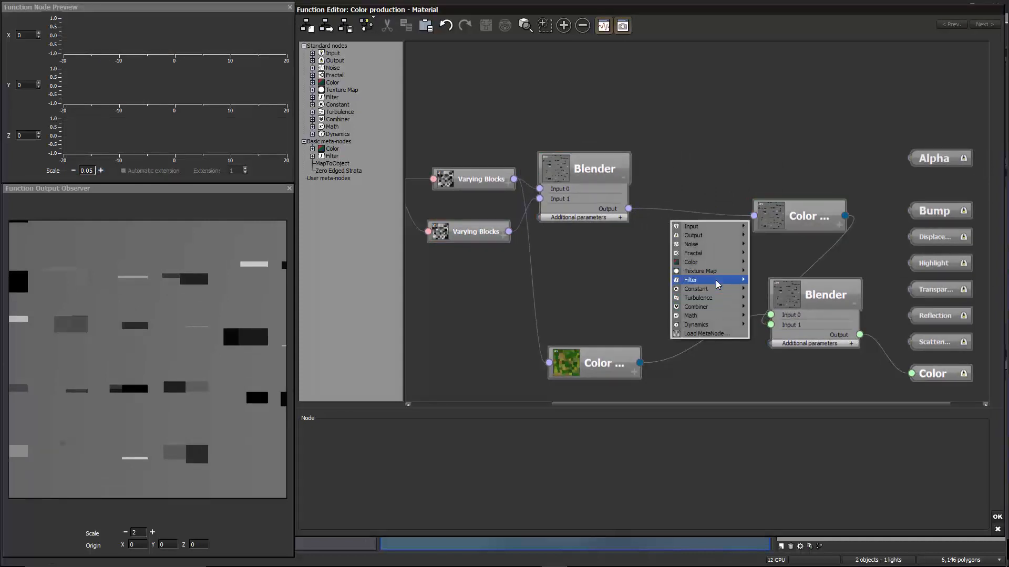
mouse_move(699, 280)
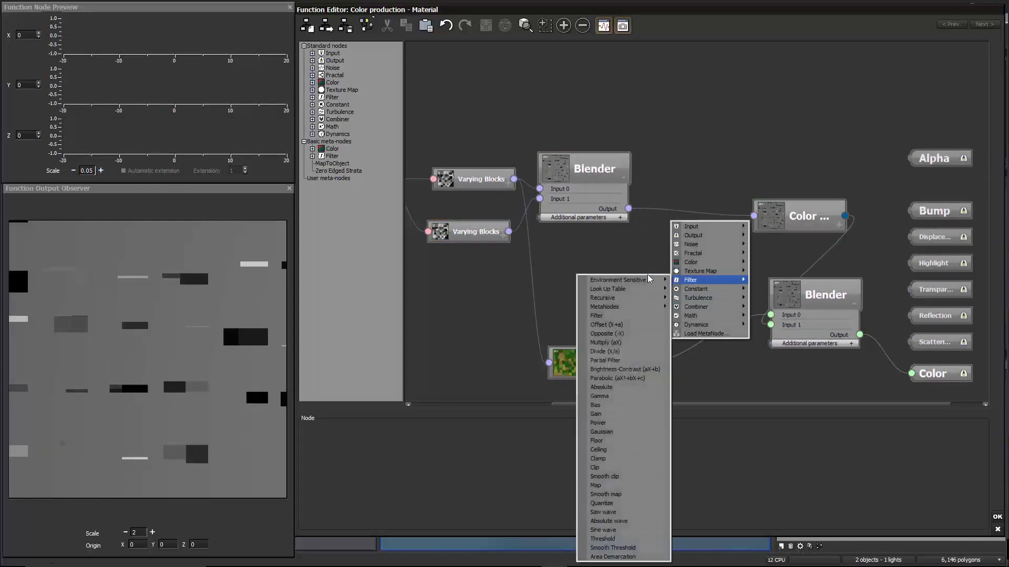
click(633, 315)
drag(637, 211, 629, 209)
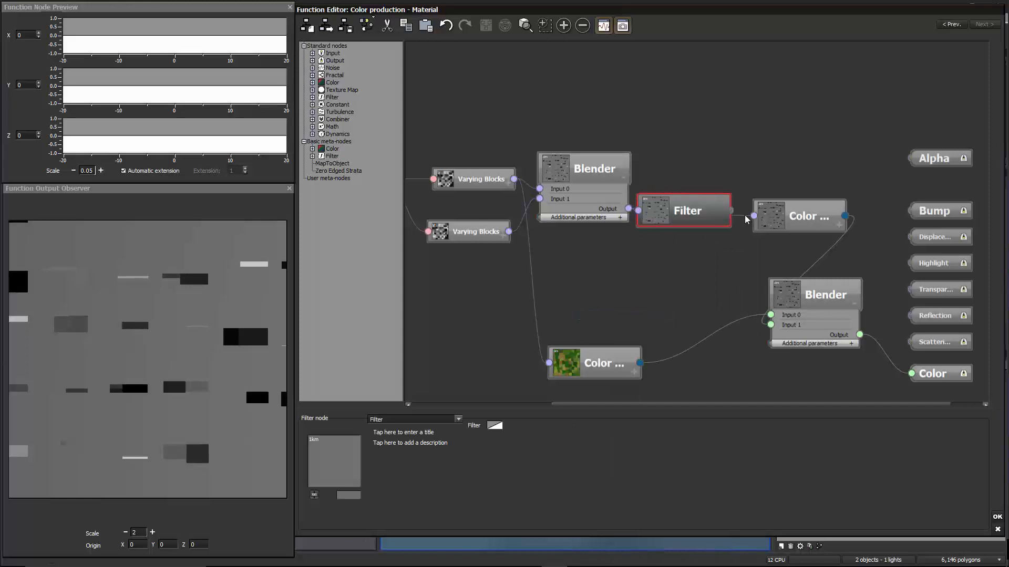
drag(754, 216, 729, 211)
click(699, 204)
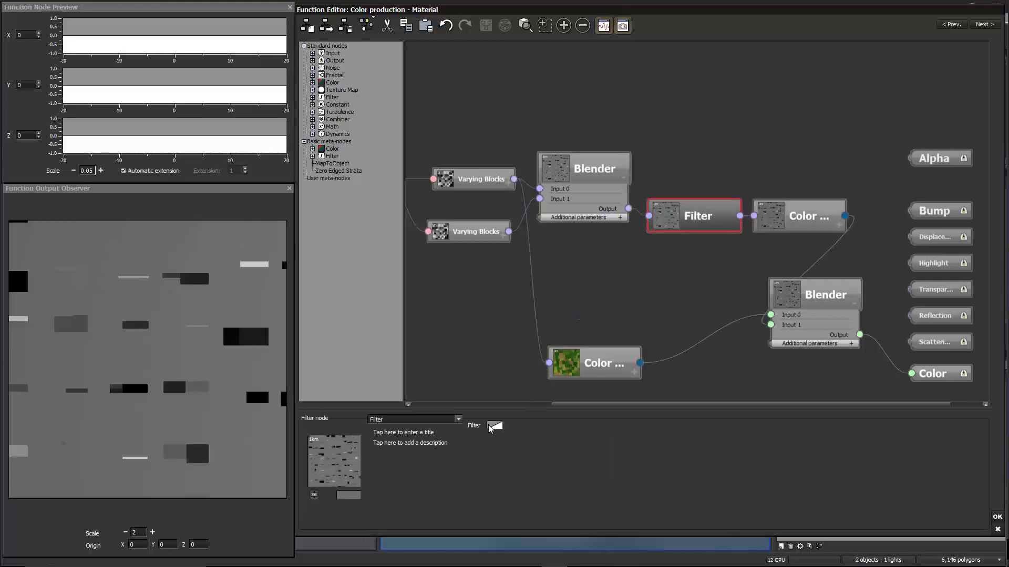
Step: Open the new Filter node's curve for editing and add a middle keypoint at X 0, Y 0
double_click(699, 203)
click(642, 291)
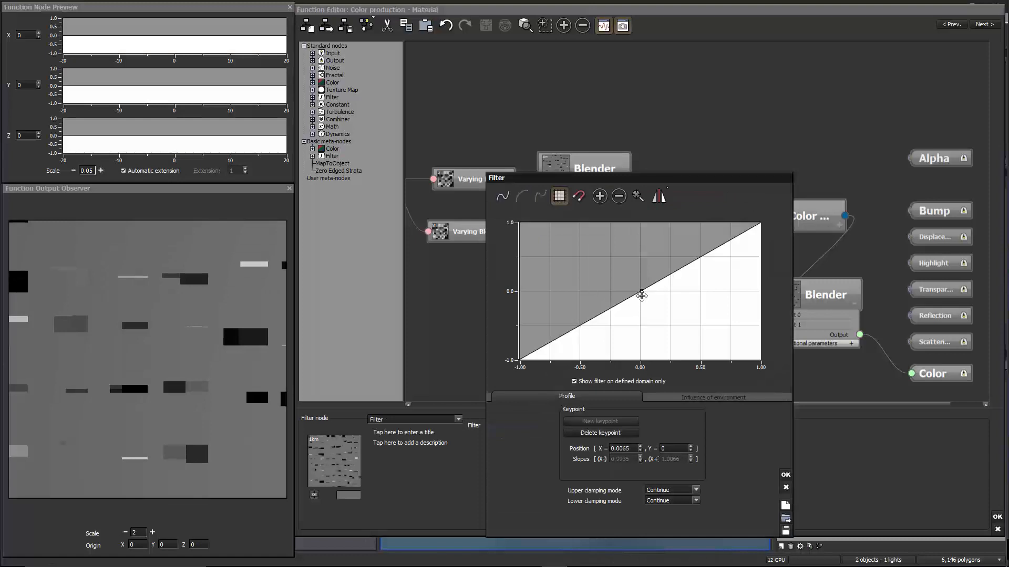
click(628, 450)
text(0)
key(Return)
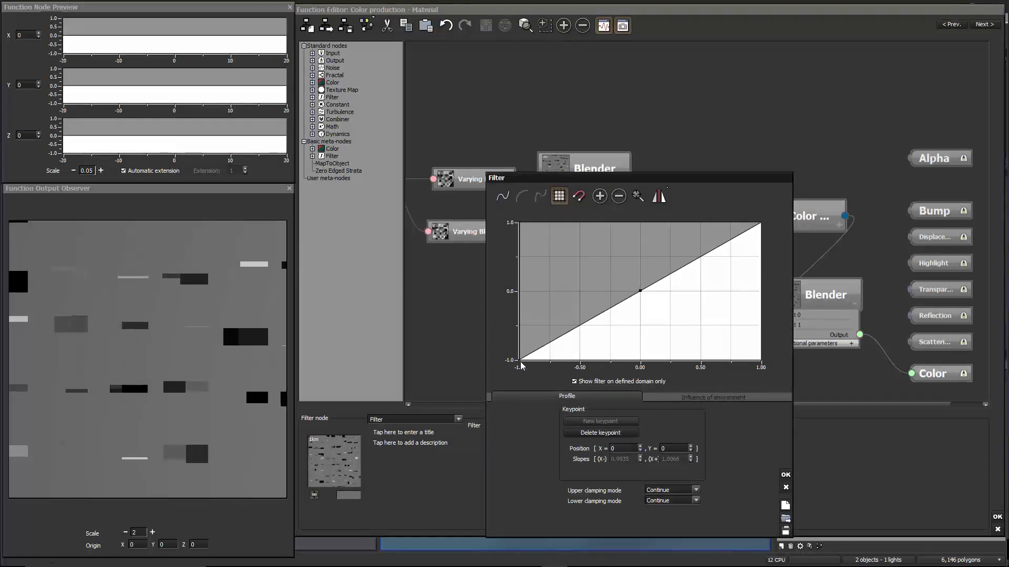
Step: Raise the filter curve's starting keypoint to X -1, Y 1 so the negative side mirrors the positive side
drag(520, 362, 535, 254)
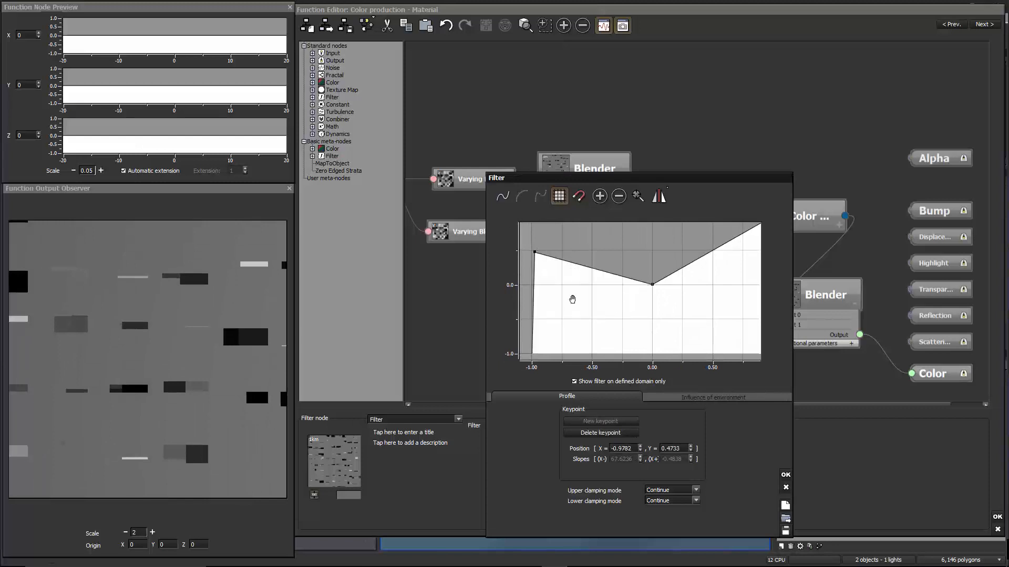
drag(572, 299, 570, 343)
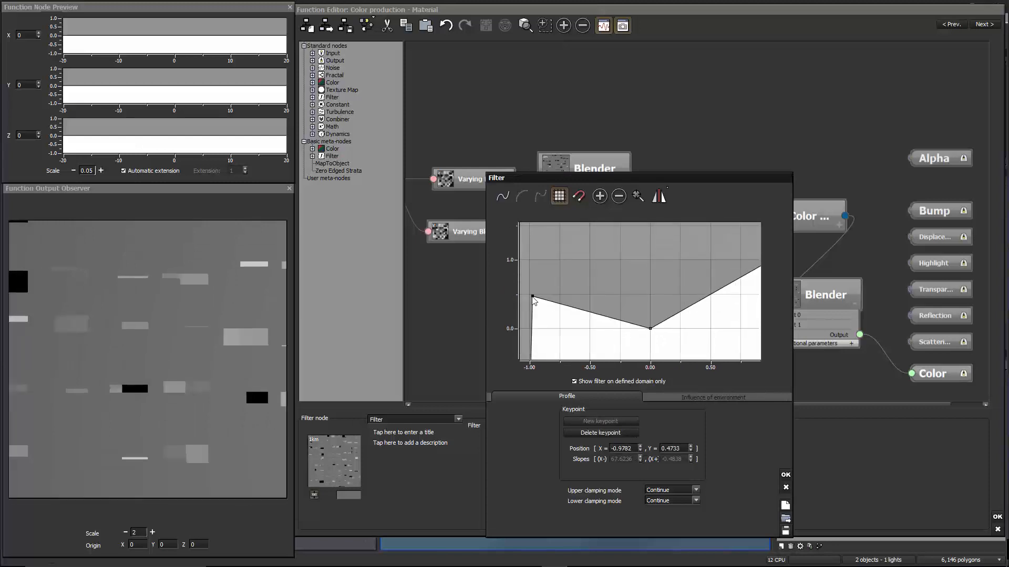
drag(533, 297, 520, 260)
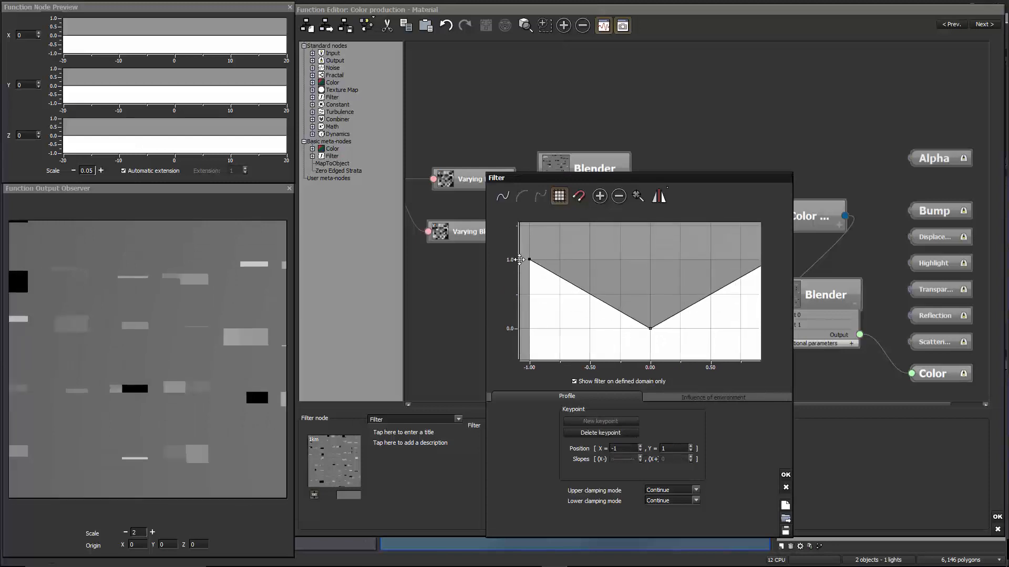
Step: Narrow the filter curve's V with keypoints at Y 1 near X -0.13 and X 0.16, and accept the curve
click(626, 259)
drag(687, 282, 641, 281)
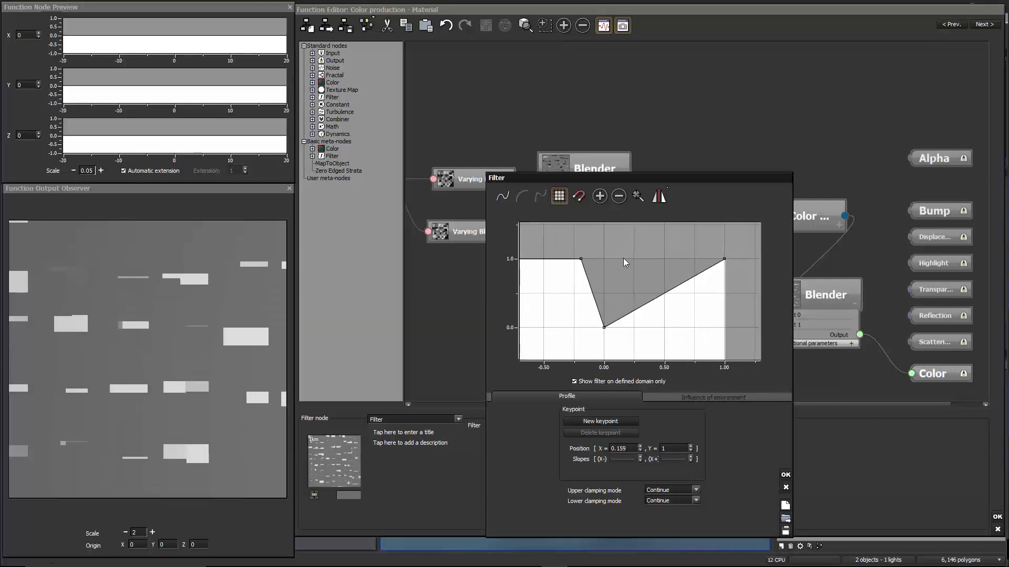
click(623, 259)
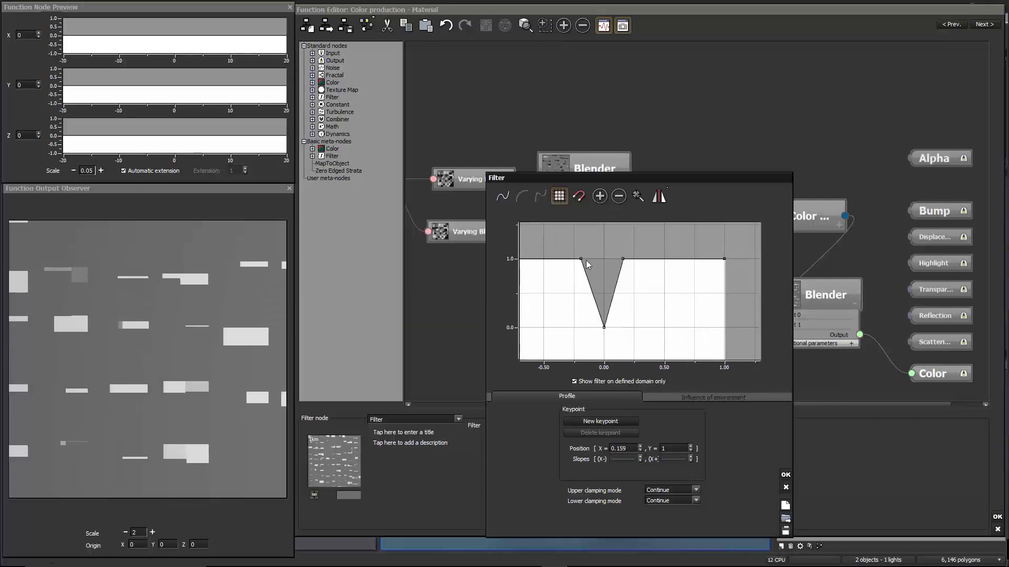
drag(580, 260, 588, 258)
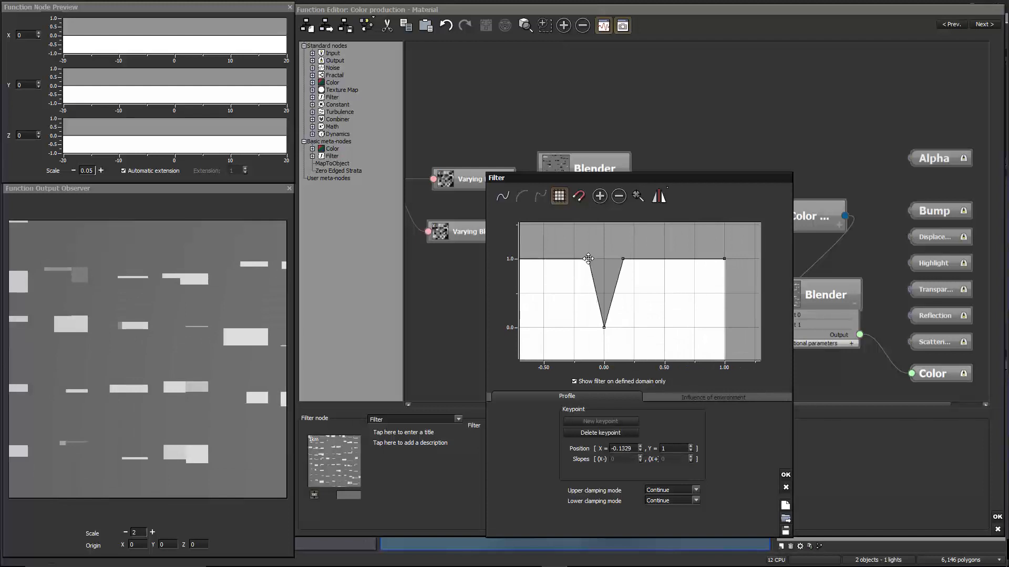
click(785, 474)
Step: Move the grayscale color map farther from the Filter node and set the output preview scale to 1
drag(671, 277, 615, 252)
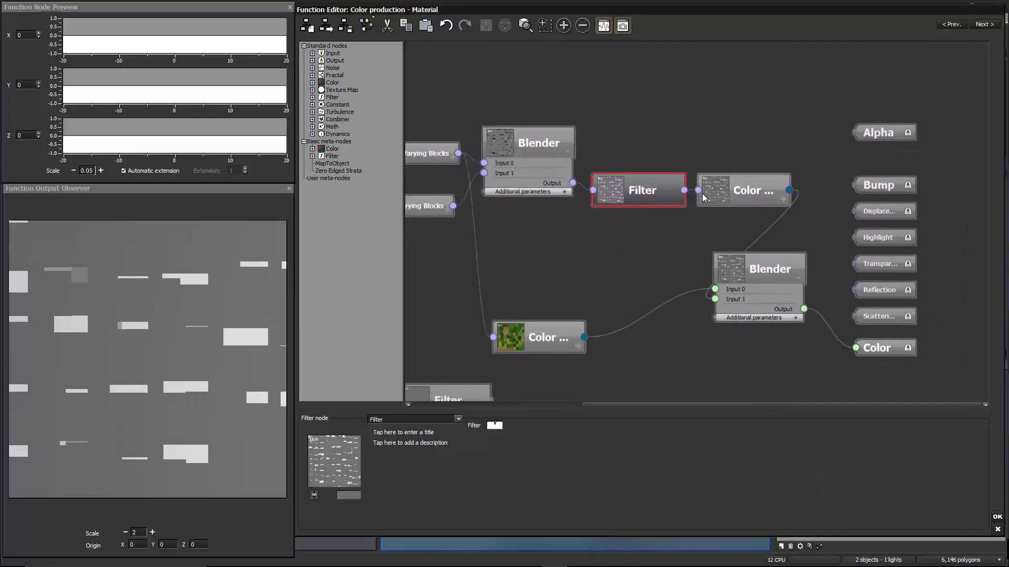
drag(718, 191, 791, 191)
drag(686, 213, 650, 219)
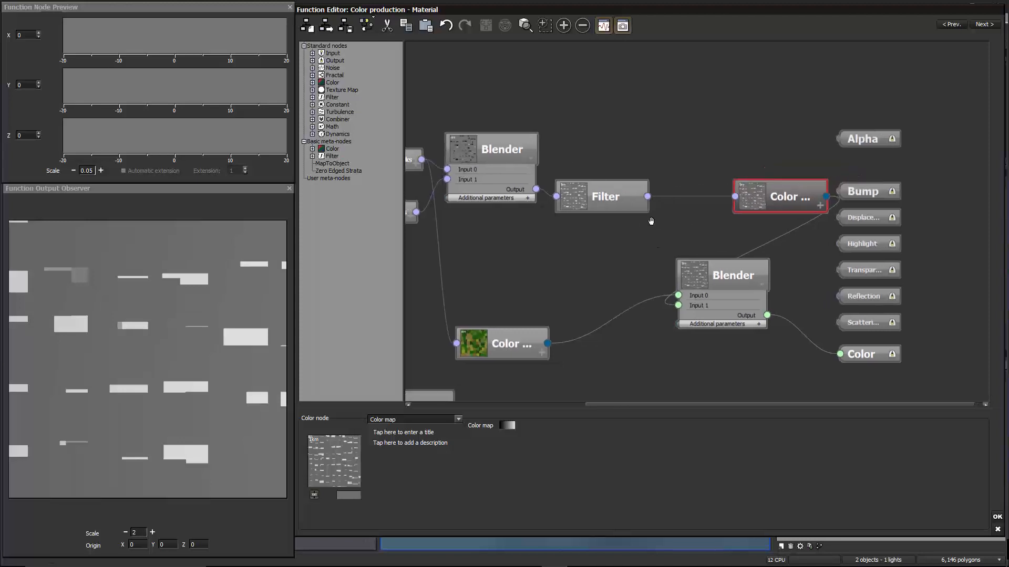
click(153, 532)
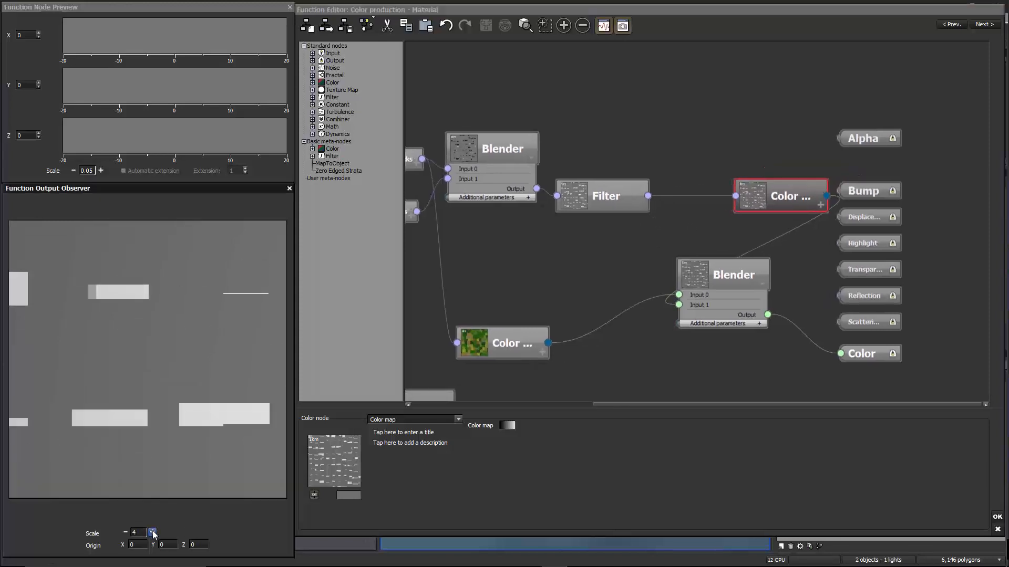
click(125, 532)
Step: Try feeding both Varying Blocks nodes directly from the Position input, and restore their connections from the projection node
drag(628, 246, 620, 256)
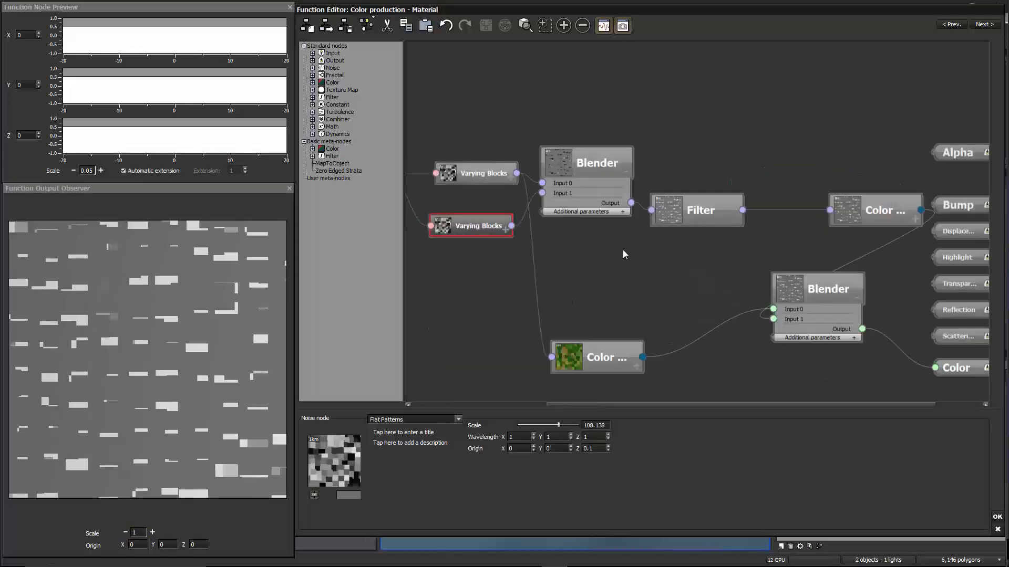
drag(623, 245, 829, 248)
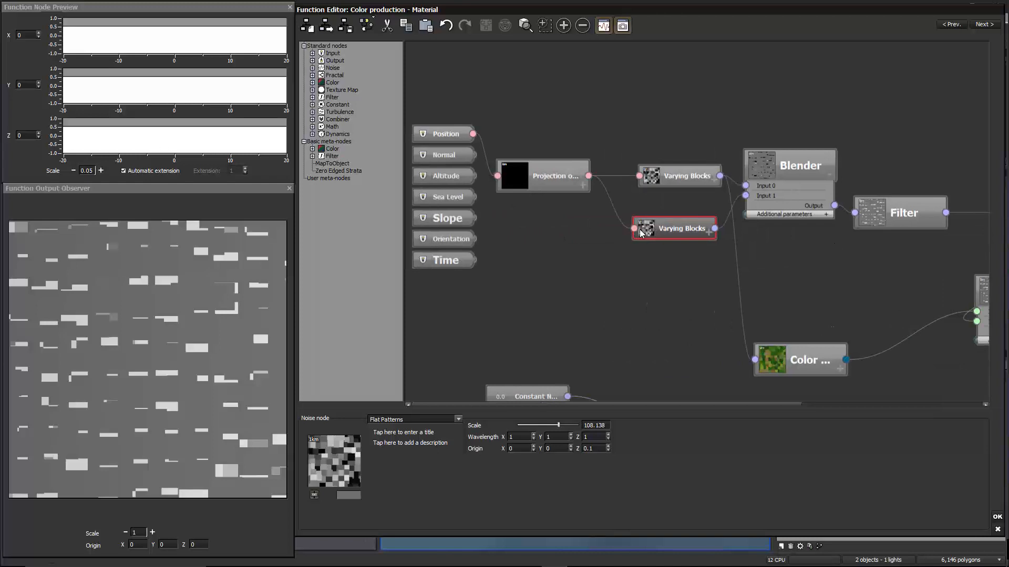
drag(641, 234, 464, 135)
drag(638, 176, 455, 136)
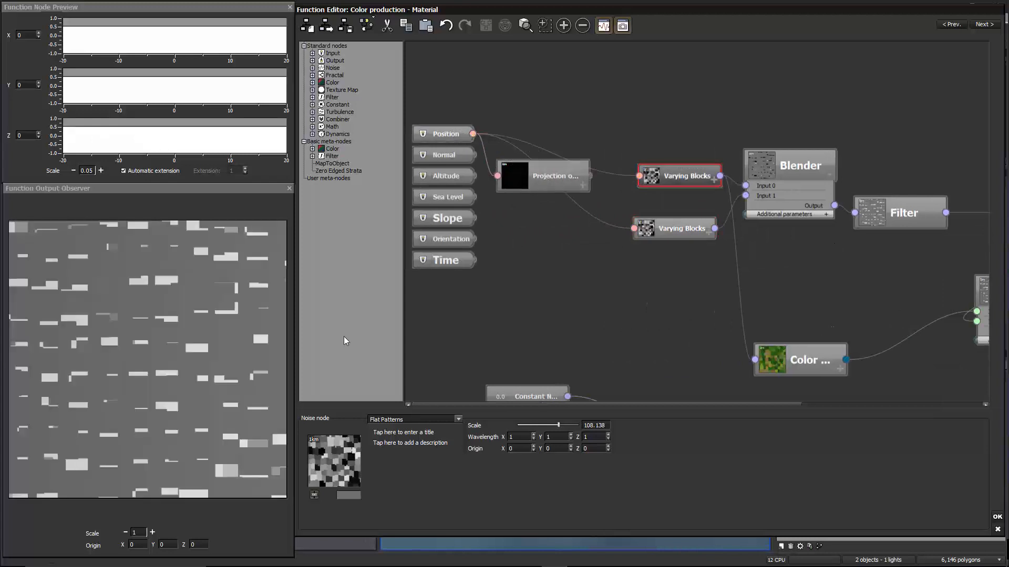
click(152, 532)
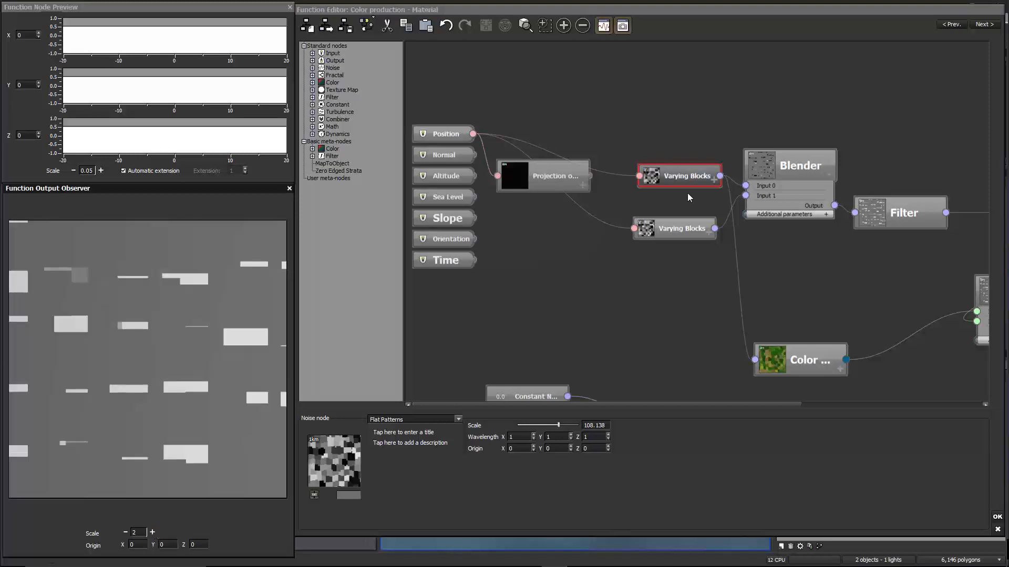
drag(589, 175, 634, 228)
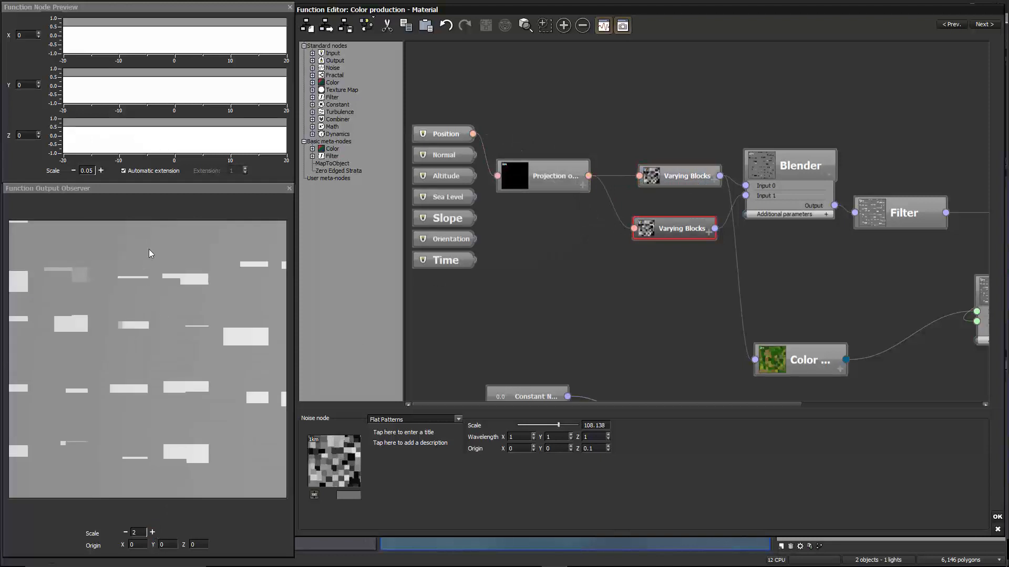
Step: Try a Z origin of -0.1 on the Varying Blocks node feeding Input 1, viewing the output at scale 1
drag(613, 270, 419, 286)
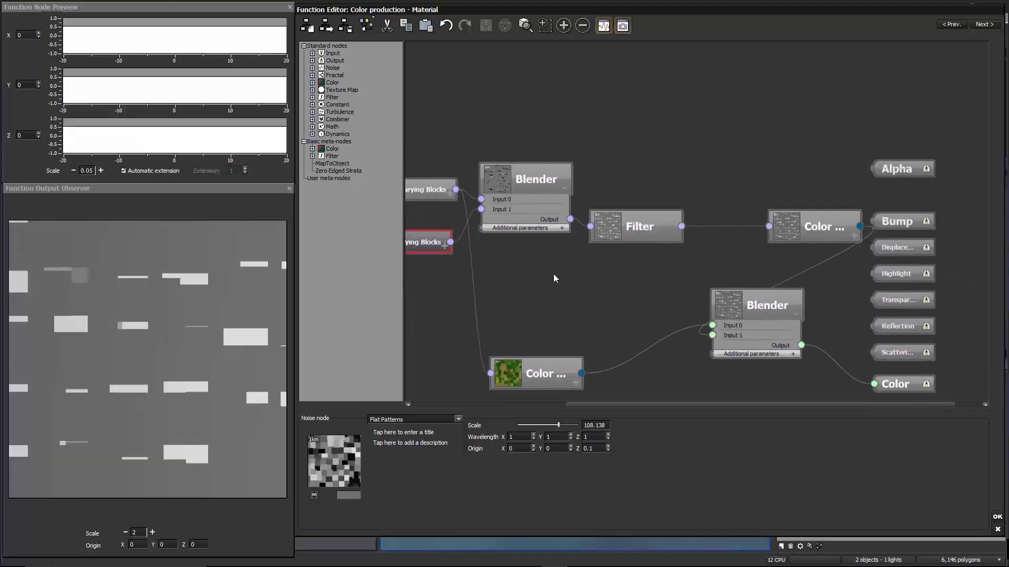
click(511, 171)
drag(513, 281, 624, 274)
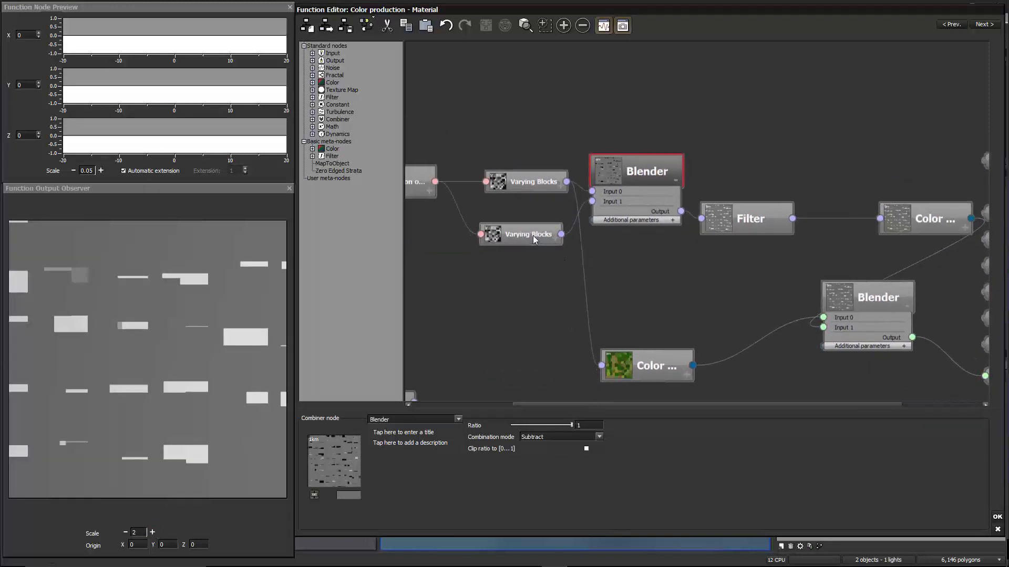
click(533, 235)
double_click(599, 451)
text(-)
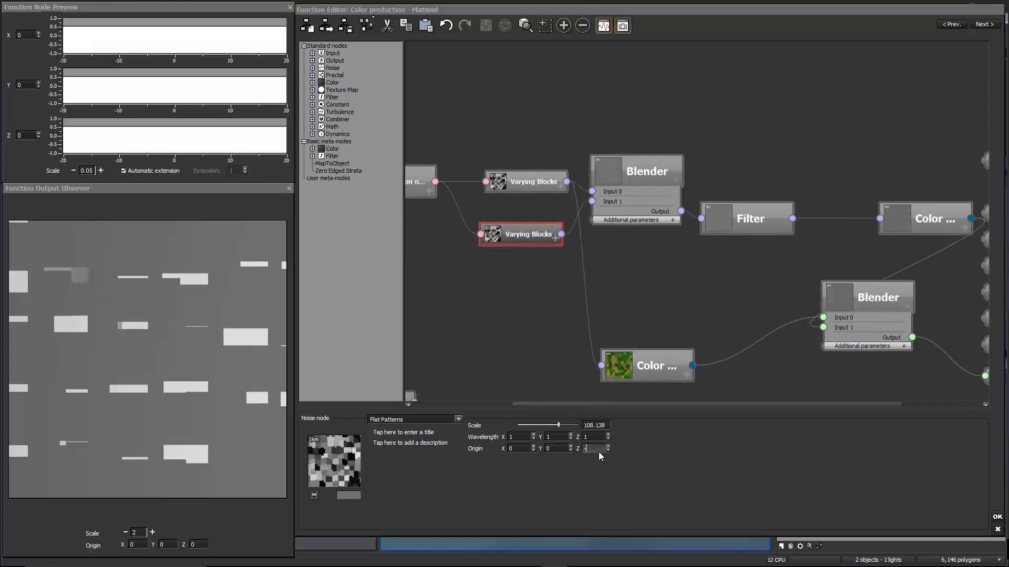
text(0.1)
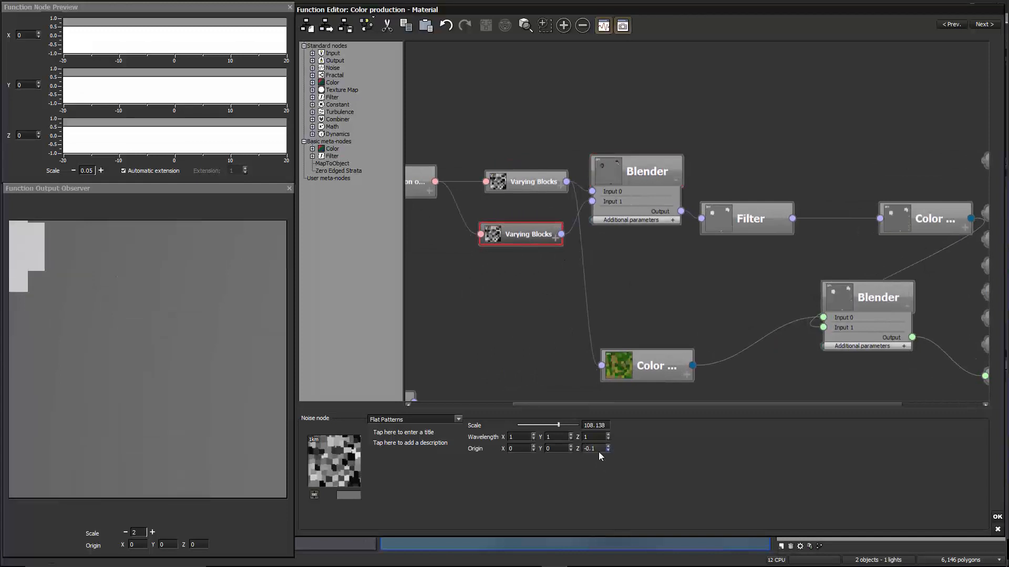
click(127, 532)
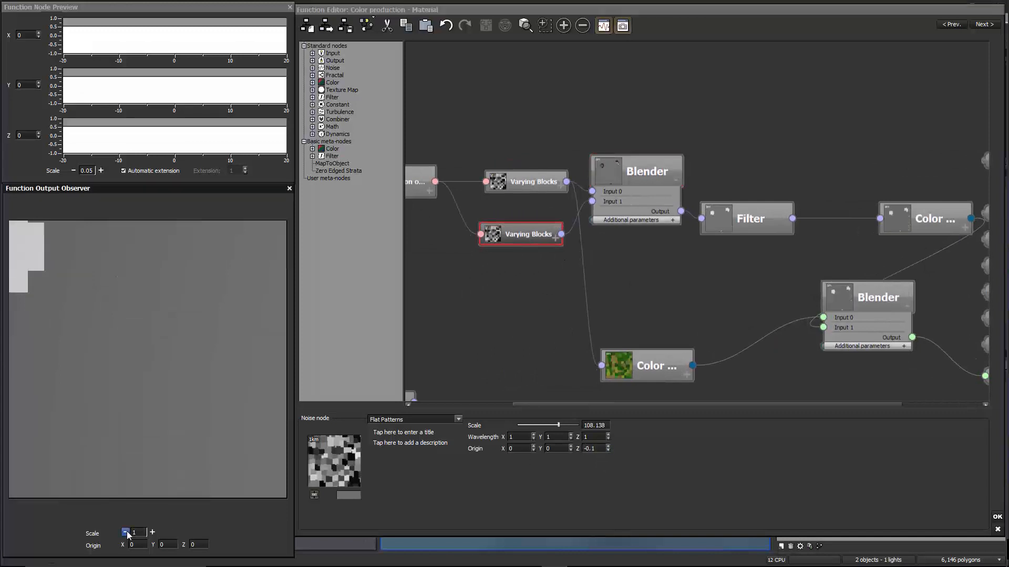
Step: Set the Z origin of the Varying Blocks node feeding Input 1 to 0 and the output preview scale to 0.5
click(594, 449)
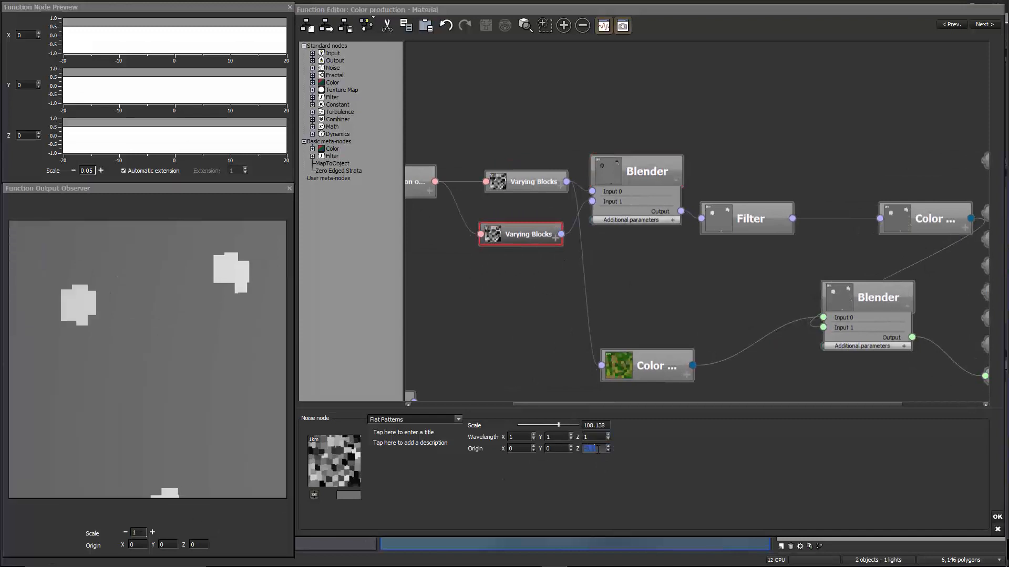
text(0)
key(Return)
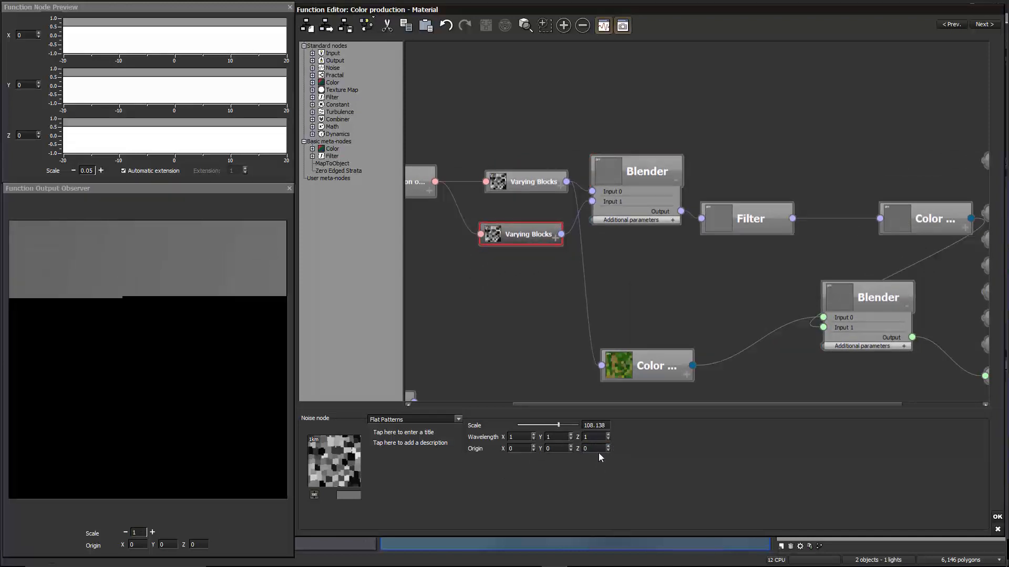
click(125, 533)
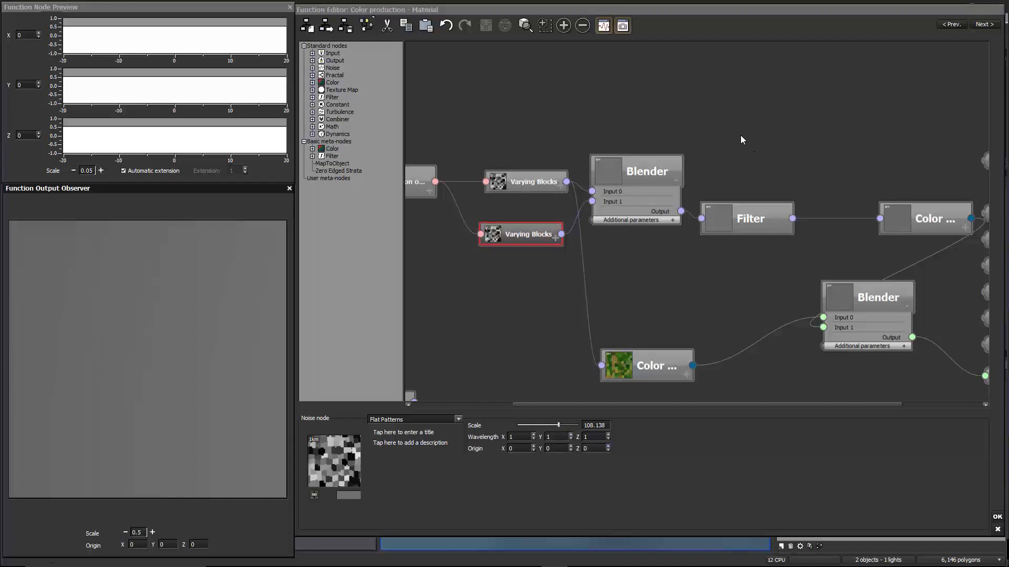
Step: Try Z origins of 0.1, 0.05 and 0.01 on the Varying Blocks node feeding Input 1
click(594, 448)
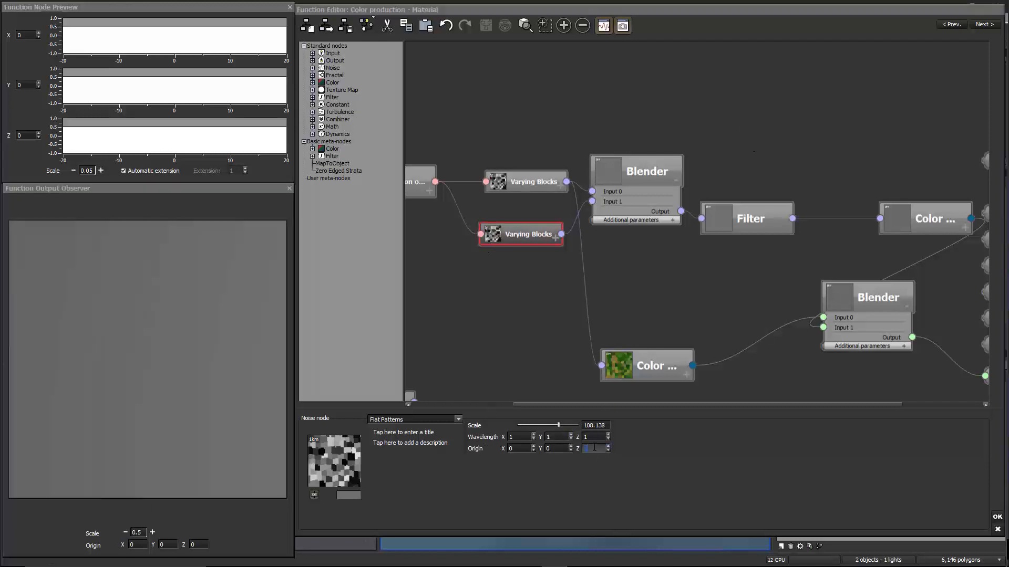
text(.1)
key(Return)
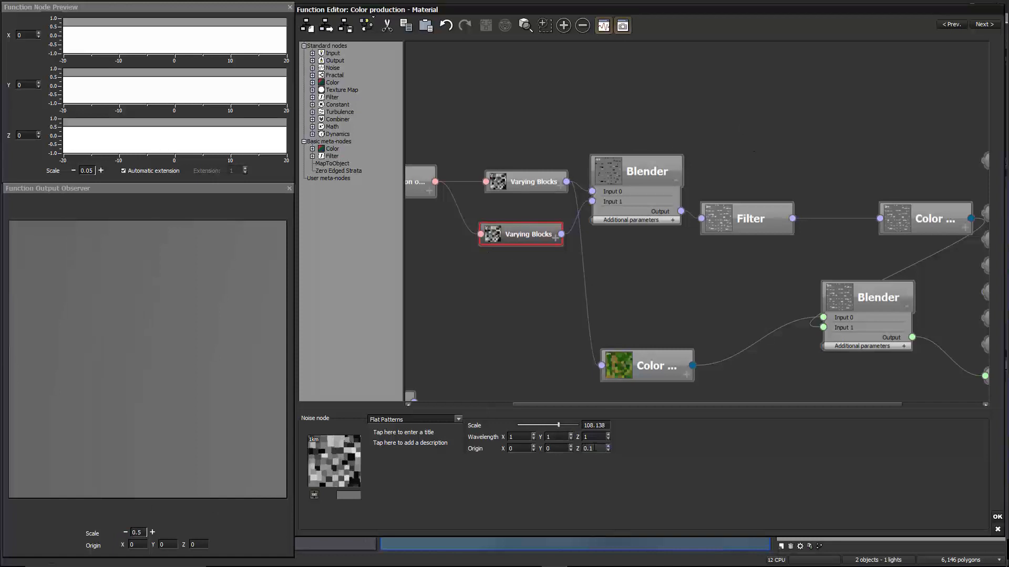
click(596, 450)
text(.)
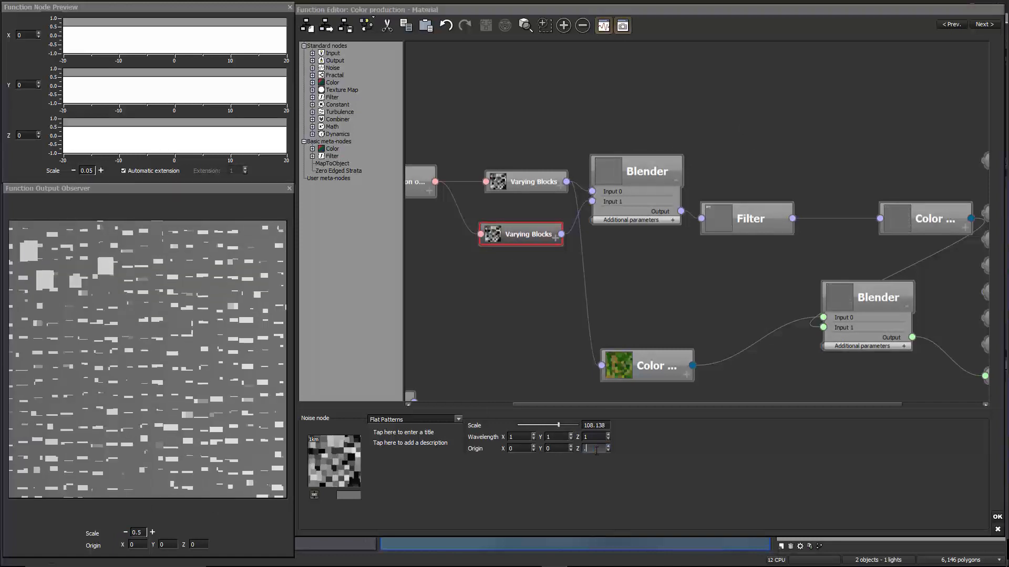
text(05)
key(Return)
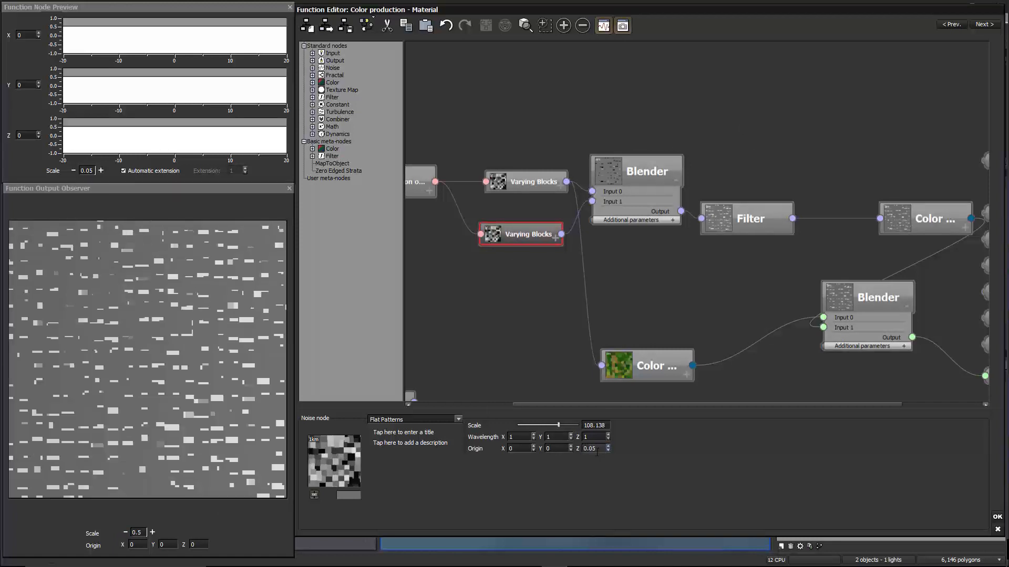
click(602, 447)
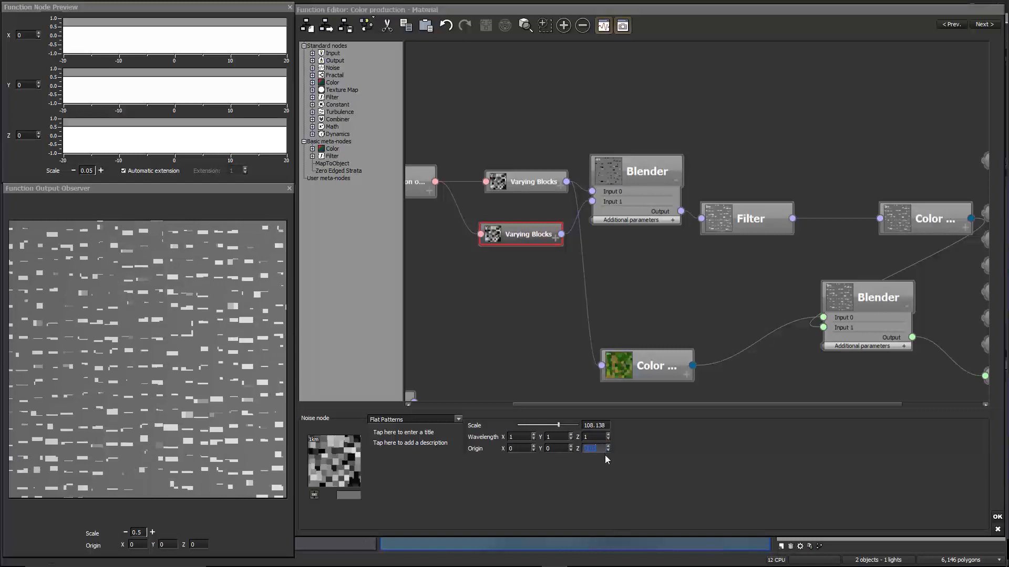
text(0.01)
key(Return)
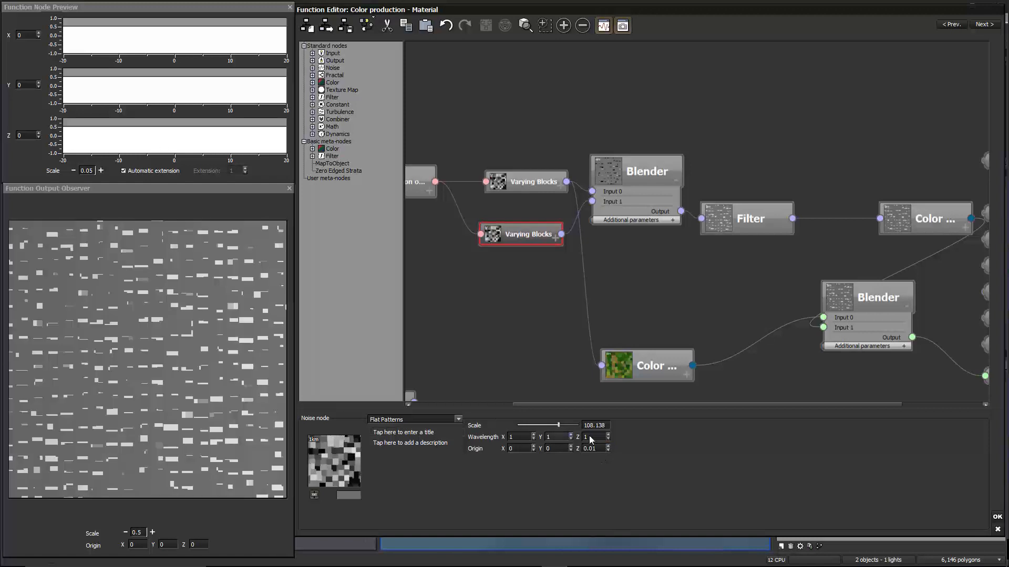
Step: Enlarge the output preview scale to 2 and try Z origins of 0 and 1 on the lower Varying Blocks node
click(152, 532)
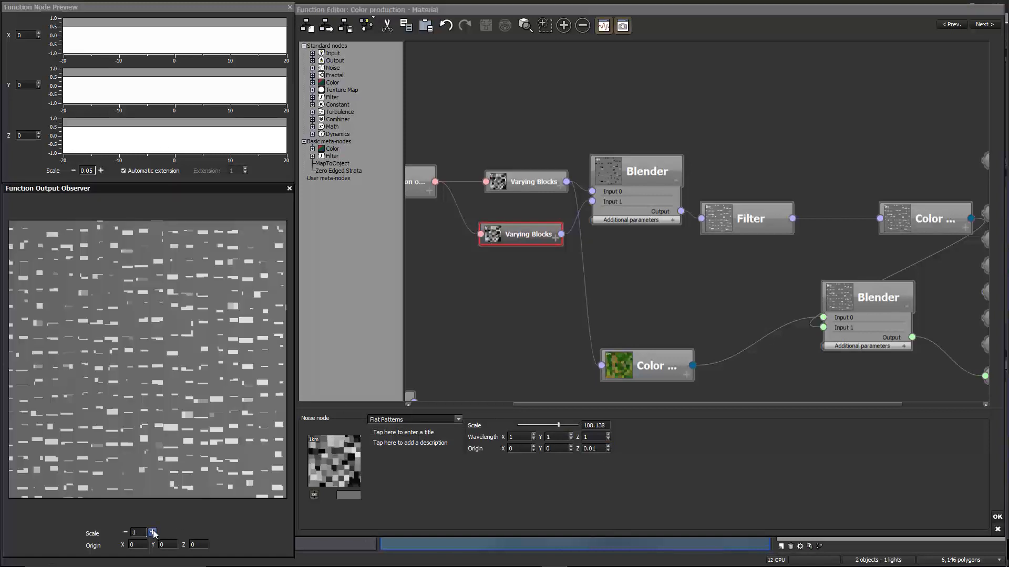
click(152, 532)
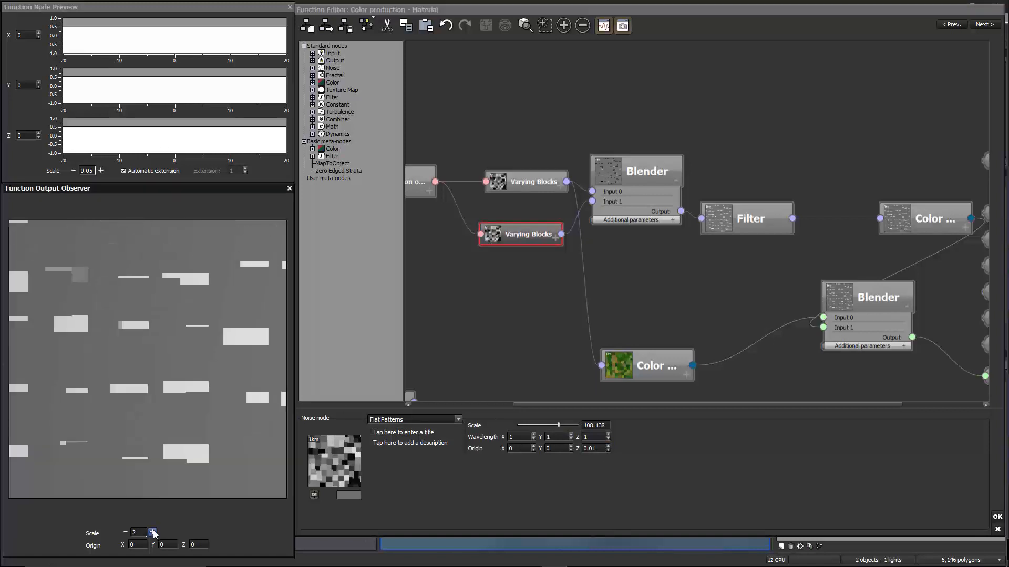
double_click(593, 449)
text(.0)
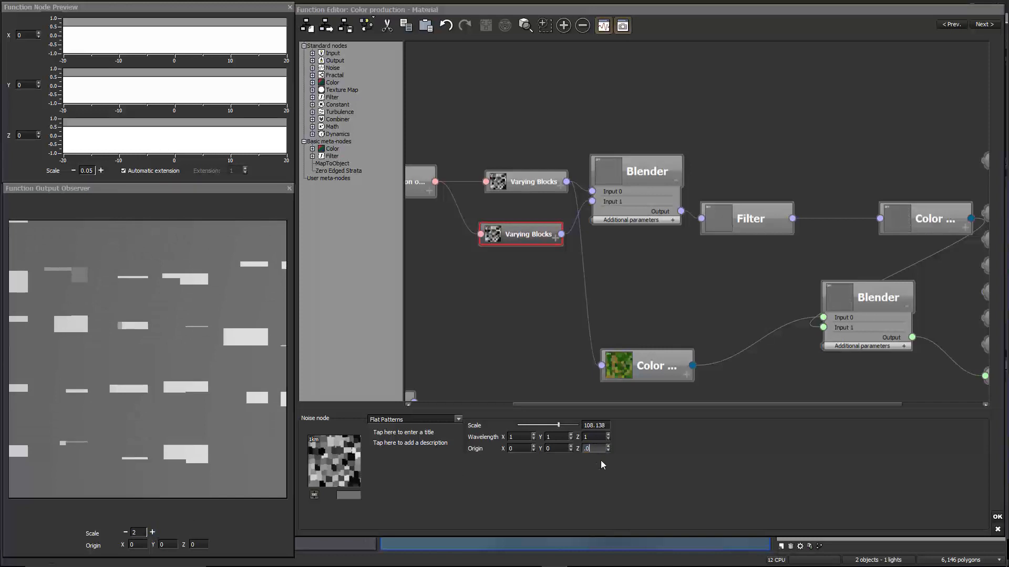
key(Return)
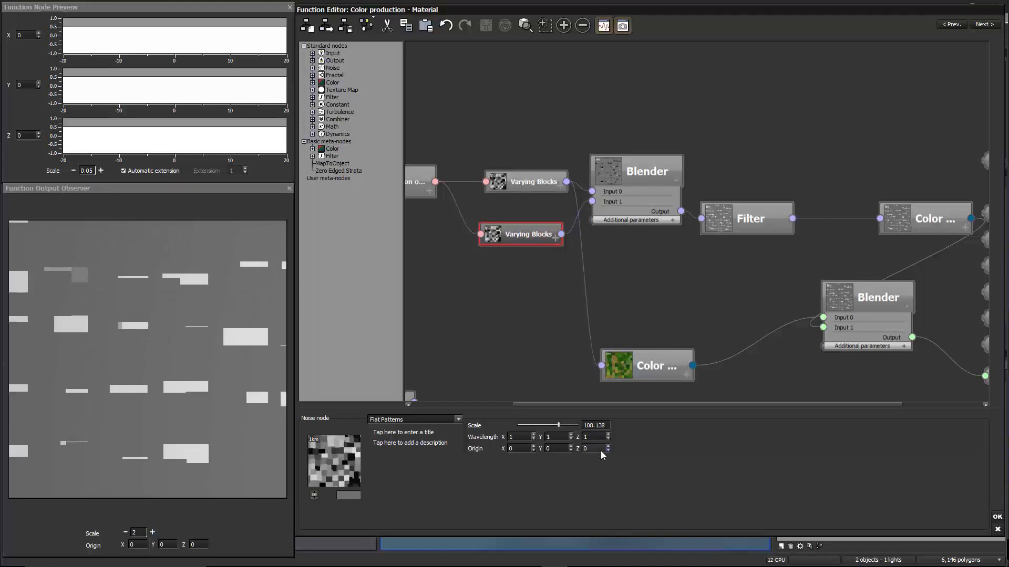
double_click(601, 450)
text(1)
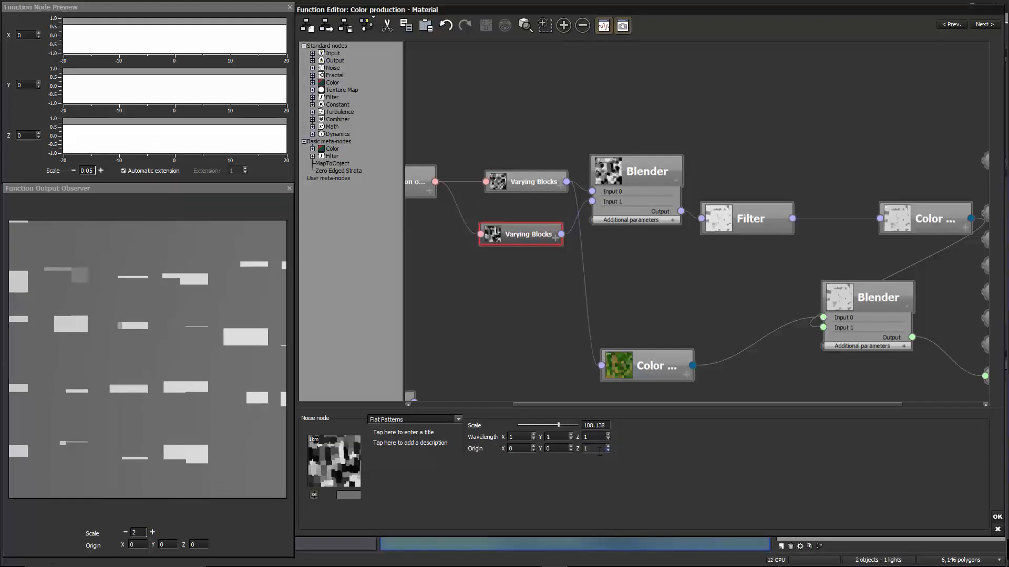
Step: Set the Z origin of the Varying Blocks node feeding Input 1 to 0.1
double_click(597, 450)
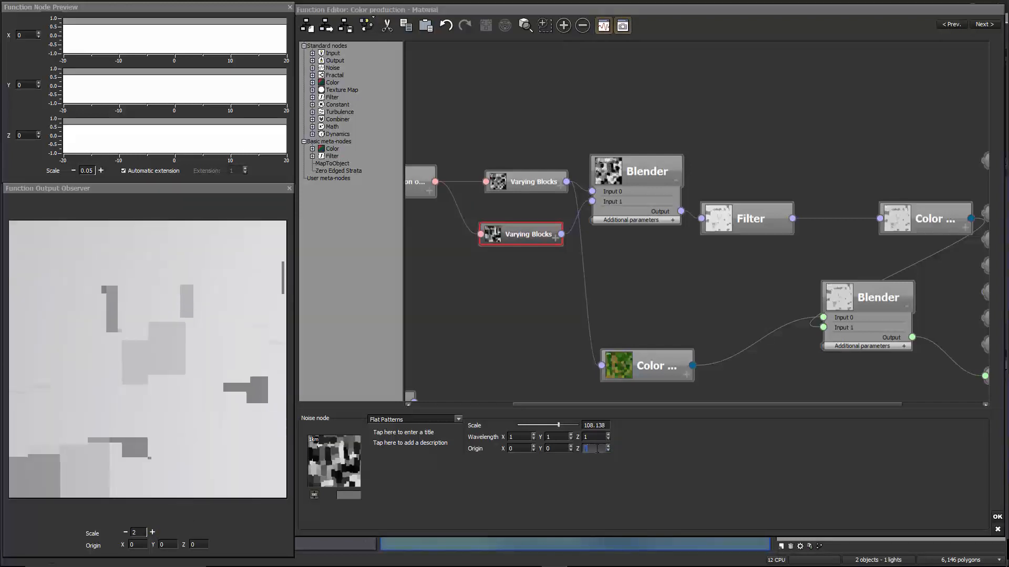
text(.1)
key(Return)
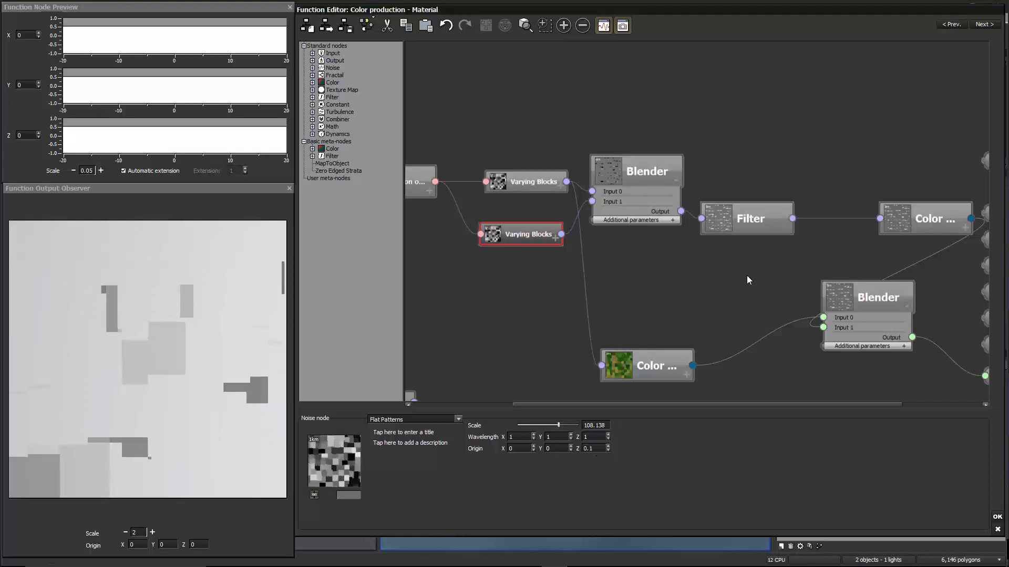
Step: Rearrange the grayscale color map and the final Blender to leave room after the Filter node
middle_drag(841, 187, 591, 164)
drag(686, 205, 617, 201)
middle_drag(670, 216, 686, 194)
drag(642, 240, 810, 261)
drag(653, 173, 758, 175)
click(622, 188)
Step: Add a Map filter node between the Filter node and the grayscale color map, and align it with them
right_click(616, 185)
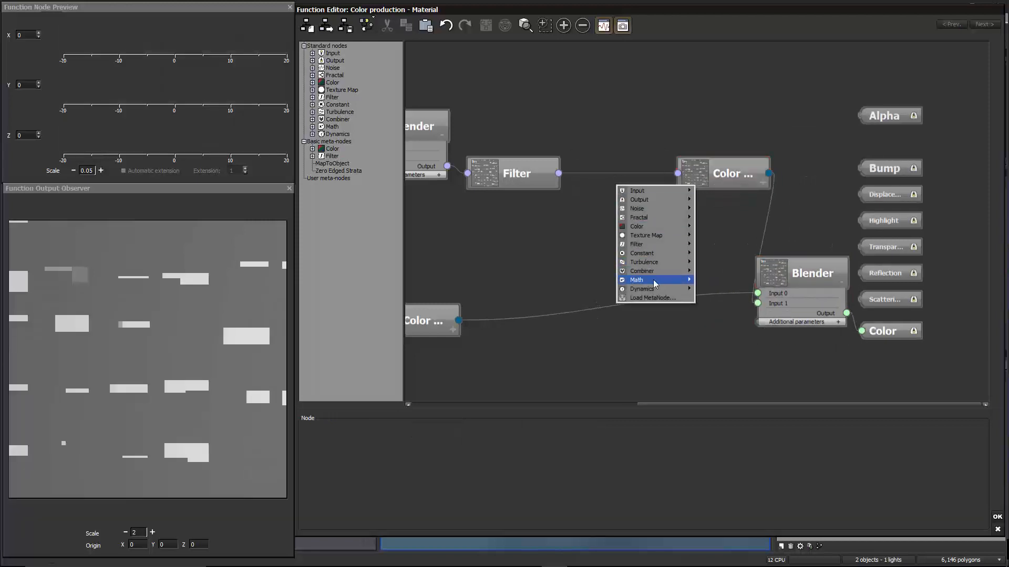
mouse_move(654, 284)
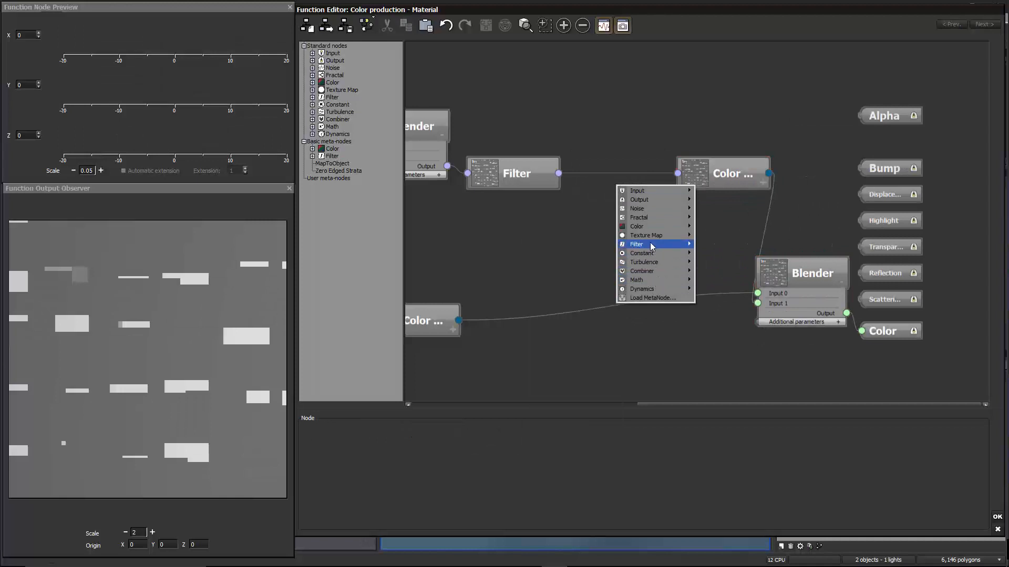
mouse_move(651, 245)
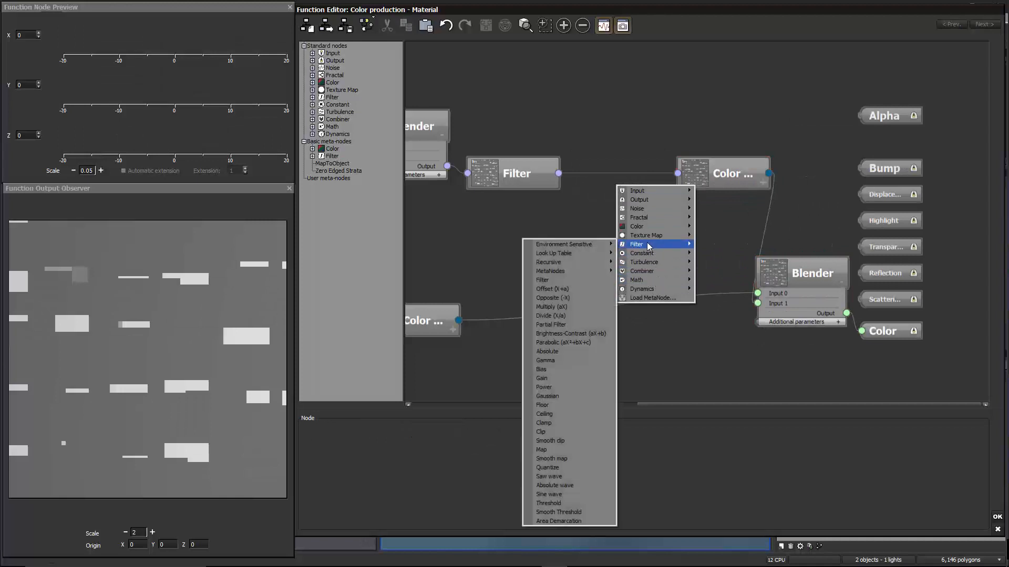
click(585, 450)
drag(587, 178, 547, 171)
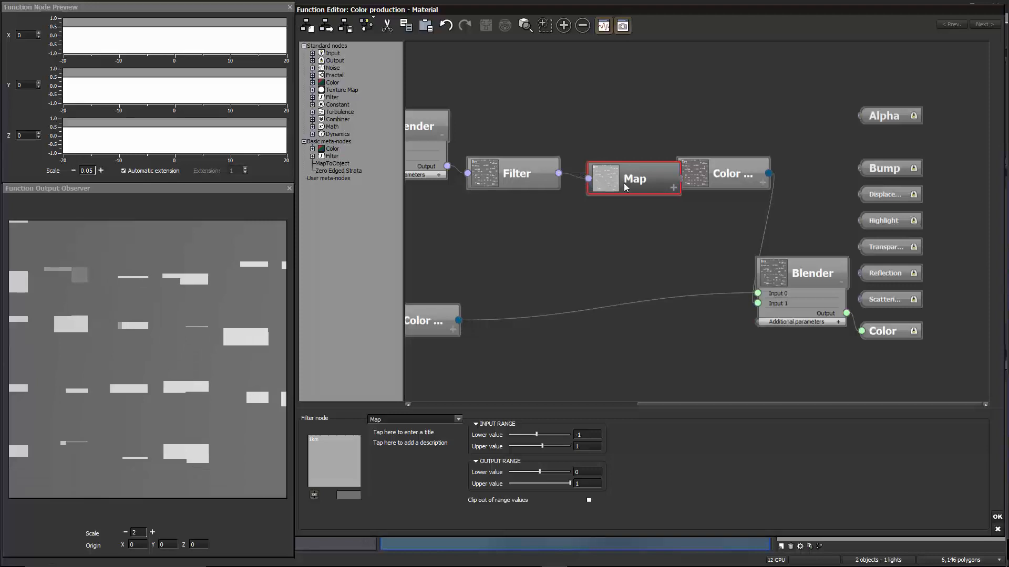
drag(626, 185, 605, 211)
drag(677, 174, 640, 169)
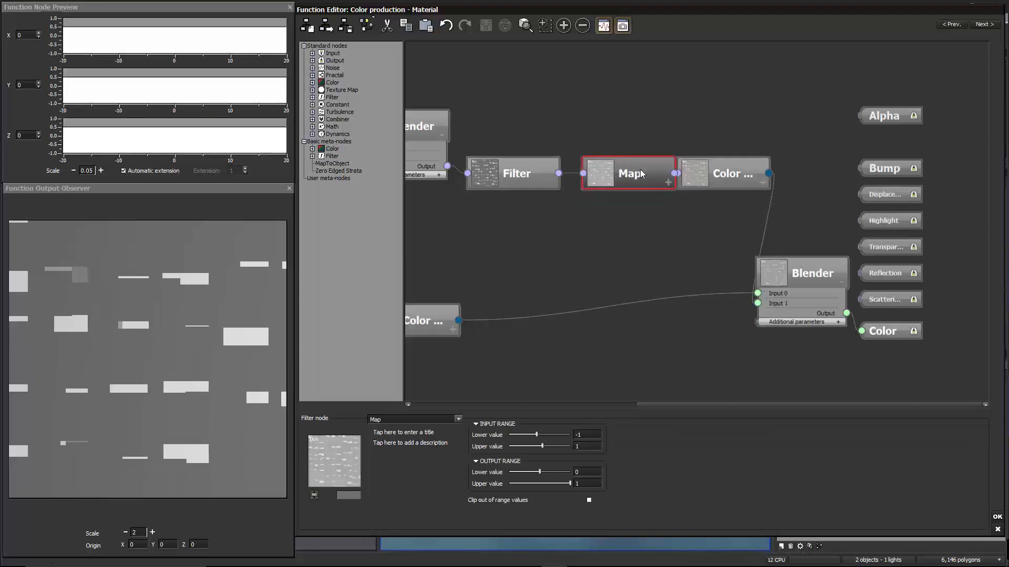
Step: Set the Map node's input range lower value to 0 and its output range lower value to -1
click(532, 168)
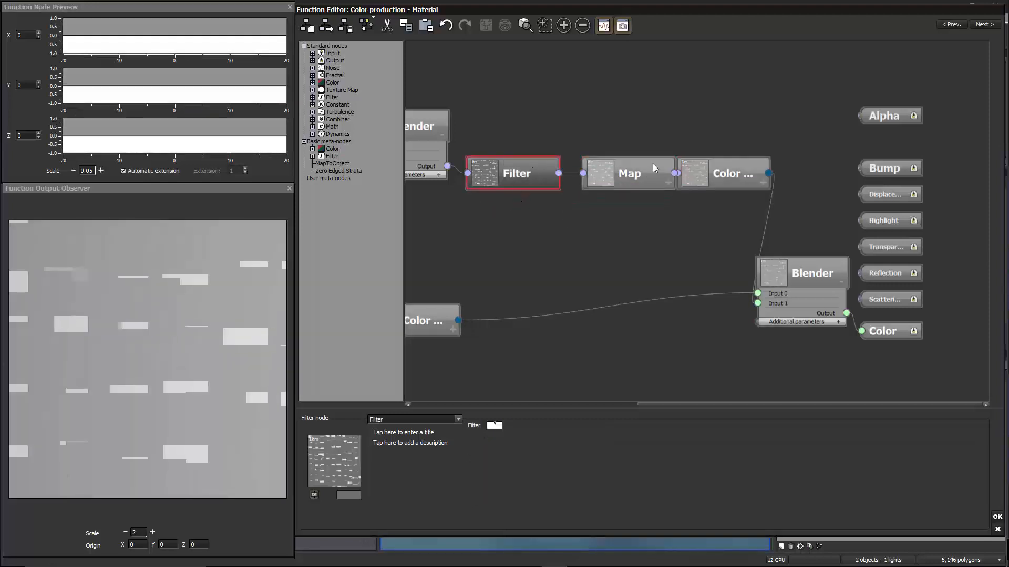
click(640, 175)
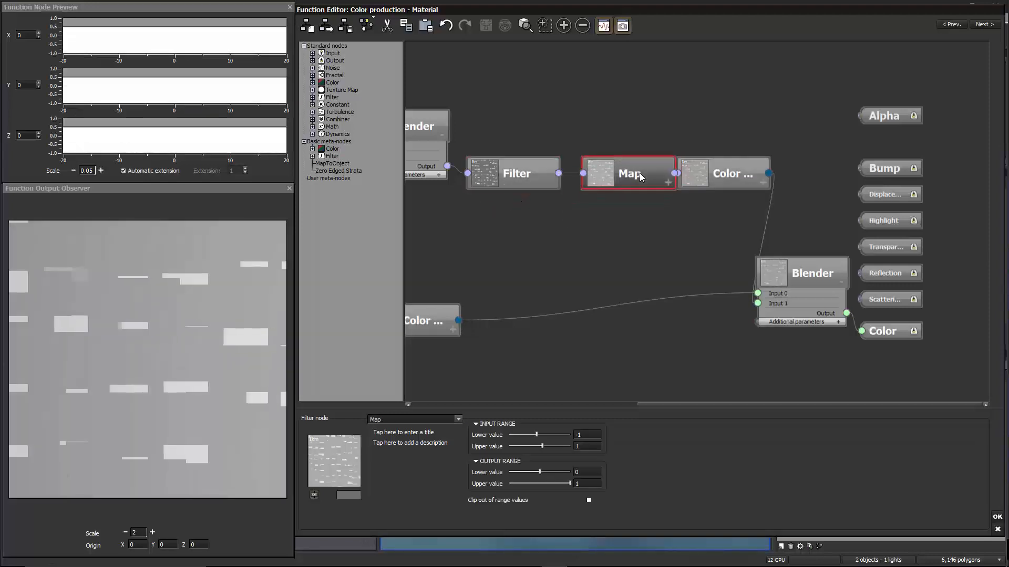
click(589, 434)
text(0)
key(Return)
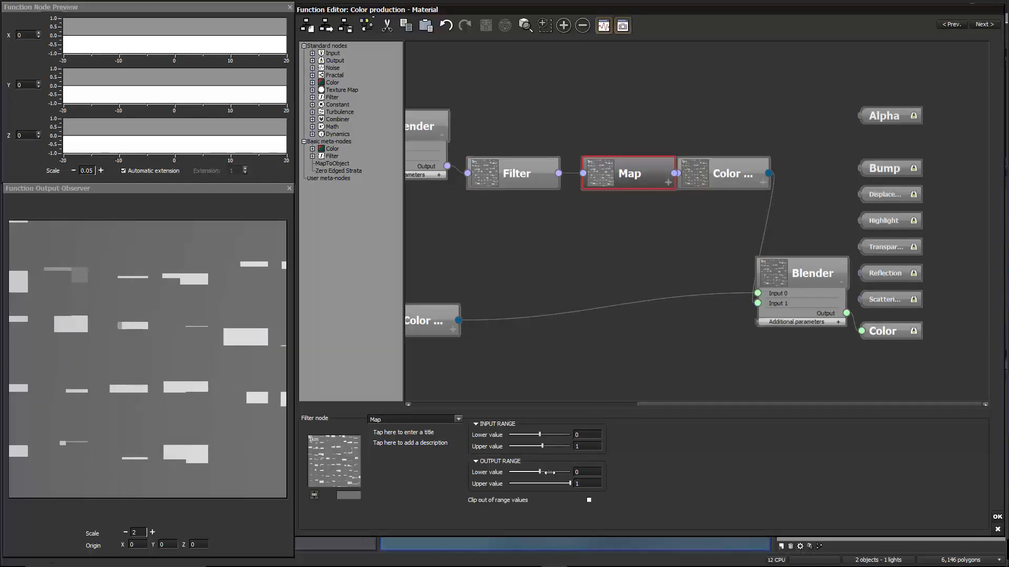
click(587, 472)
text(-1)
key(Return)
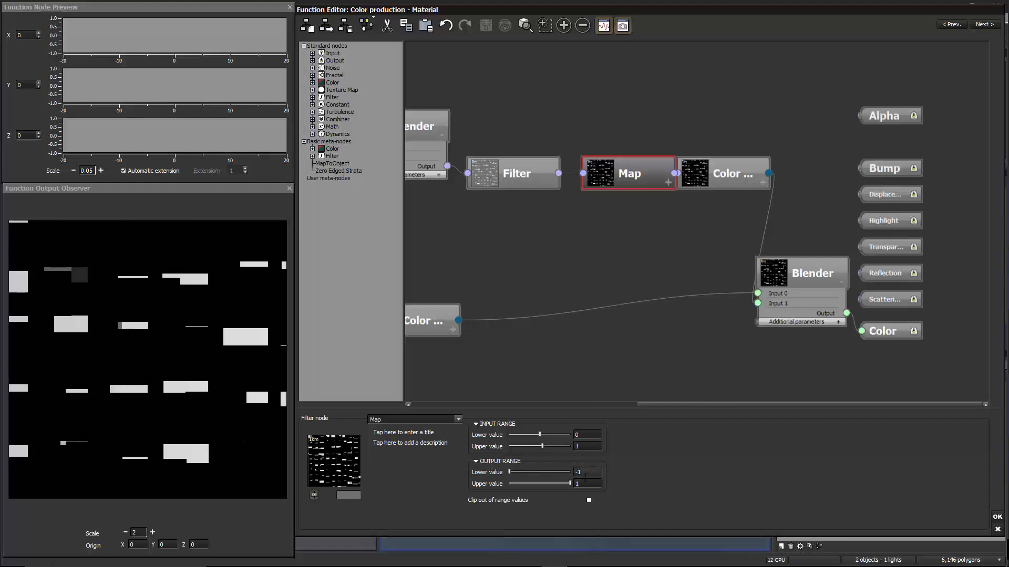
Step: Accept the function and material edits, and examine the terrain pattern from the main camera both close up and farther away
click(996, 518)
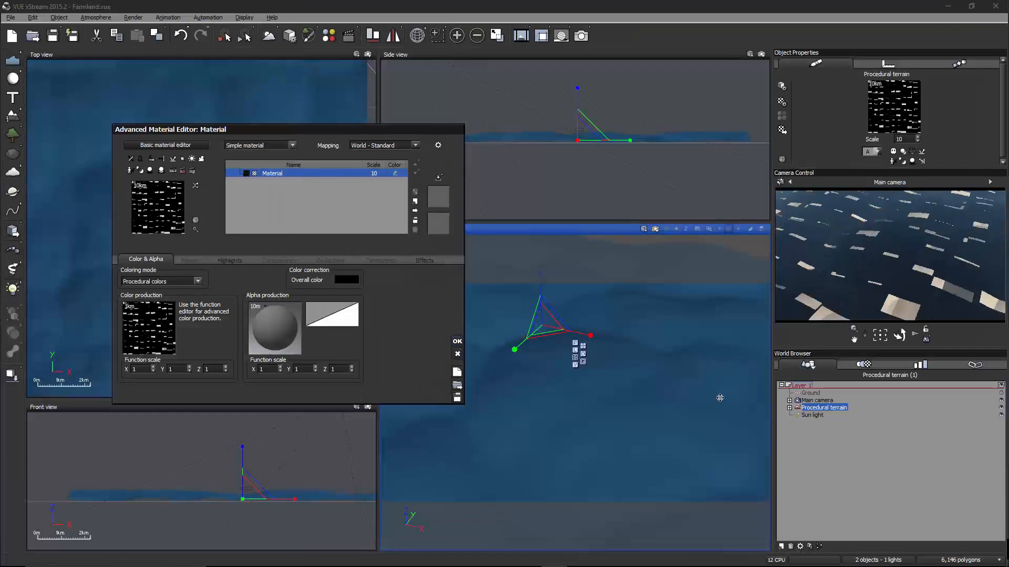
click(457, 344)
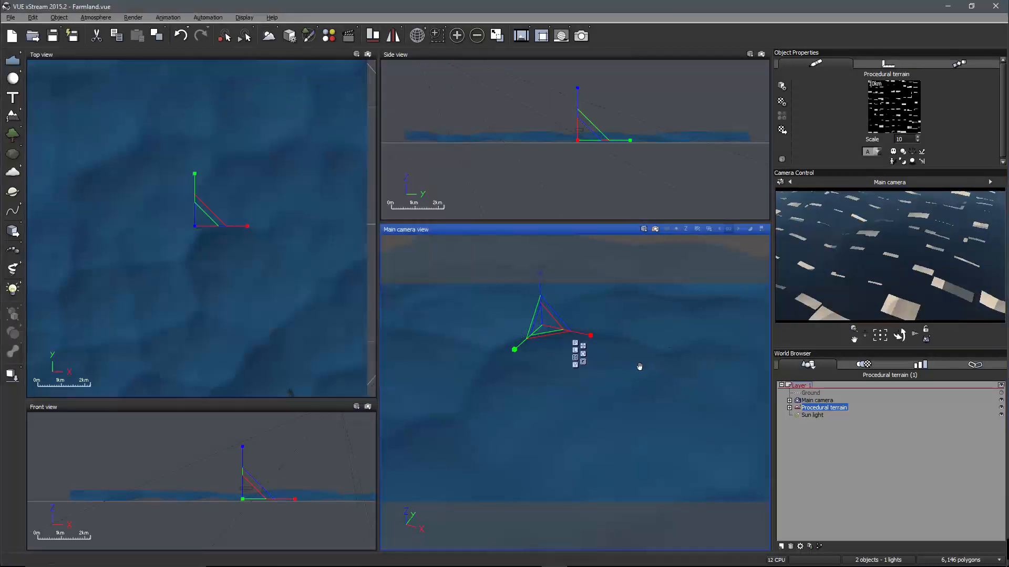
right_drag(639, 367, 691, 344)
scroll(666, 409, up, 5)
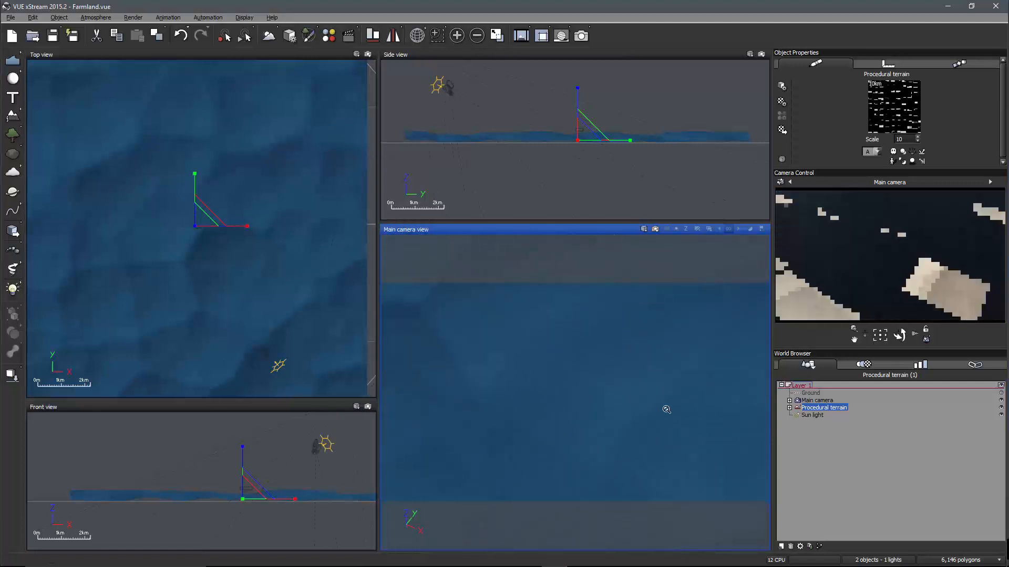
mouse_move(633, 395)
middle_down()
mouse_move(687, 392)
mouse_move(661, 374)
mouse_move(635, 395)
middle_up()
scroll(664, 374, down, 3)
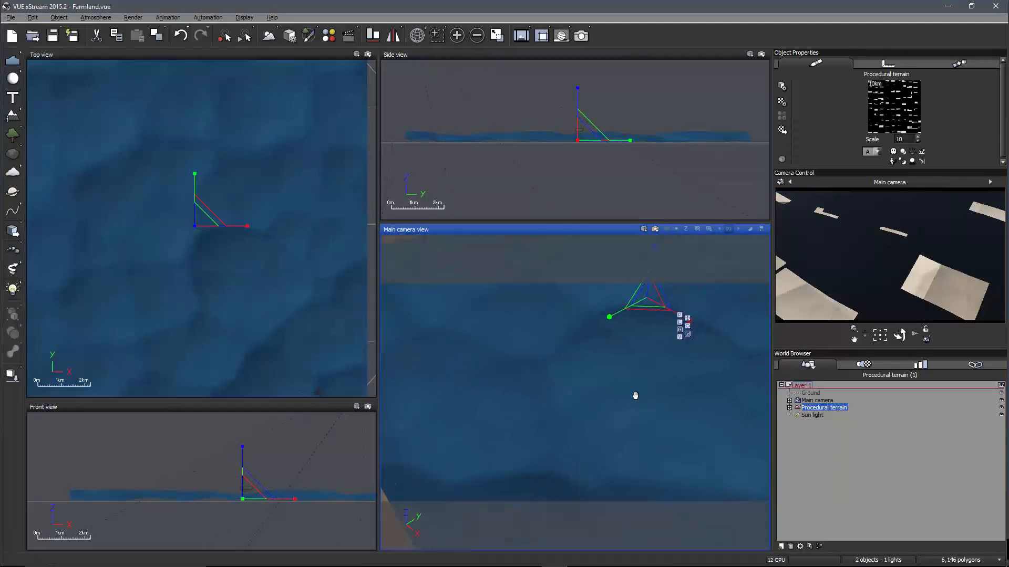
right_drag(635, 395, 629, 397)
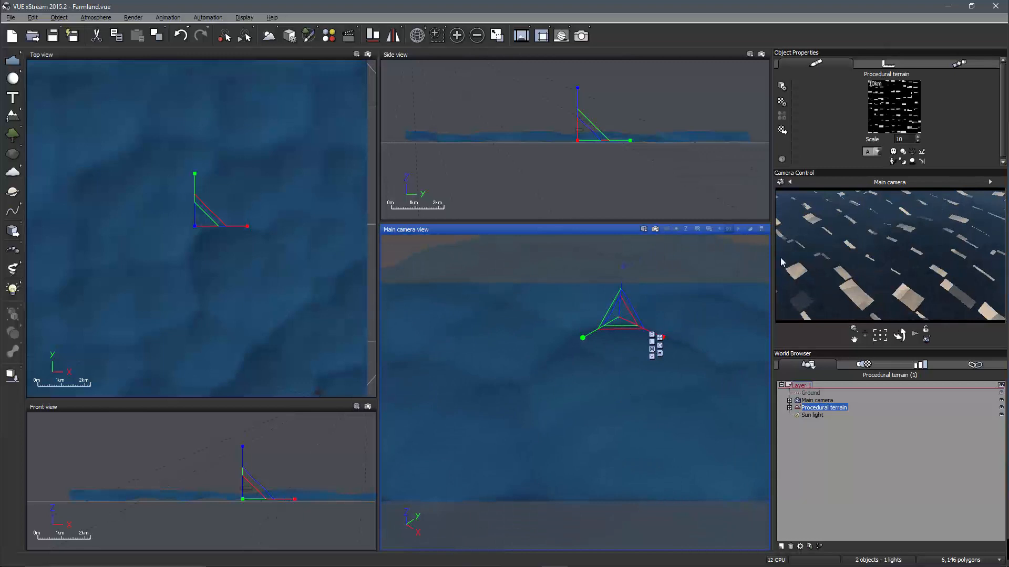
Step: Reopen the terrain material's color production function for editing at the Varying Blocks nodes
right_click(890, 102)
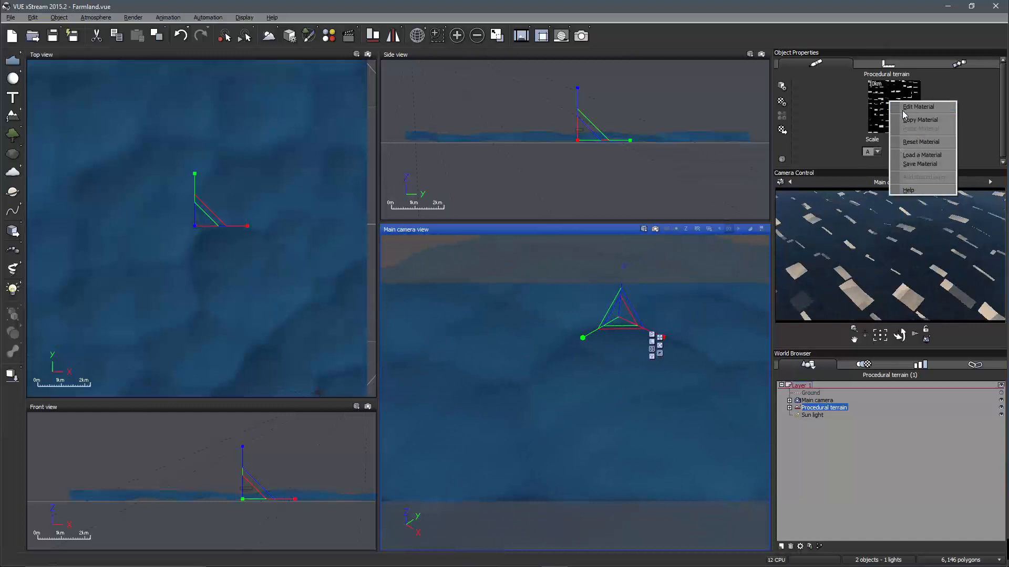
click(905, 107)
right_click(162, 325)
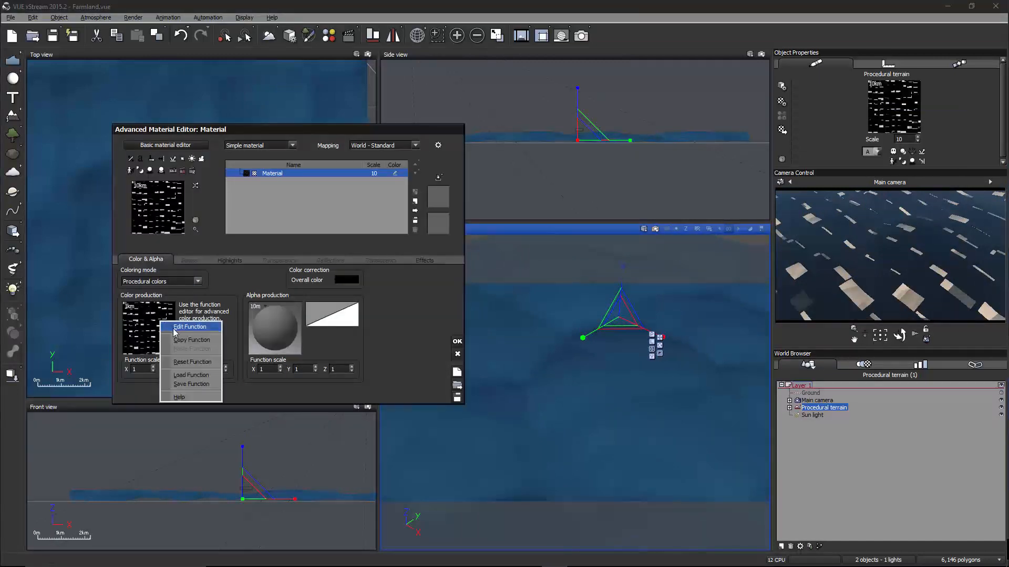
click(176, 331)
drag(624, 220, 705, 178)
middle_drag(529, 139, 662, 149)
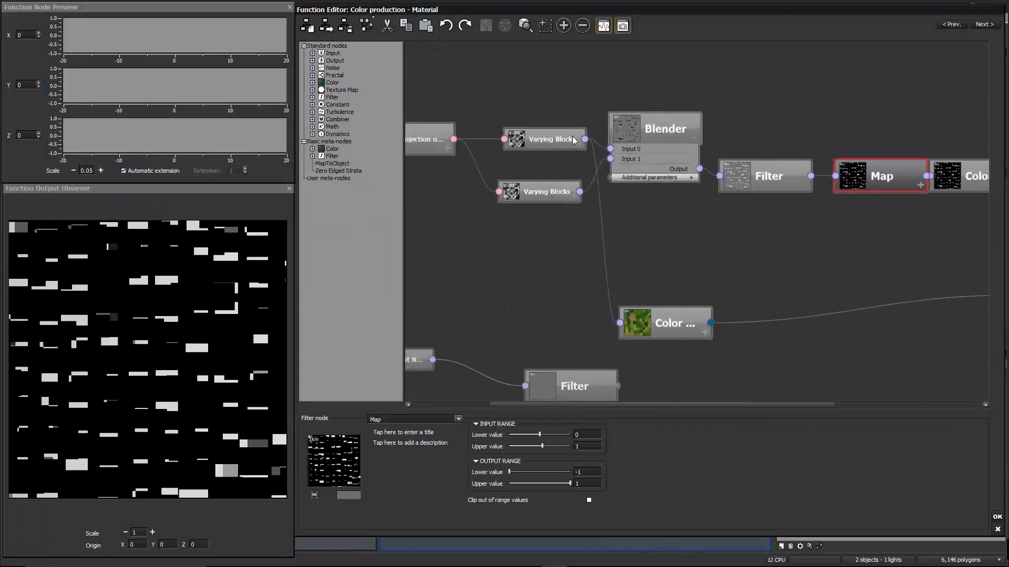
Step: Move the Varying Blocks node feeding Input 0 away from the Blender and change its noise to the Clumps flat pattern
click(536, 141)
drag(548, 137, 527, 138)
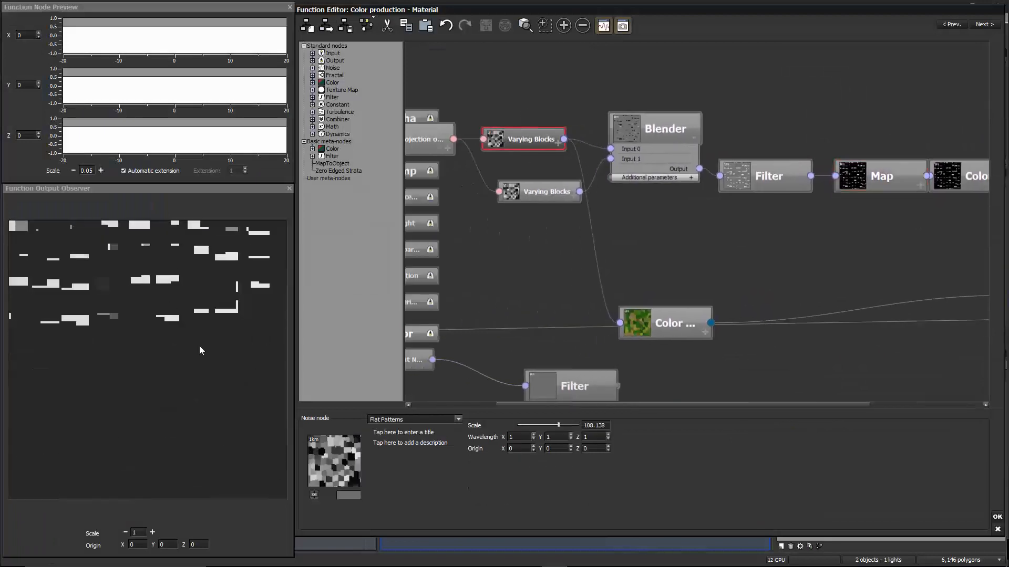
click(458, 419)
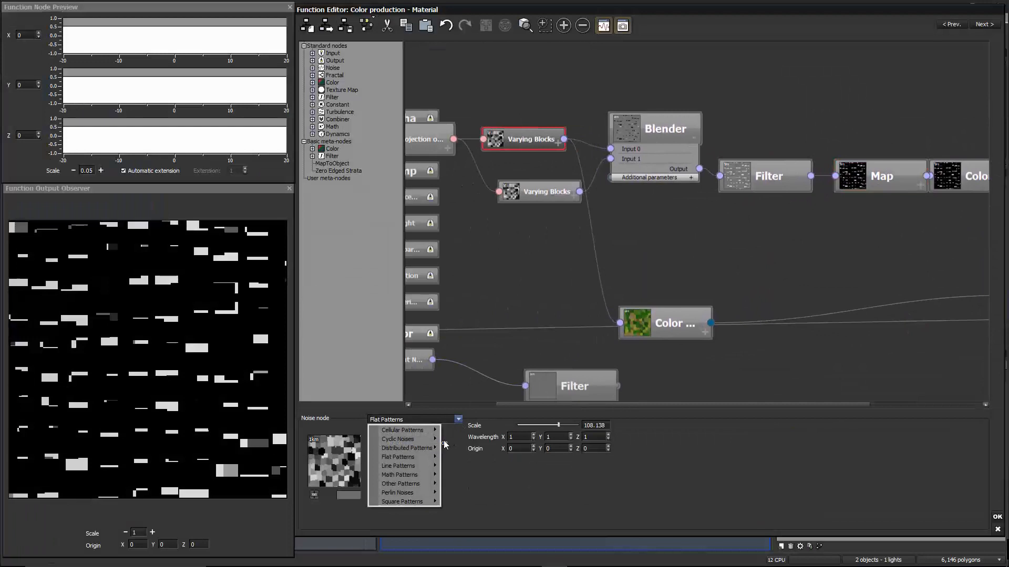
mouse_move(417, 461)
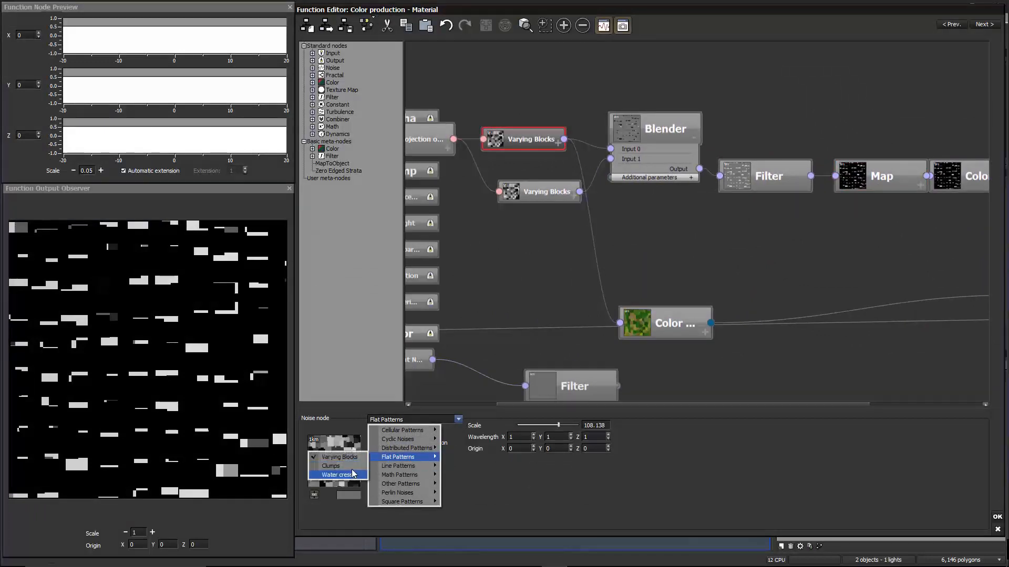
click(331, 466)
Step: Change the noise of the remaining Varying Blocks node feeding the Blender's Input 1 to the Clumps flat pattern
click(539, 198)
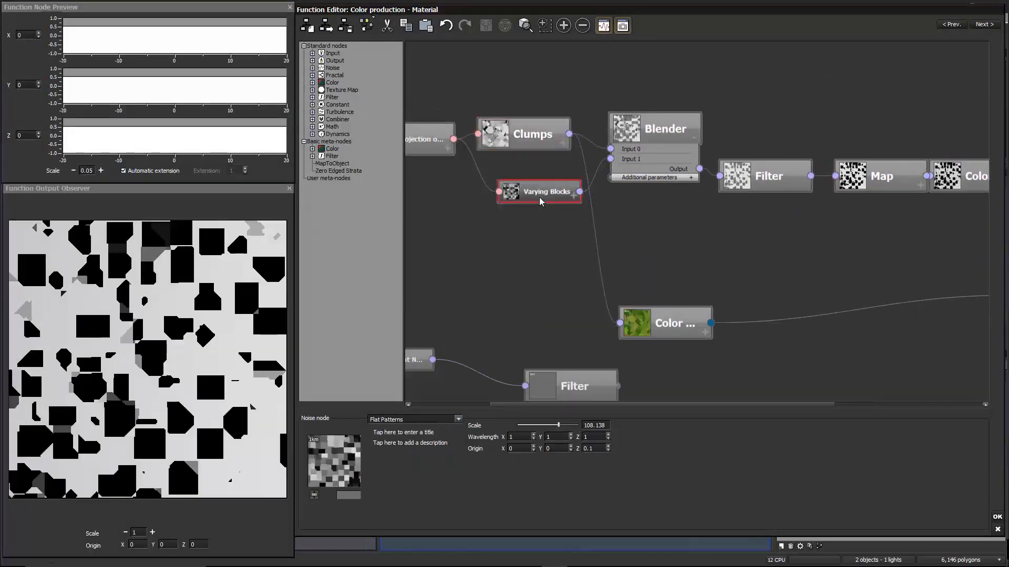
click(458, 418)
mouse_move(415, 457)
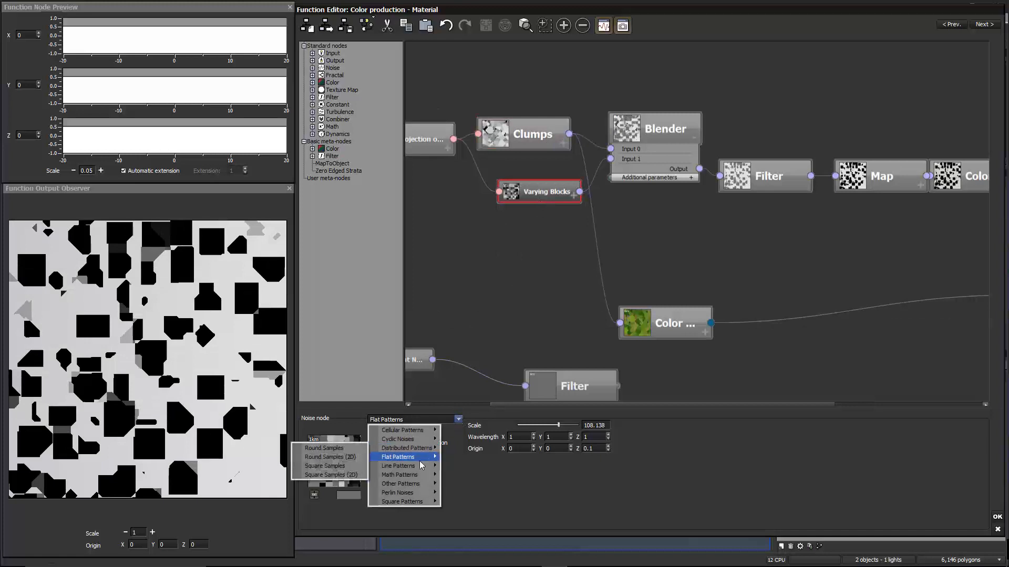
click(346, 467)
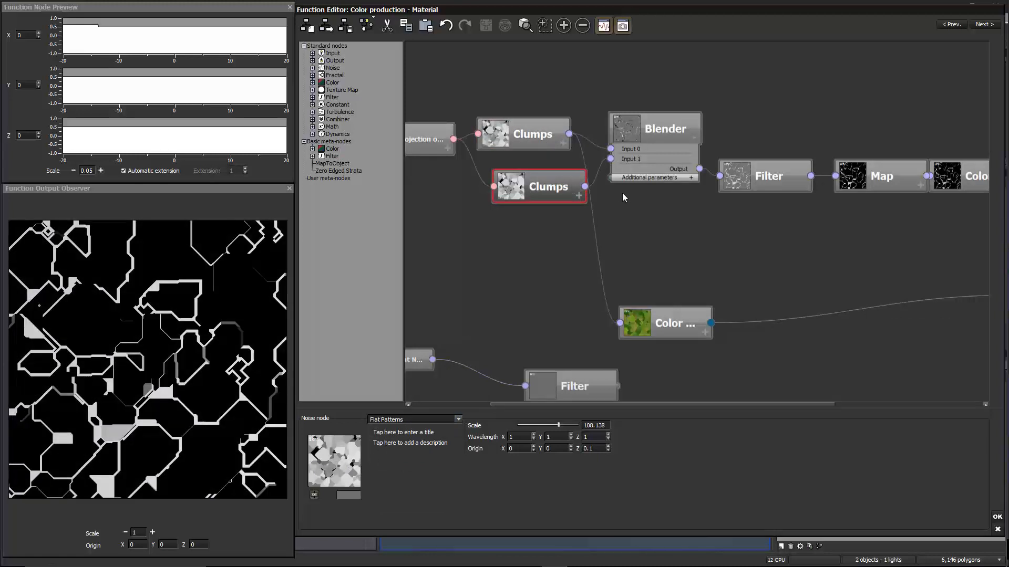
Step: Compare the field colors with the border lines by setting the final Blender's ratio to 0 and back to 1
middle_drag(717, 203, 552, 182)
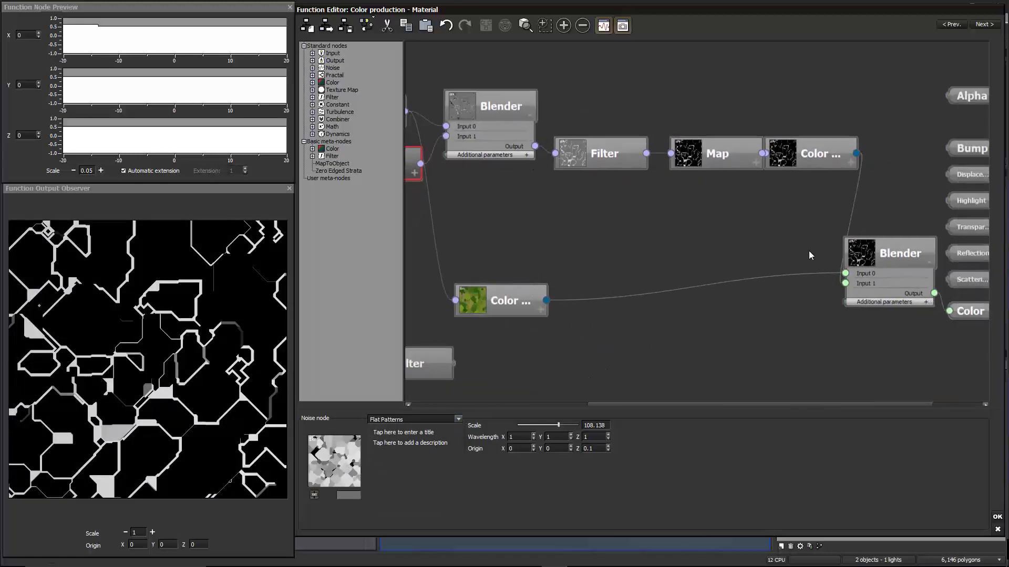
click(908, 252)
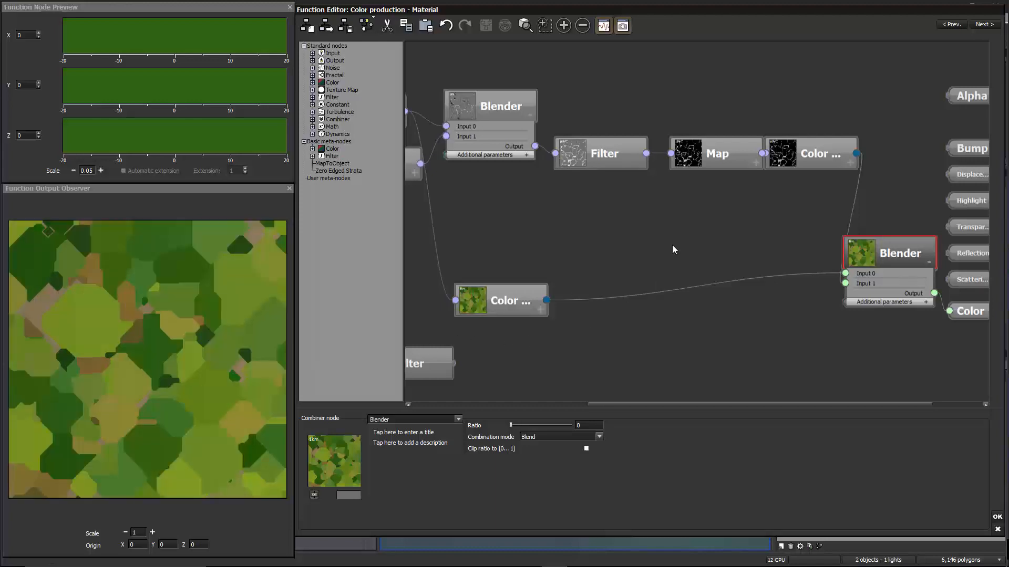
drag(672, 245, 707, 282)
click(554, 145)
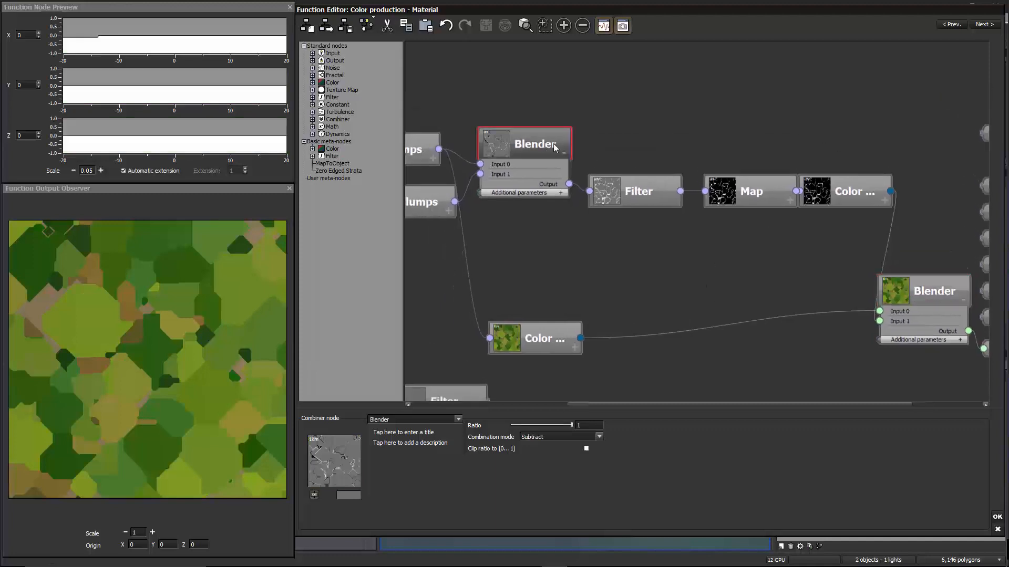
click(917, 294)
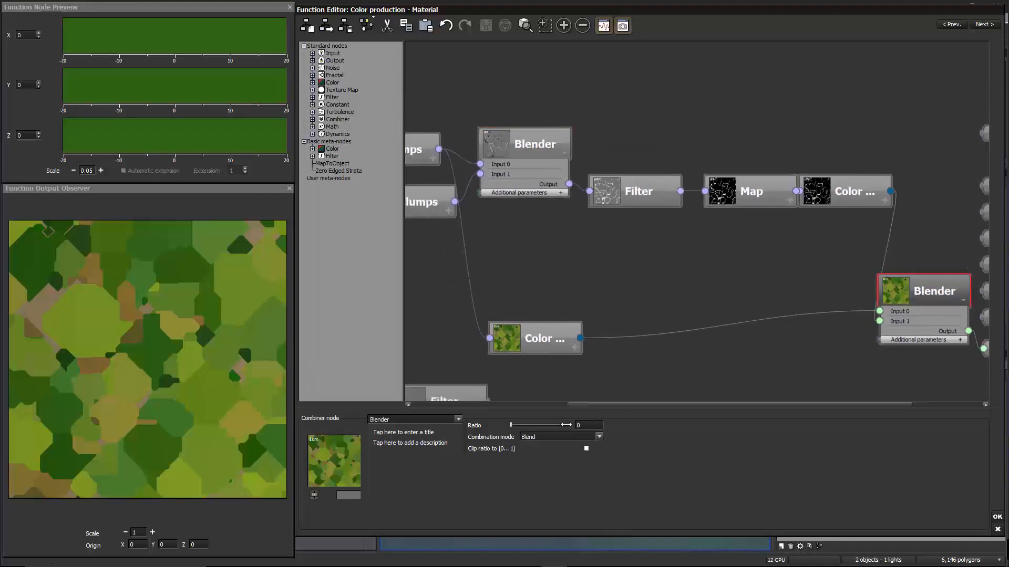
drag(545, 425, 634, 426)
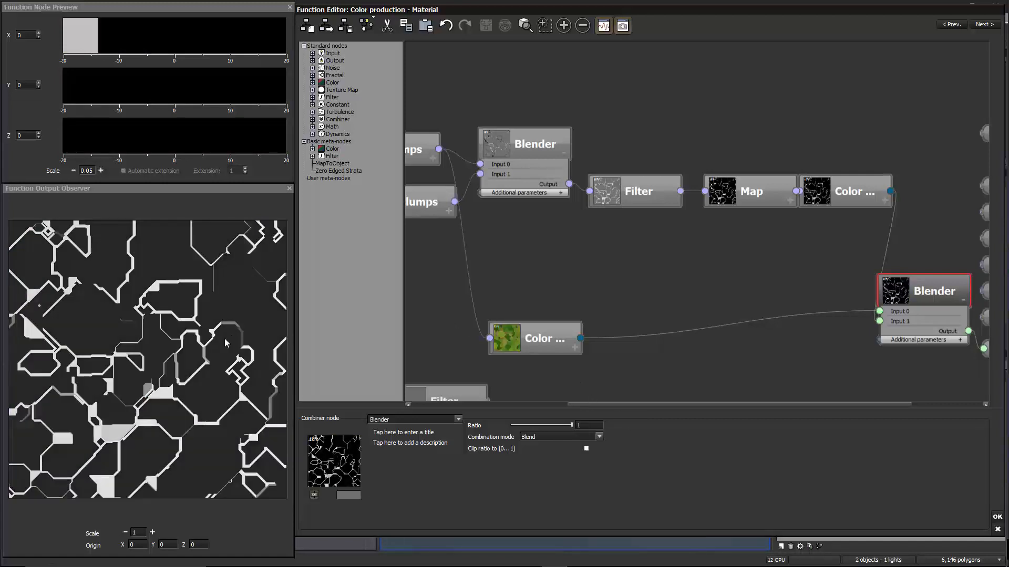
Step: Align the lower Clumps node directly beneath the upper Clumps node feeding the subtracting Blender
middle_drag(650, 230, 668, 242)
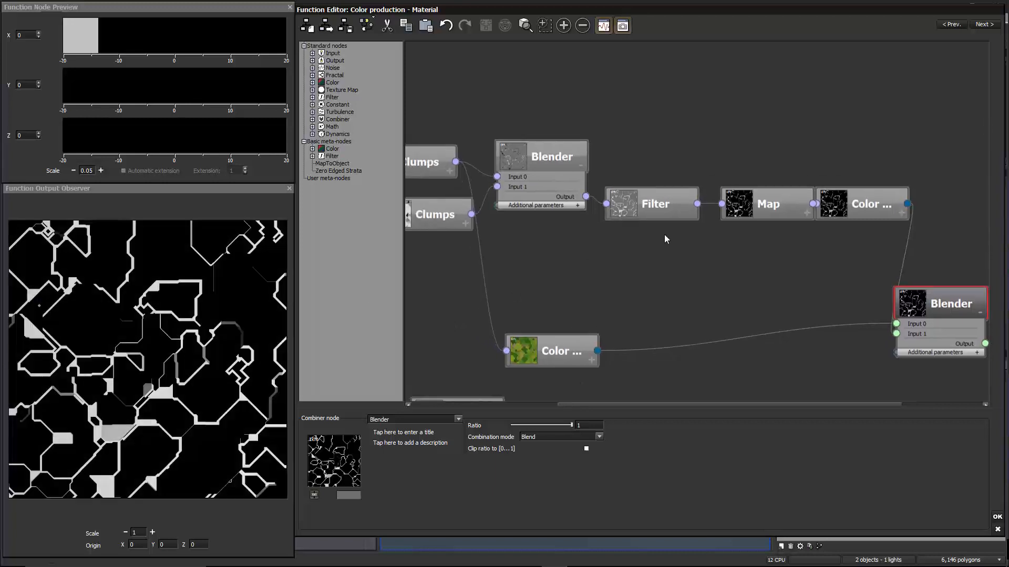
middle_drag(575, 273, 640, 275)
drag(502, 216, 488, 219)
click(489, 165)
click(573, 261)
middle_drag(671, 269, 637, 276)
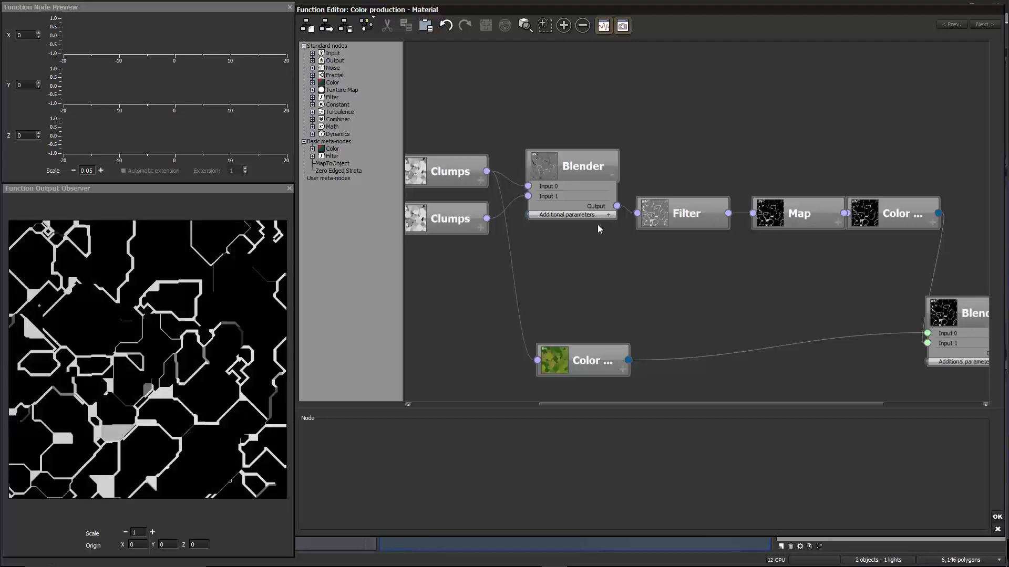
Step: Try an Origin Z of 0.05 on the Clumps node feeding Input 1 of the subtracting Blender
middle_drag(594, 269, 629, 279)
click(604, 175)
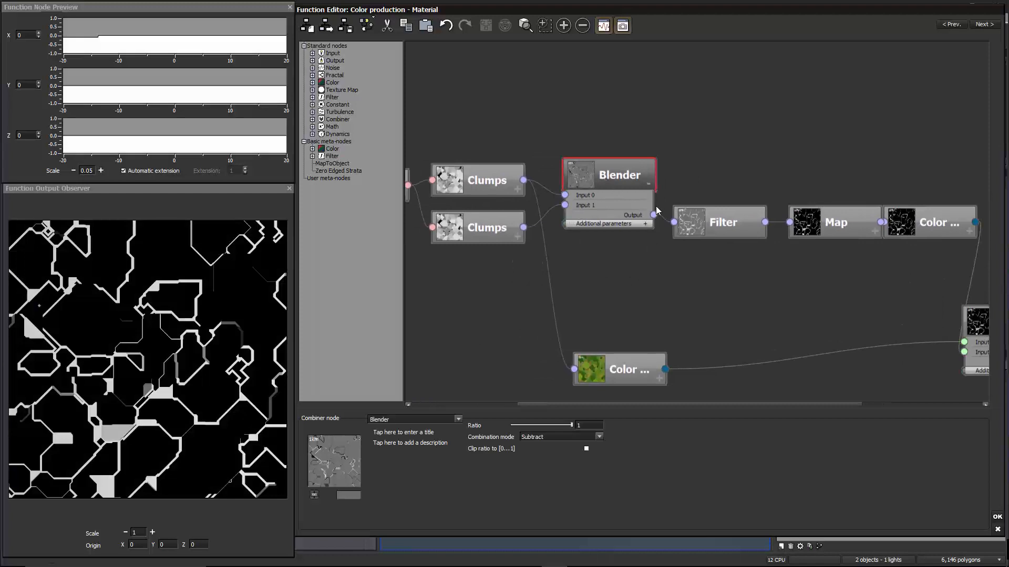
click(476, 177)
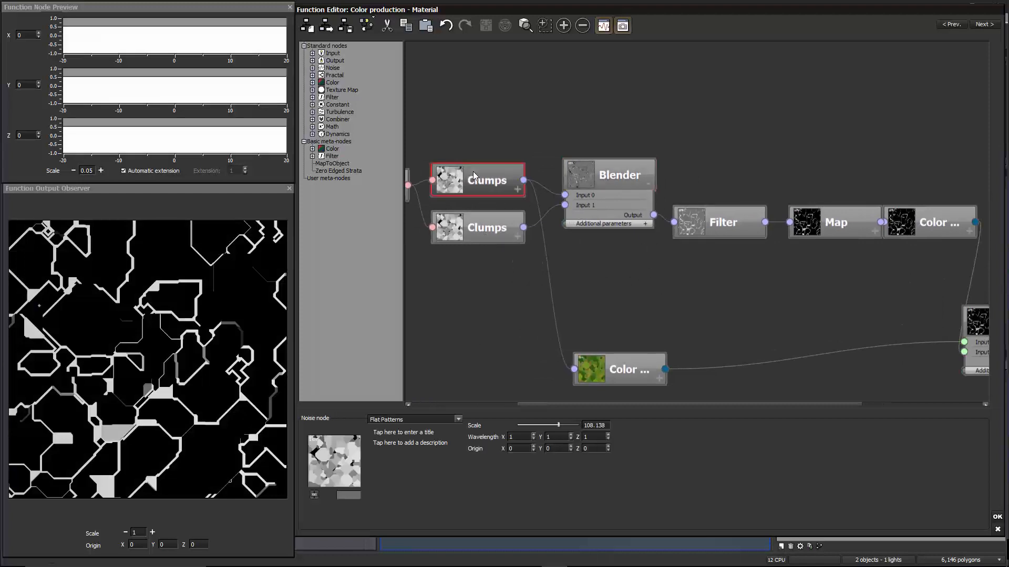
click(481, 230)
double_click(597, 449)
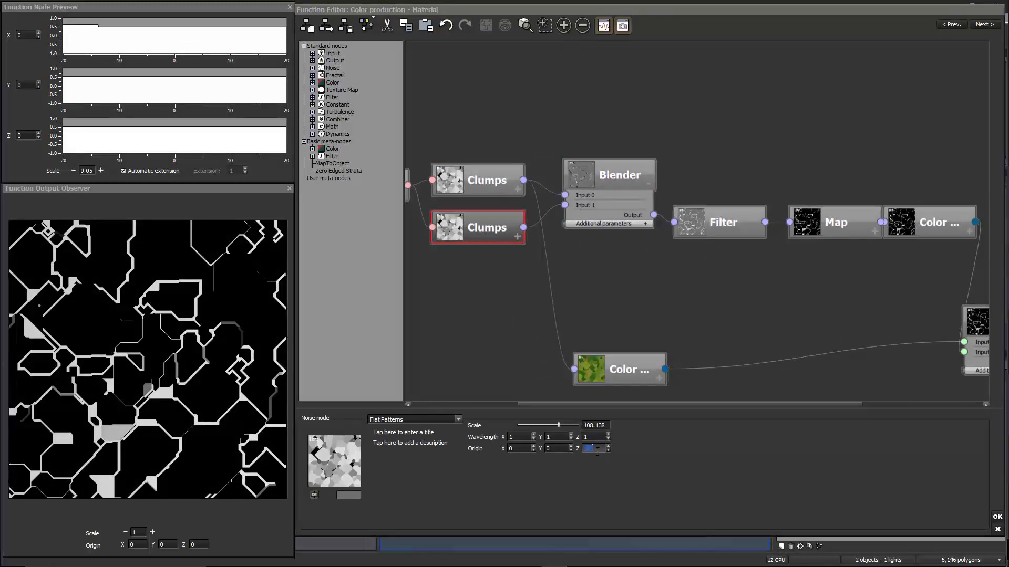
text(0.05)
key(Return)
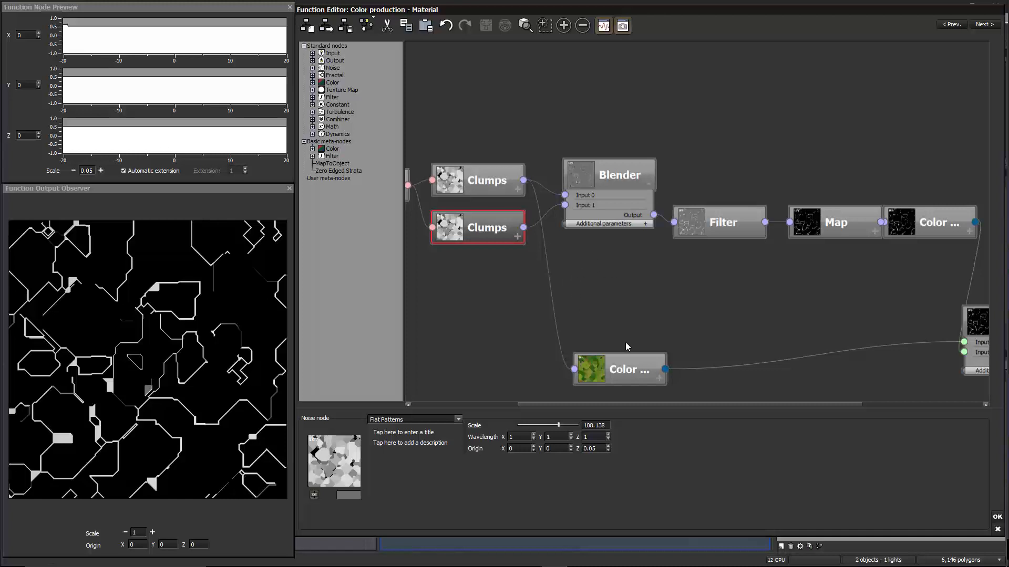
Step: Set the lower Clumps node's Origin Z back to 0.1
double_click(600, 449)
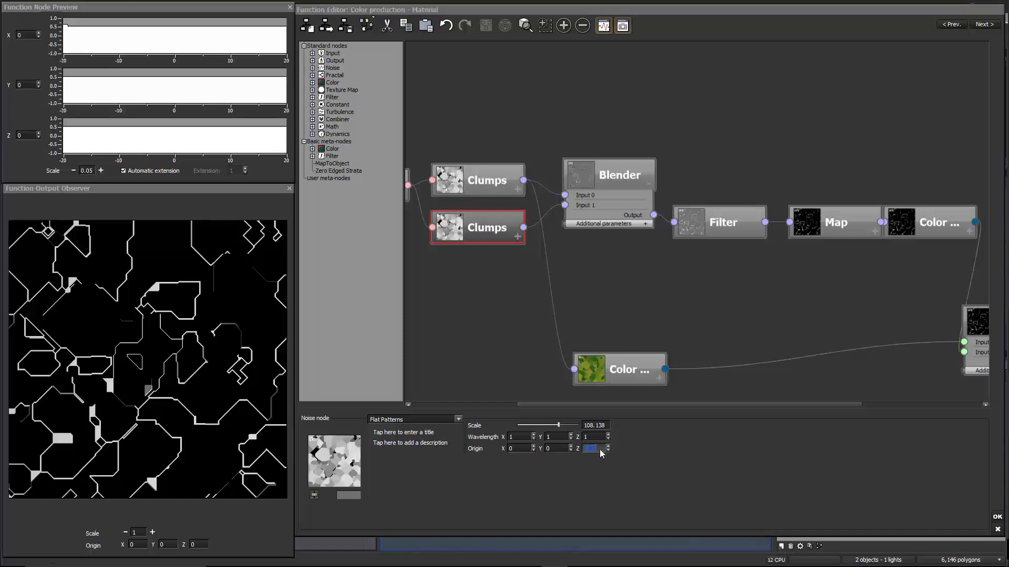
text(0.1)
key(Return)
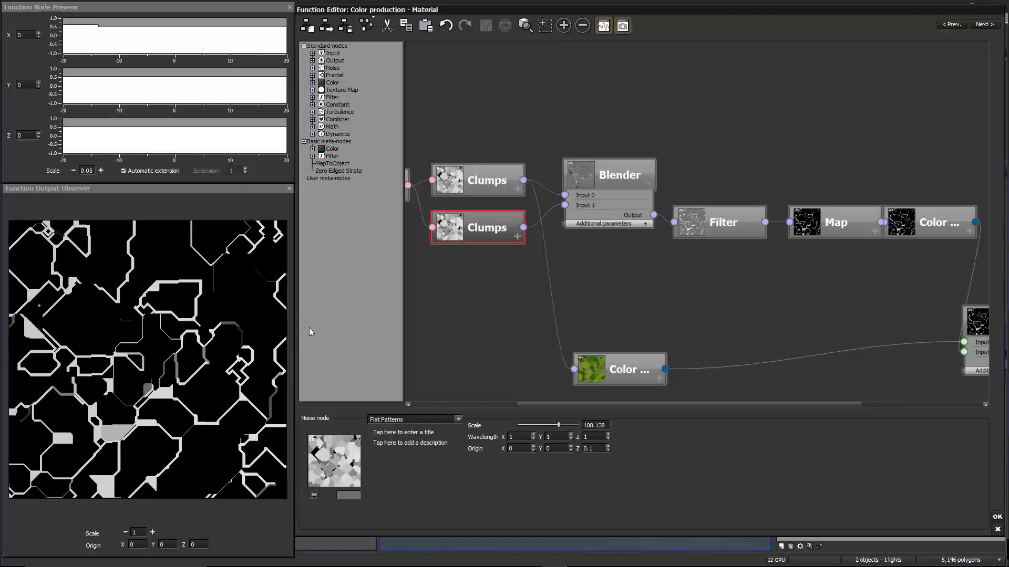
Step: Move the field color map node roughly level with the final Blender's inputs and set that Blender's ratio to about 0.51
drag(678, 266, 653, 240)
drag(589, 330, 610, 313)
drag(734, 302, 698, 288)
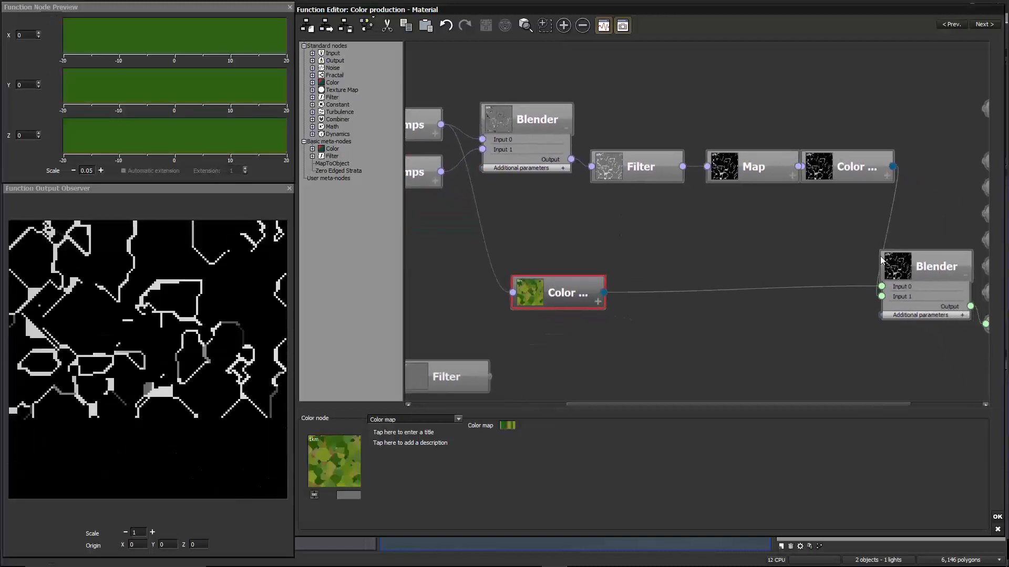
click(884, 261)
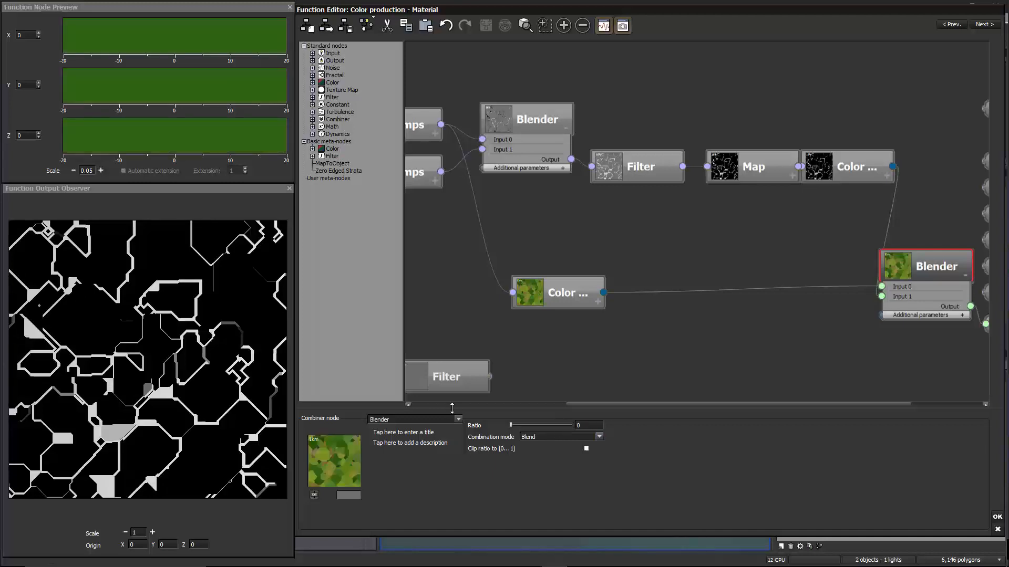
drag(510, 425, 542, 426)
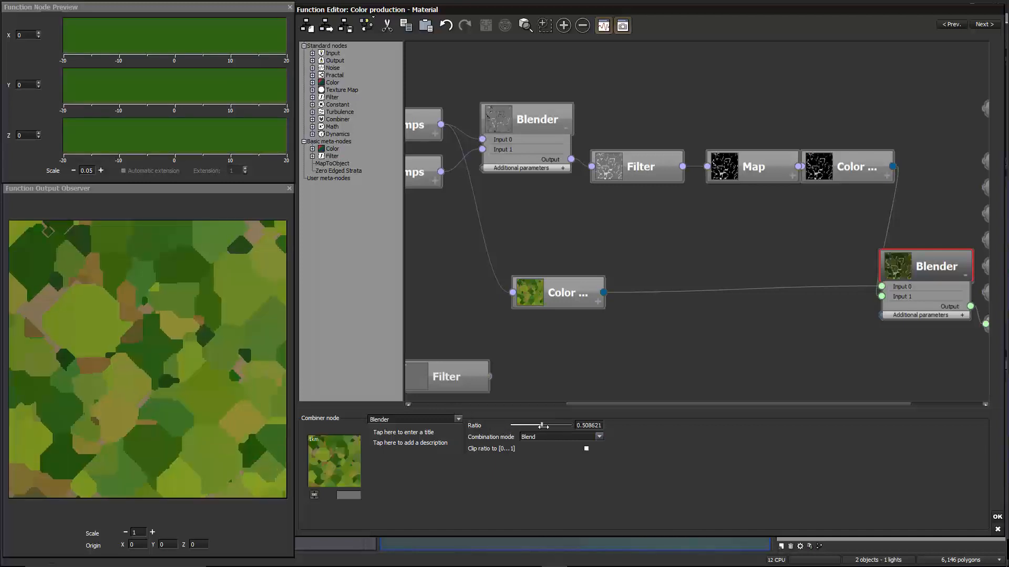
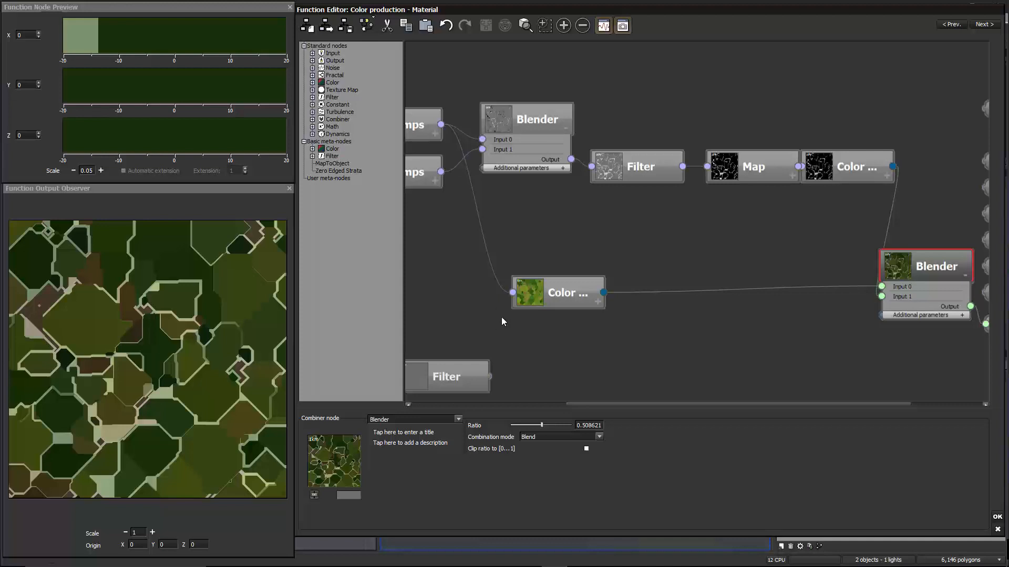
Step: Set the final Blender's ratio to 0 and accept the function and material edits
drag(550, 425, 506, 425)
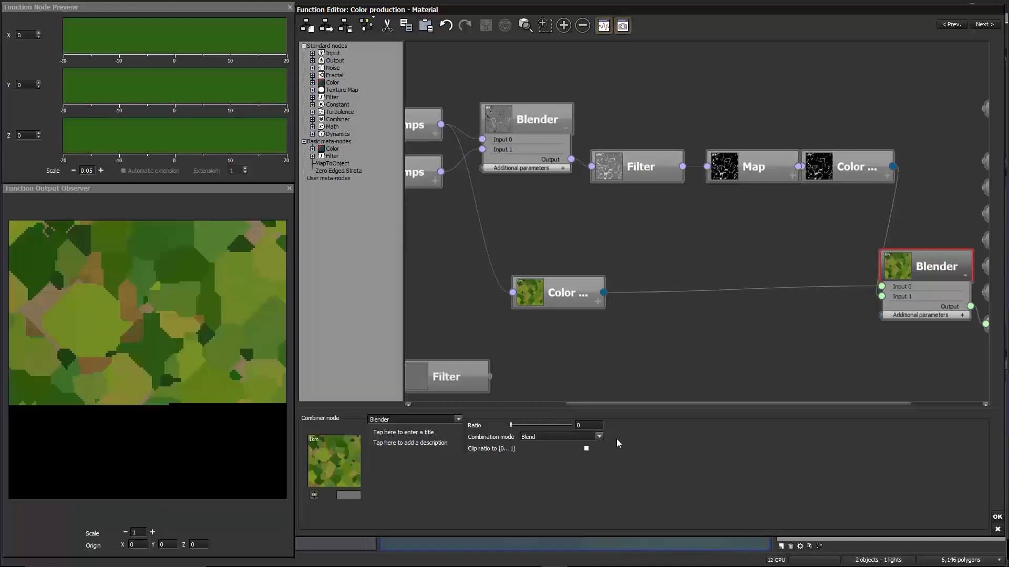
click(997, 517)
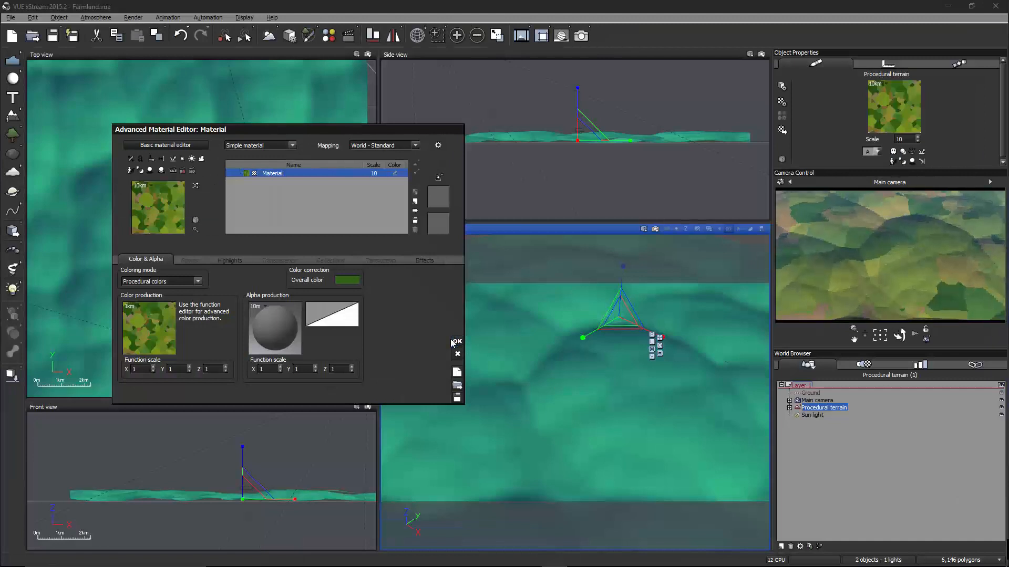
click(456, 342)
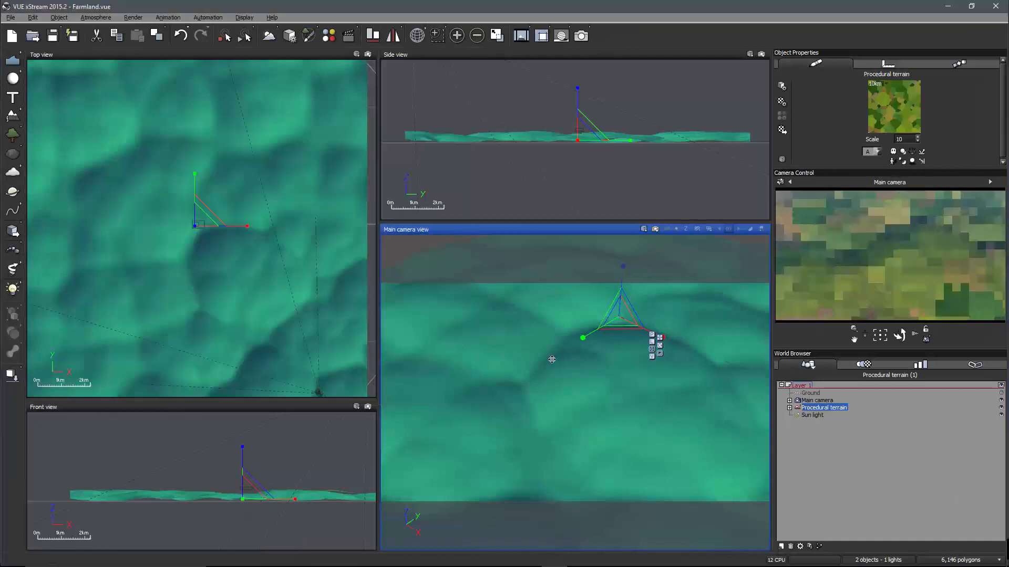
Step: Examine the Clumps field pattern on the terrain through the main camera from several sides, near the ground and from higher up
right_drag(663, 378, 576, 358)
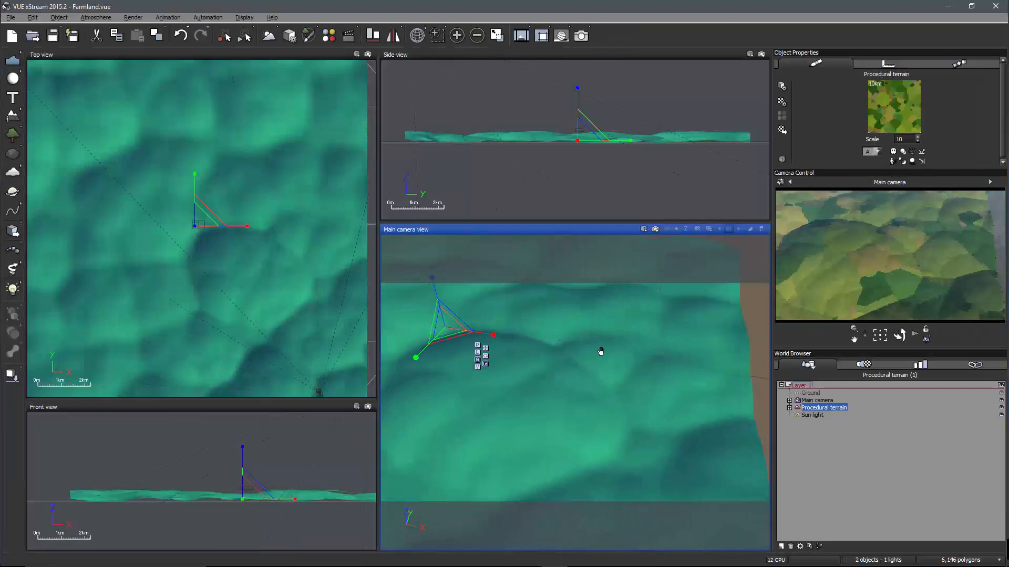
right_drag(600, 351, 672, 351)
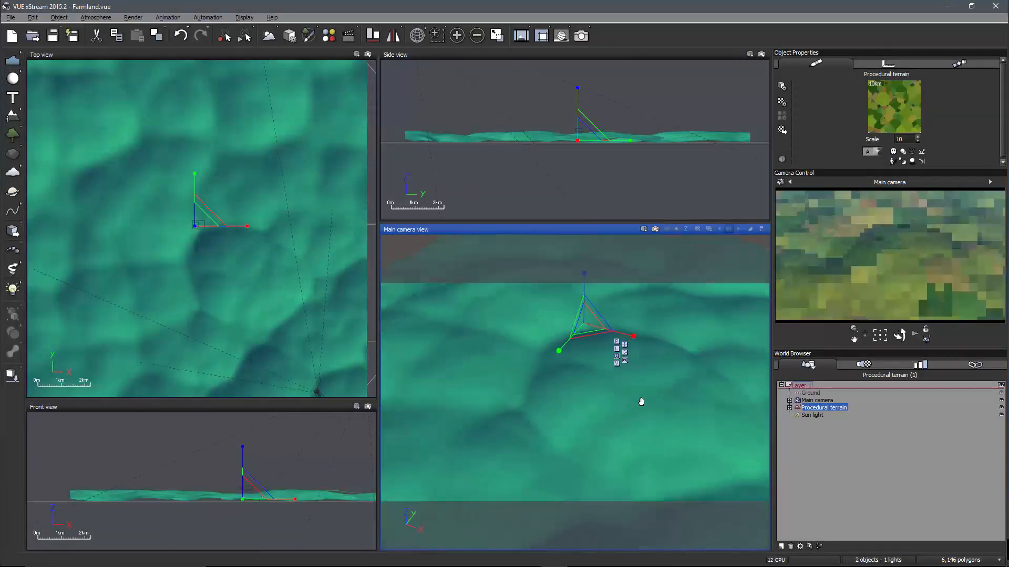
right_drag(641, 401, 759, 376)
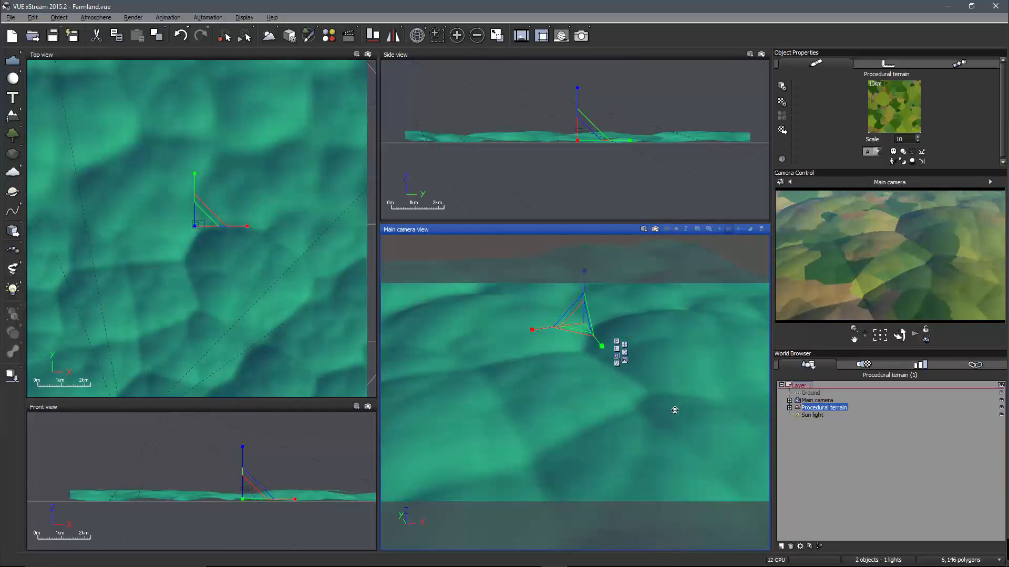
right_drag(691, 408, 401, 450)
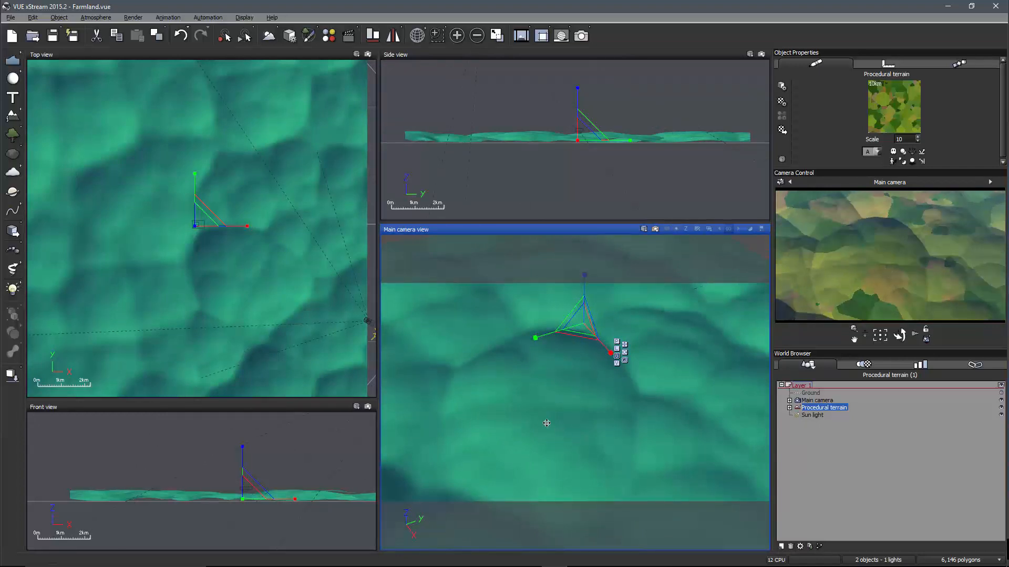
right_drag(547, 423, 881, 390)
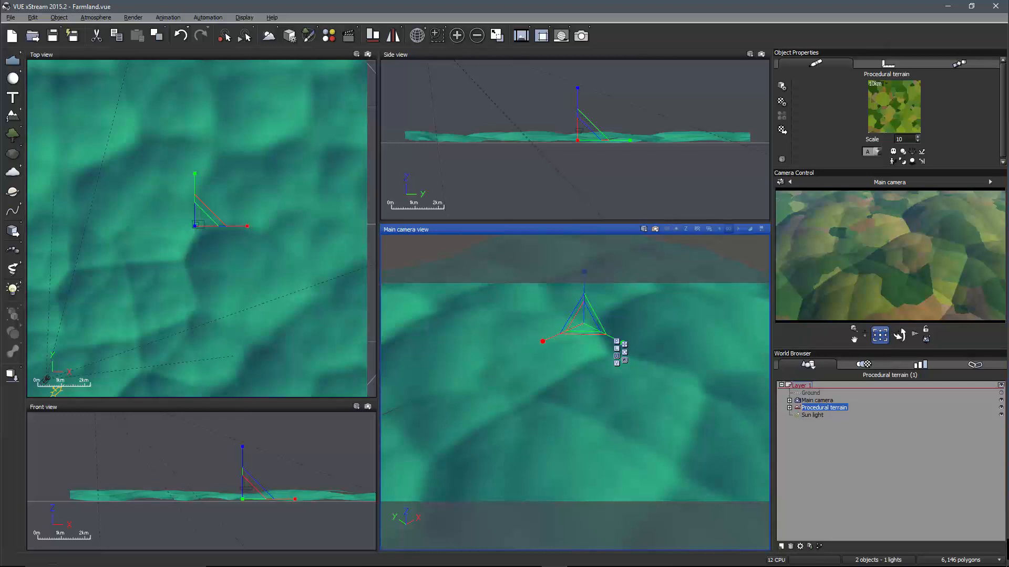
drag(880, 340, 900, 321)
scroll(655, 402, up, 5)
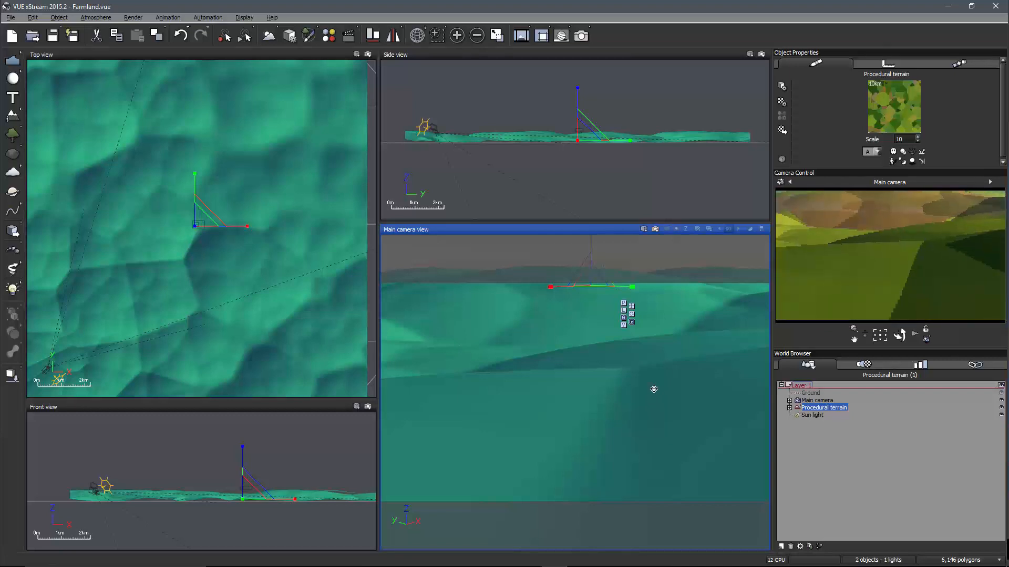
right_drag(654, 390, 723, 423)
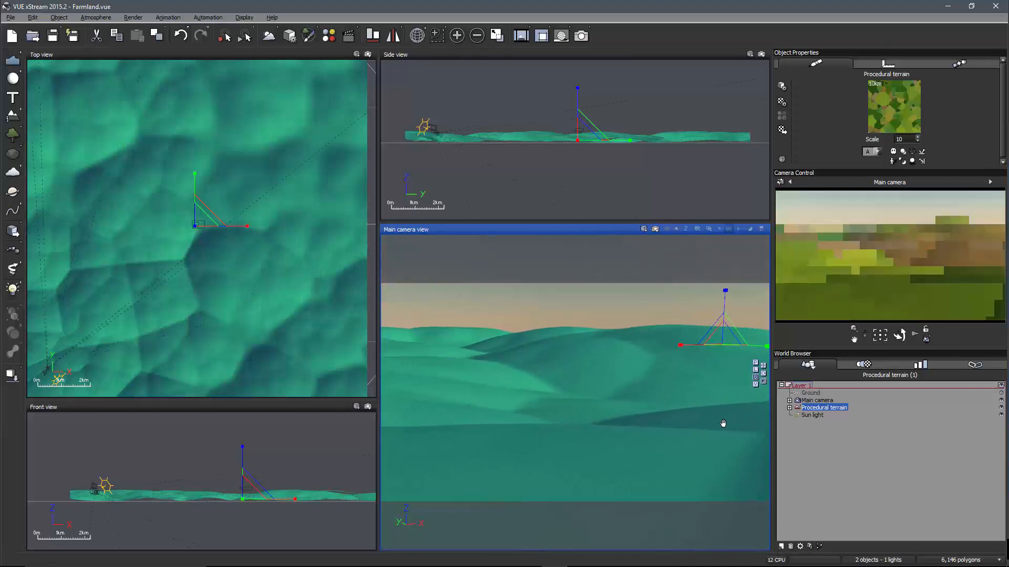
scroll(706, 397, up, 5)
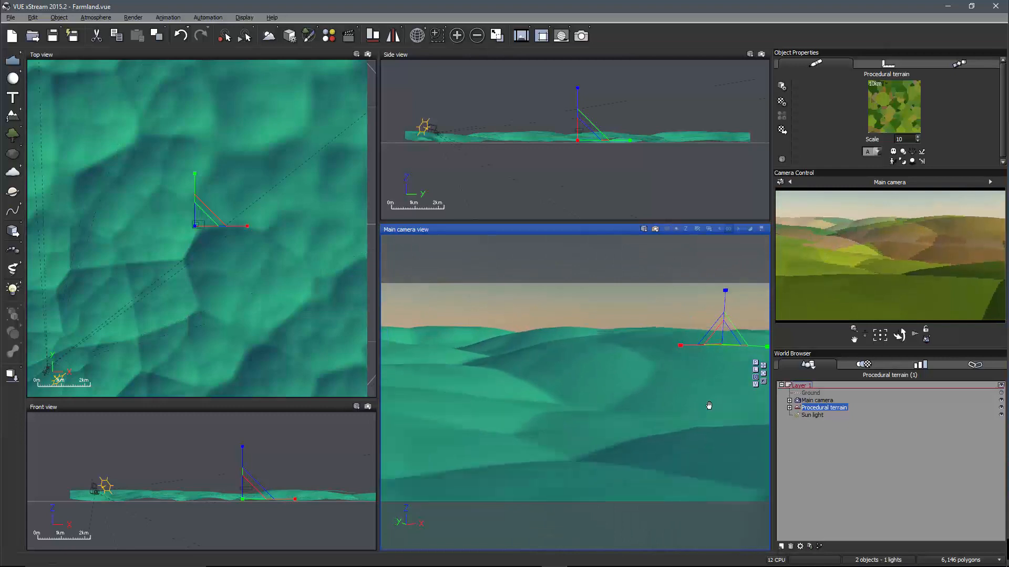
scroll(717, 393, down, 5)
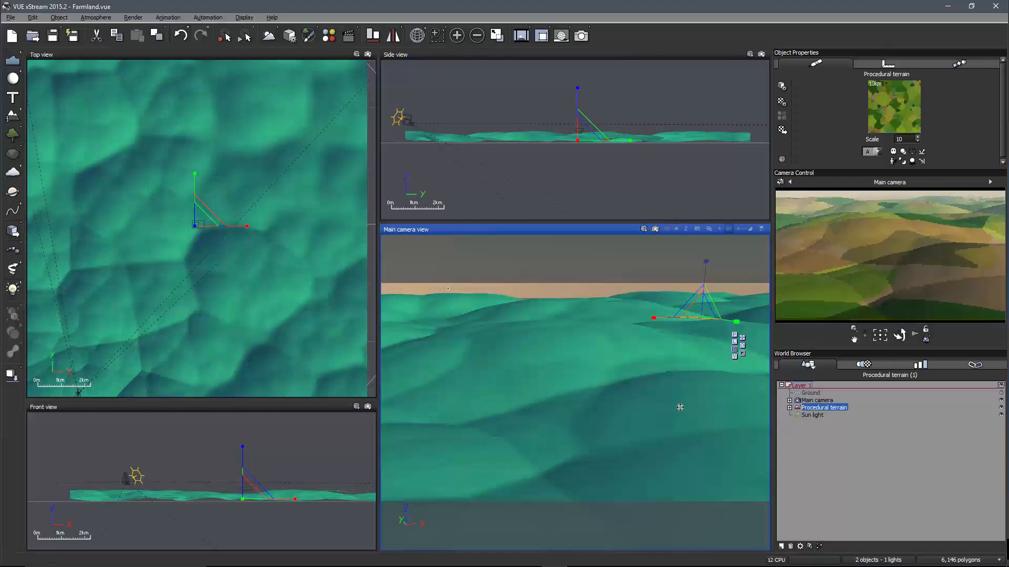
right_drag(679, 407, 630, 425)
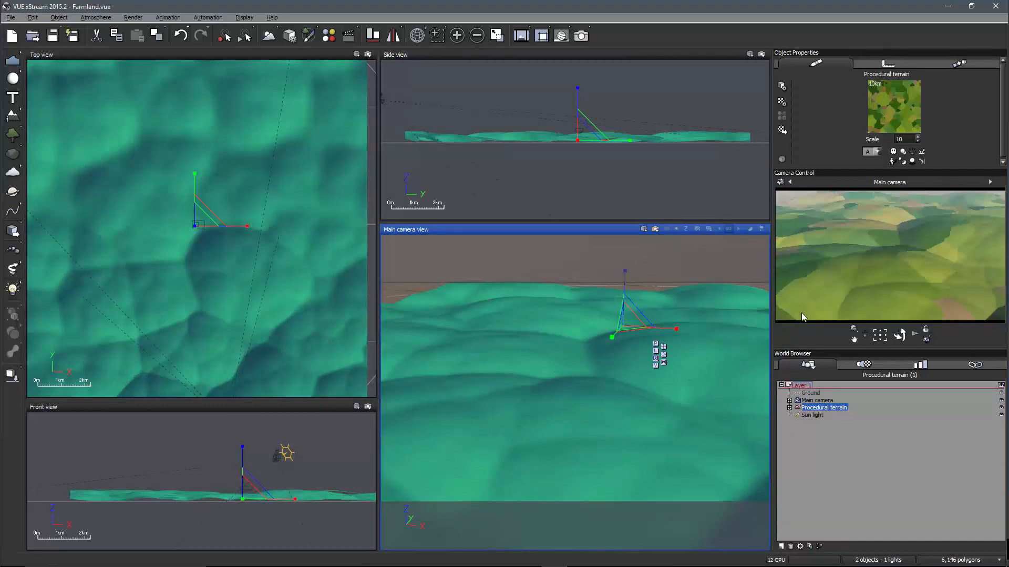
Step: Open the procedural terrain's material color function and move the output nodes farther away from the final Blender
click(833, 458)
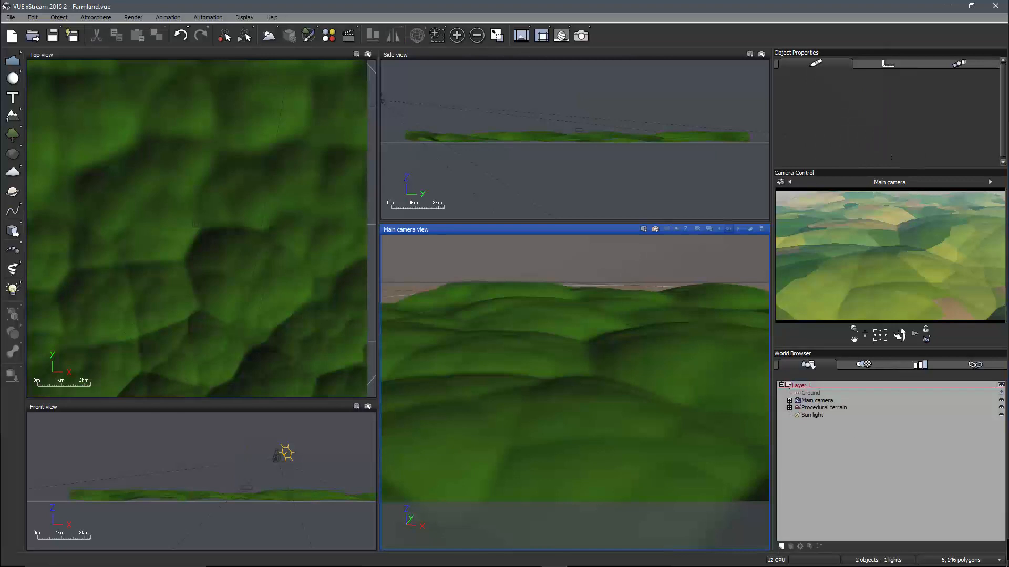
click(825, 408)
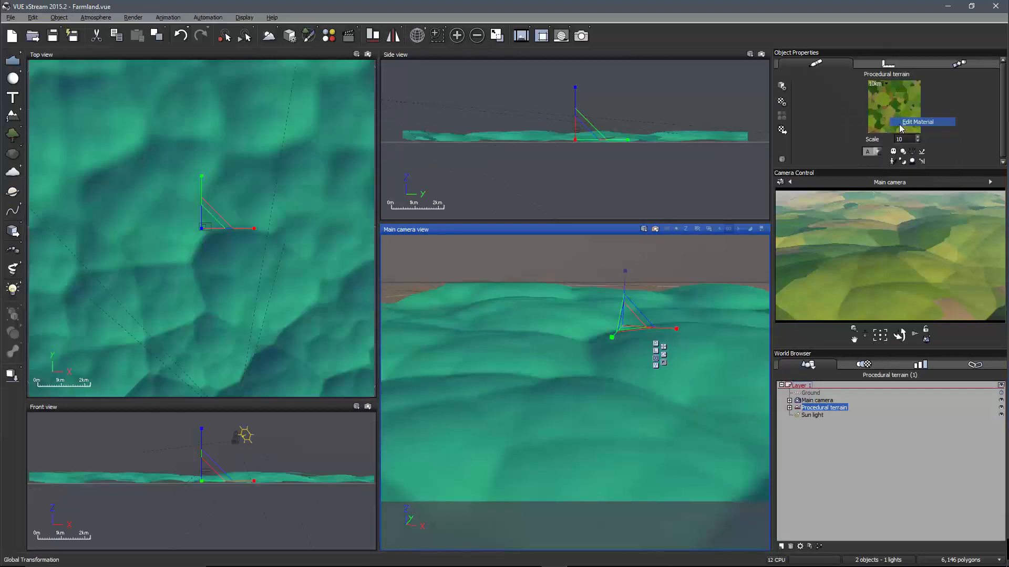
double_click(900, 124)
right_click(153, 327)
click(173, 332)
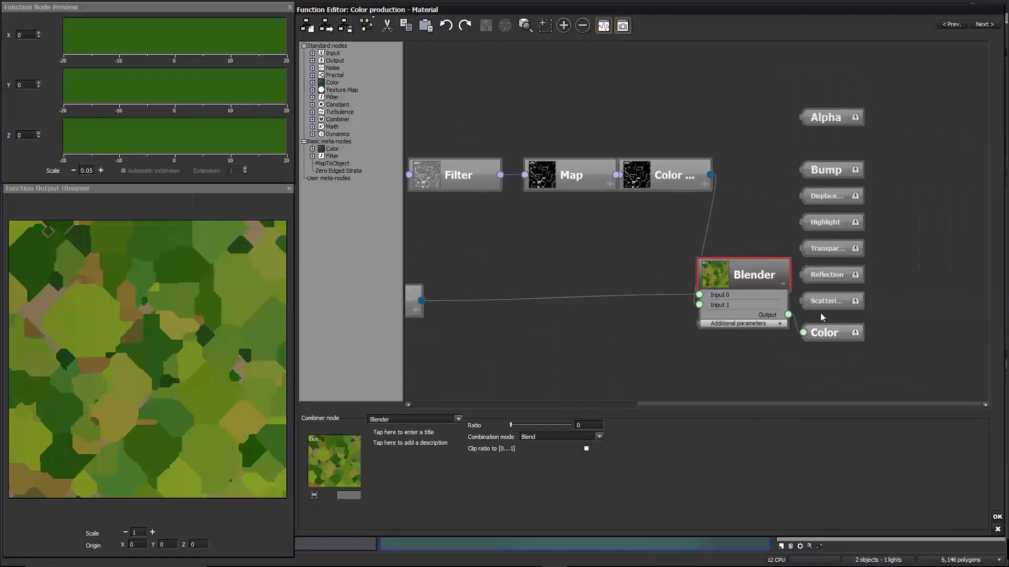
click(834, 335)
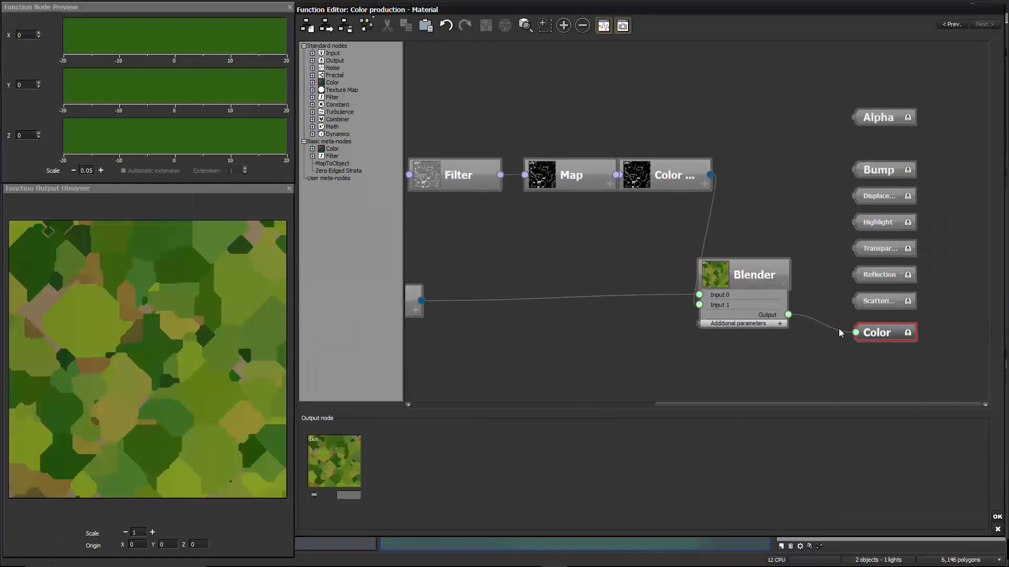
drag(622, 277, 840, 275)
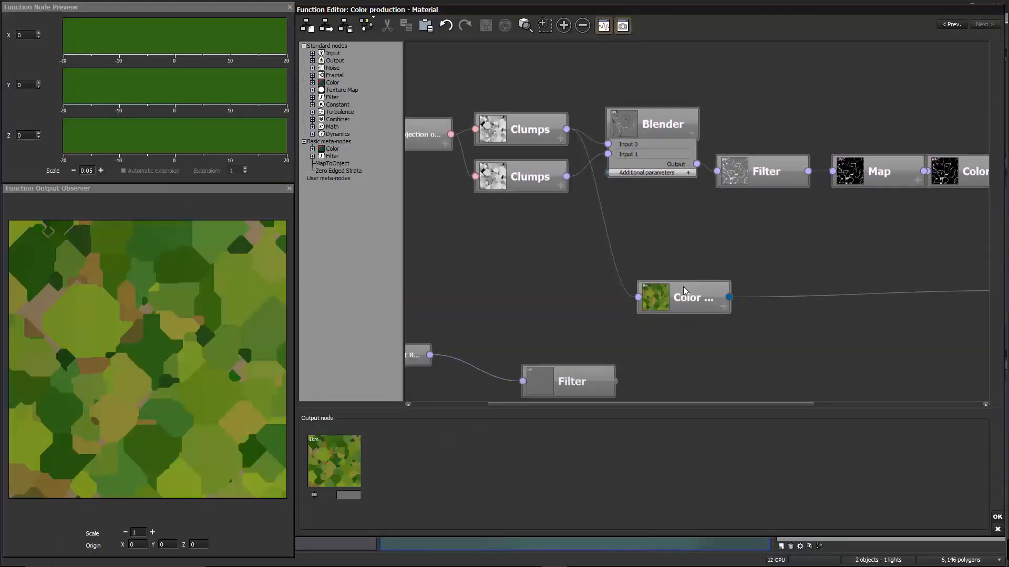
Step: Examine the field color map's gradient and clamping modes, leaving them unchanged
click(695, 299)
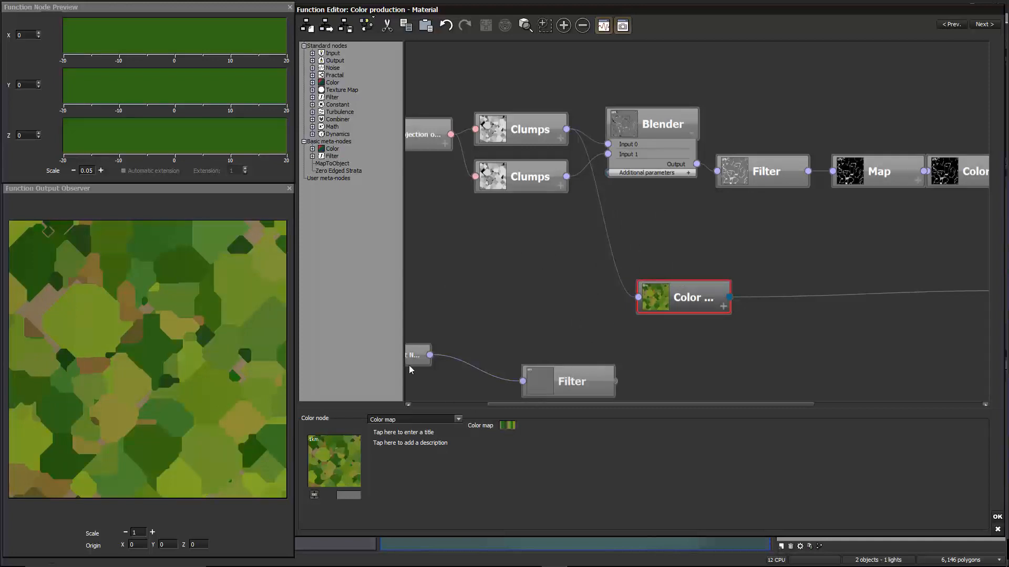
right_click(510, 425)
click(523, 429)
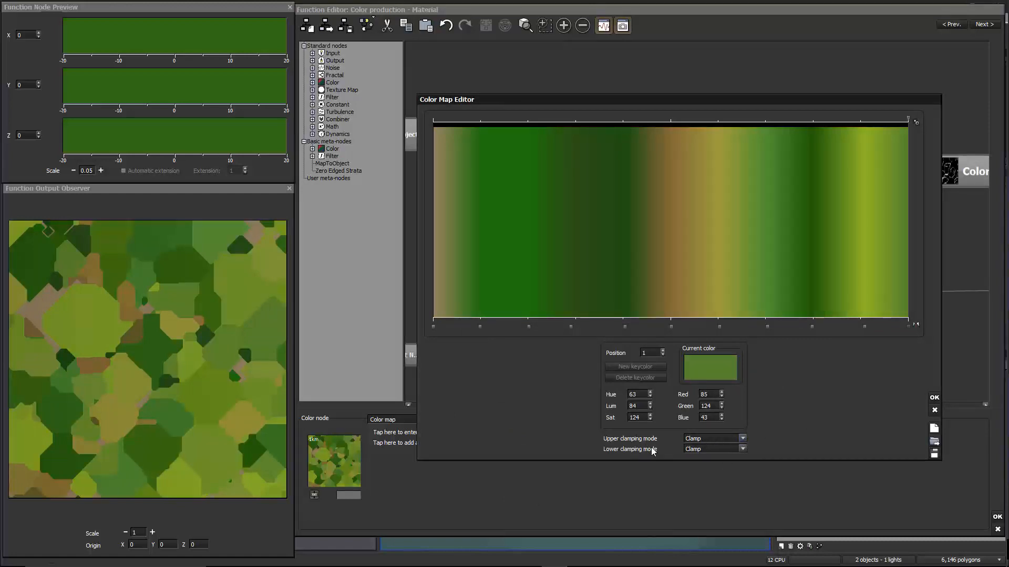
click(934, 410)
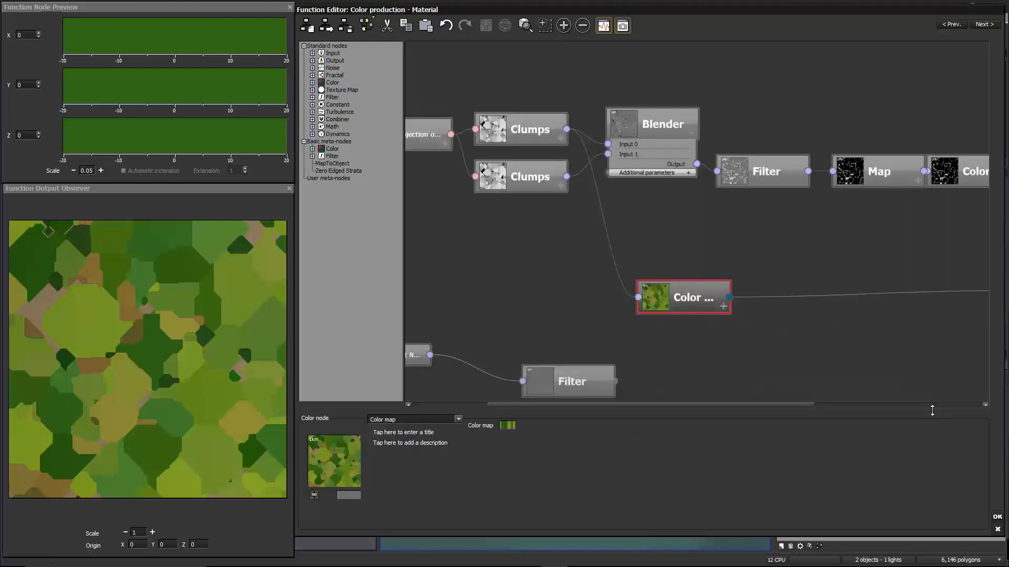
Step: Add an Offset (X+a) filter node and wire it between the upper Clumps node and the field color map
click(579, 272)
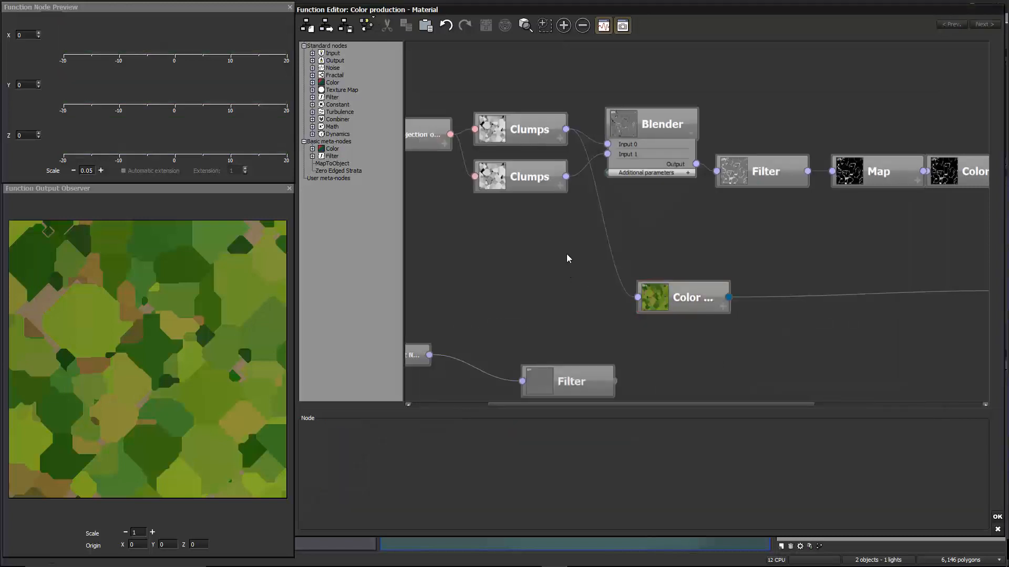
right_click(566, 254)
mouse_move(598, 314)
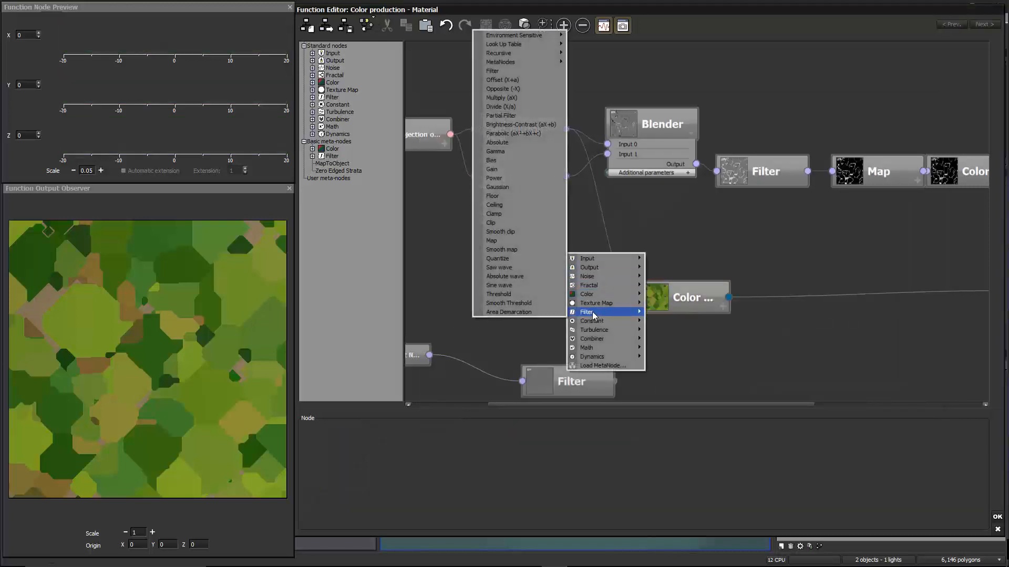
click(501, 80)
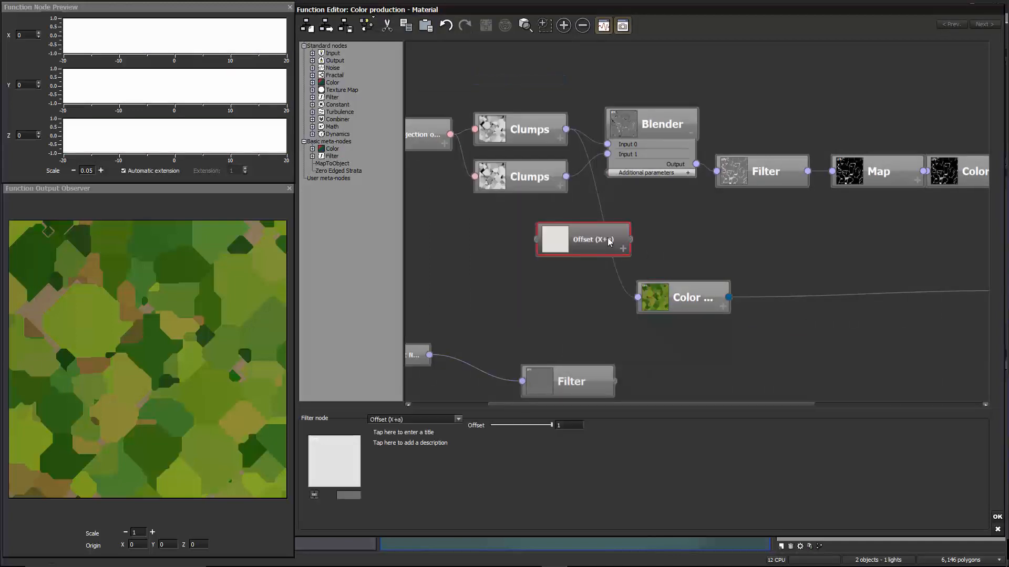
drag(703, 232, 713, 237)
drag(566, 128, 556, 294)
drag(637, 297, 576, 293)
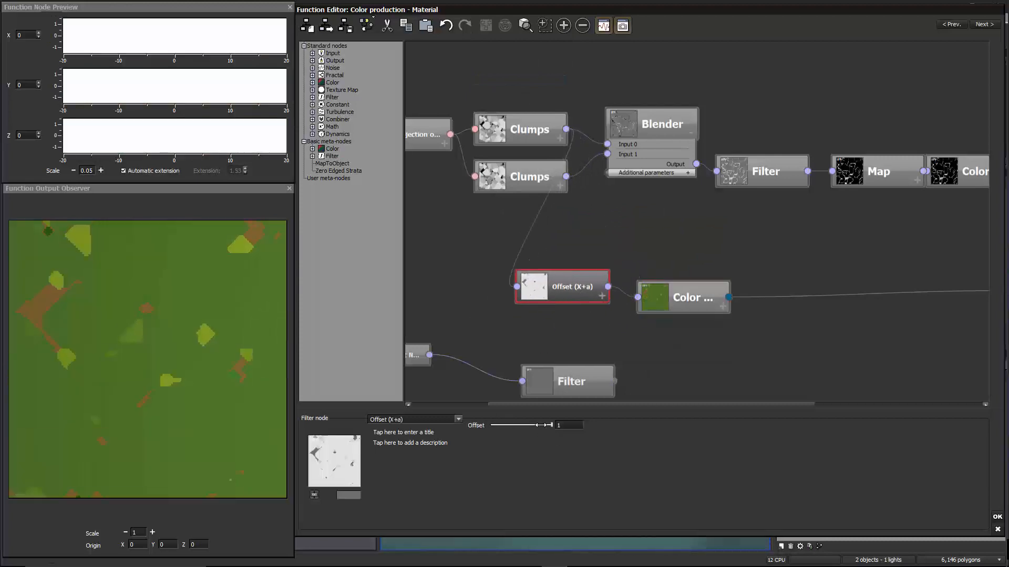
Step: Try offset values of 3 and -3 on the Offset node feeding the field color map
mouse_move(551, 425)
mouse_down()
mouse_move(471, 425)
mouse_move(552, 426)
mouse_up()
double_click(567, 426)
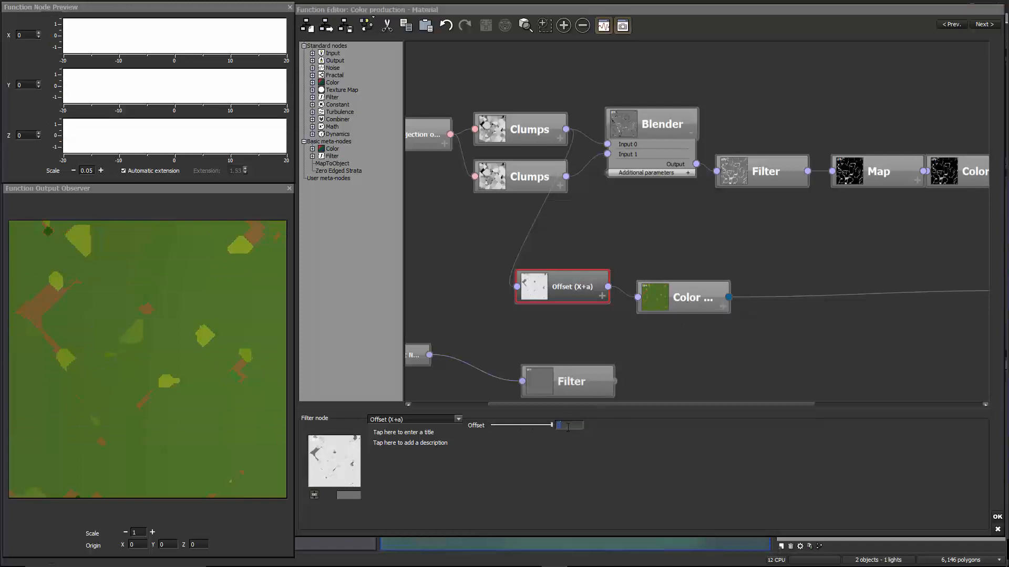
text(3)
key(Return)
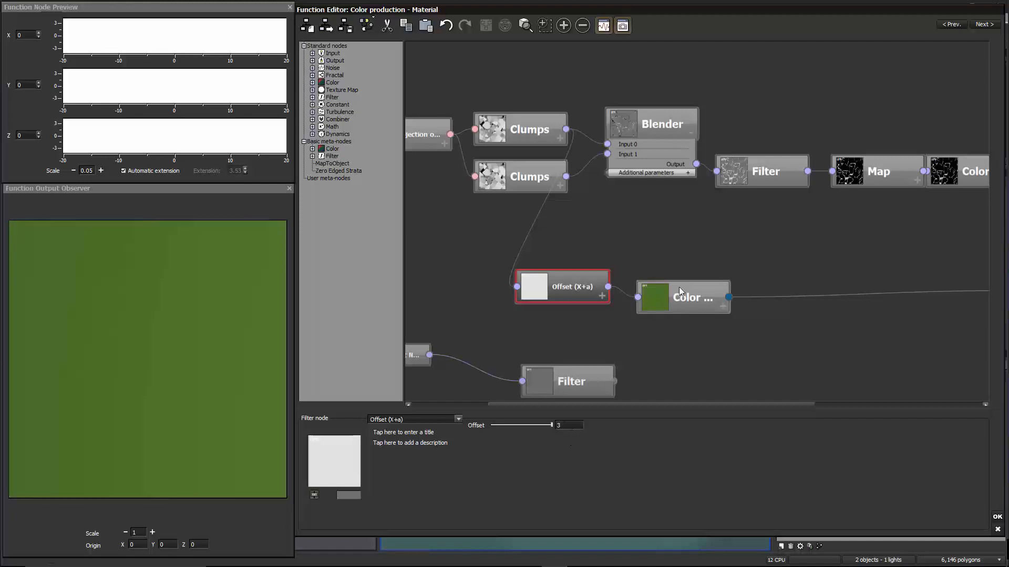
drag(679, 287, 695, 271)
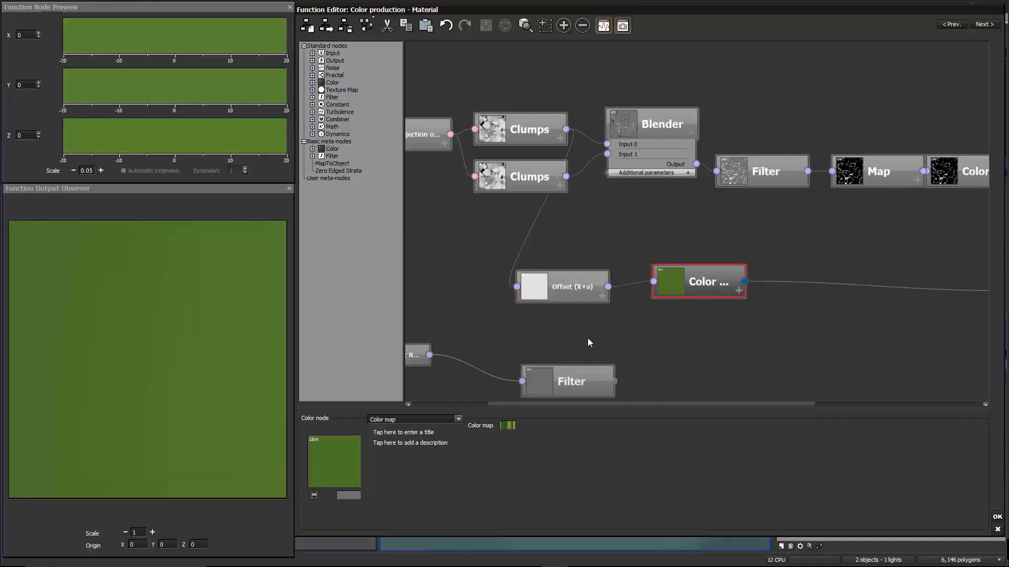
click(578, 292)
click(574, 425)
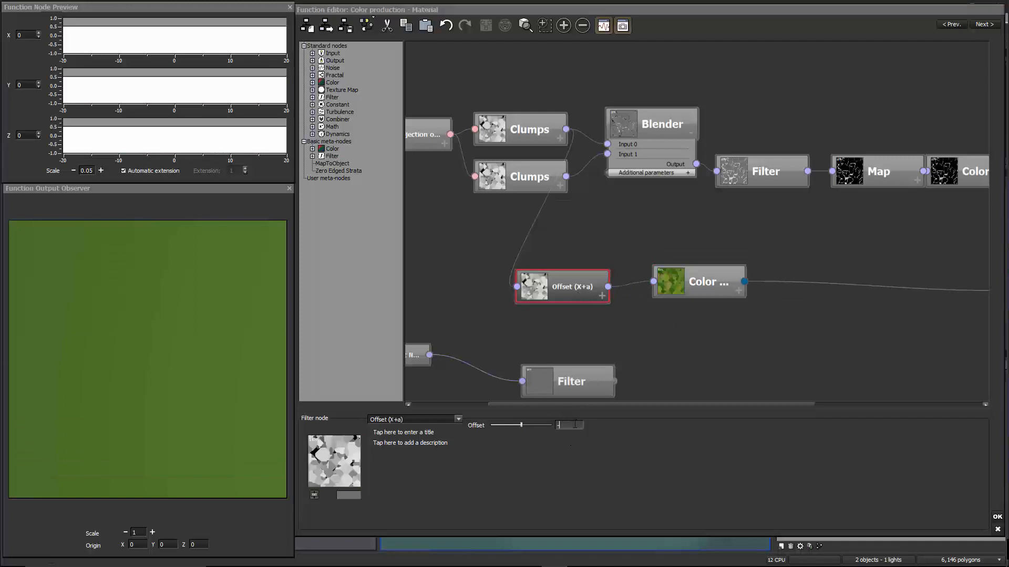
Step: Set the field color map's upper and lower clamping modes to Mirror and accept the color map
drag(693, 288, 681, 294)
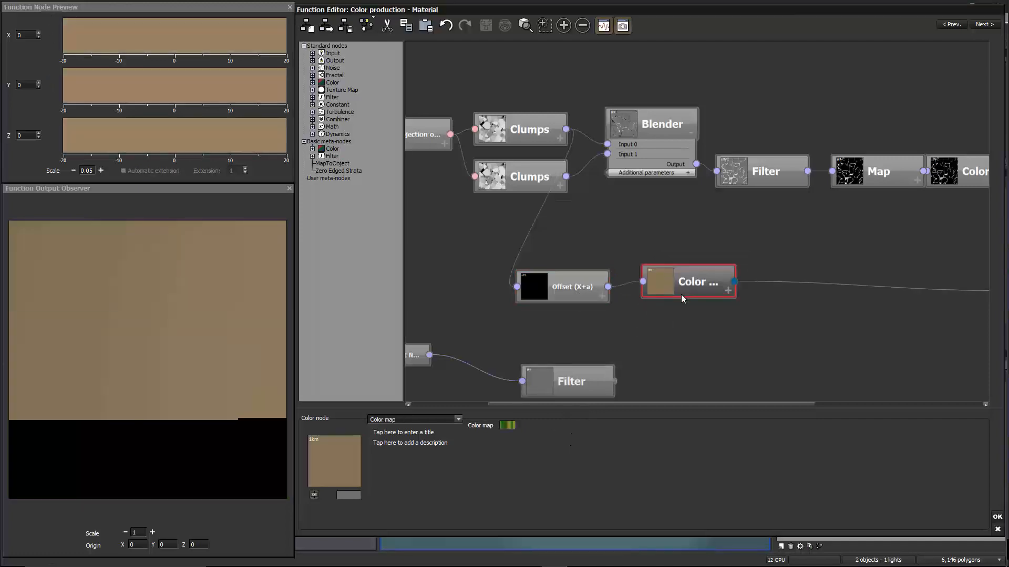
click(508, 425)
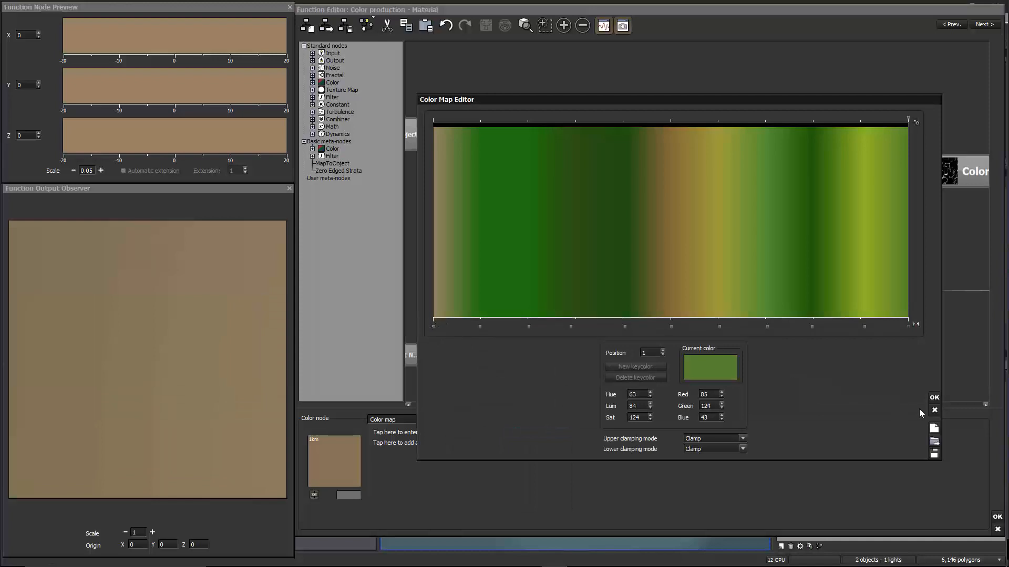
click(743, 439)
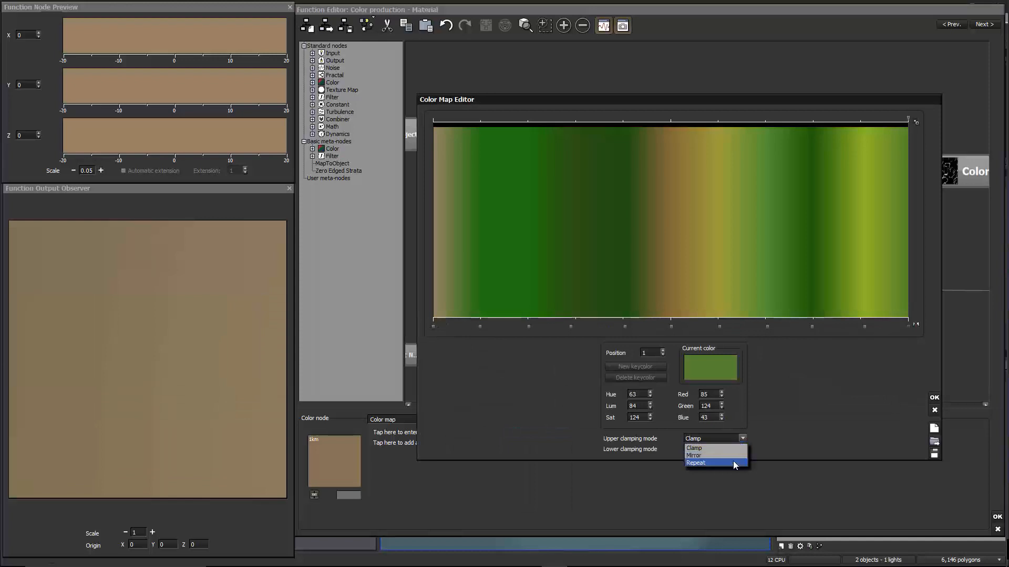
click(704, 463)
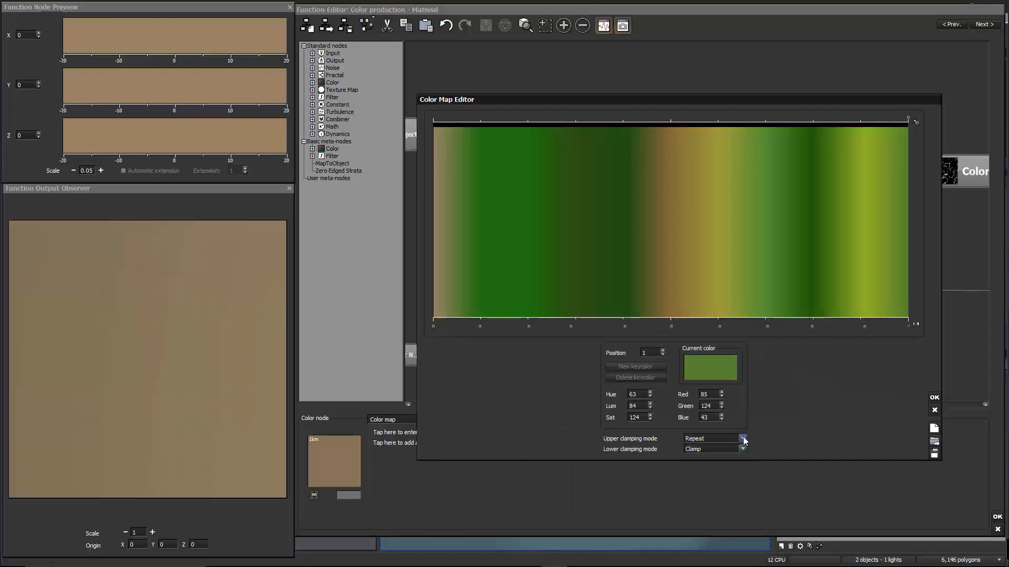
click(743, 440)
click(737, 455)
click(743, 449)
click(727, 465)
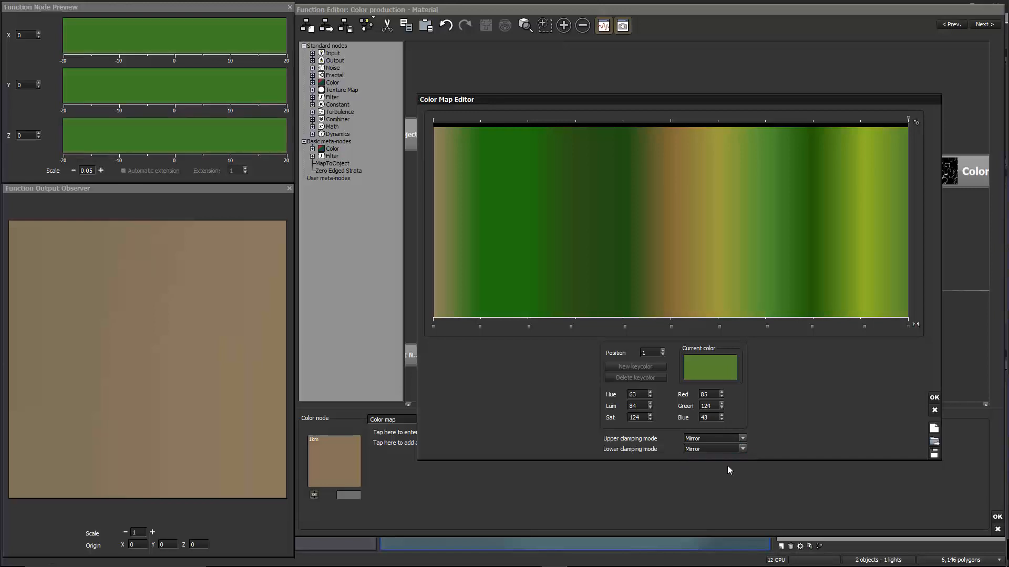
click(934, 398)
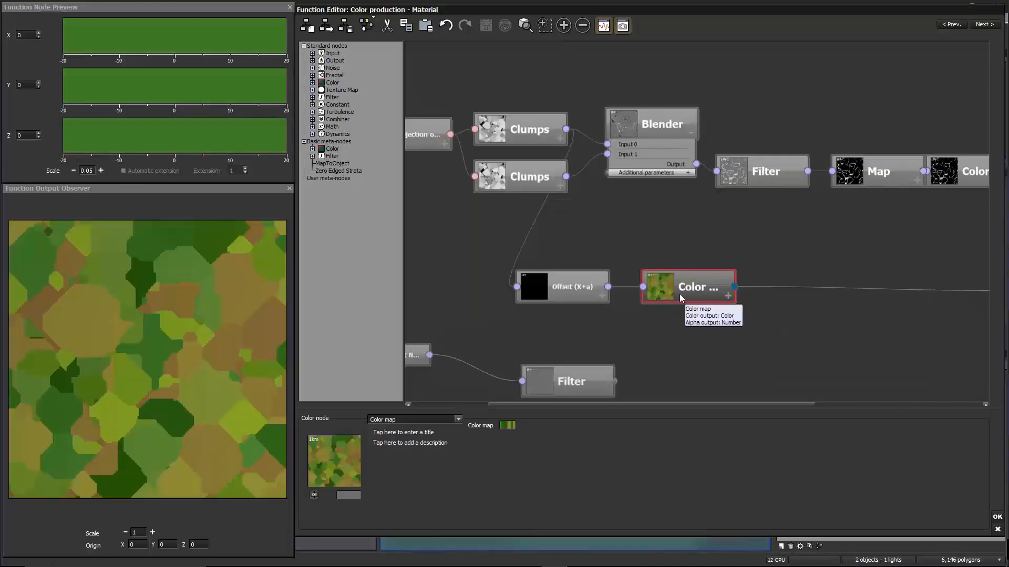
Step: Set the field color map's upper and lower clamping modes to Repeat and accept the color map
click(507, 425)
click(572, 326)
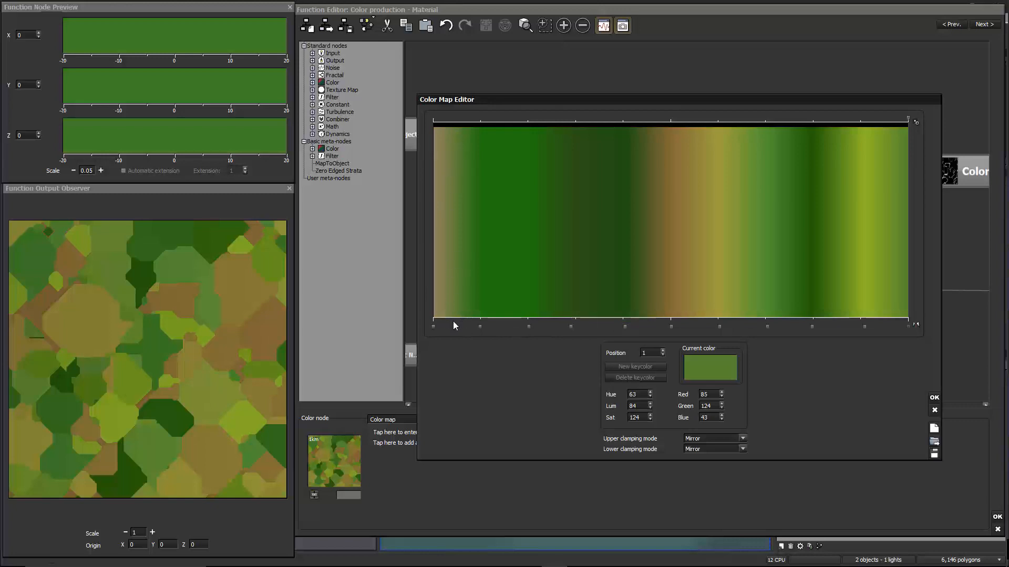
click(743, 439)
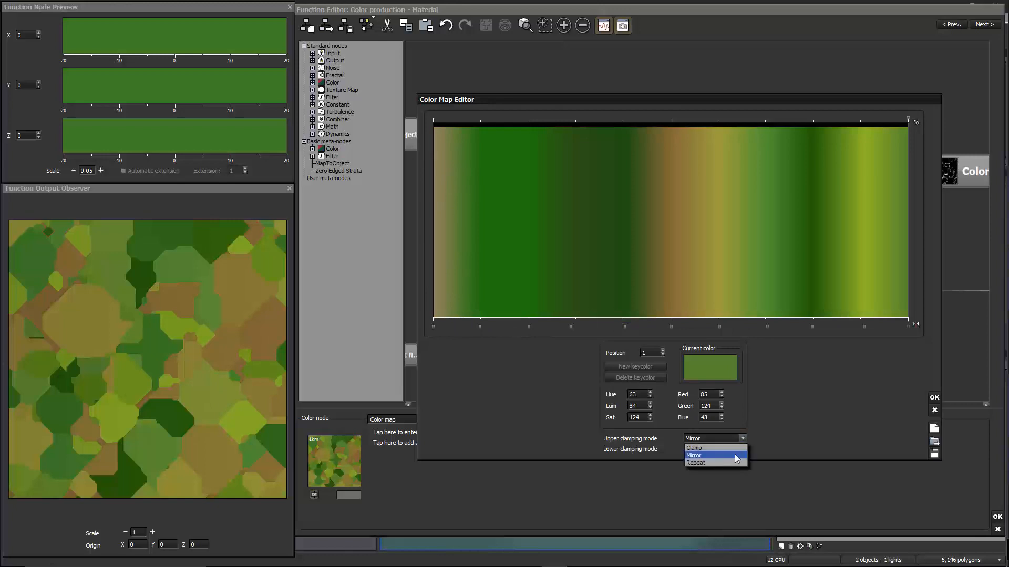
click(730, 461)
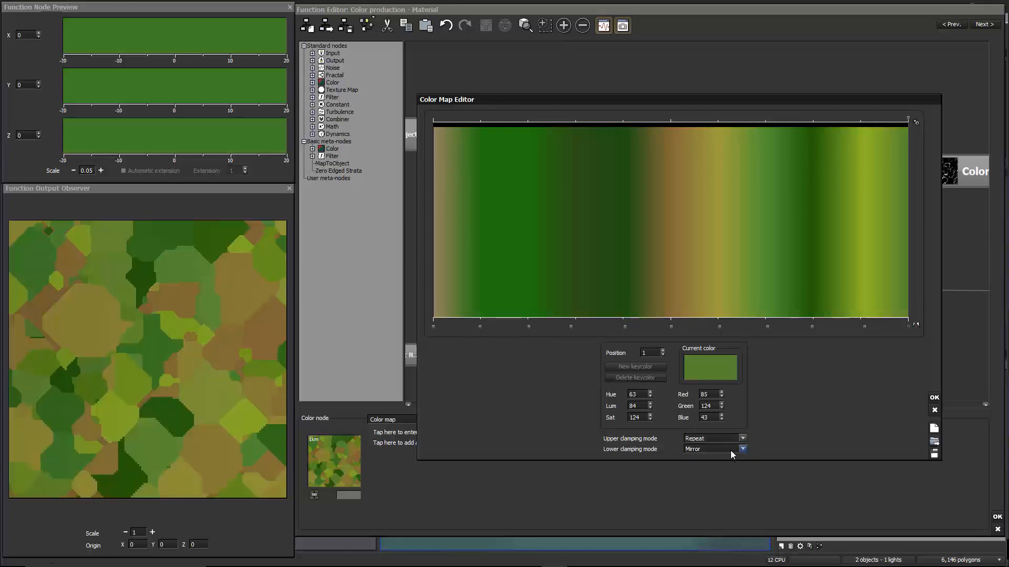
click(741, 450)
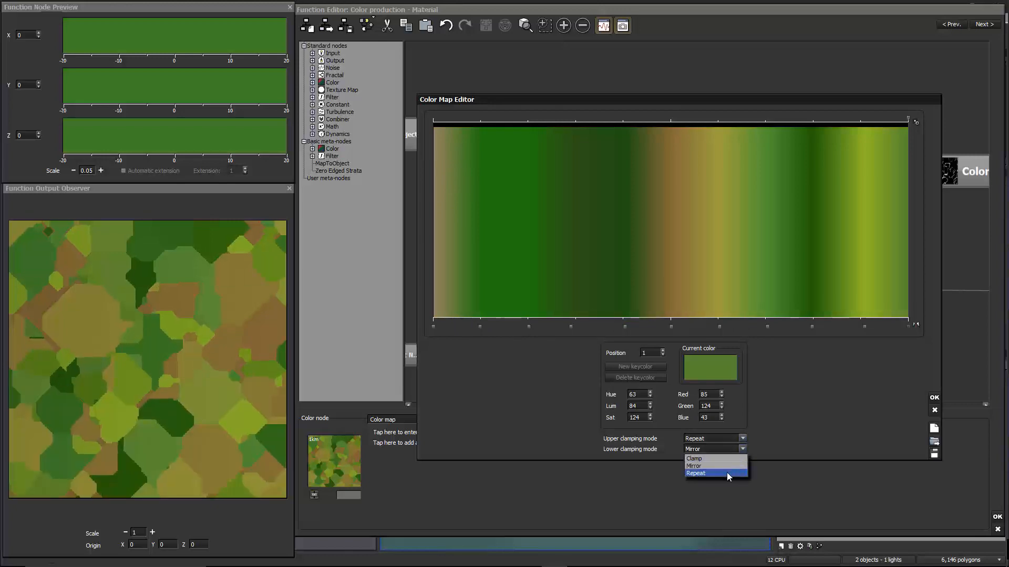
click(726, 473)
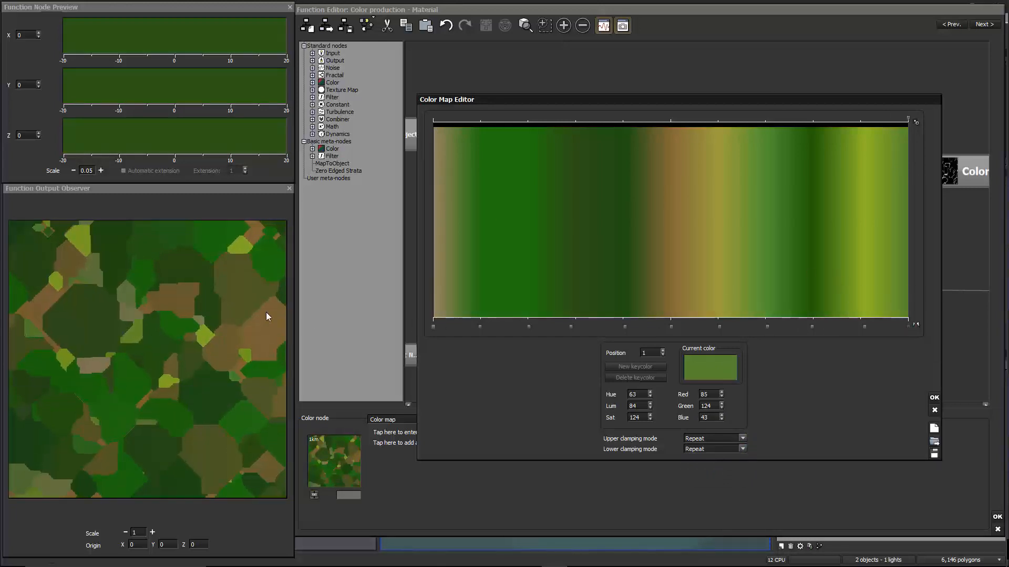
click(935, 398)
click(934, 397)
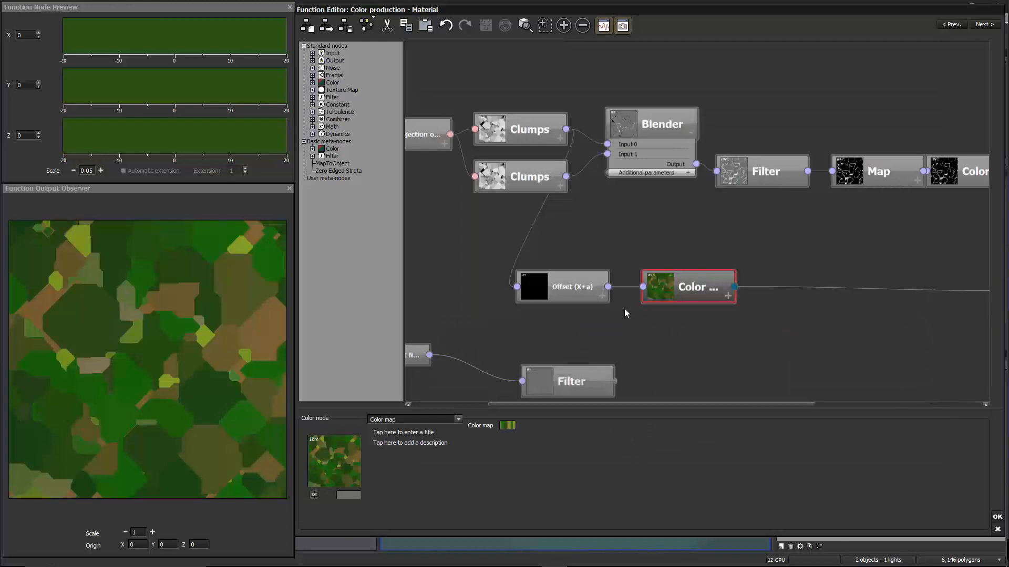
Step: Try offsets of about 0.24 and 0.12 on the Offset node and settle on about -0.345
drag(570, 288, 571, 283)
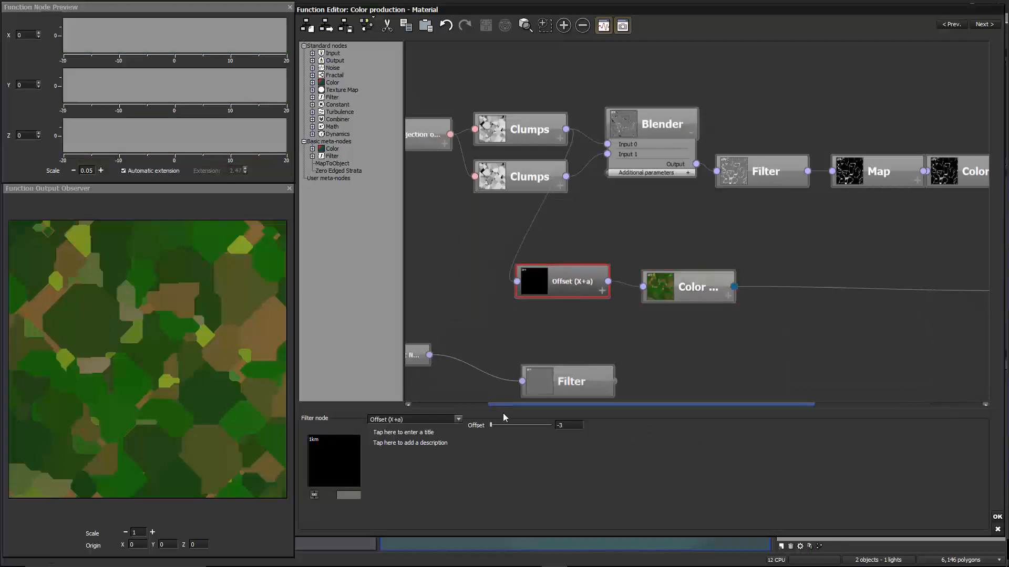
click(536, 423)
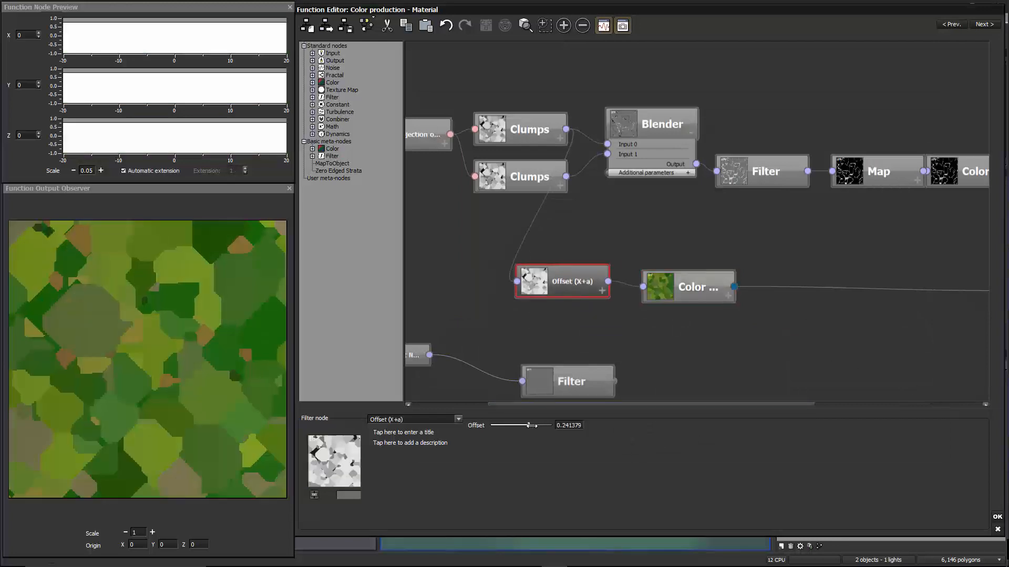
mouse_move(537, 425)
mouse_down()
mouse_move(546, 425)
mouse_move(524, 425)
mouse_up()
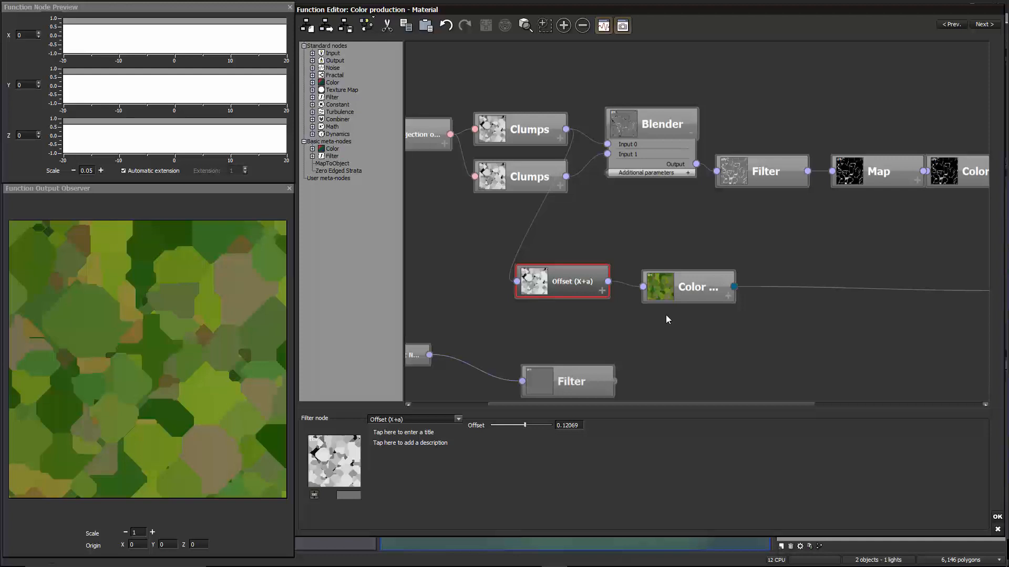
drag(533, 424, 510, 425)
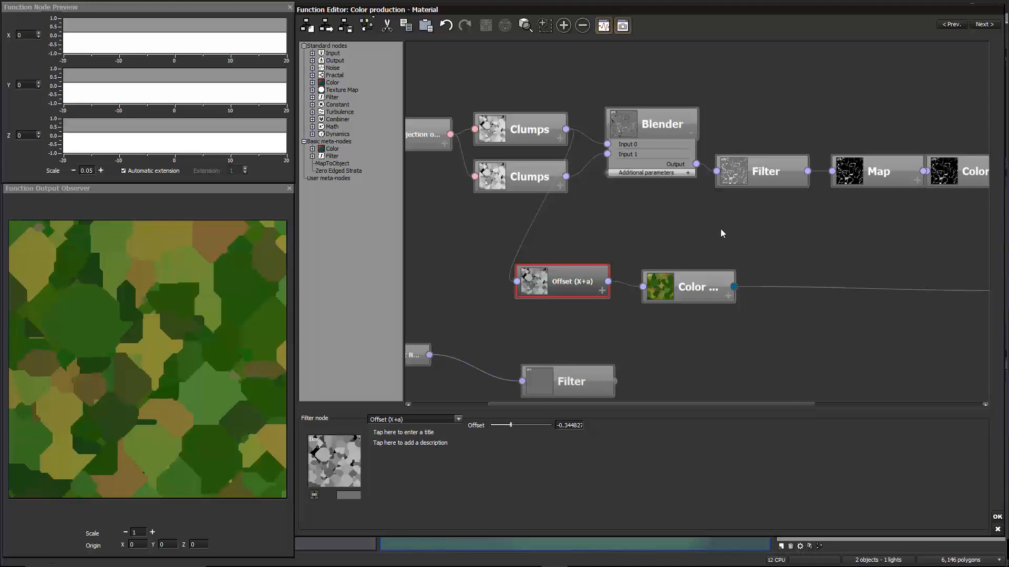
Step: Move the final Blender farther from the border nodes and align the field color map level with the Offset node
middle_drag(705, 237, 592, 252)
click(678, 261)
middle_drag(707, 271, 643, 248)
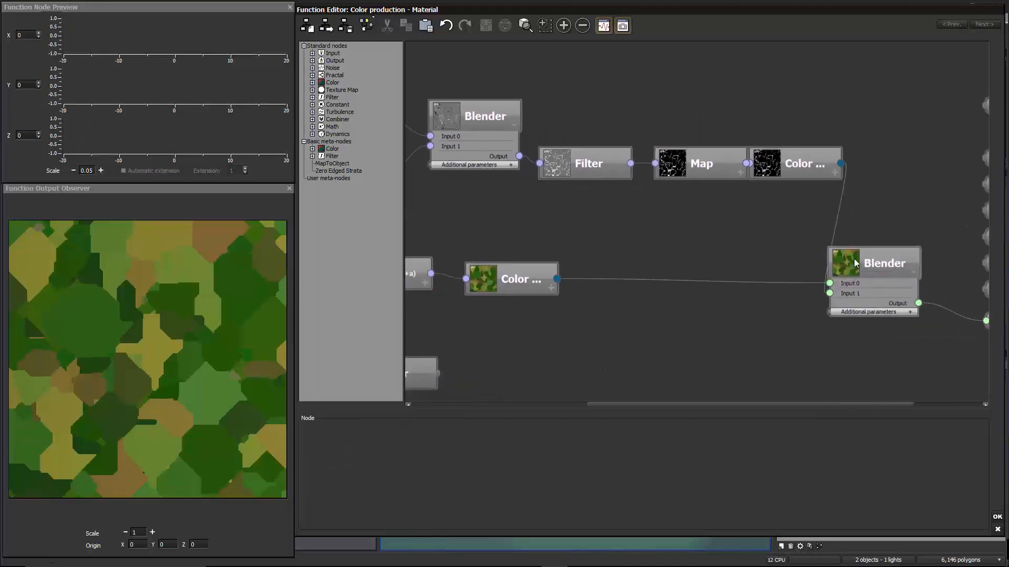
drag(855, 261, 880, 257)
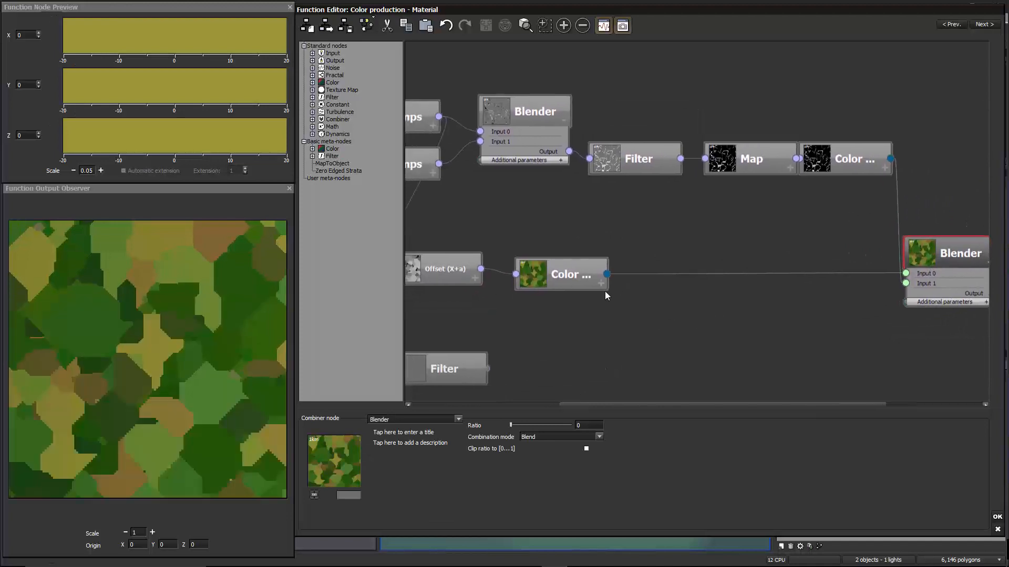
drag(570, 284, 565, 277)
click(662, 285)
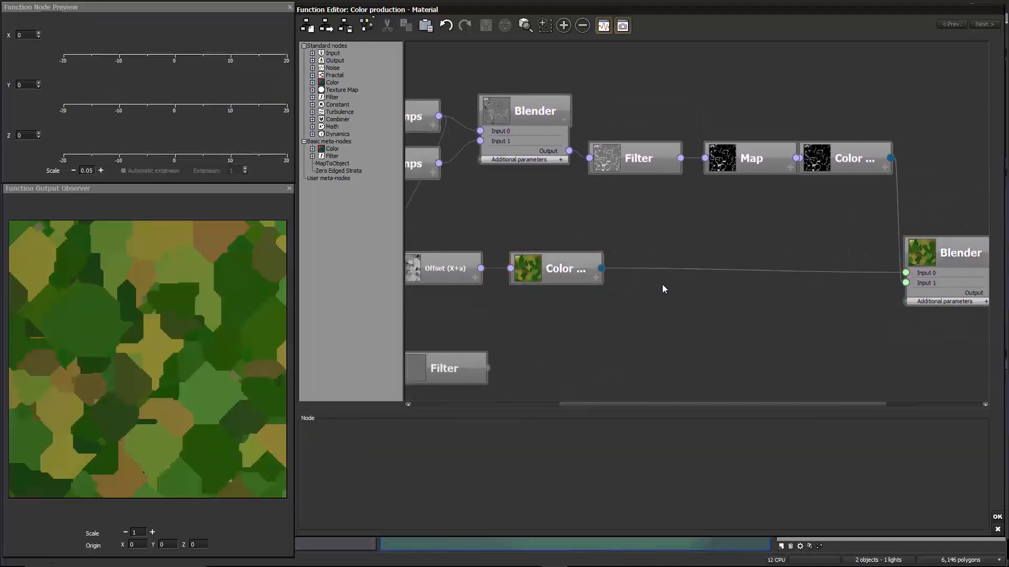
Step: Add a Color-Brightness Variation node between the field color map and the final Blender and expand its additional parameters
right_click(664, 288)
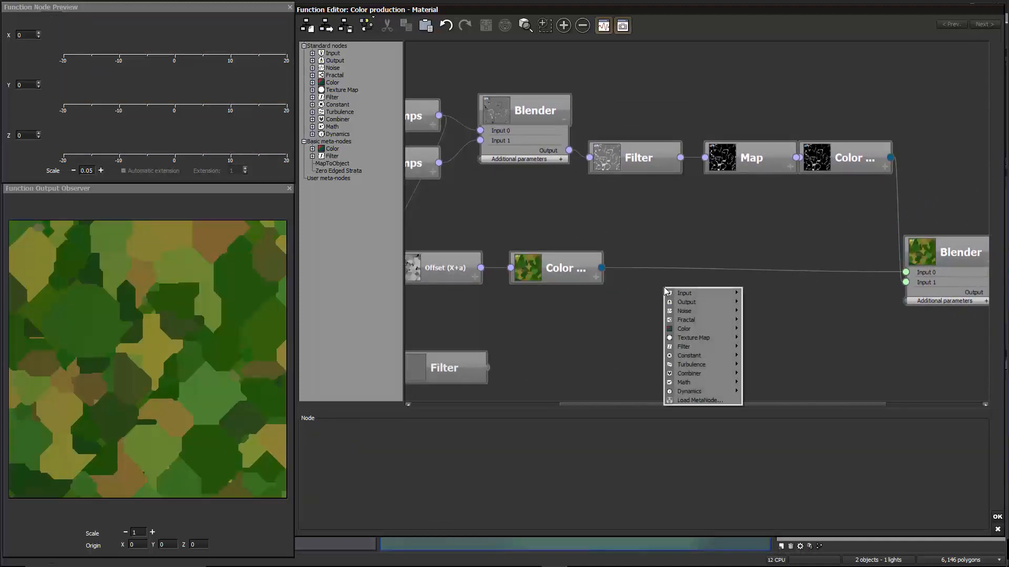
mouse_move(701, 328)
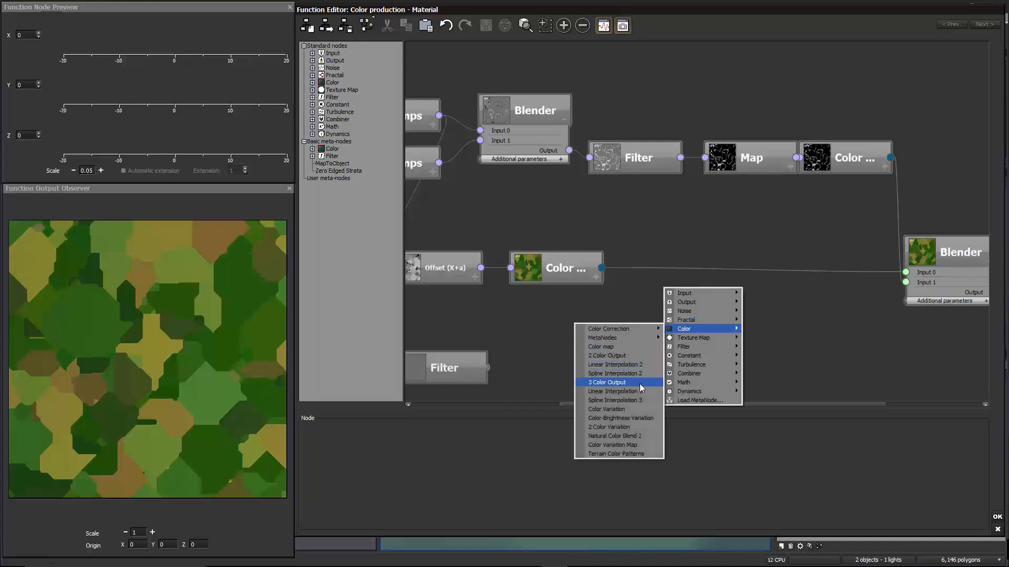
click(648, 422)
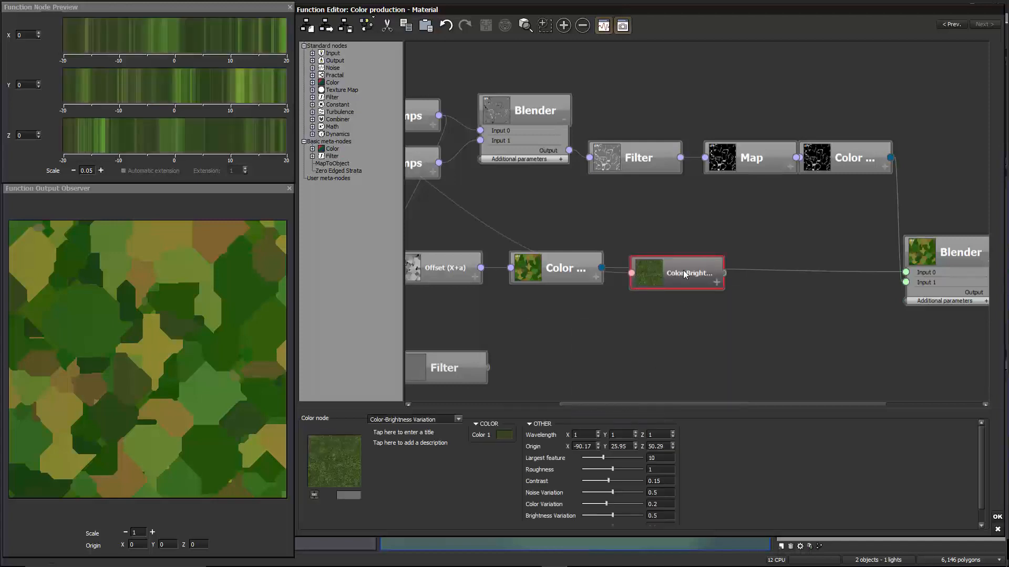
drag(683, 270, 701, 320)
click(733, 329)
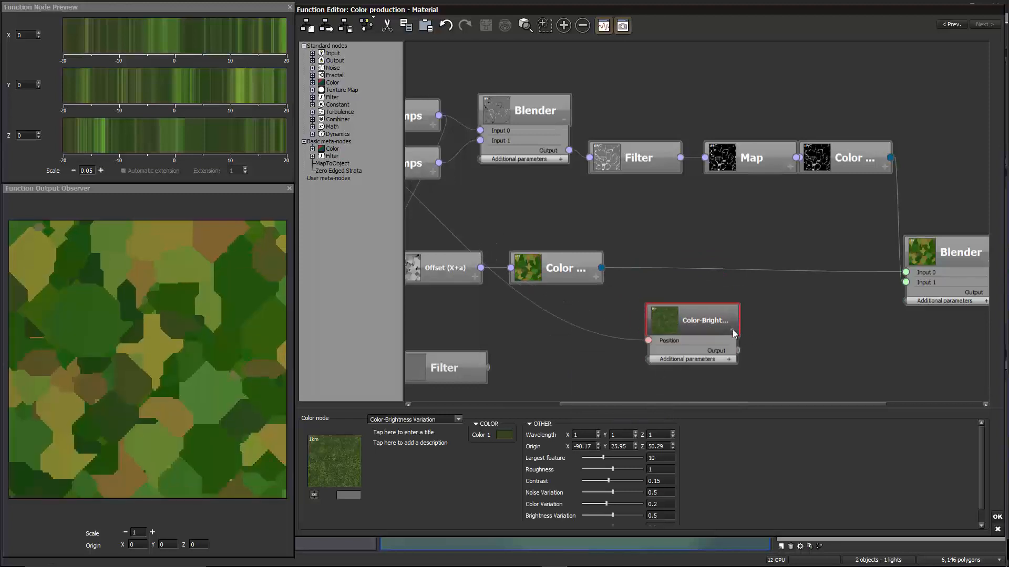
drag(687, 314, 719, 283)
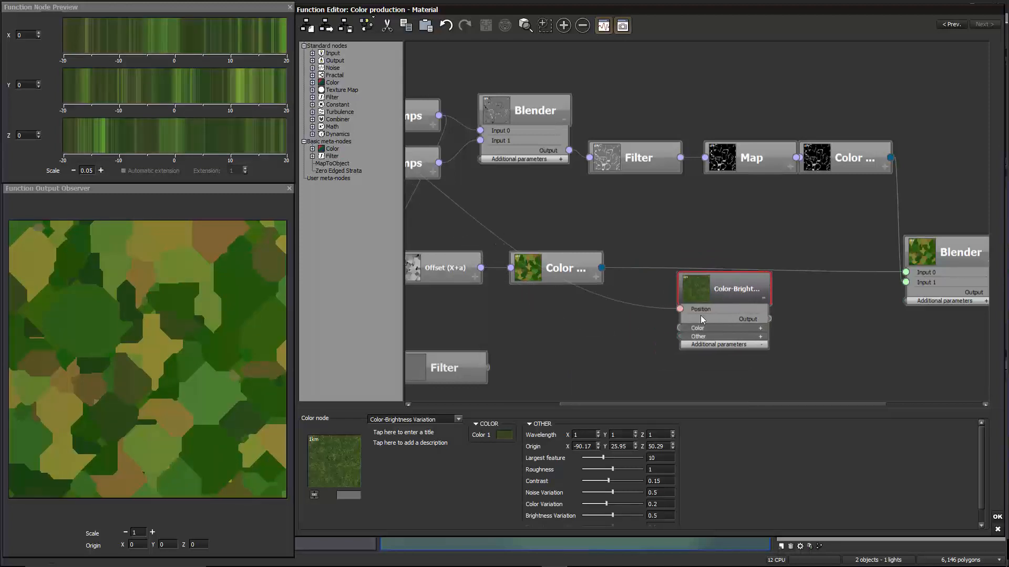
Step: Feed the field color map into the variation node's Color input and route its output into Input 0 of the final Blender
drag(679, 328, 590, 266)
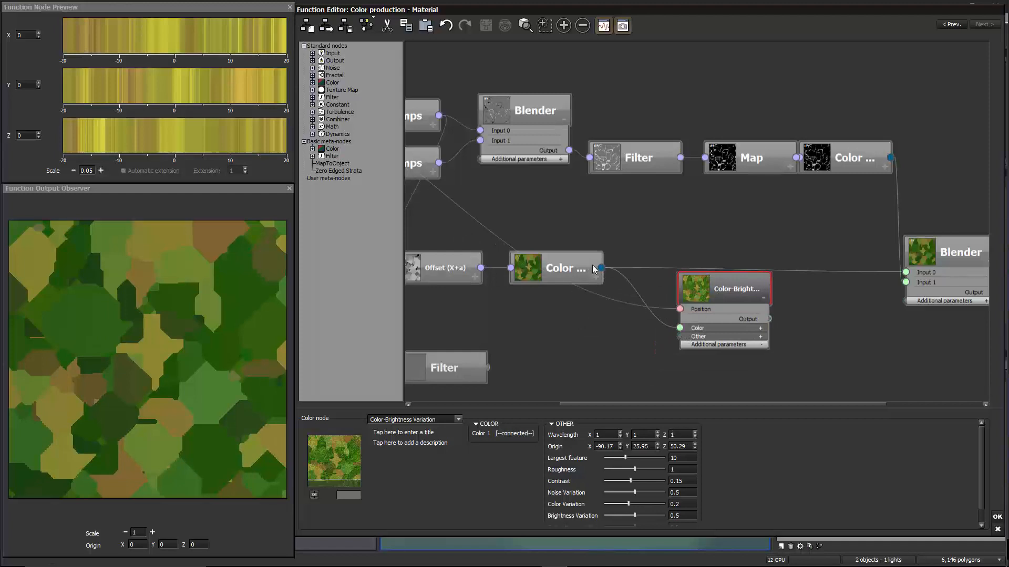
drag(730, 274, 709, 279)
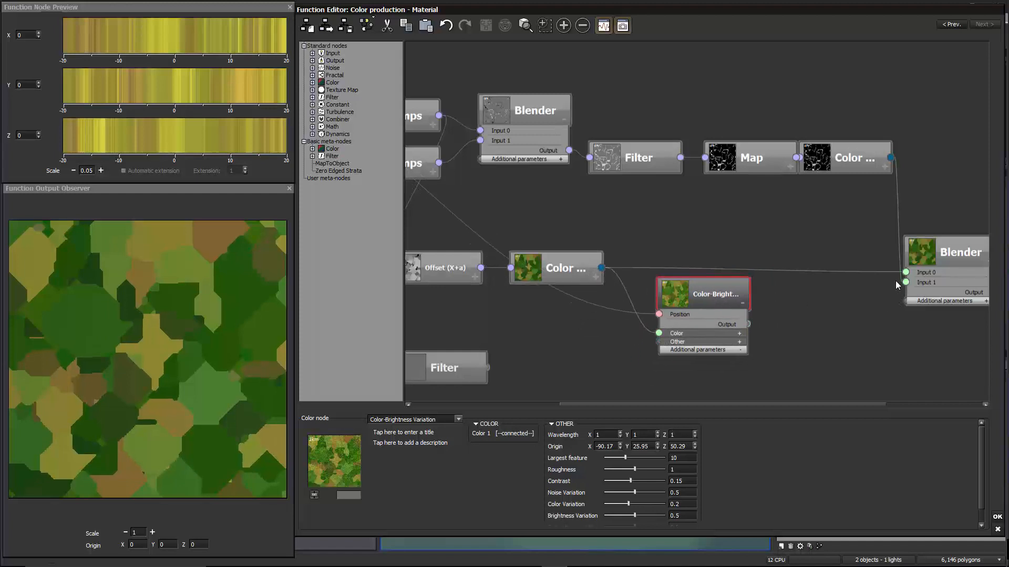
drag(905, 272, 737, 249)
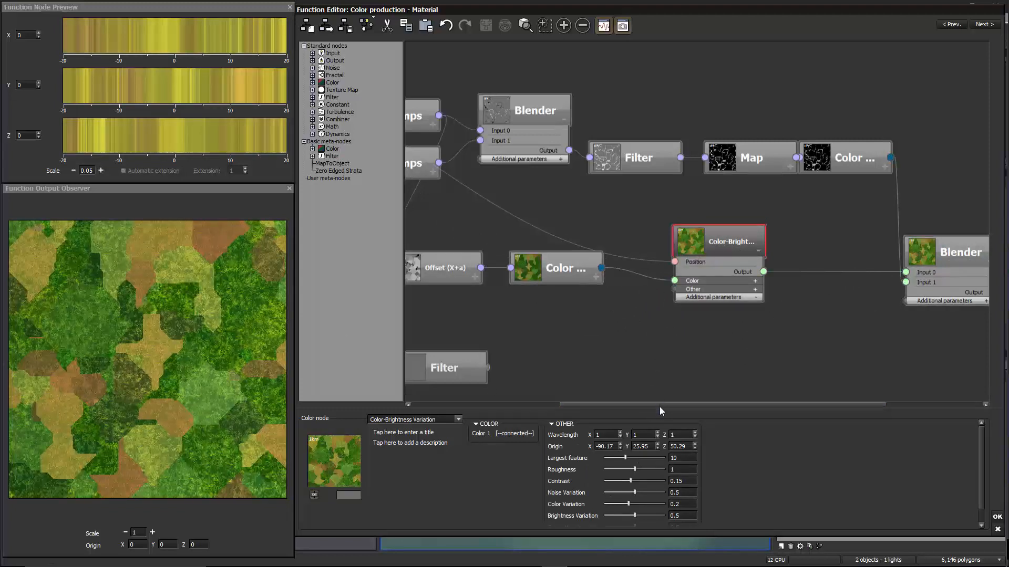
Step: Try Noise Scale values of about 47.75 and 118.1 on the Color-Brightness Variation node
drag(660, 410, 661, 363)
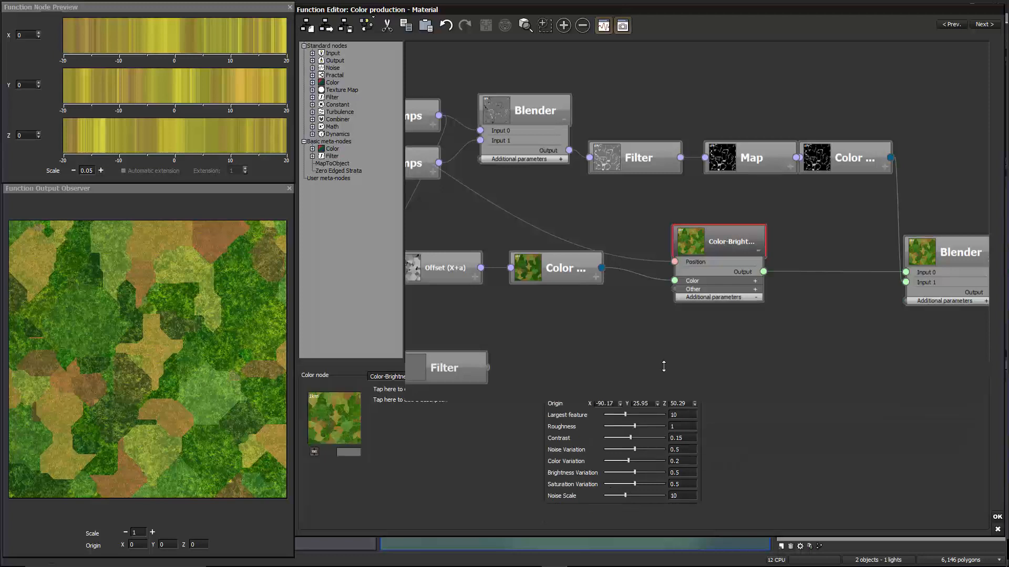
drag(625, 494, 639, 495)
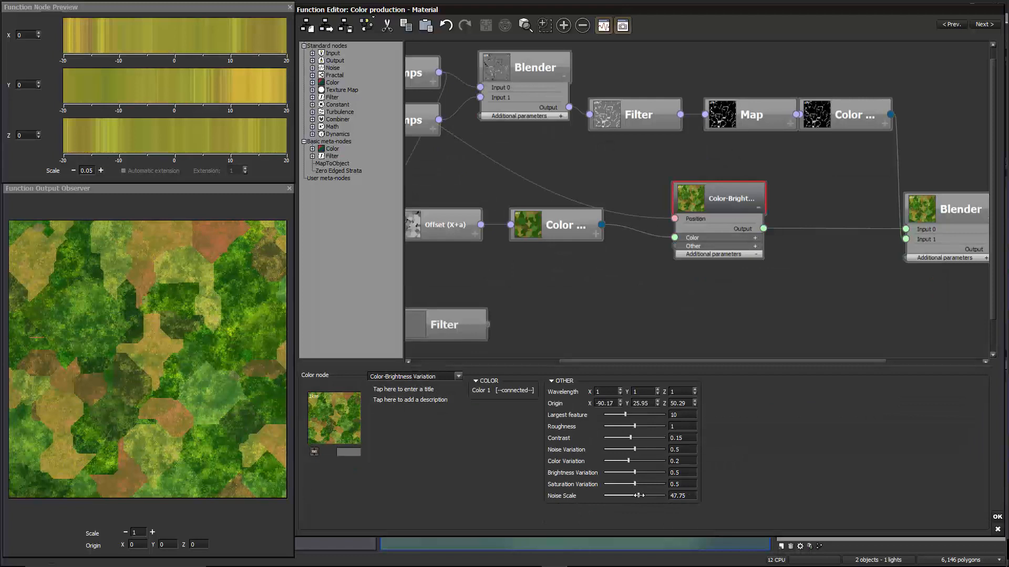
drag(639, 496, 645, 496)
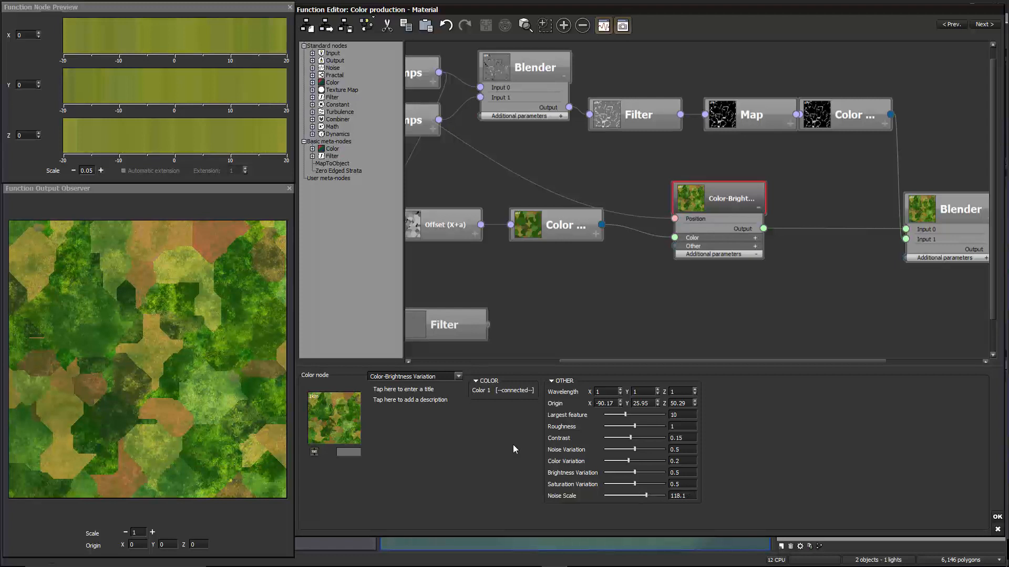
Step: Change the variation node's type to Color Variation and align it with the field color map
click(458, 376)
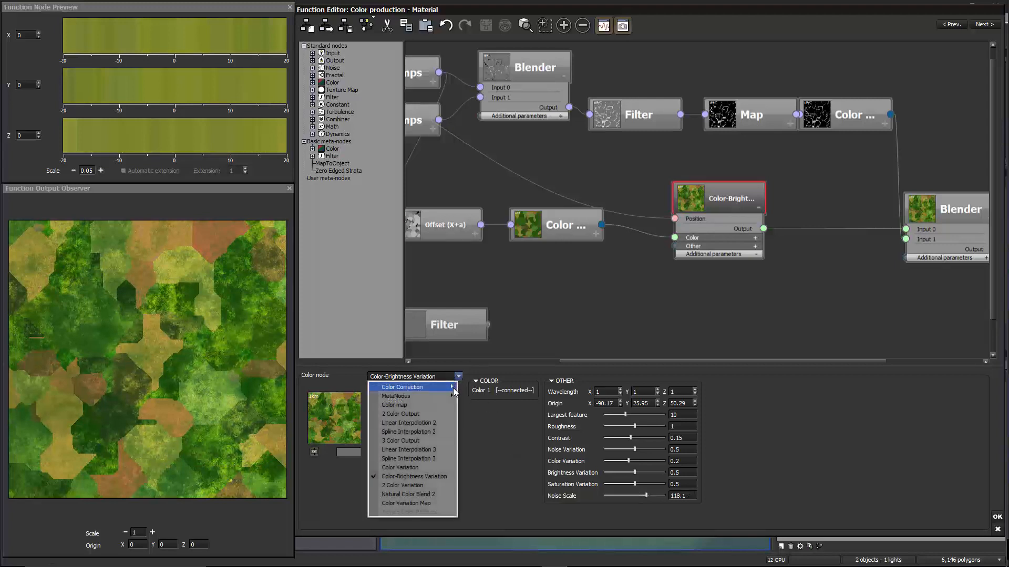
click(447, 467)
drag(707, 205, 709, 226)
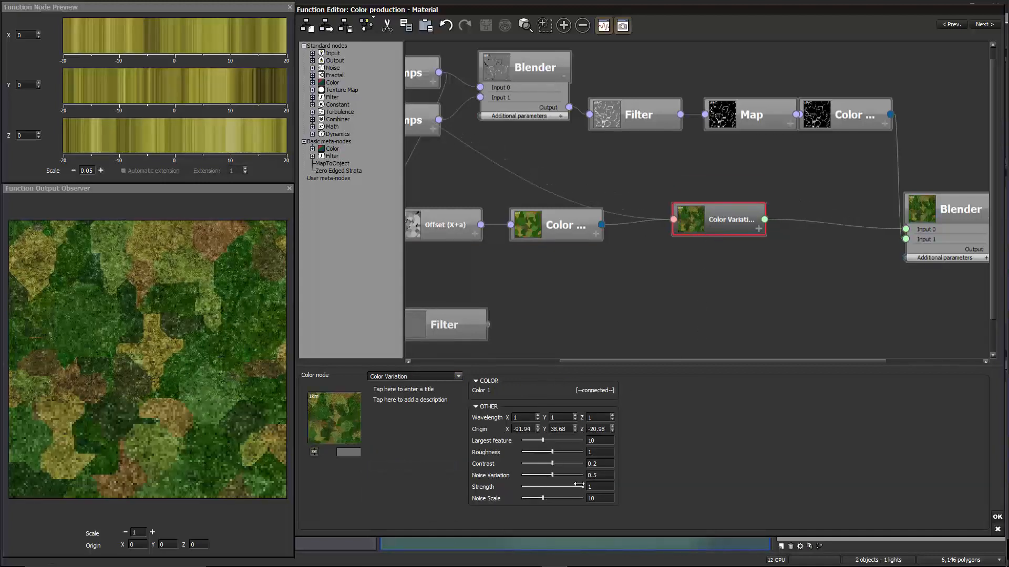
drag(699, 230, 704, 235)
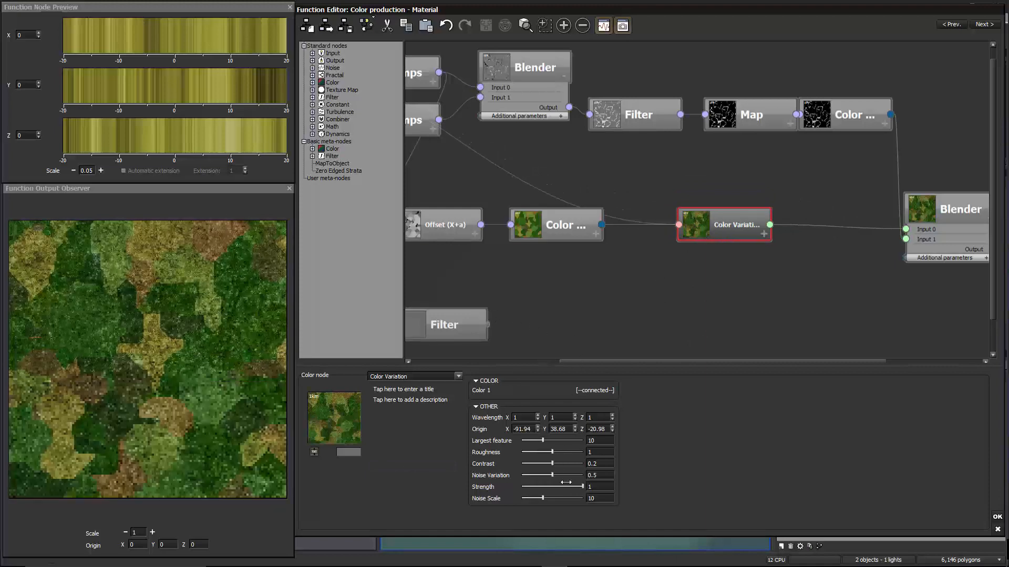
Step: Set the Color Variation node's Strength to about 0.16, Noise Scale 47.75, Noise Variation 0.51 and Largest feature 32.9
drag(582, 487, 542, 488)
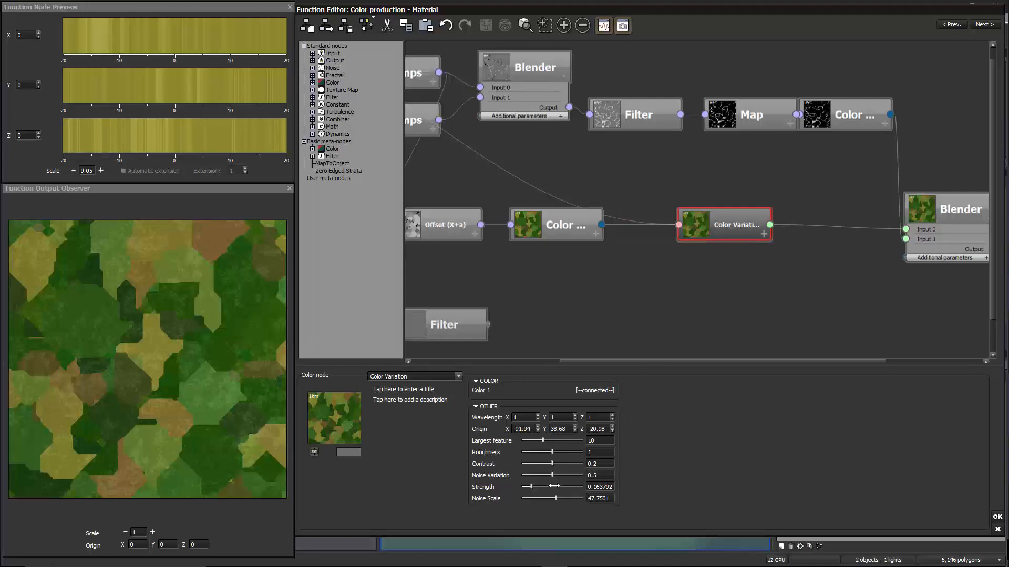
drag(555, 476, 561, 475)
drag(556, 441, 562, 441)
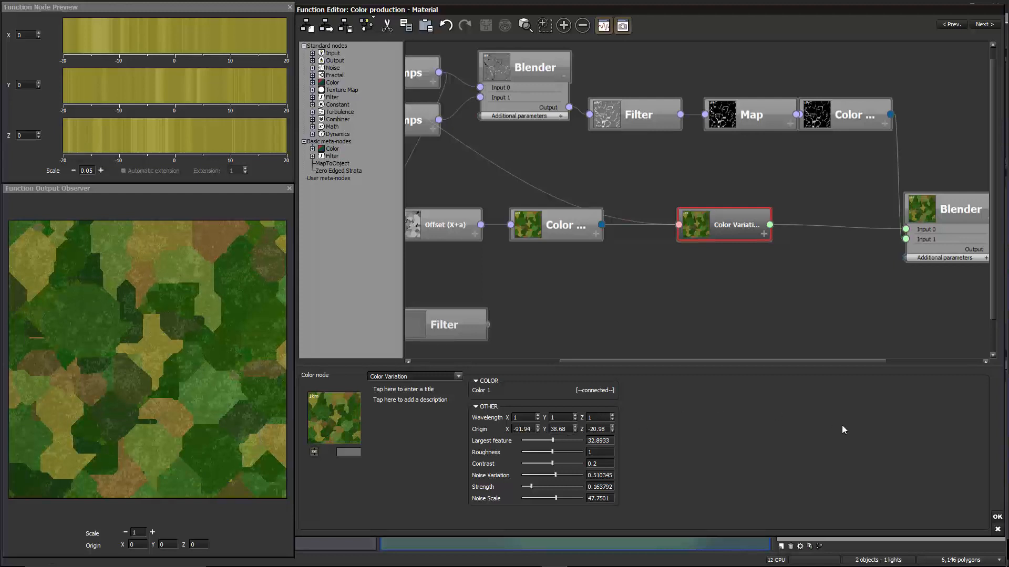
Step: Accept the color production function and the terrain material to return to the scene
drag(843, 429, 831, 436)
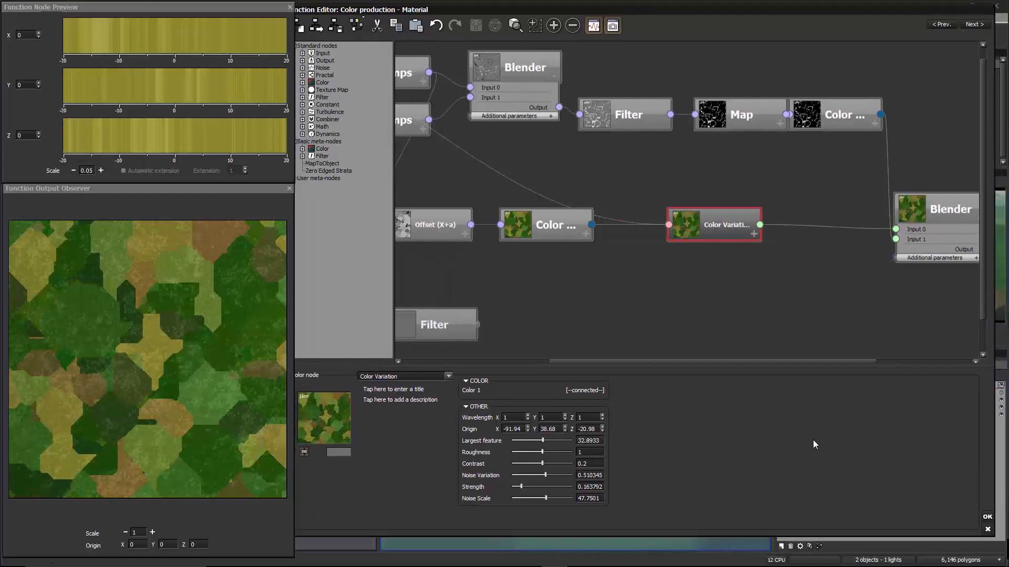
click(987, 516)
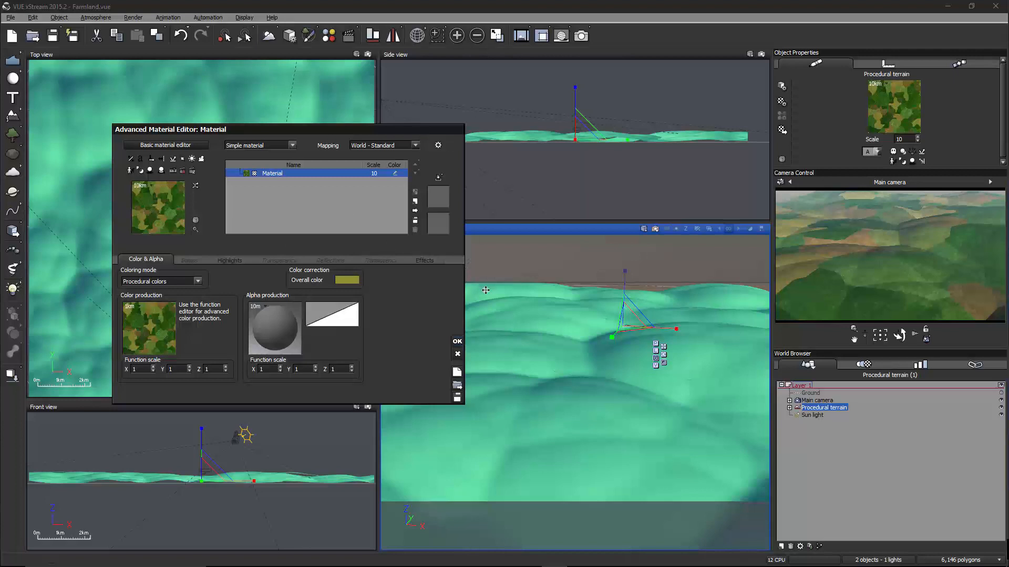
click(457, 342)
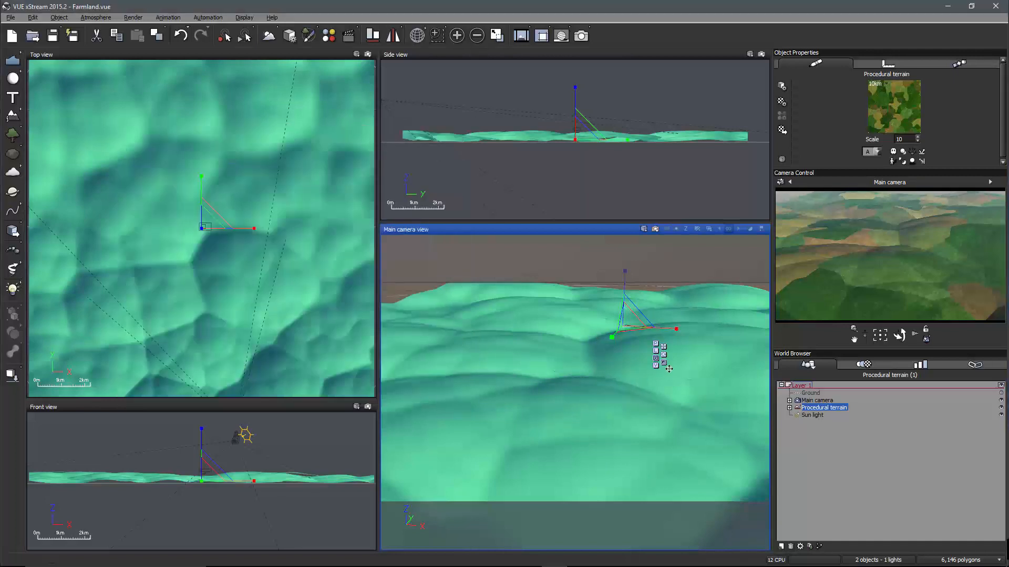